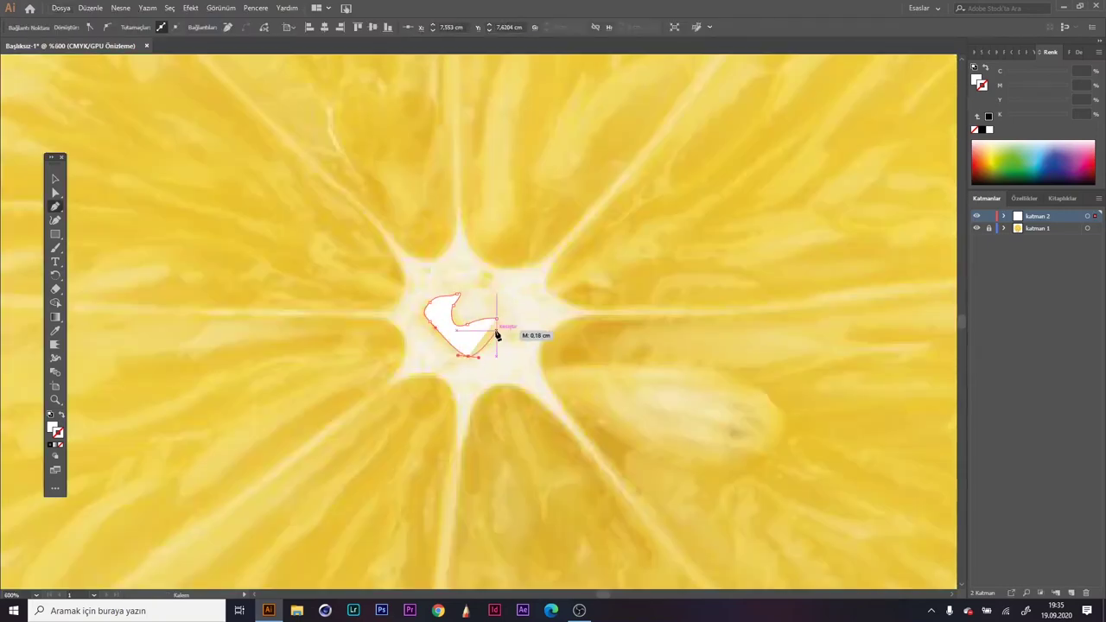
Step: Turn the centre highlight shapes into white unfilled outlines by swapping fill and stroke
key(v)
click(458, 328)
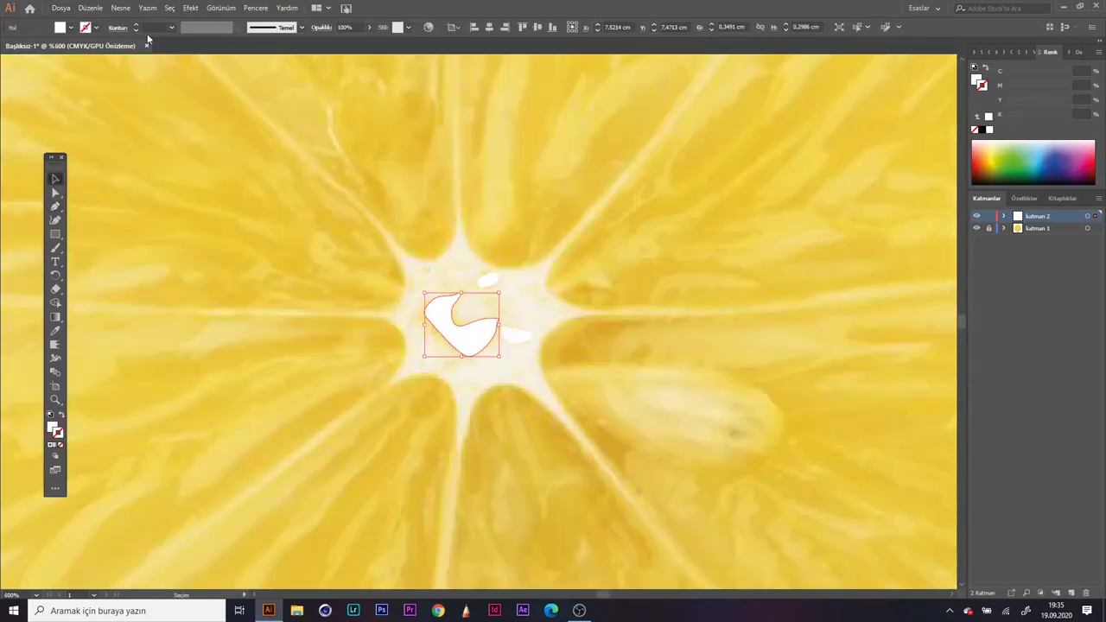
key(slash)
click(488, 280)
key(slash)
key(ctrl+shift+a)
Step: Begin tracing the pale star-shaped core with the Pen tool
key(p)
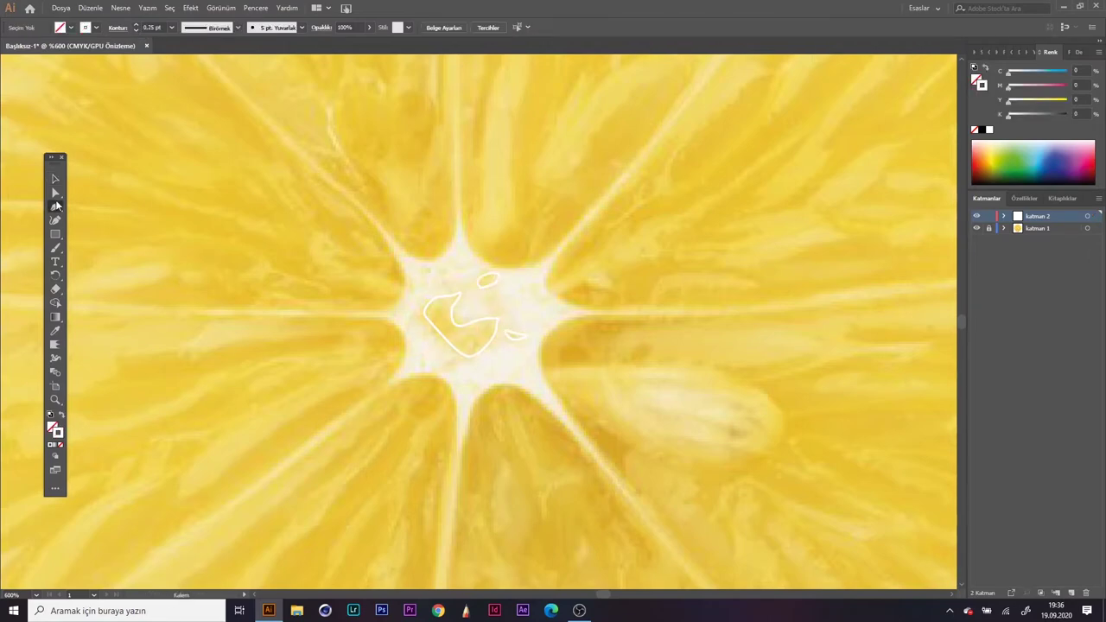
click(452, 246)
click(432, 262)
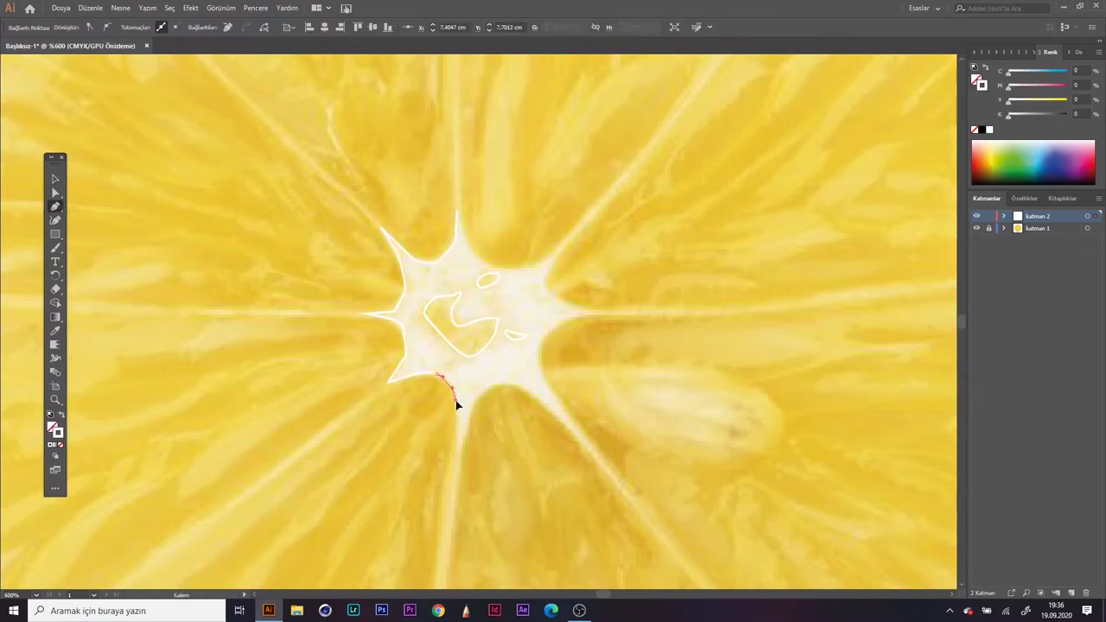
Step: Finish the star-shaped core outline around its right and upper spikes
click(594, 315)
click(563, 306)
click(574, 241)
click(543, 263)
click(484, 266)
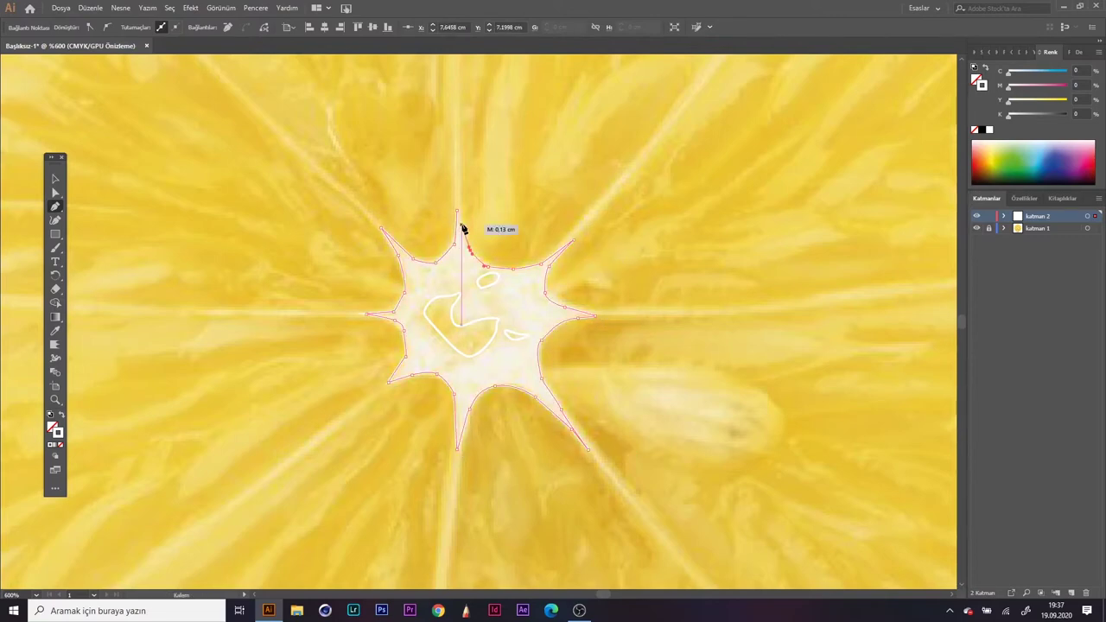
Step: Trace a membrane from the rind to the core and close its outline
scroll(662, 216, down, 3)
scroll(674, 163, down, 2)
scroll(631, 167, up, 4)
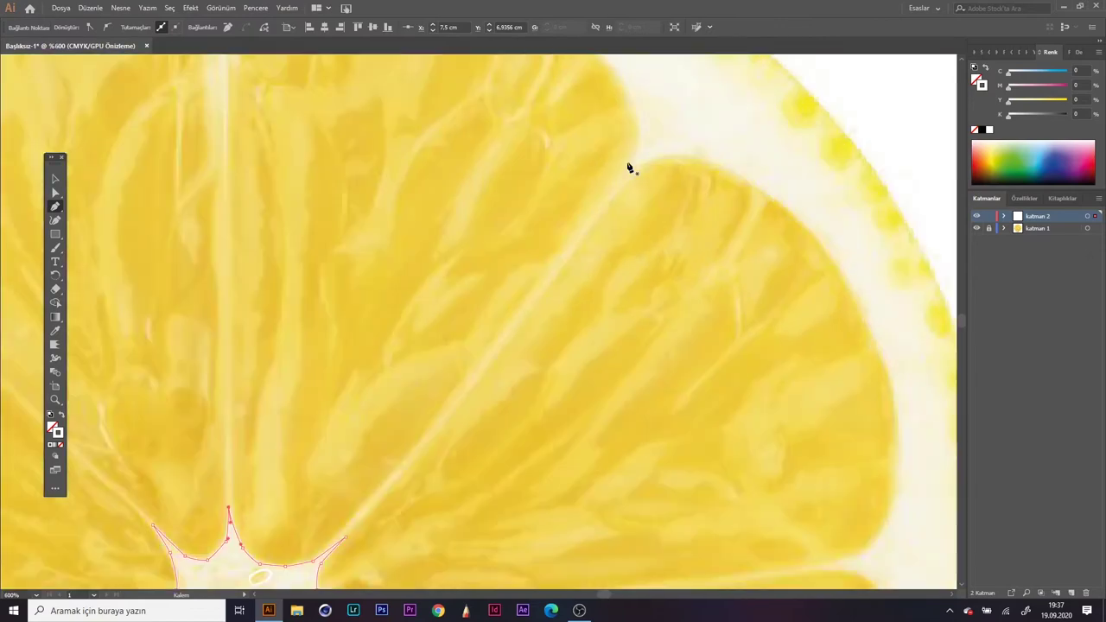
click(635, 102)
mouse_move(334, 484)
mouse_down()
mouse_move(287, 520)
mouse_move(150, 538)
mouse_up()
scroll(287, 520, down, 2)
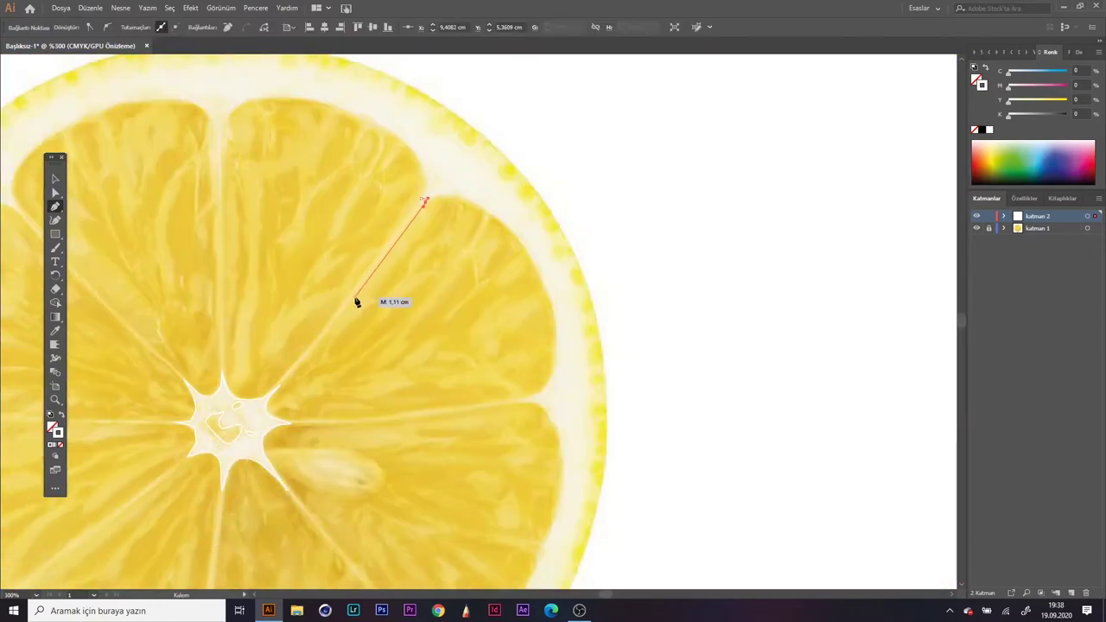
scroll(275, 398, up, 3)
scroll(239, 449, down, 2)
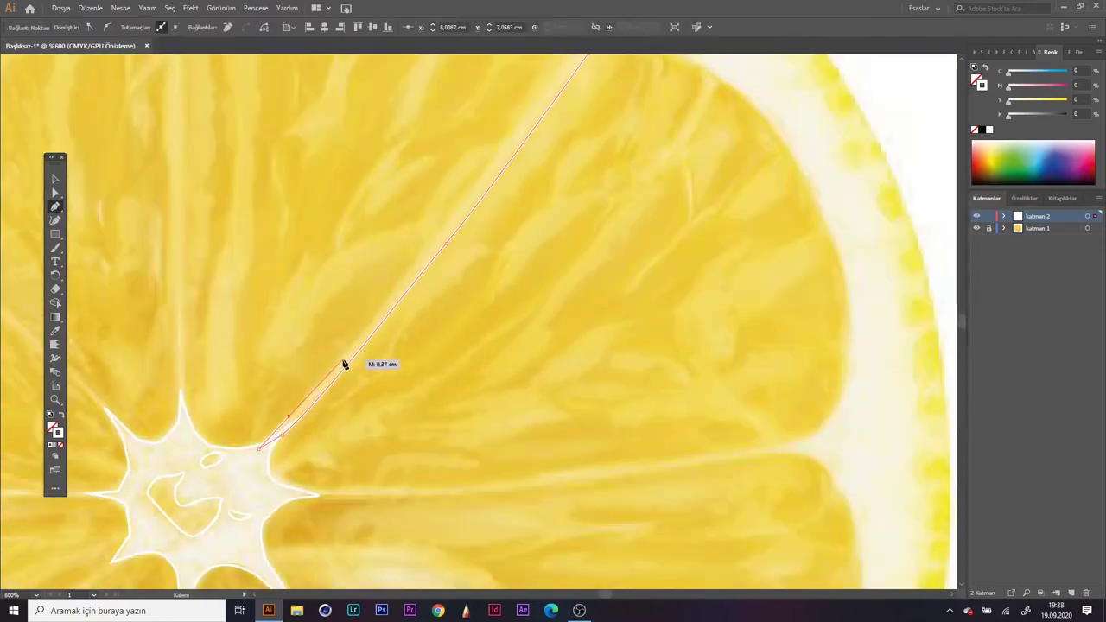
scroll(457, 260, up, 1)
scroll(585, 144, up, 1)
scroll(461, 311, down, 1)
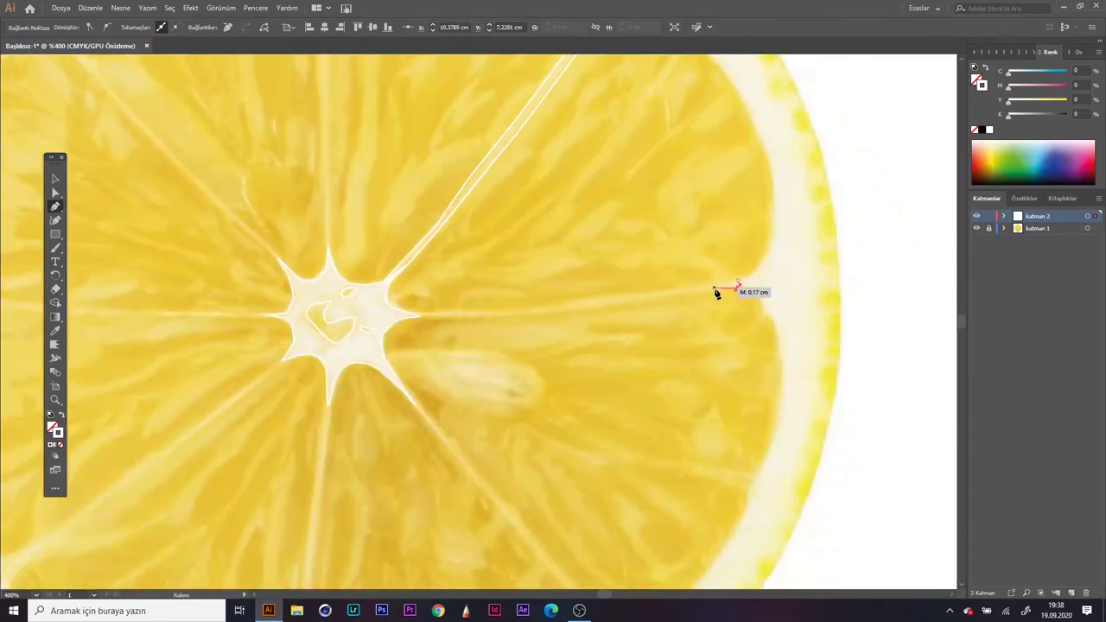
scroll(717, 294, up, 2)
click(99, 337)
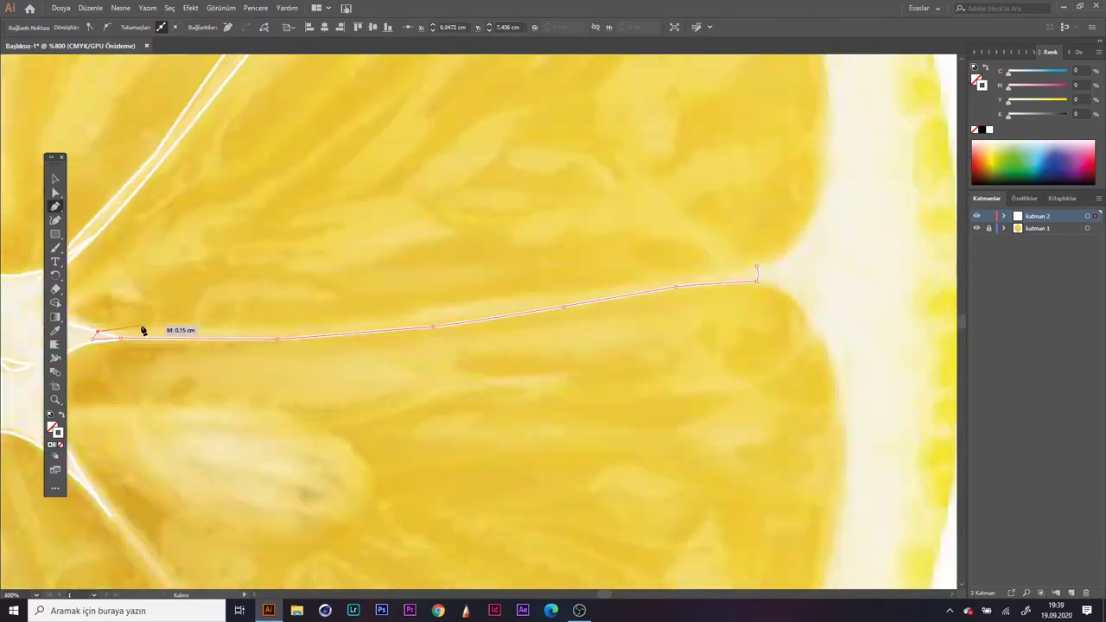
click(757, 275)
Step: Trace and close the diagonal membrane outline
scroll(423, 182, down, 3)
scroll(413, 303, down, 2)
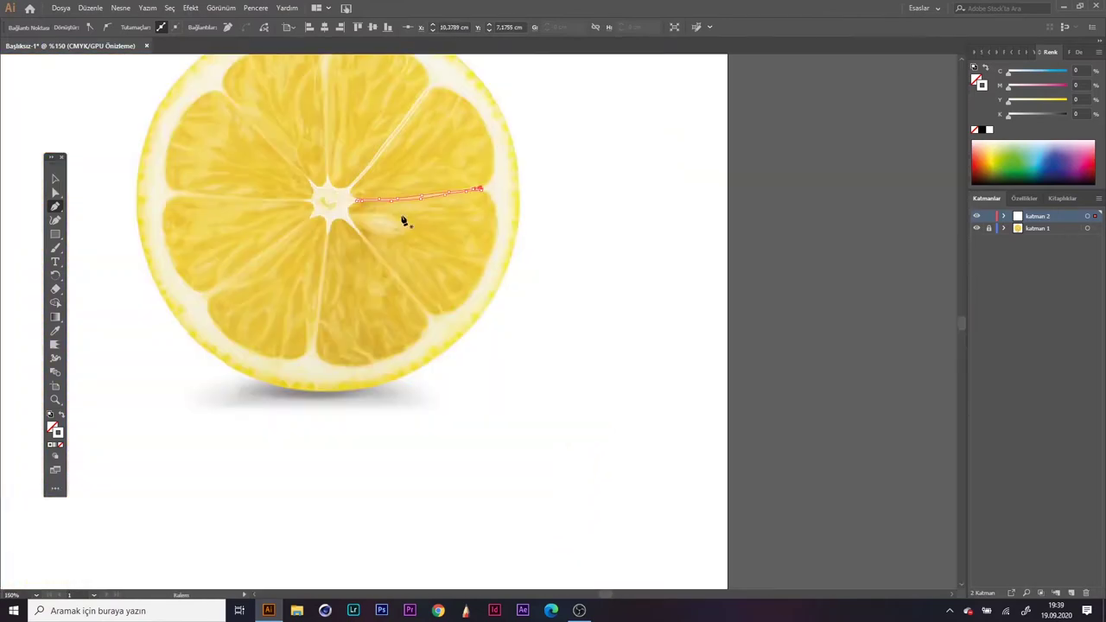
scroll(425, 356, up, 2)
click(424, 415)
click(444, 433)
scroll(407, 396, up, 1)
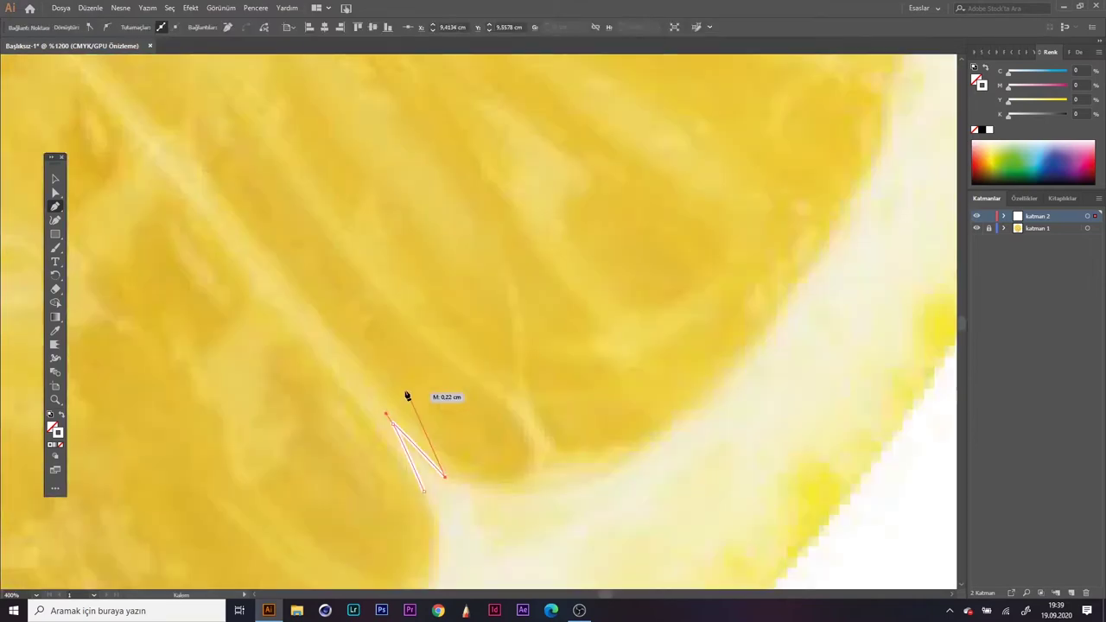
scroll(168, 216, down, 1)
scroll(91, 124, down, 1)
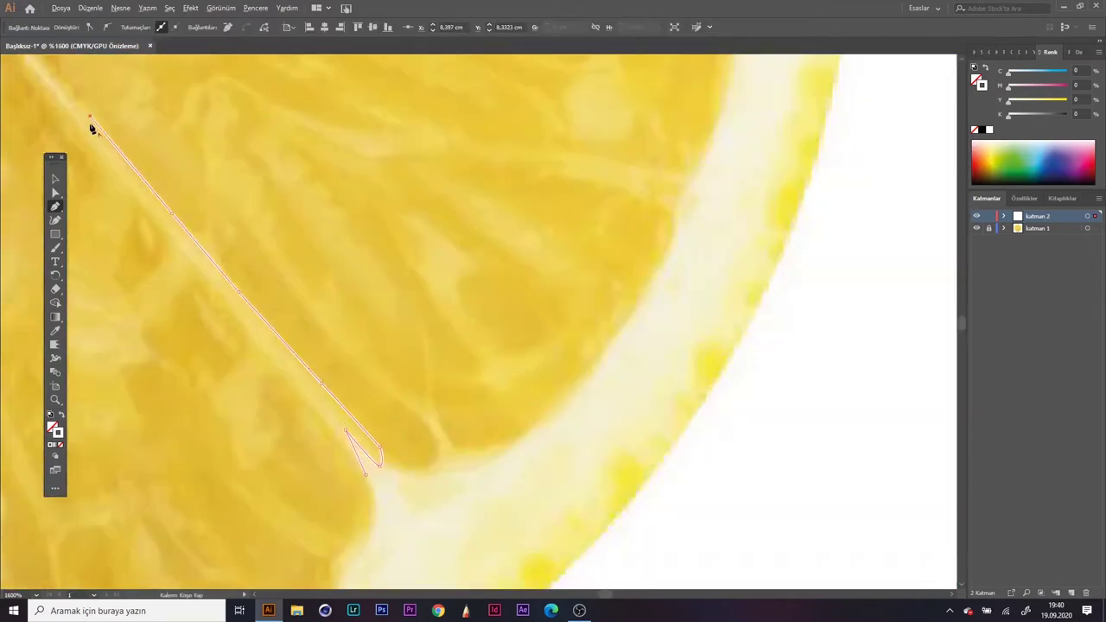
click(387, 481)
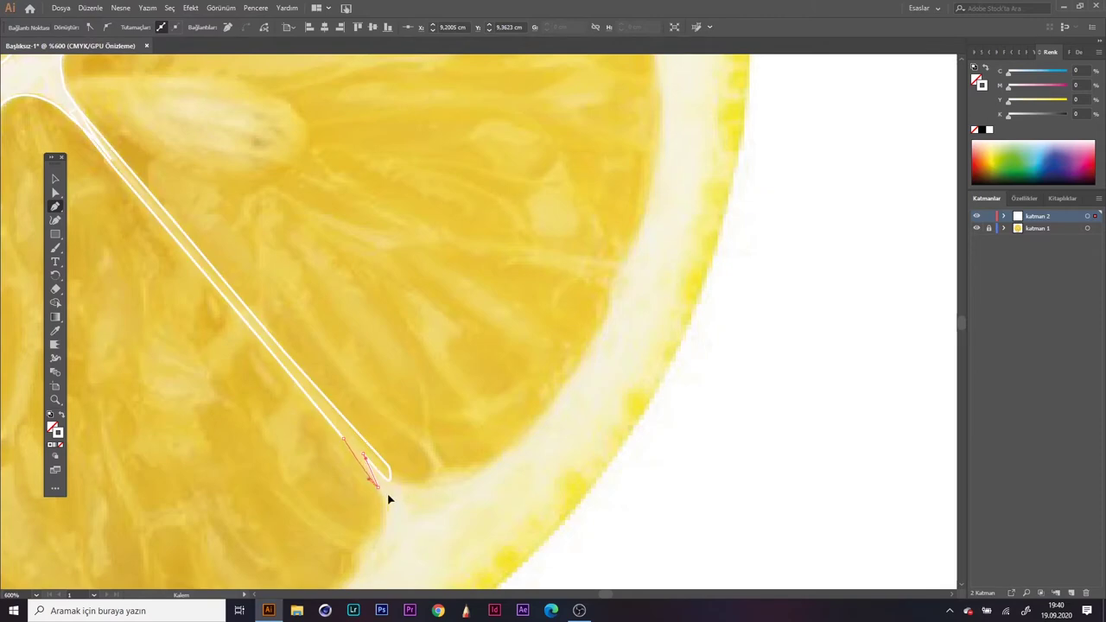
Step: Trace the lower membrane outline
scroll(338, 338, down, 1)
scroll(287, 459, up, 1)
scroll(285, 474, down, 1)
scroll(285, 473, up, 1)
click(289, 443)
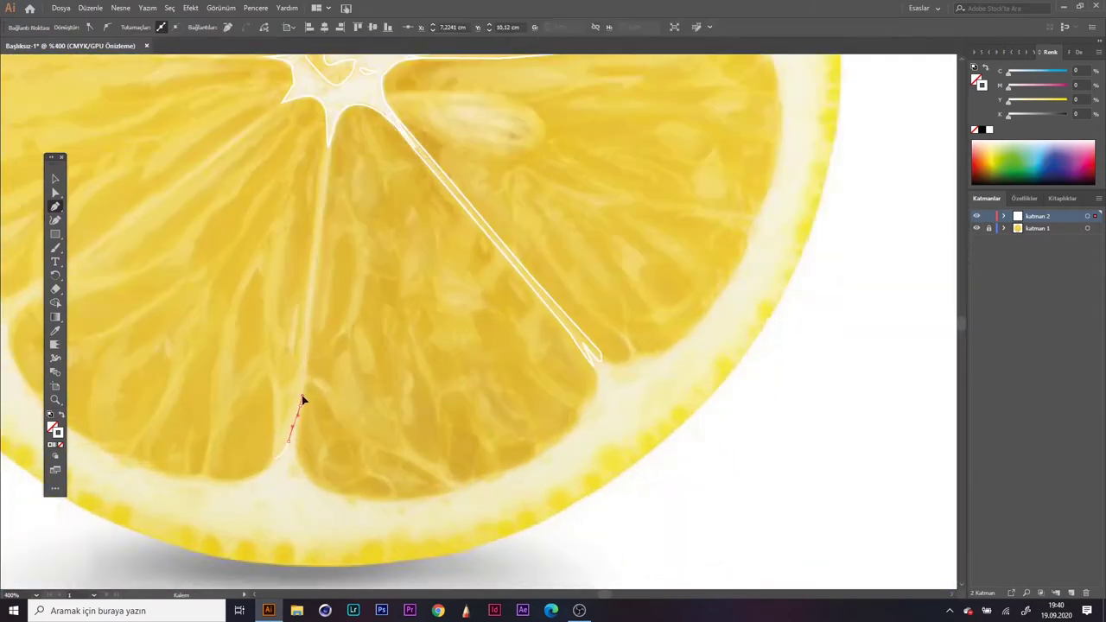
click(333, 146)
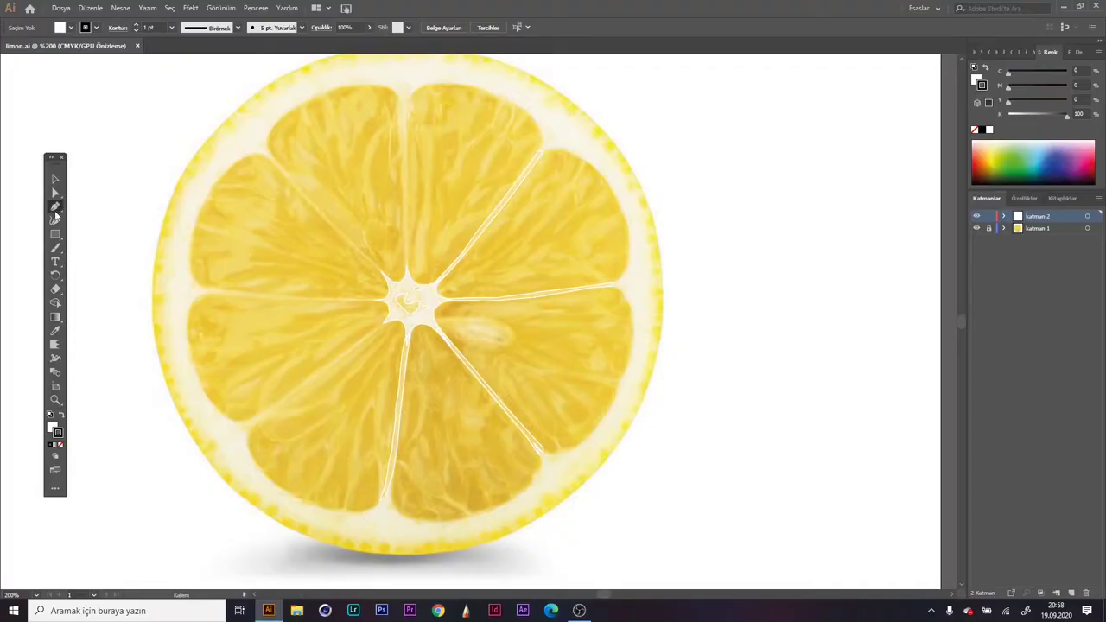
Step: Draw a freehand outline of the lower-left membrane with no black fill
drag(459, 361, 168, 558)
click(59, 419)
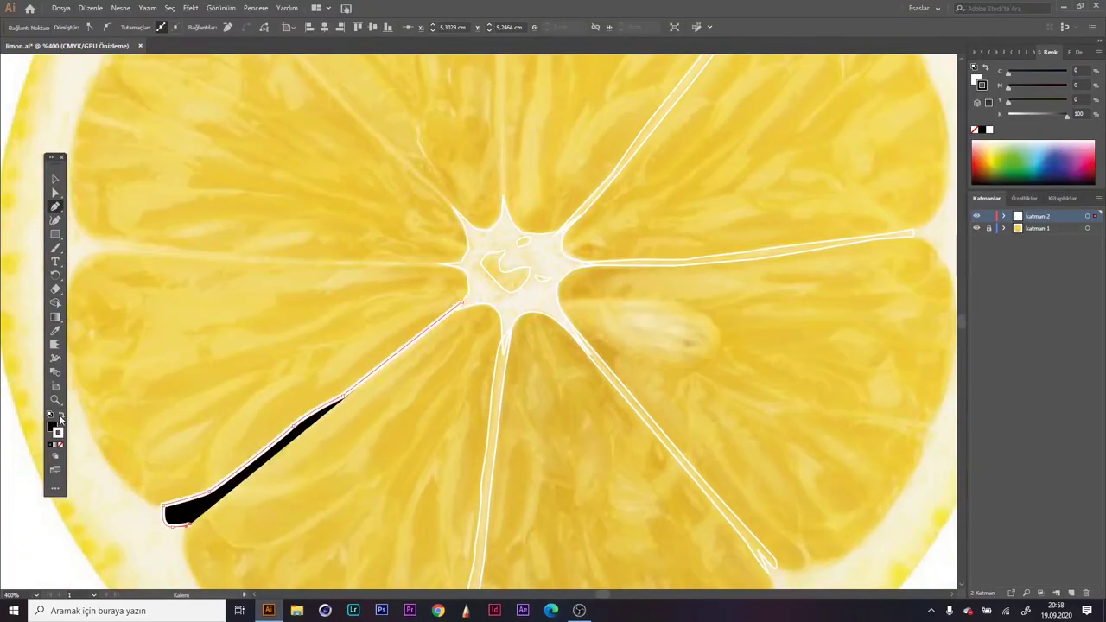
key(ctrl+z)
key(ctrl+z)
drag(190, 523, 251, 473)
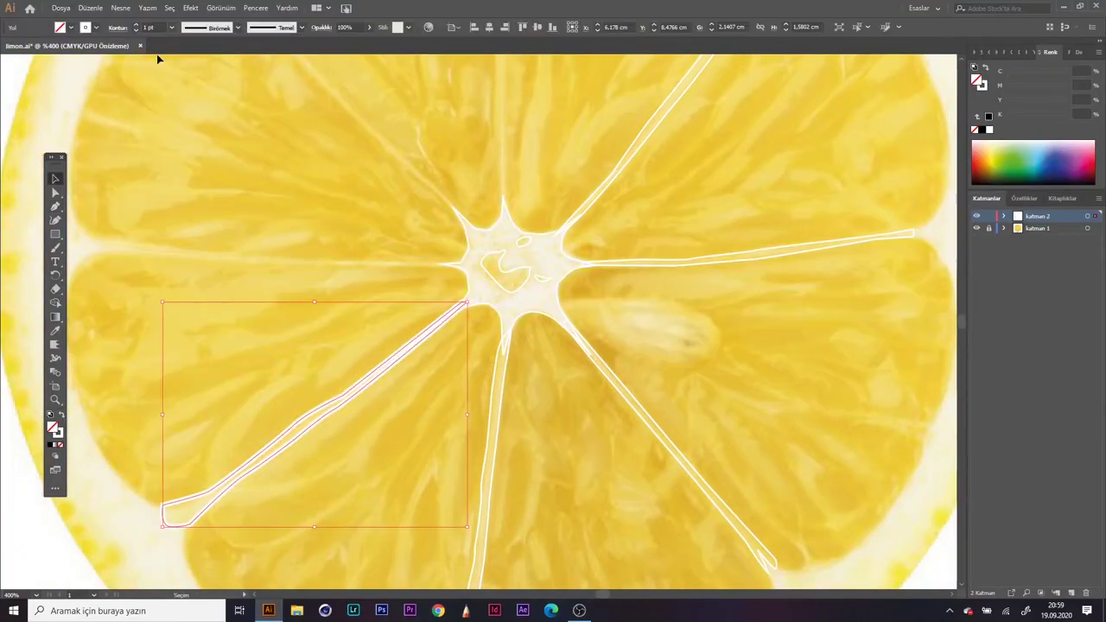
Step: Stroke the left membrane out to the rind and back along its other edge
scroll(202, 237, up, 3)
drag(461, 345, 371, 347)
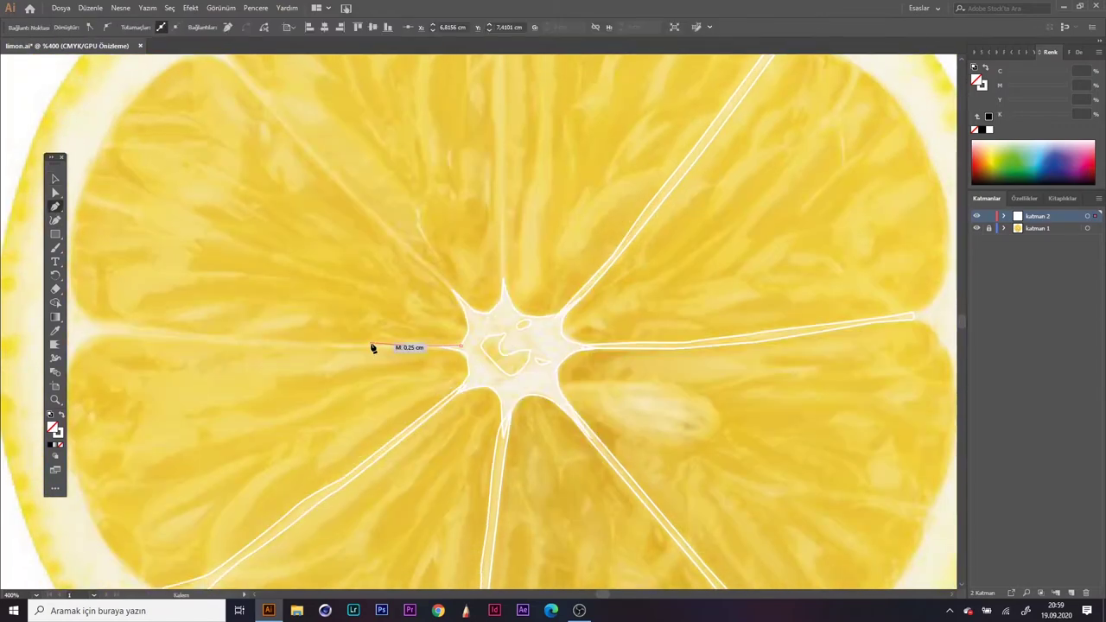
scroll(371, 346, up, 2)
scroll(149, 332, down, 1)
drag(149, 332, 421, 338)
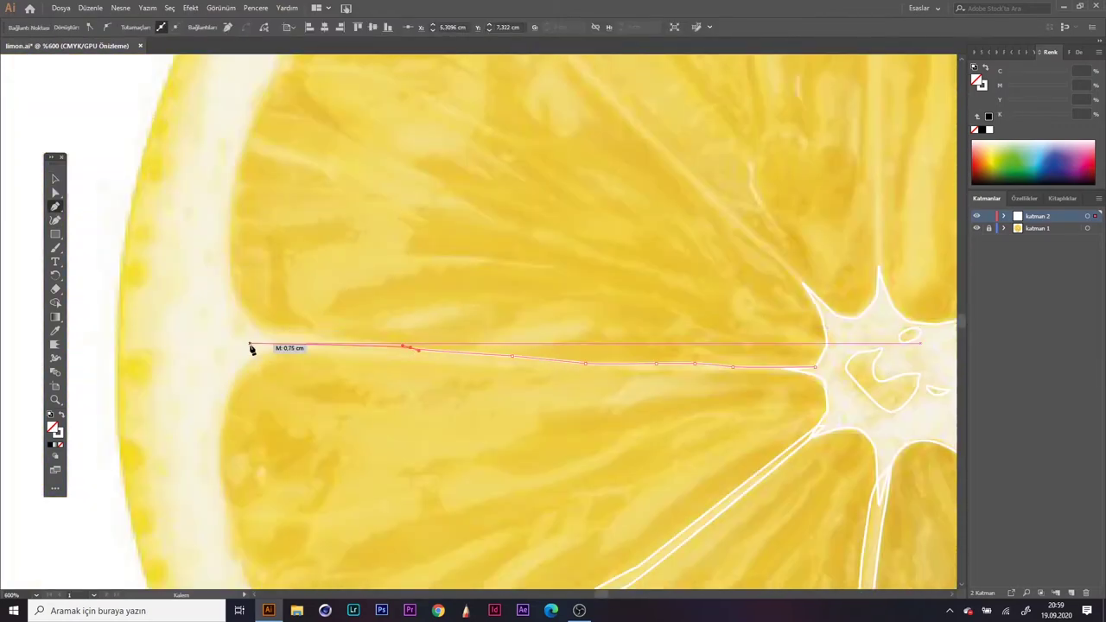
drag(252, 349, 349, 357)
drag(501, 372, 822, 372)
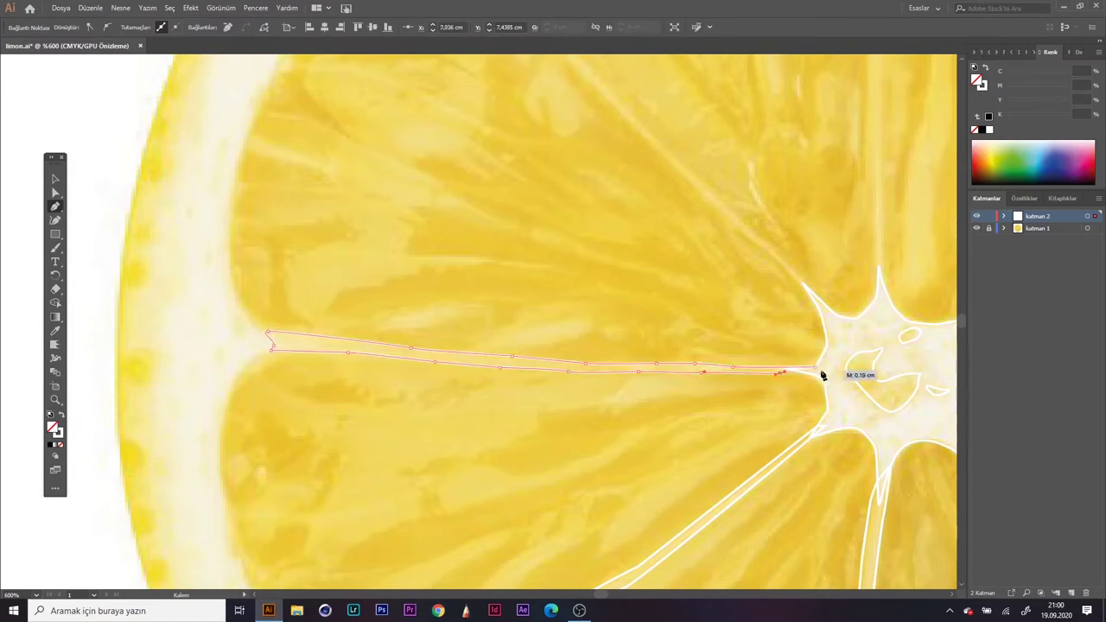
Step: Trace the upper-left membrane as a closed outline
scroll(493, 204, up, 5)
drag(464, 184, 653, 386)
scroll(588, 329, down, 1)
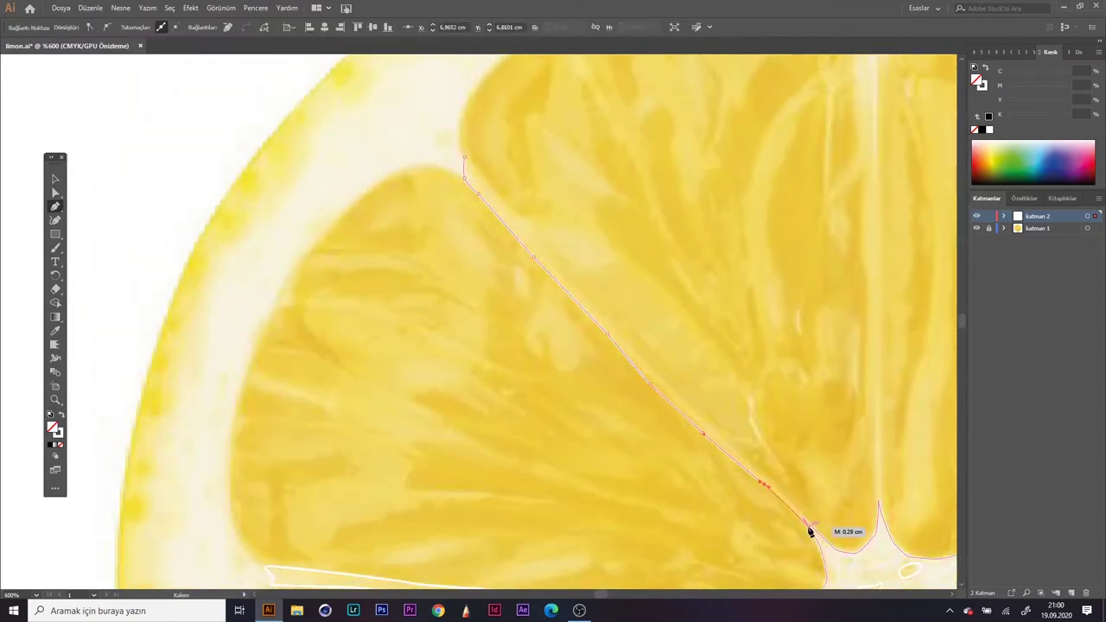
key(ctrl+plus)
mouse_move(728, 403)
mouse_down()
mouse_move(613, 383)
mouse_move(496, 237)
mouse_move(292, 141)
mouse_move(204, 123)
mouse_up()
scroll(496, 237, up, 2)
key(ctrl+minus)
Step: Trace the top membrane from the rind down to the centre
scroll(591, 187, up, 1)
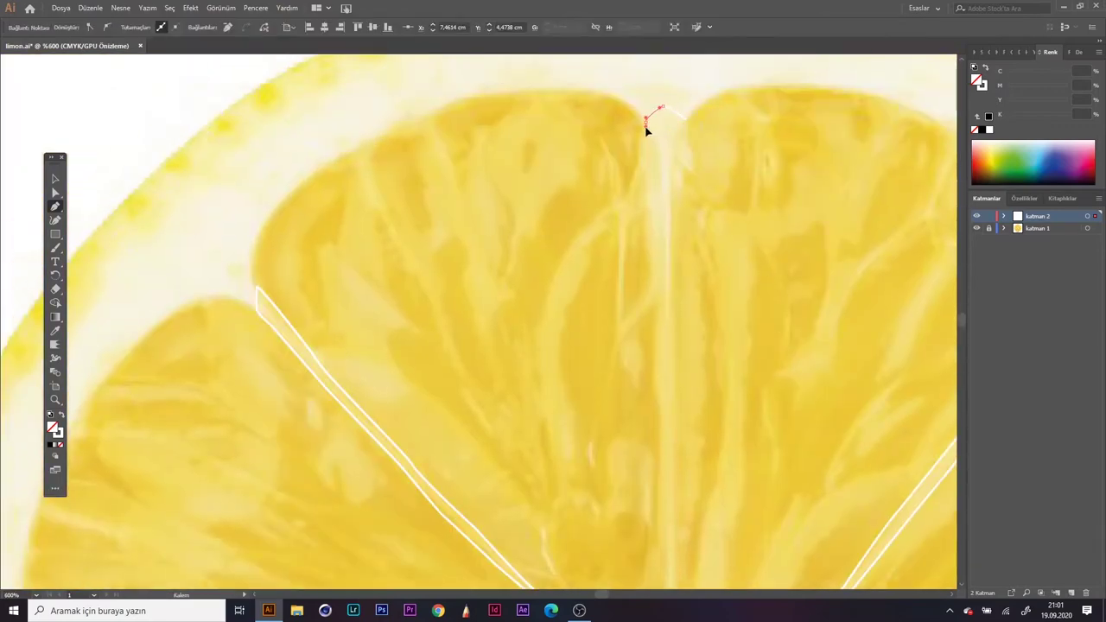
drag(647, 84, 658, 114)
scroll(712, 303, down, 1)
mouse_move(663, 176)
mouse_down()
mouse_move(712, 304)
mouse_move(679, 249)
mouse_up()
key(ctrl+minus)
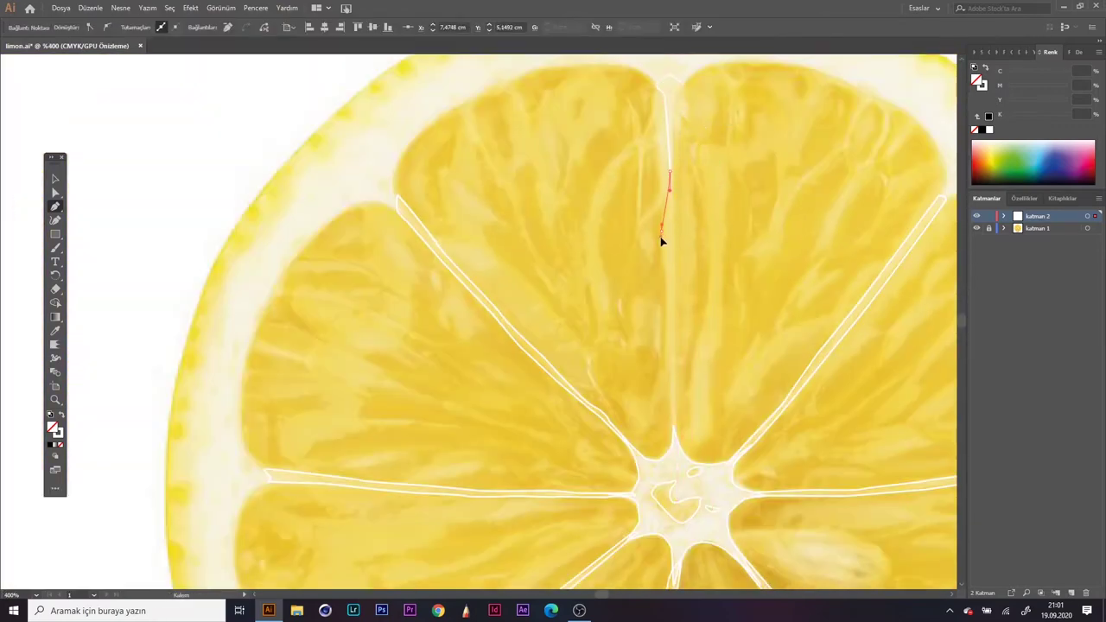
key(ctrl+plus)
scroll(672, 254, down, 2)
drag(671, 395, 695, 444)
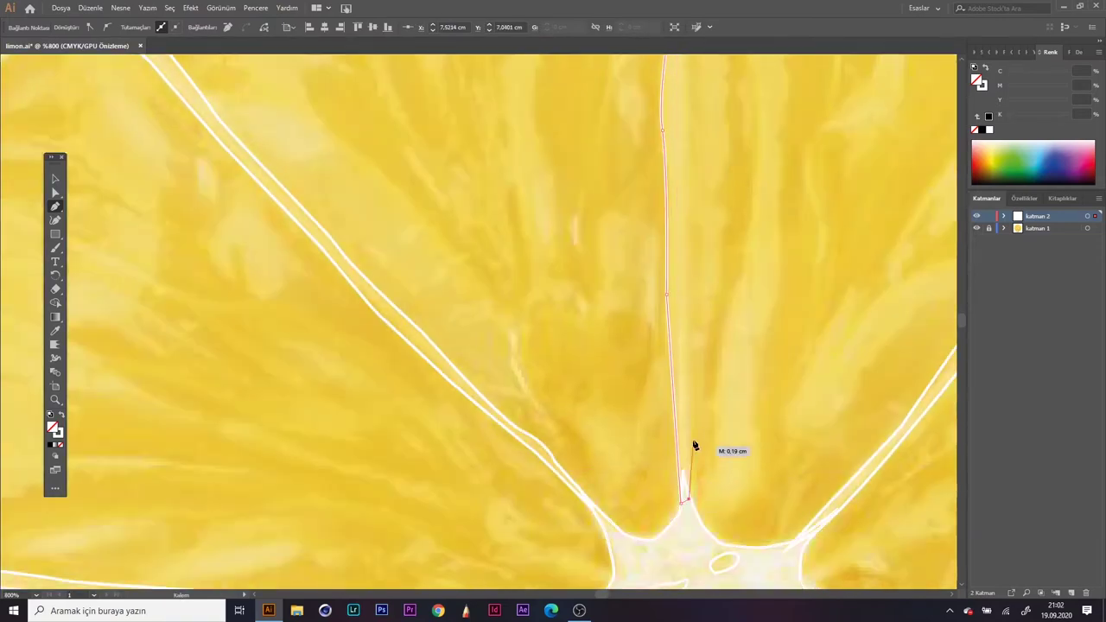
scroll(694, 444, up, 3)
key(ctrl+minus)
key(ctrl+minus)
key(ctrl+minus)
key(ctrl+minus)
drag(687, 190, 560, 349)
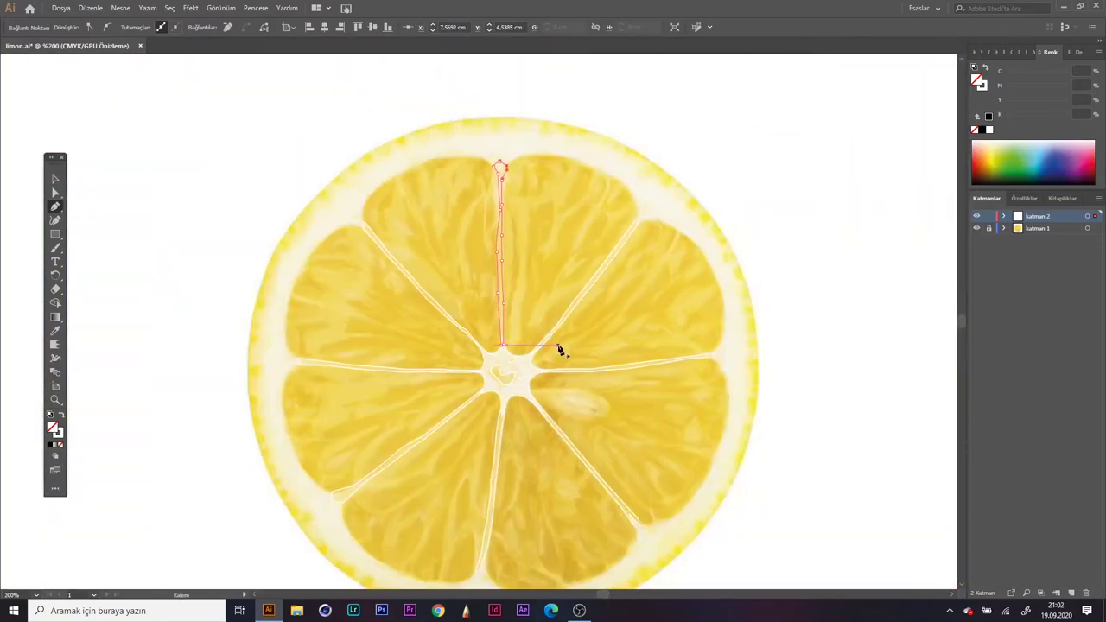
Step: Inspect the traced membrane and highlight paths in the Layers panel, then deselect them
click(1004, 216)
click(1088, 327)
click(1088, 228)
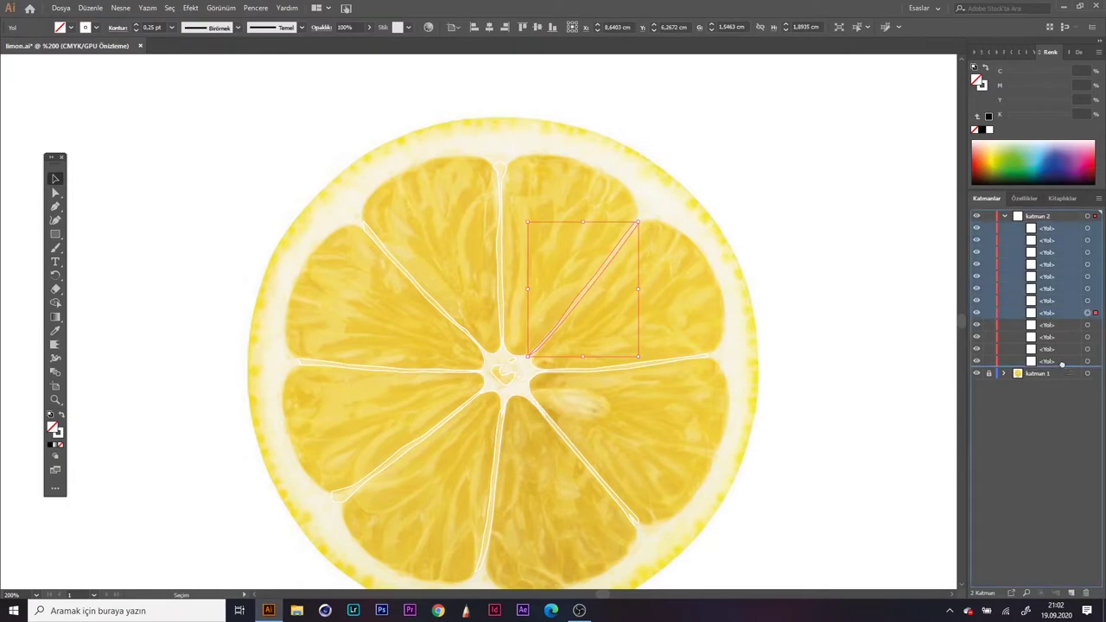
click(1087, 240)
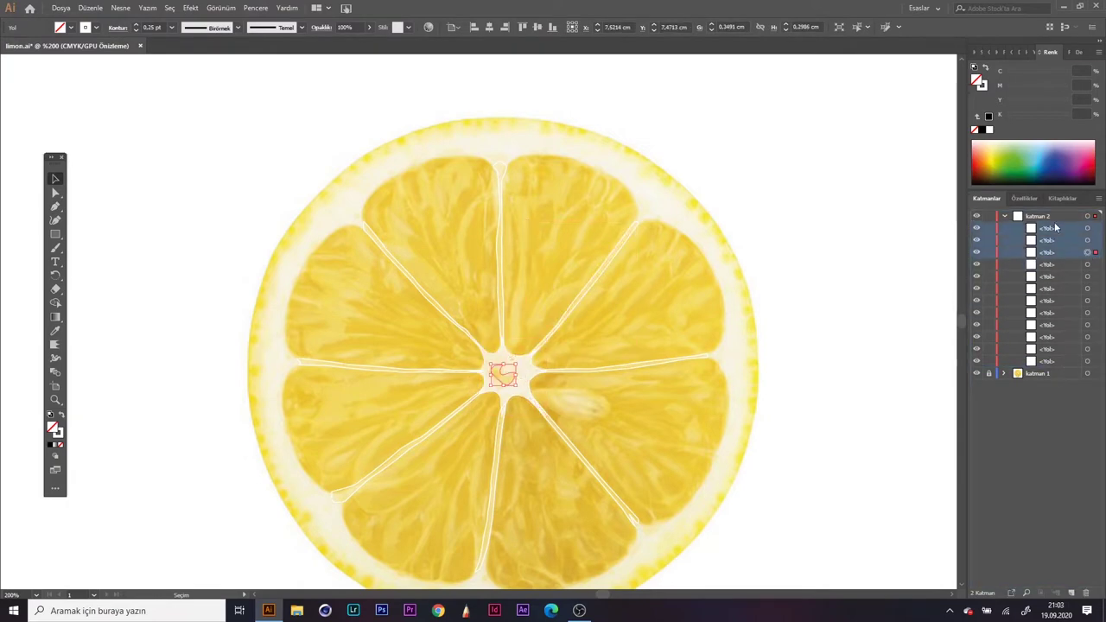
click(1088, 264)
key(ctrl+shift+a)
key(p)
Step: Outline the lower-left wedge from the centre around the rind with the Pen tool
scroll(374, 355, down, 3)
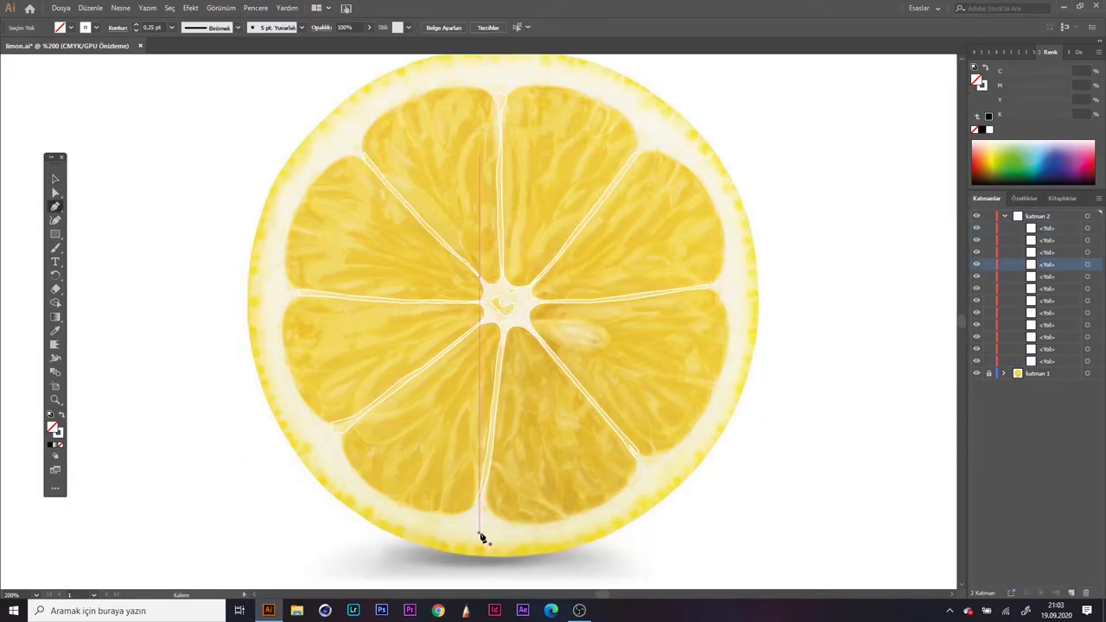
scroll(479, 531, up, 1)
click(528, 164)
drag(224, 392, 206, 443)
drag(273, 372, 273, 372)
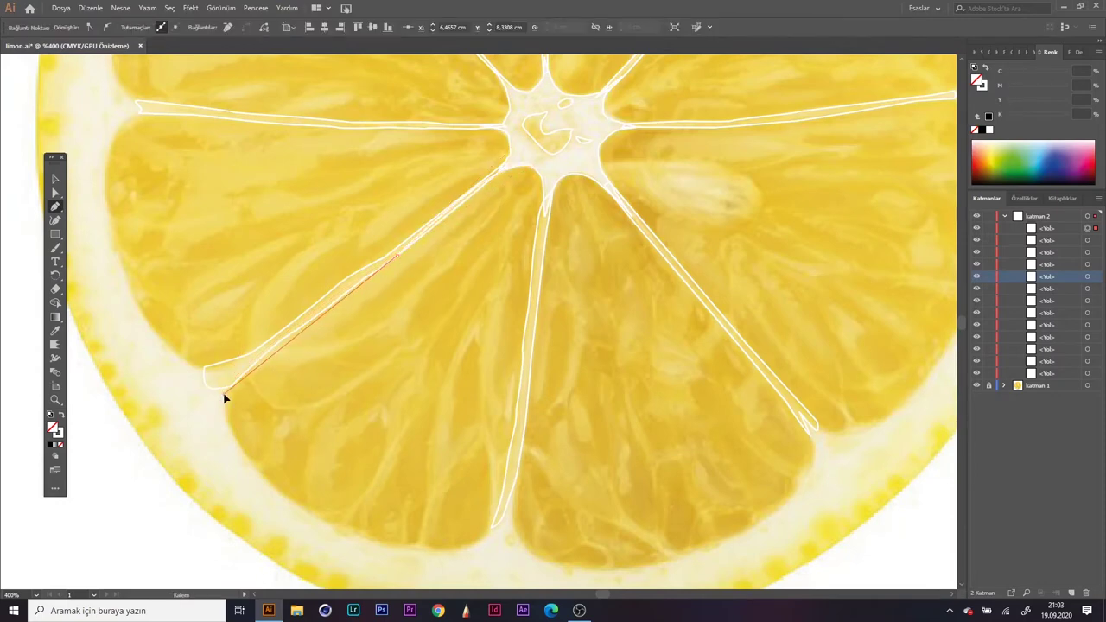
Step: Fill the lower-left wedge with pulp yellow sampled from the photo
scroll(420, 551, down, 2)
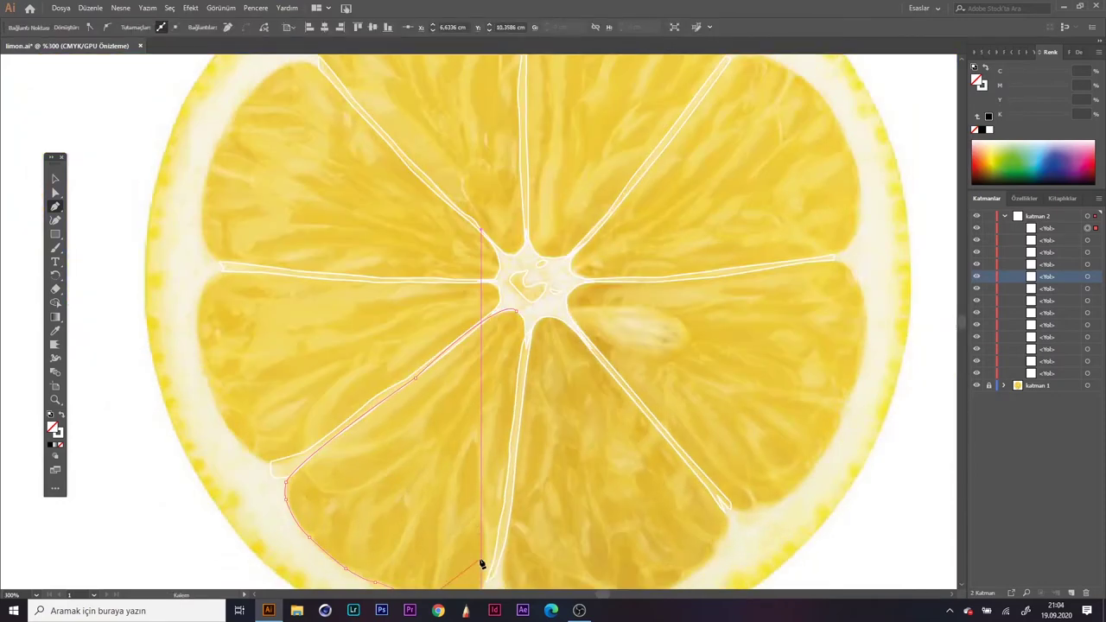
scroll(432, 557, down, 1)
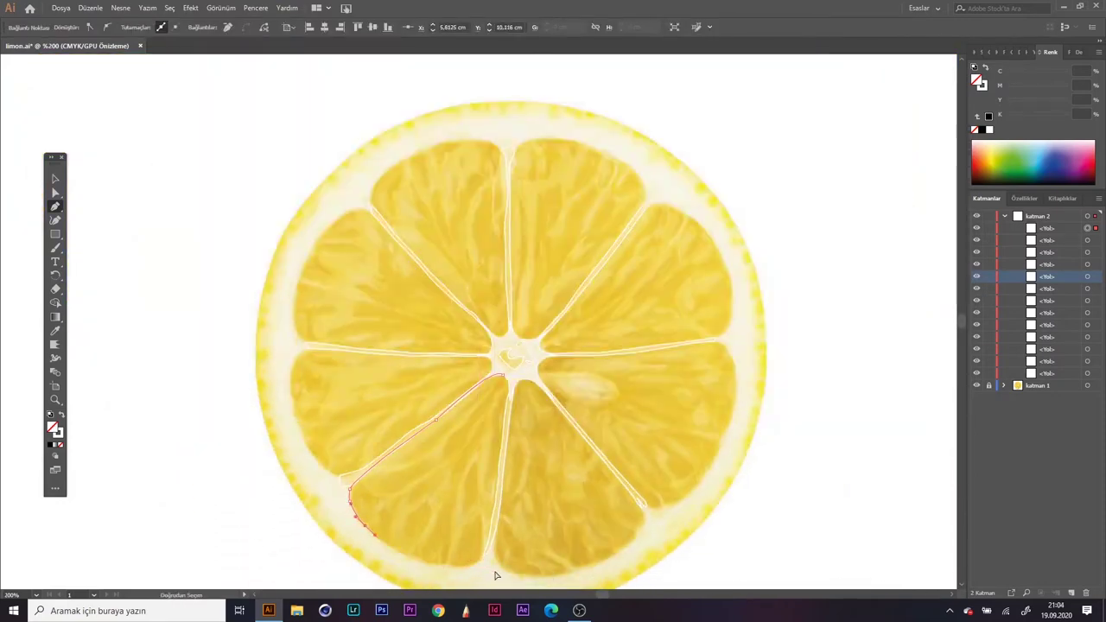
scroll(495, 573, down, 1)
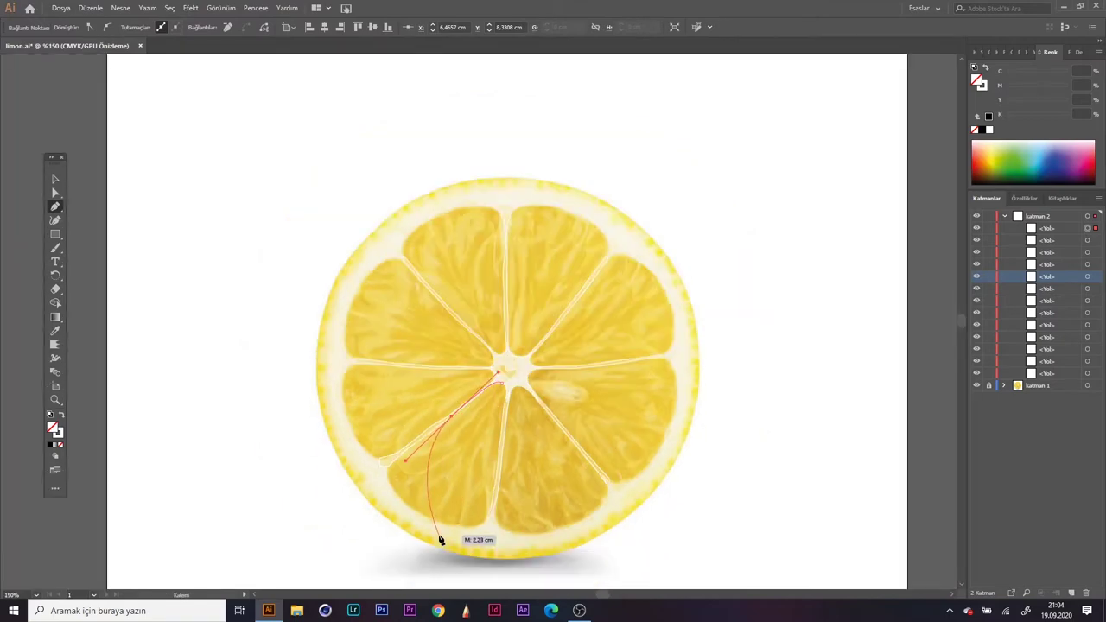
click(484, 515)
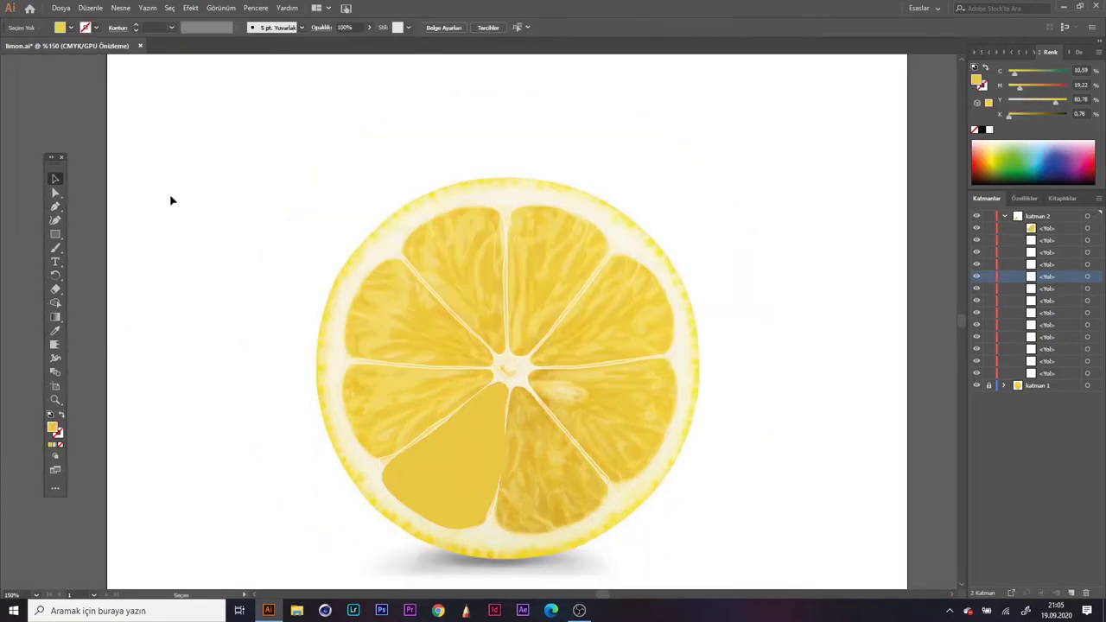
Step: Finish and close the outlines around the bottom wedges
drag(380, 406, 361, 423)
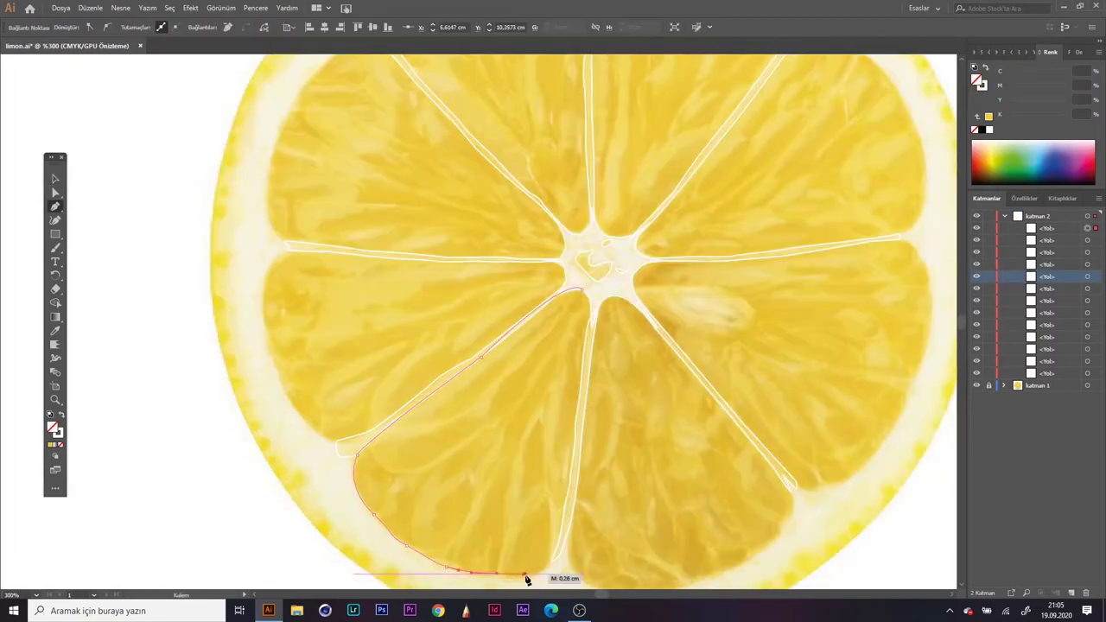
scroll(527, 579, up, 1)
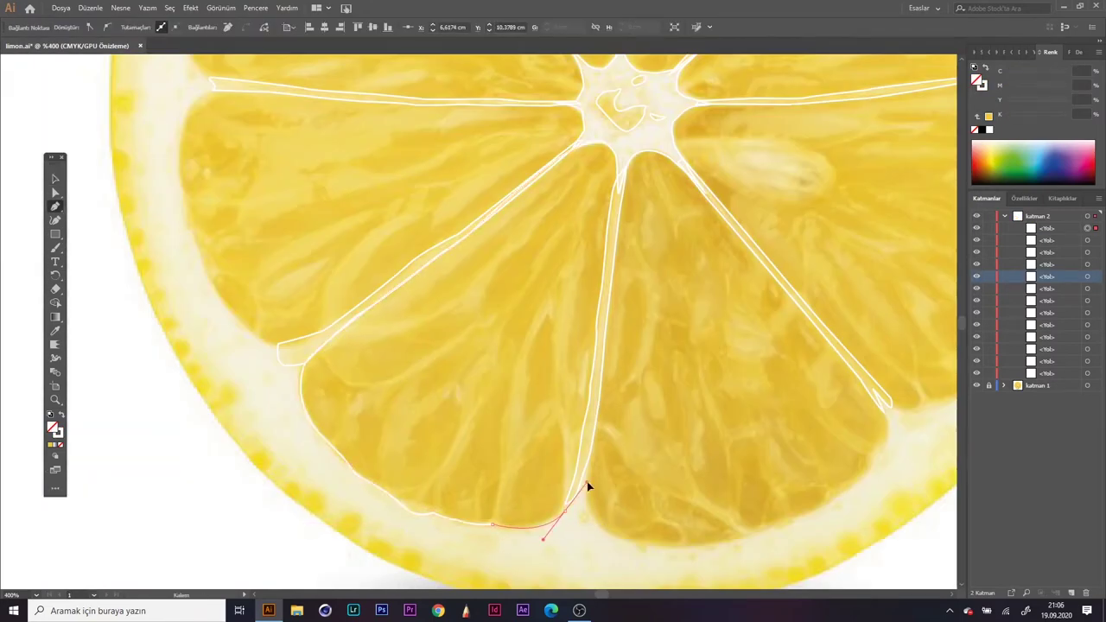
click(623, 162)
scroll(562, 155, right, 3)
click(658, 350)
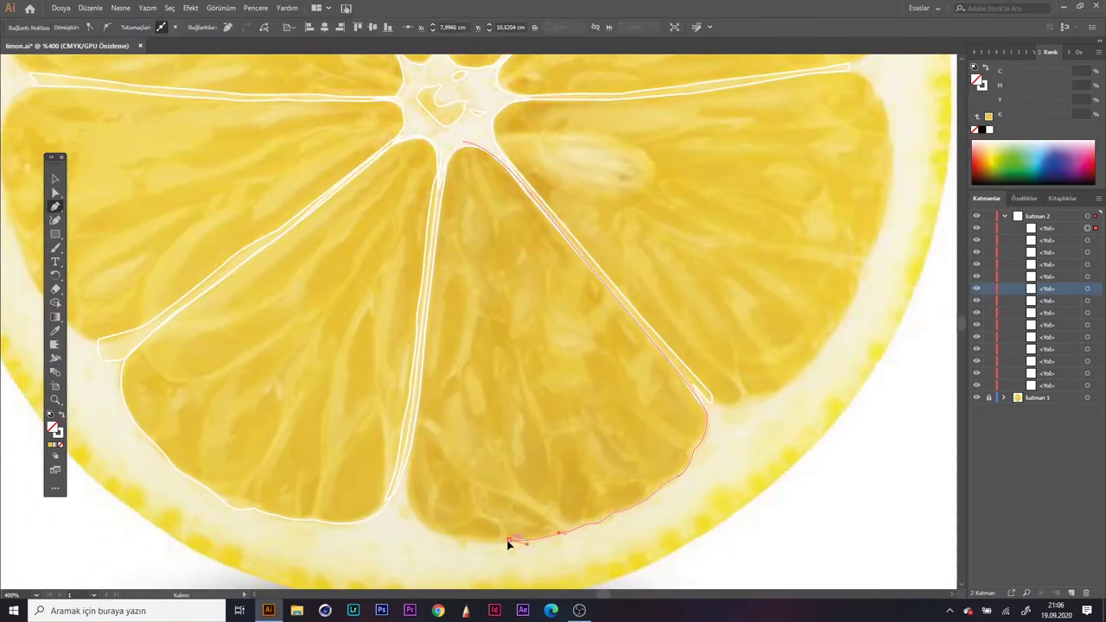
click(462, 142)
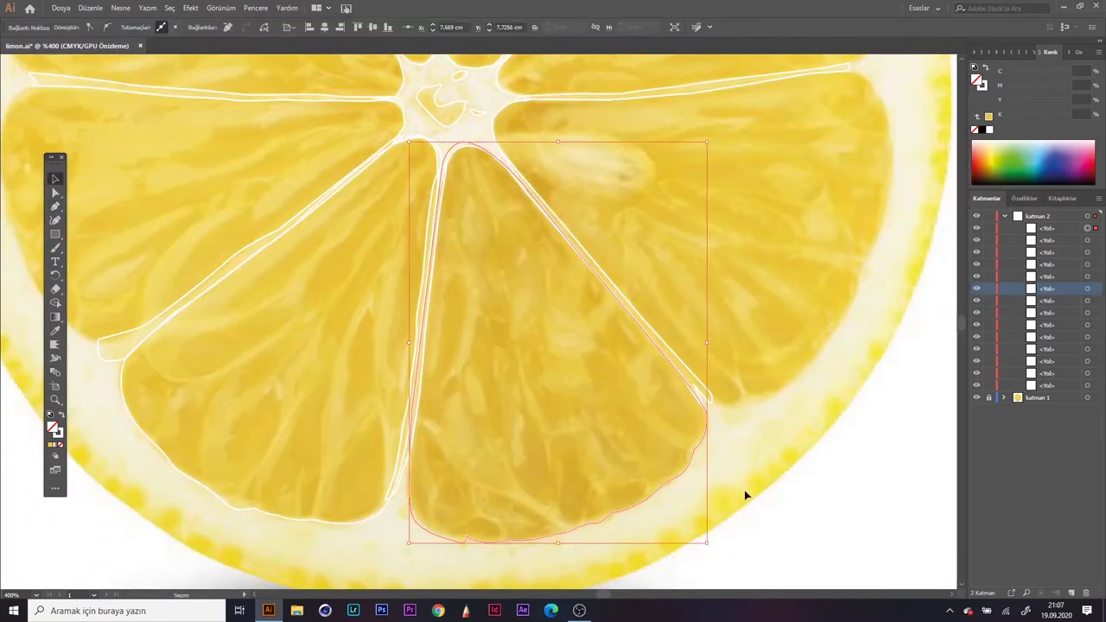
scroll(467, 372, up, 3)
scroll(467, 372, down, 1)
Step: Start the lower-right wedge outline, curving along its rind edge to the upper corner
click(527, 227)
click(691, 443)
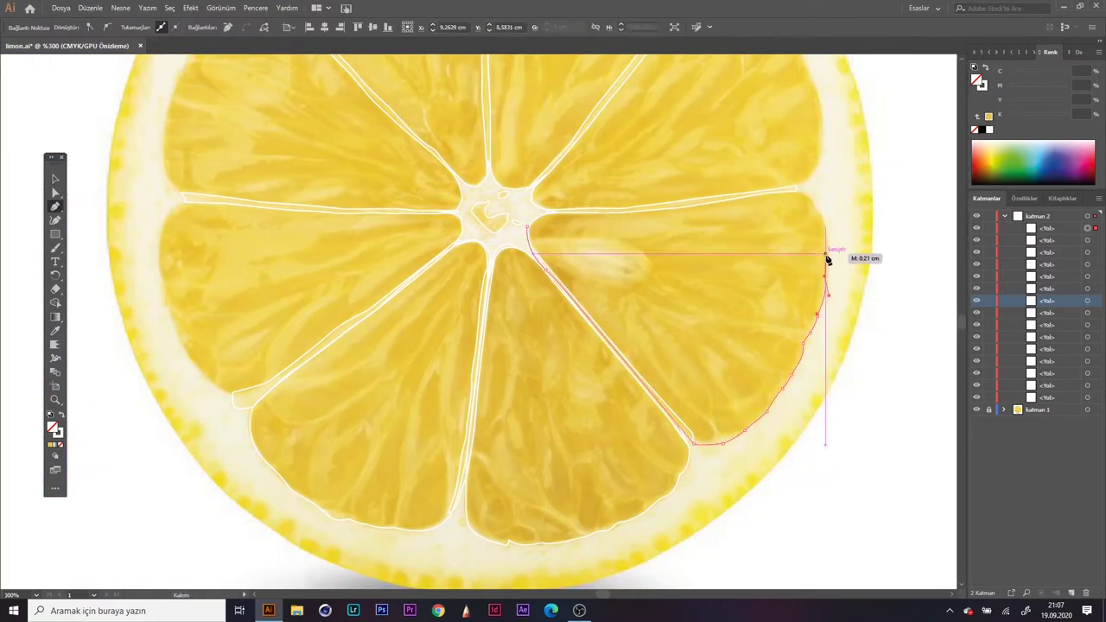
drag(826, 246, 816, 204)
scroll(810, 216, up, 3)
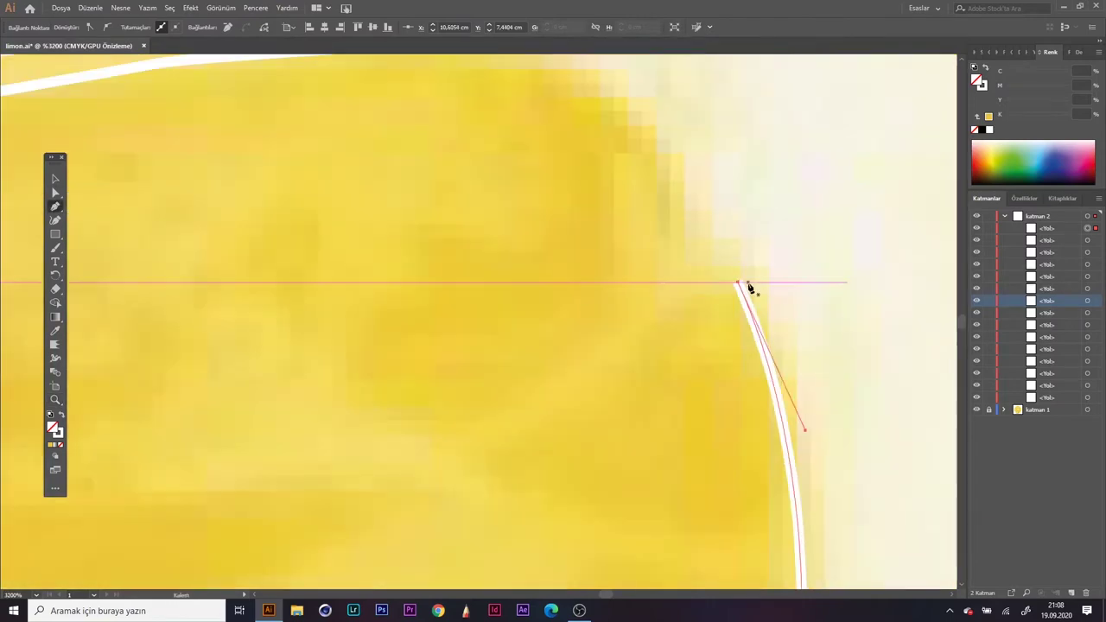
click(679, 143)
scroll(680, 144, down, 2)
scroll(636, 582, down, 2)
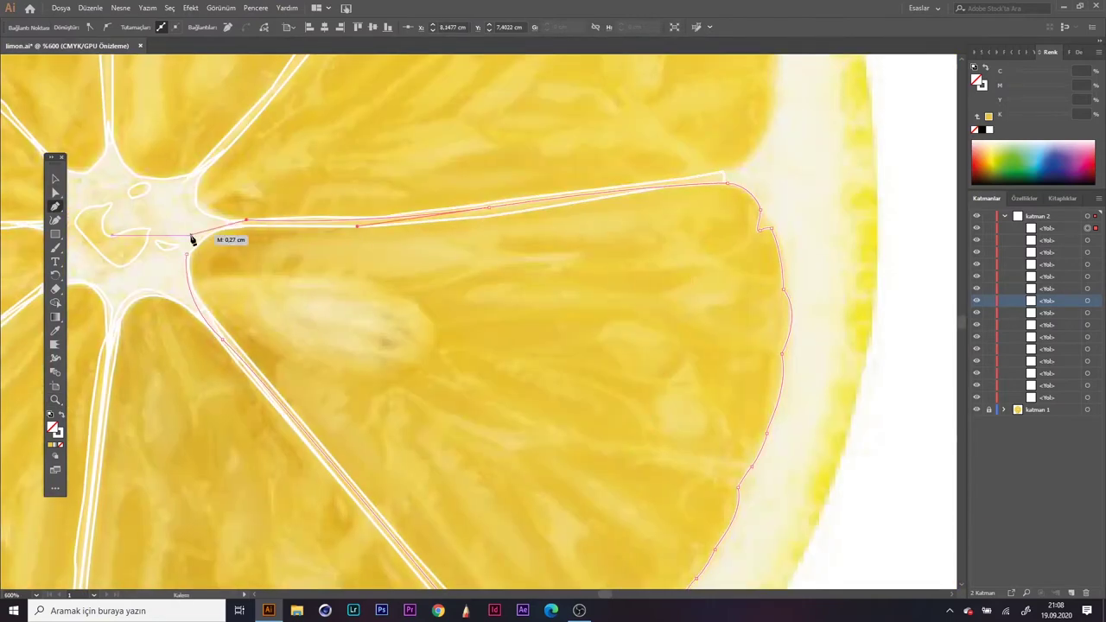
scroll(229, 192, down, 2)
scroll(363, 380, up, 3)
Step: Anchor along the membrane to the rind corner and close the lower-right wedge at the centre
click(488, 259)
click(586, 131)
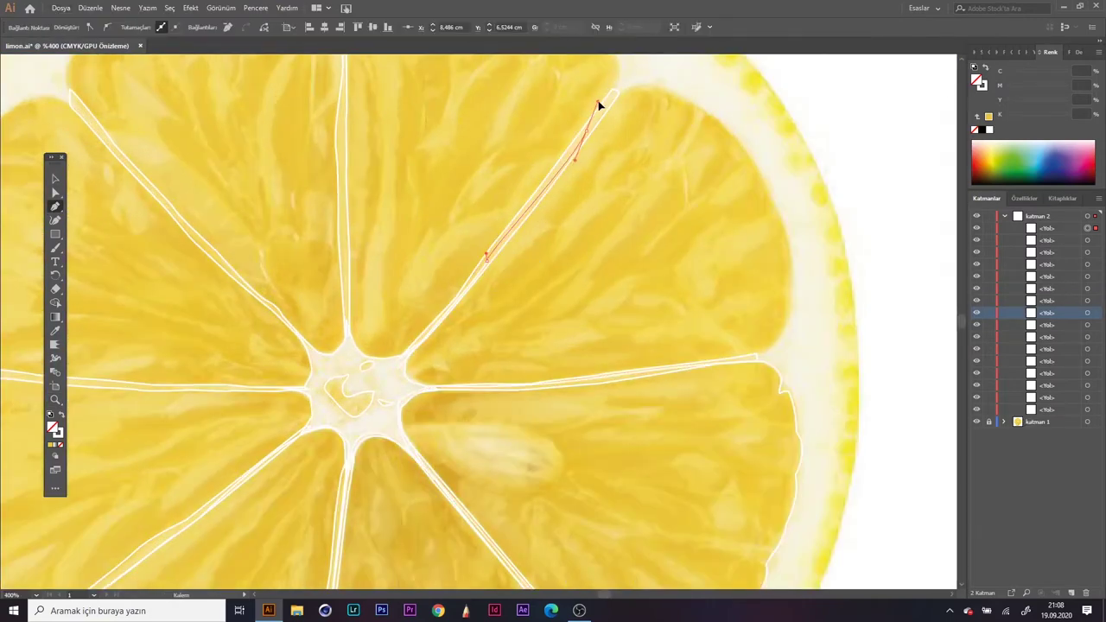
click(640, 84)
click(688, 108)
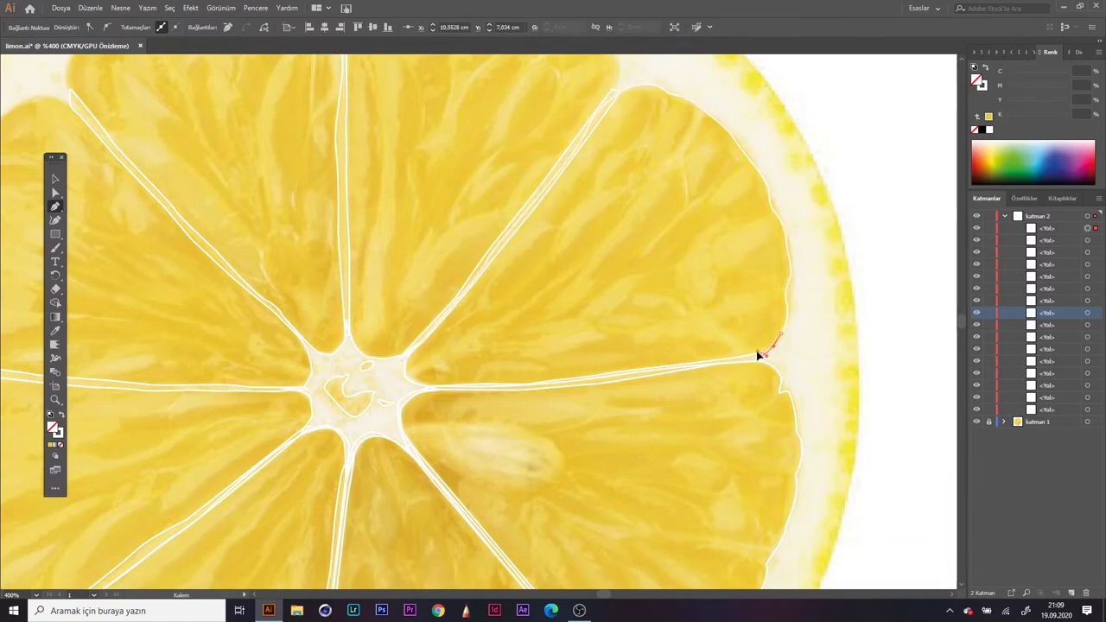
click(435, 390)
scroll(291, 216, up, 3)
scroll(612, 288, up, 2)
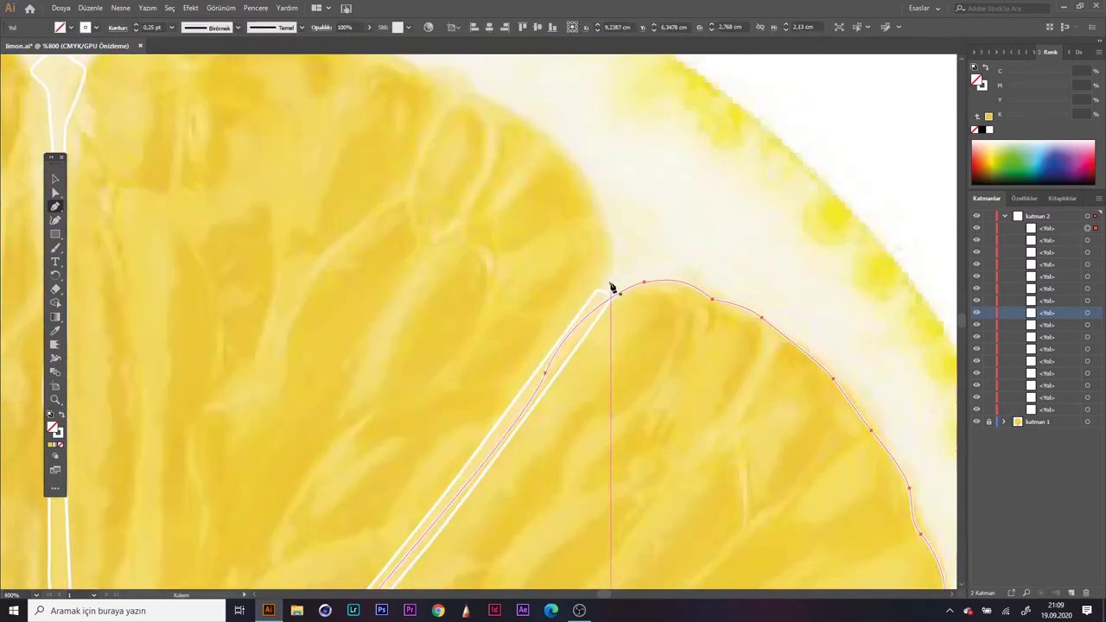
Step: Start the upper-right wedge outline, following the rind curve up to its top corner
click(601, 297)
click(614, 257)
click(606, 216)
click(596, 197)
click(471, 102)
scroll(518, 138, up, 2)
scroll(519, 138, left, 2)
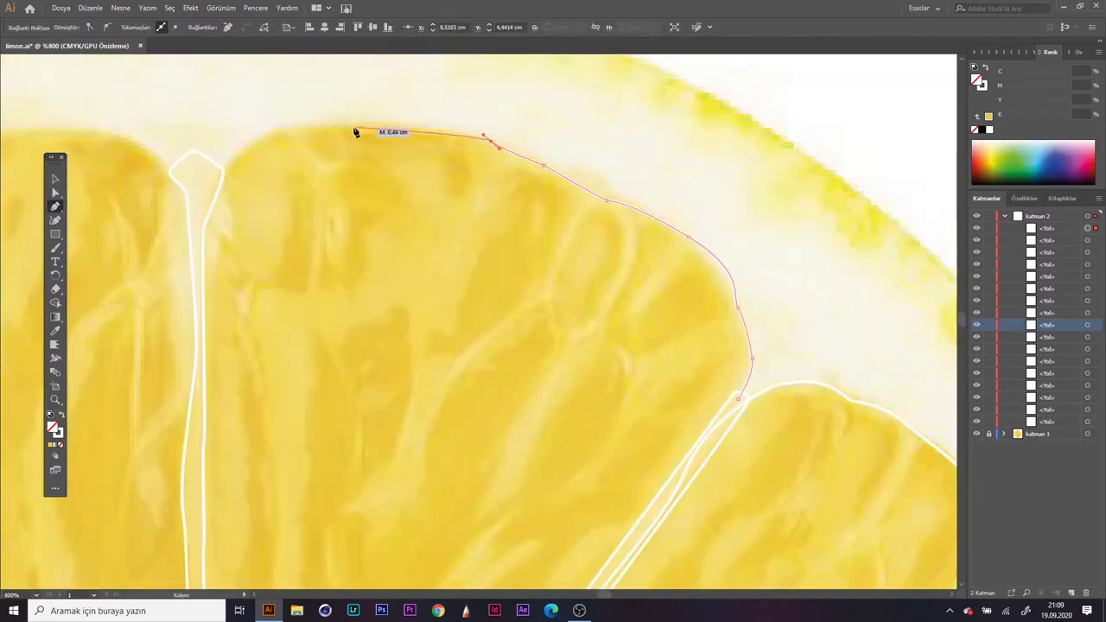
scroll(266, 139, down, 4)
Step: Run anchors down the membranes around the centre and close the top wedge outline
click(198, 289)
scroll(197, 289, down, 3)
click(207, 459)
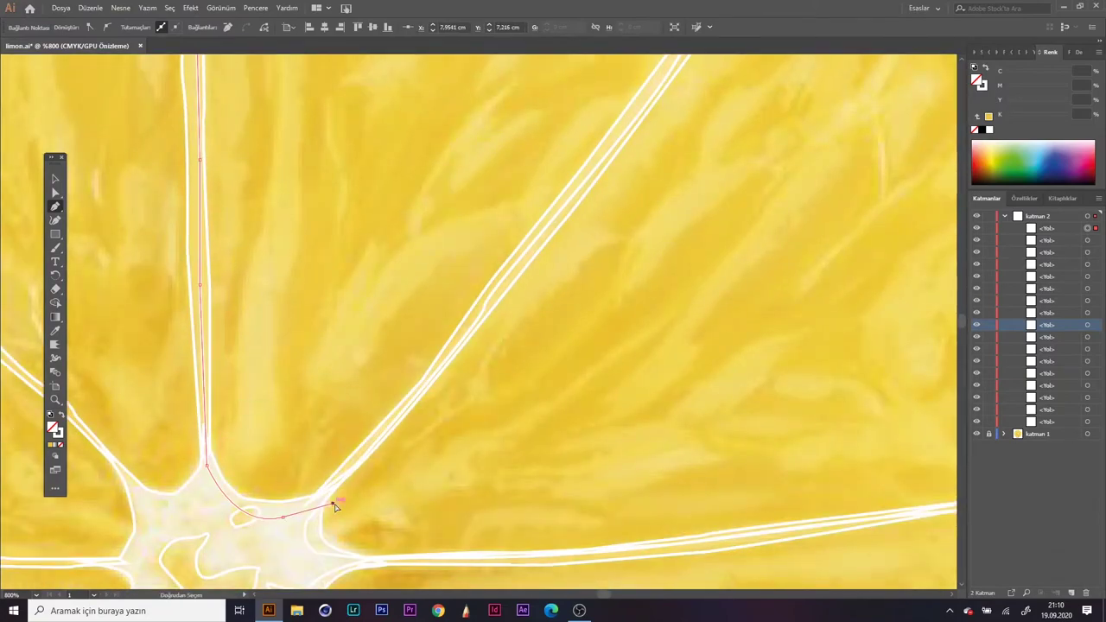
click(334, 504)
drag(484, 315, 510, 261)
click(529, 253)
scroll(597, 250, down, 1)
scroll(519, 198, down, 2)
scroll(527, 223, down, 1)
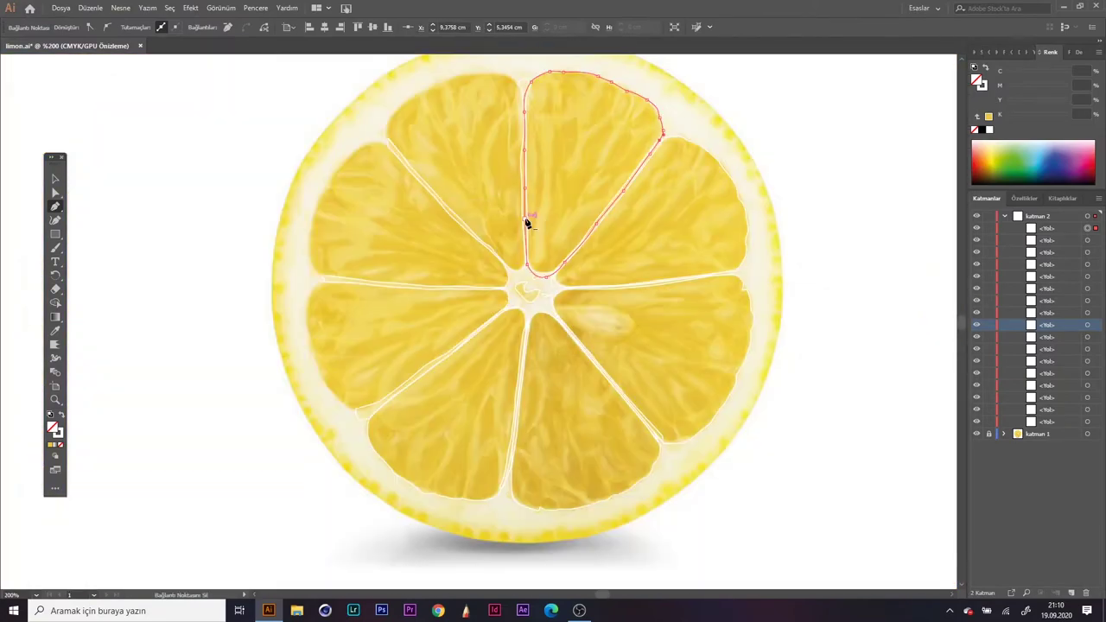
scroll(471, 86, up, 4)
Step: Outline the next upper wedge up its vertical membrane and curve along the rind
click(553, 303)
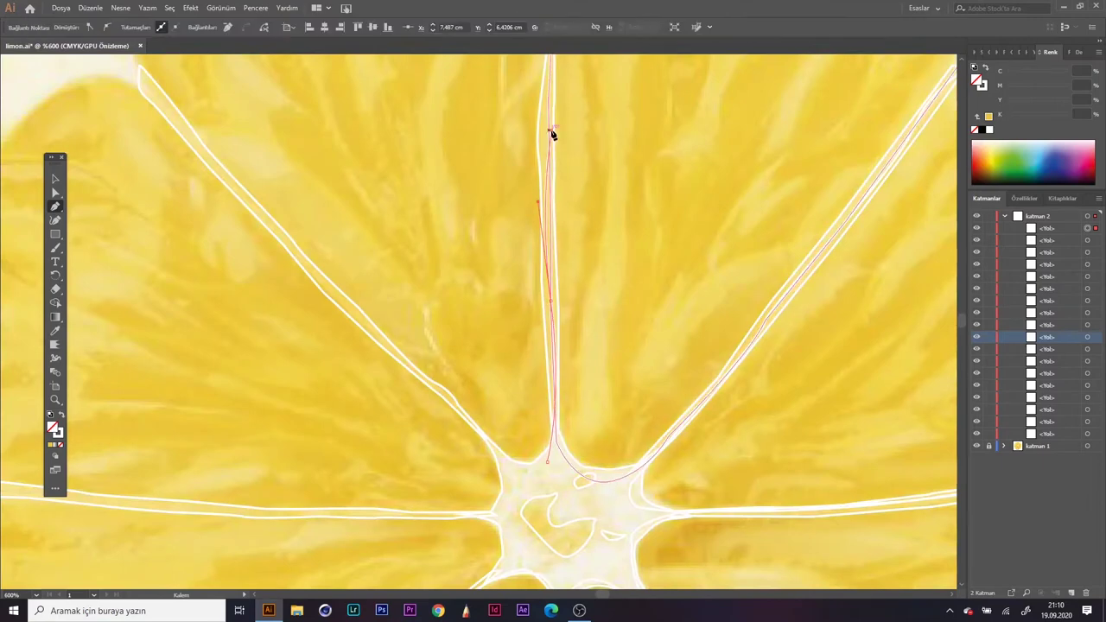
scroll(548, 129, down, 1)
click(551, 324)
click(516, 80)
scroll(484, 95, up, 1)
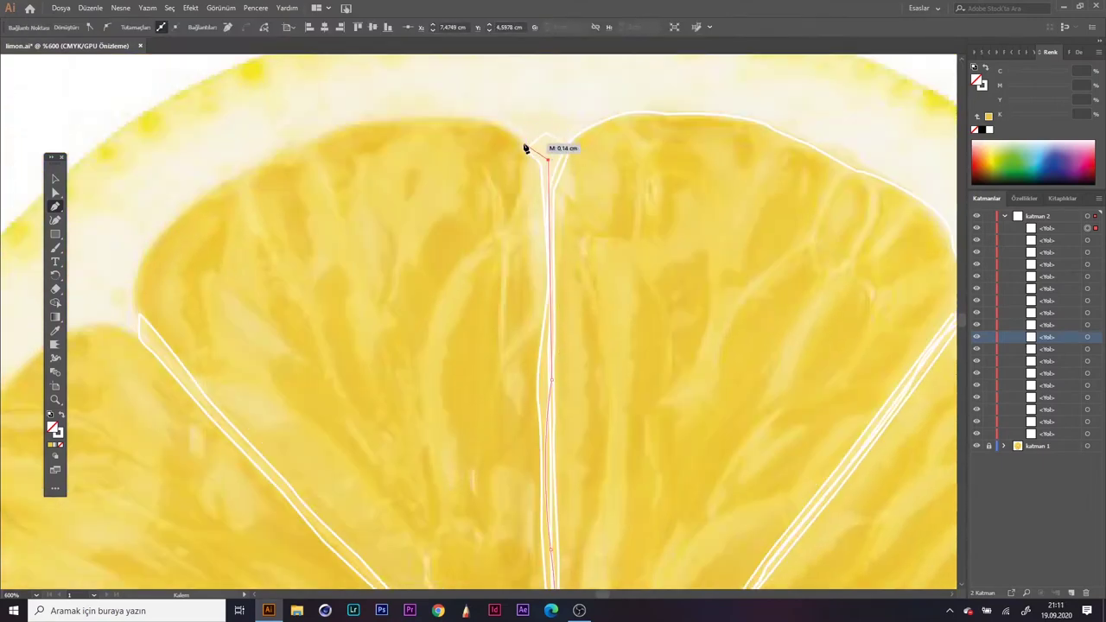
click(525, 148)
drag(463, 119, 439, 123)
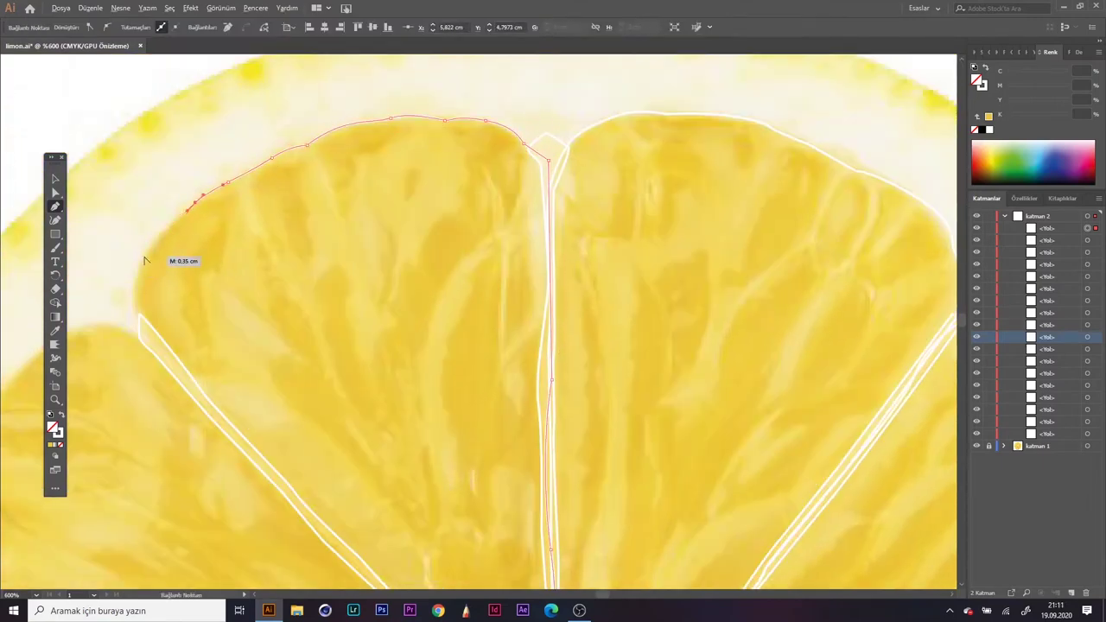
Step: Bring the upper wedge outline down the diagonal edge to the centre and finish it
click(138, 316)
scroll(600, 486, down, 5)
click(662, 514)
scroll(621, 288, down, 2)
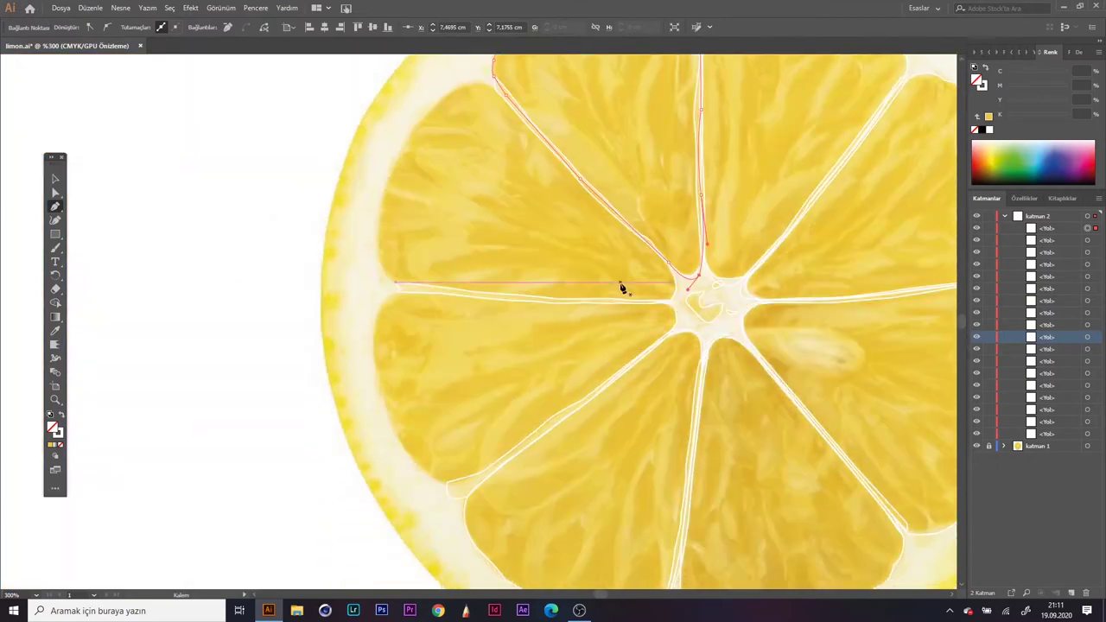
scroll(621, 288, down, 1)
key(Escape)
click(680, 296)
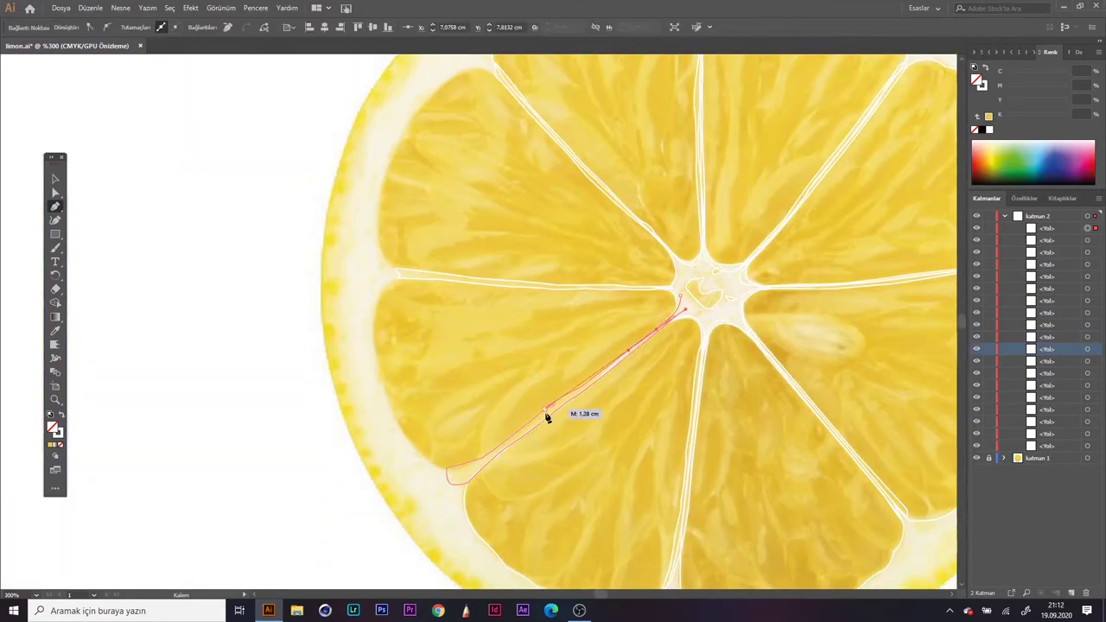
Step: Trace and close the left wedge outline with a curved rind anchor, then zoom out
click(542, 421)
scroll(413, 445, up, 1)
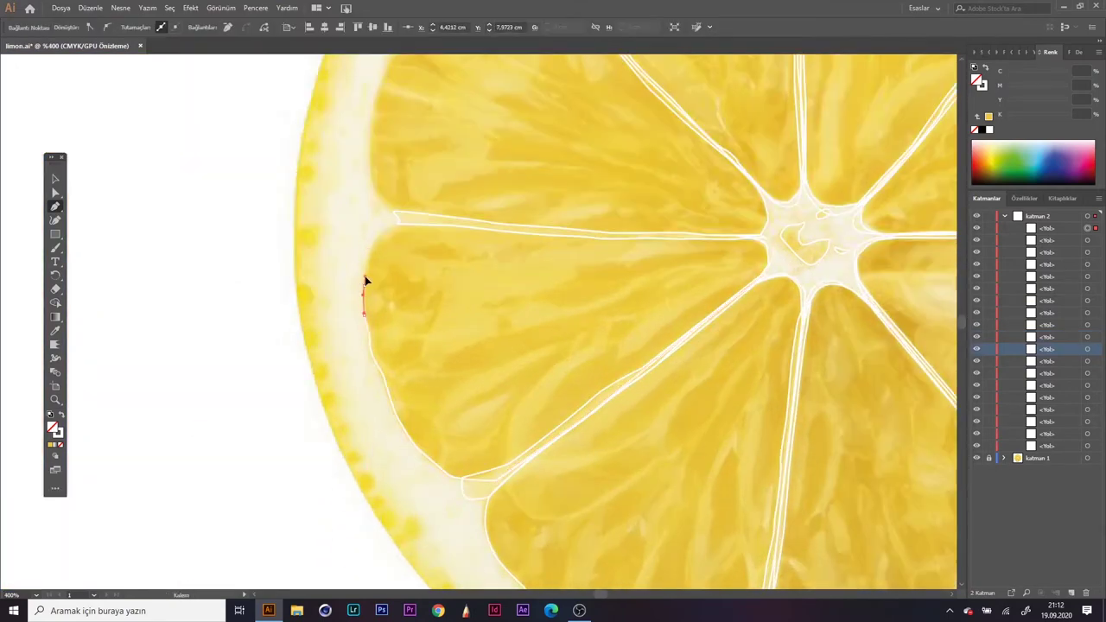
click(772, 248)
scroll(773, 346, up, 5)
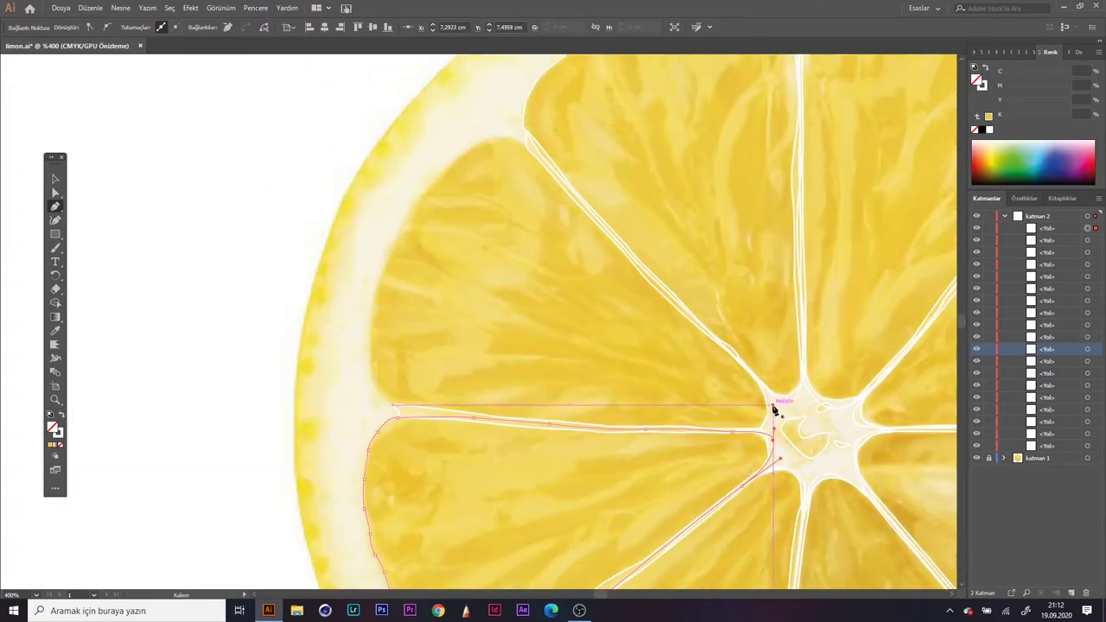
drag(529, 145, 492, 139)
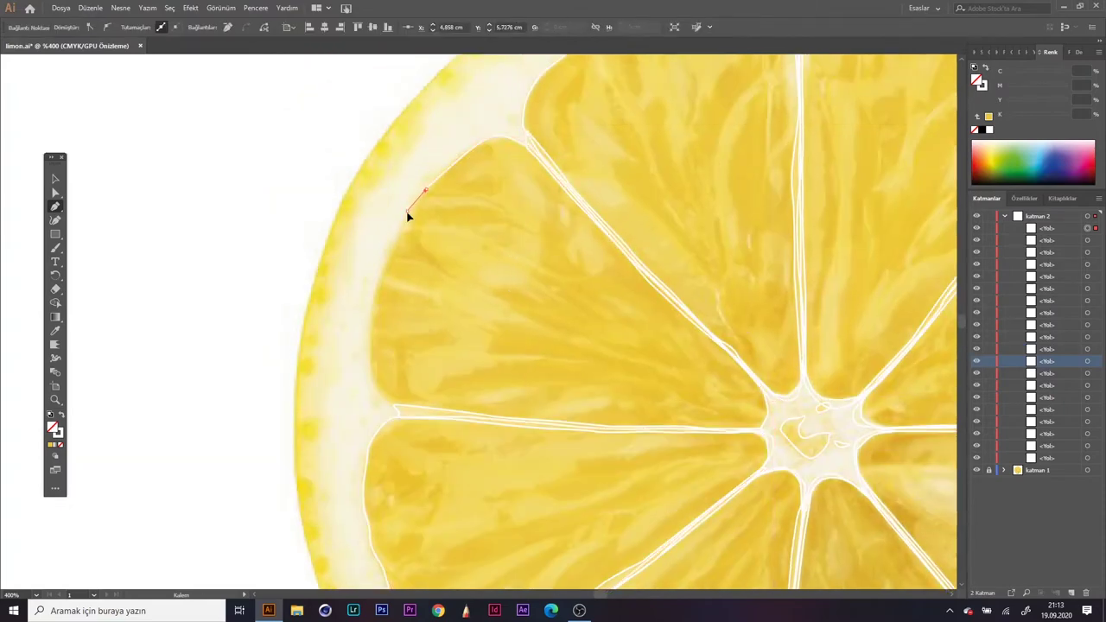
click(773, 403)
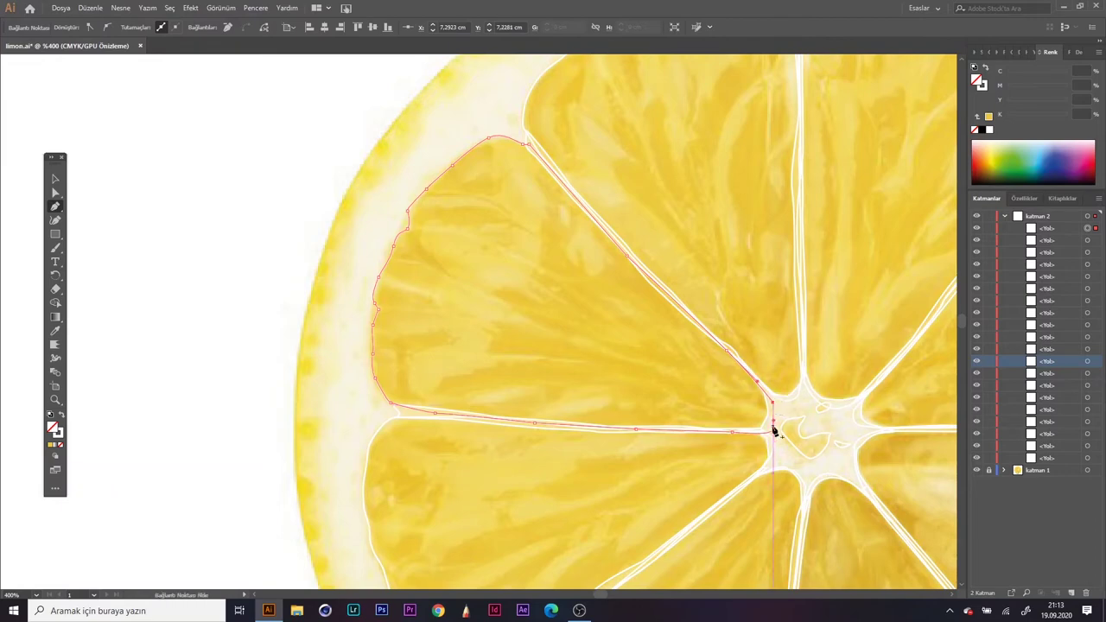
key(ctrl+minus)
key(ctrl+minus)
key(v)
scroll(307, 328, down, 1)
Step: Select several of the traced wedge outlines together, then clear the selection
scroll(260, 303, up, 1)
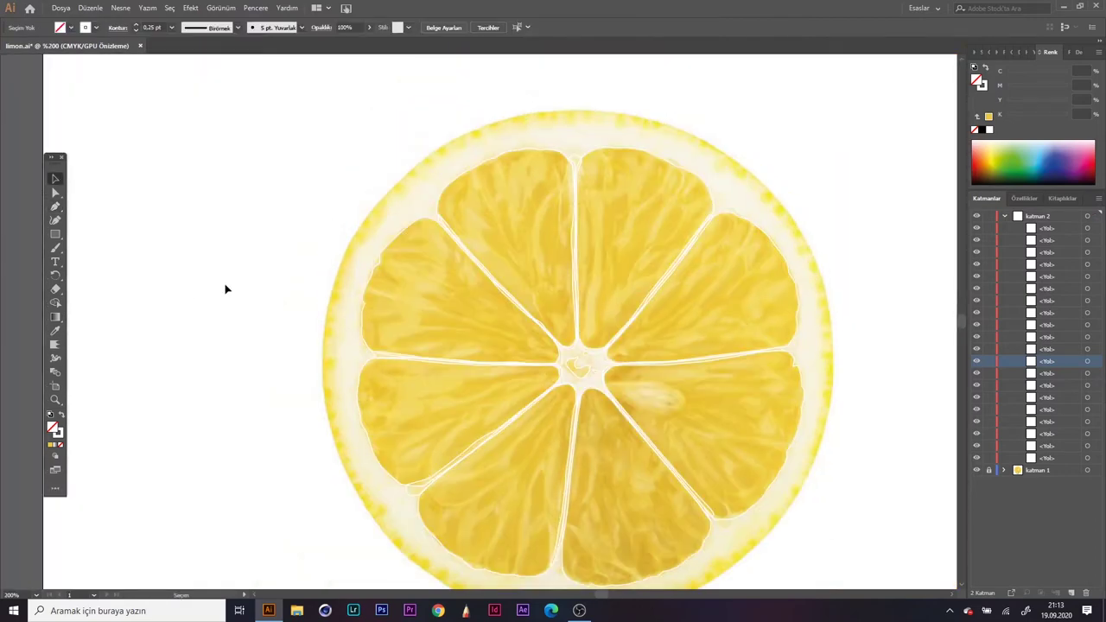
scroll(703, 245, down, 2)
click(1087, 325)
click(484, 407)
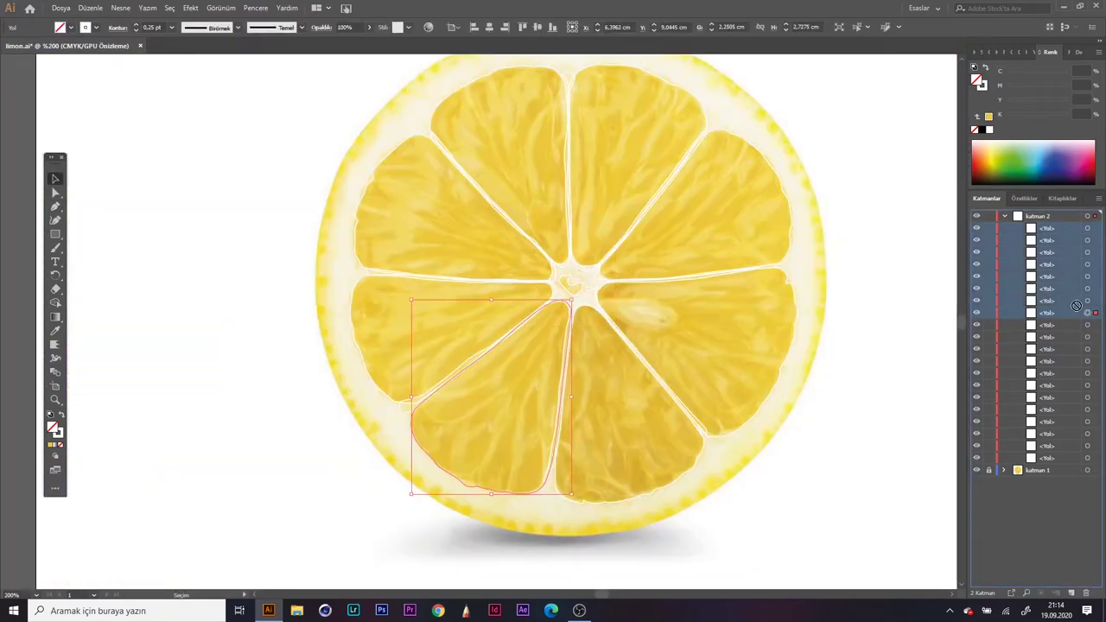
shift+click(623, 415)
shift+click(785, 365)
shift+click(385, 316)
click(591, 286)
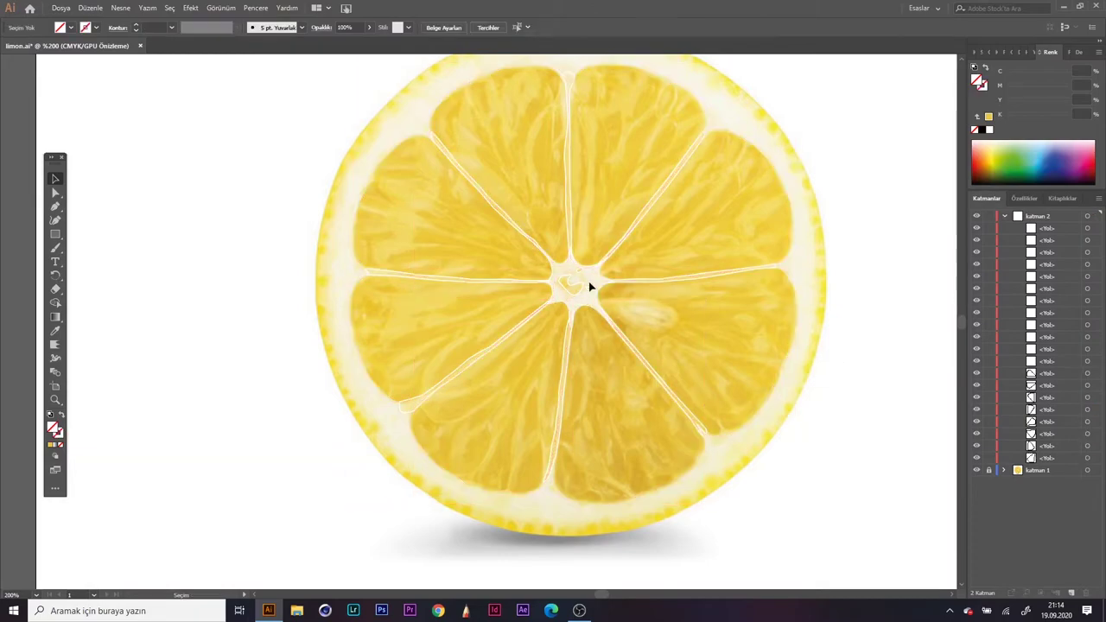
Step: Select the small centre ellipse and yellow centre blob, fitting the whole lemon in view
scroll(590, 286, up, 5)
scroll(590, 286, up, 3)
click(434, 178)
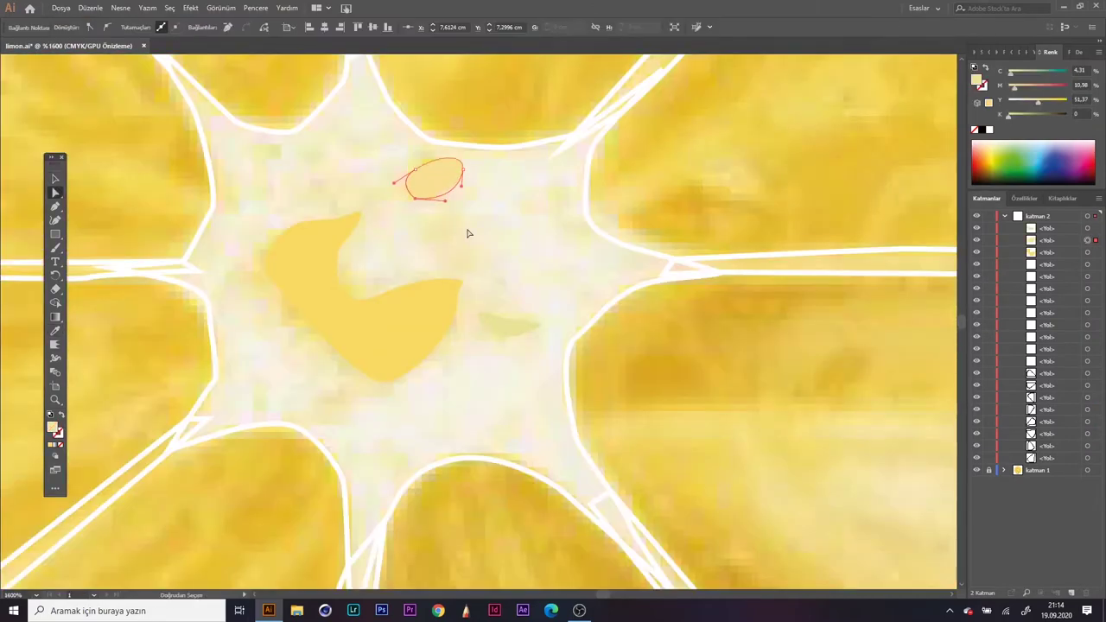
key(ctrl+0)
scroll(259, 230, up, 3)
click(532, 238)
key(ctrl+0)
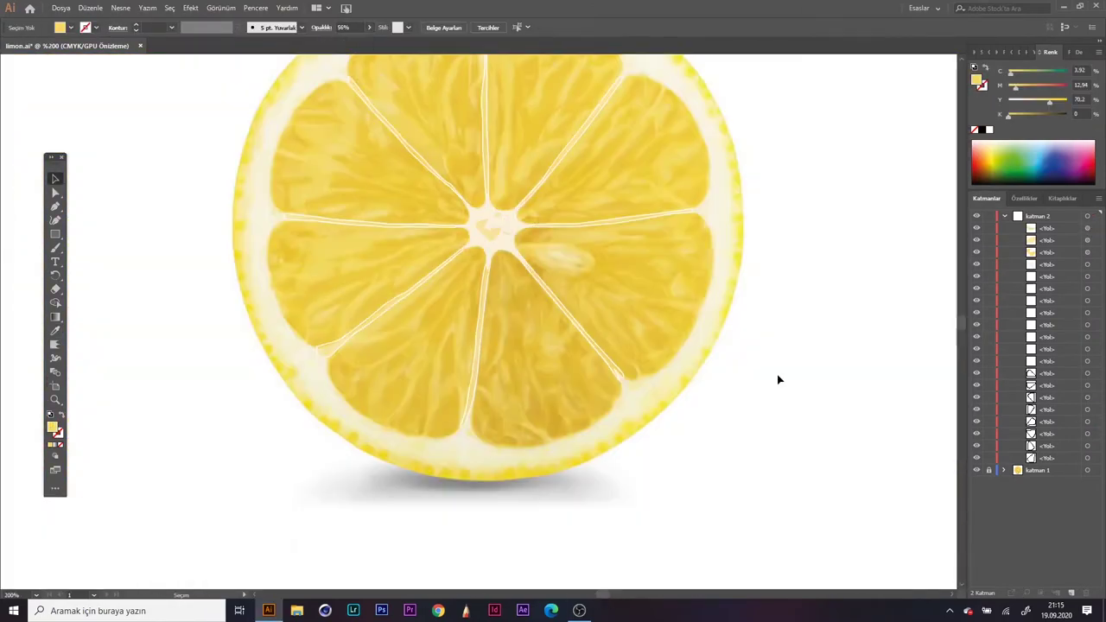
scroll(425, 284, up, 3)
Step: Select a membrane spoke path, then deselect it
click(424, 260)
scroll(388, 257, up, 2)
scroll(389, 257, up, 2)
scroll(323, 81, down, 2)
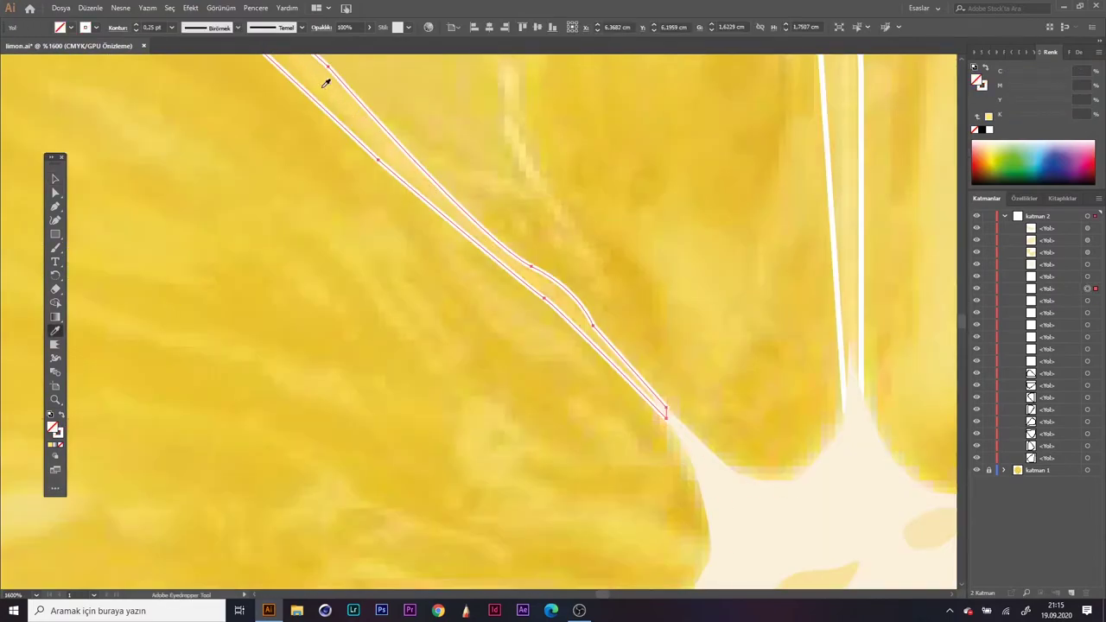
scroll(371, 116, down, 1)
scroll(124, 168, down, 2)
click(678, 218)
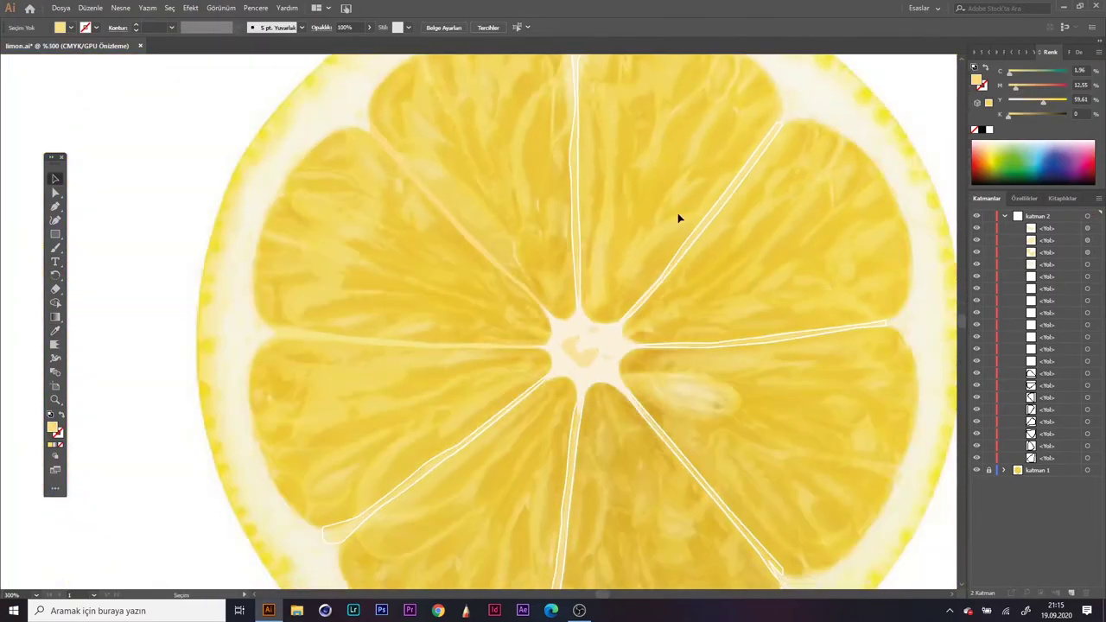
Step: Fill the upper-right divider strip with the pale pith colour sampled from the photo
scroll(678, 219, up, 3)
click(267, 123)
scroll(501, 188, down, 2)
scroll(779, 277, up, 1)
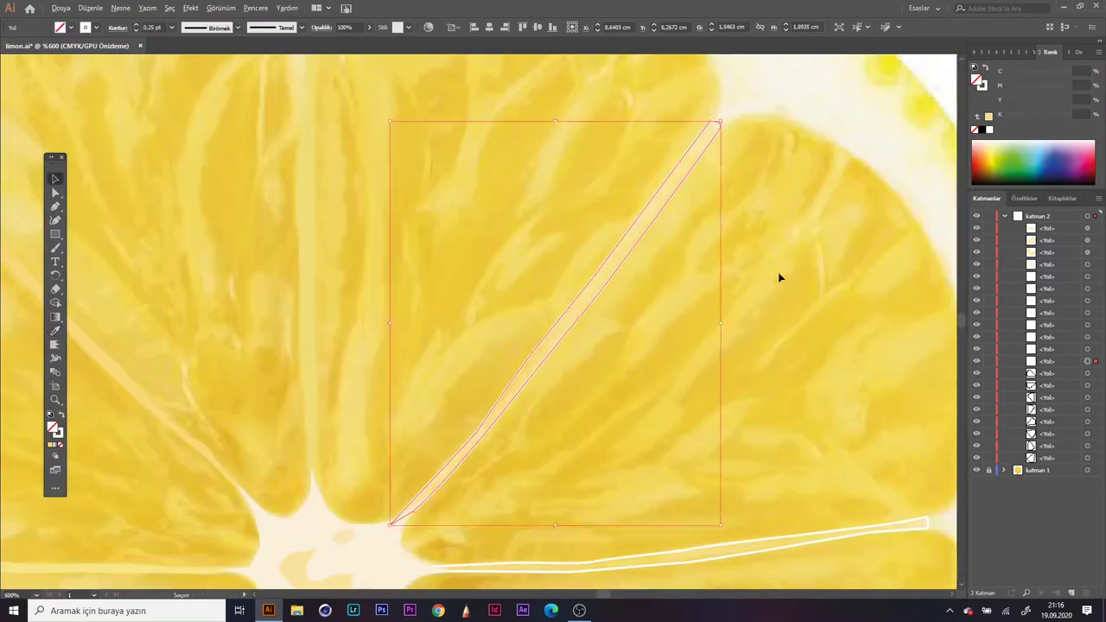
scroll(259, 265, down, 3)
scroll(49, 185, up, 4)
scroll(465, 358, down, 2)
click(54, 332)
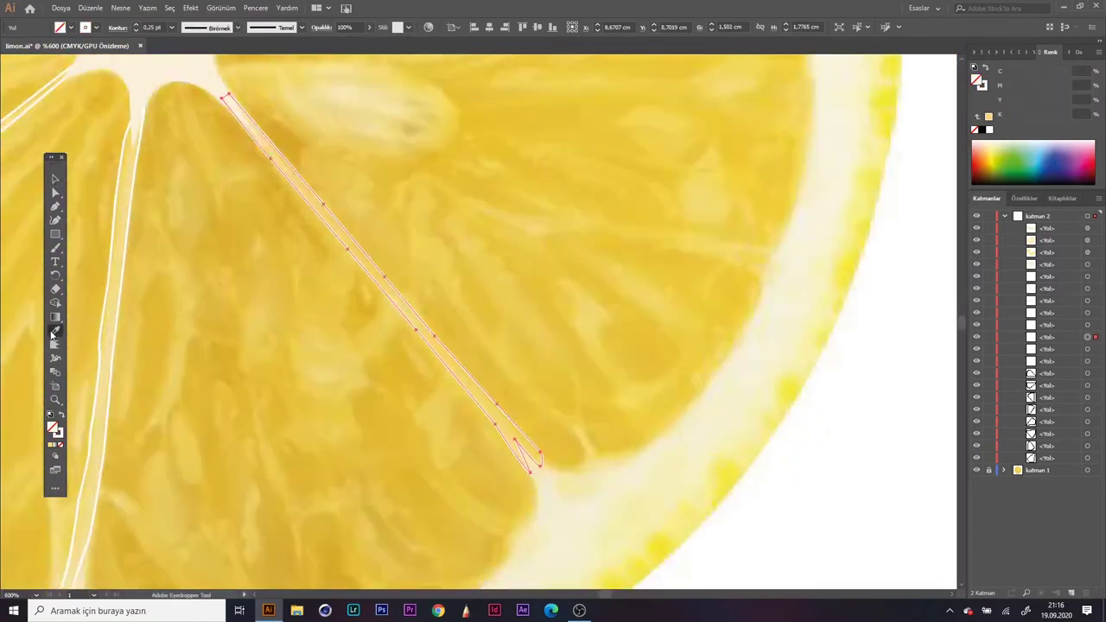
key(v)
Step: Marquee-select all the traced wedge outlines
scroll(256, 321, down, 2)
scroll(257, 320, up, 4)
scroll(104, 336, down, 3)
scroll(765, 253, down, 2)
click(765, 253)
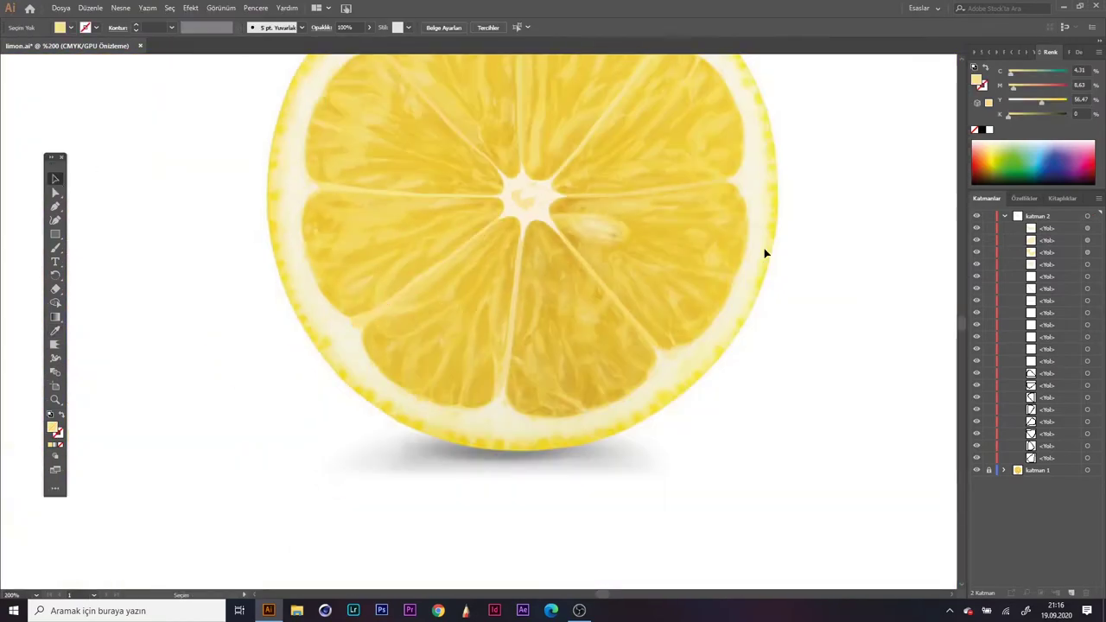
scroll(765, 253, down, 1)
drag(296, 104, 502, 425)
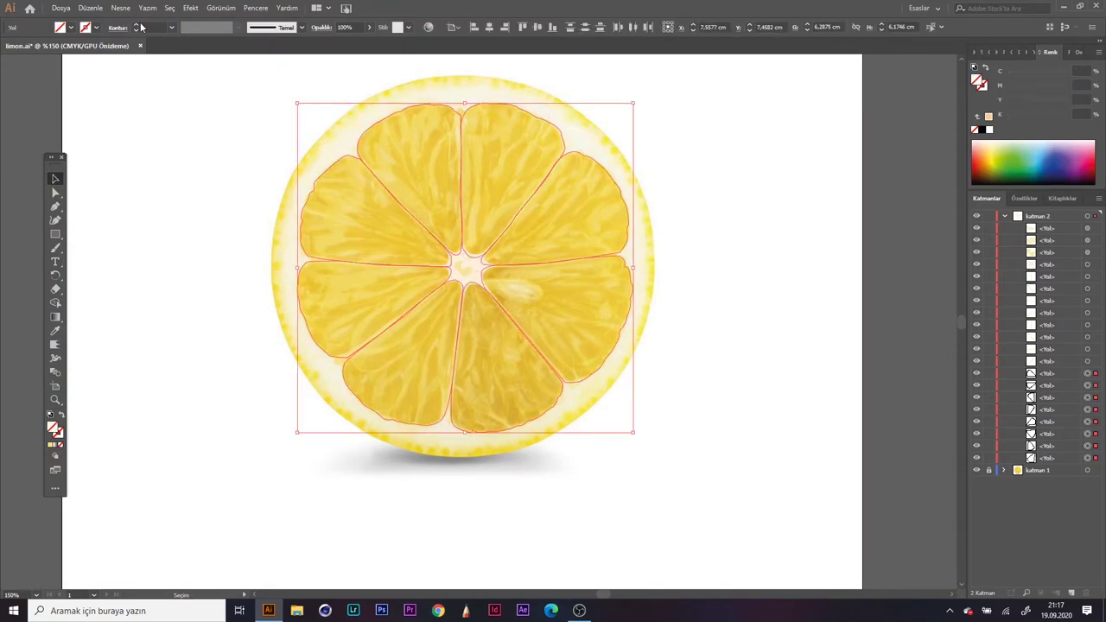
Step: Deselect the wedge outlines and start a Pen path on the rind edge with a curved point
click(406, 172)
click(337, 92)
key(p)
scroll(459, 75, up, 4)
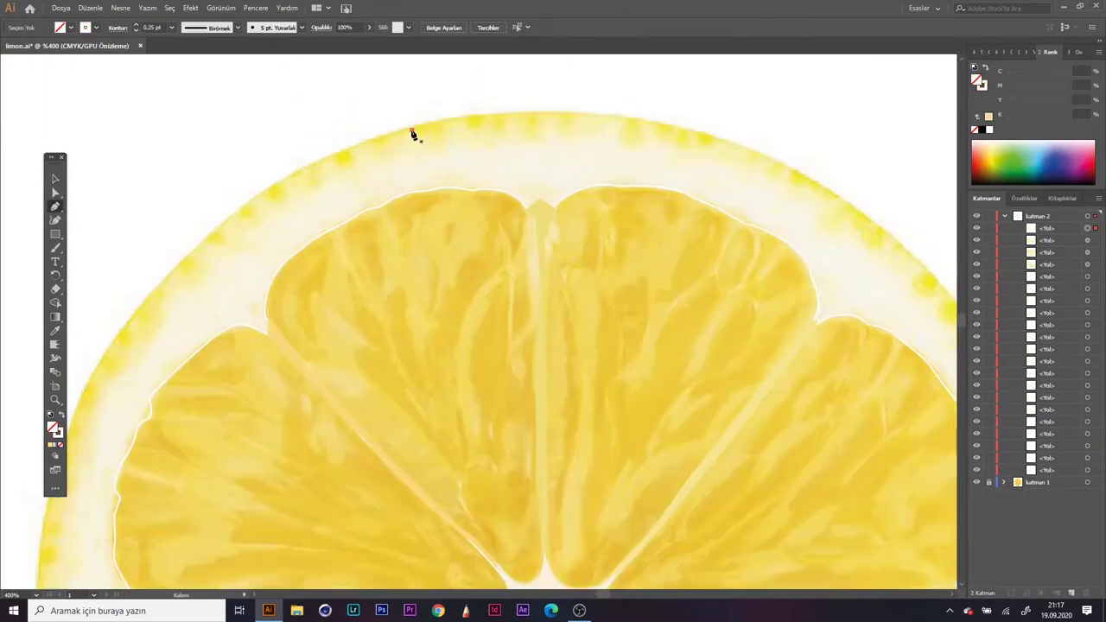
click(411, 131)
drag(367, 143, 356, 152)
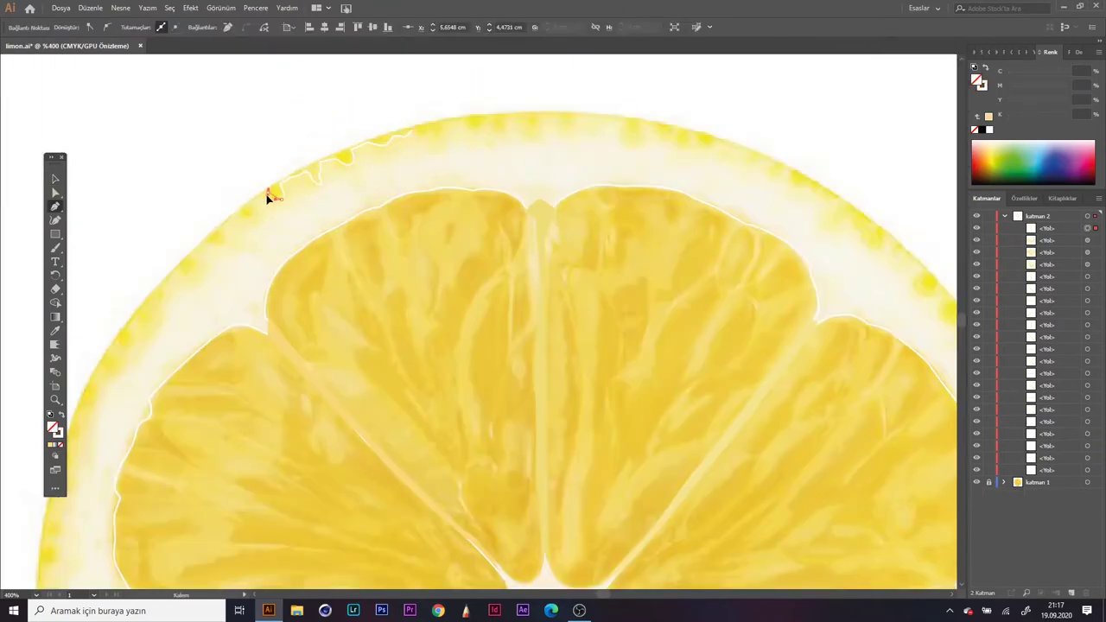
Step: Trace the rind's scalloped lower edge with curved Pen points
scroll(162, 292, down, 1)
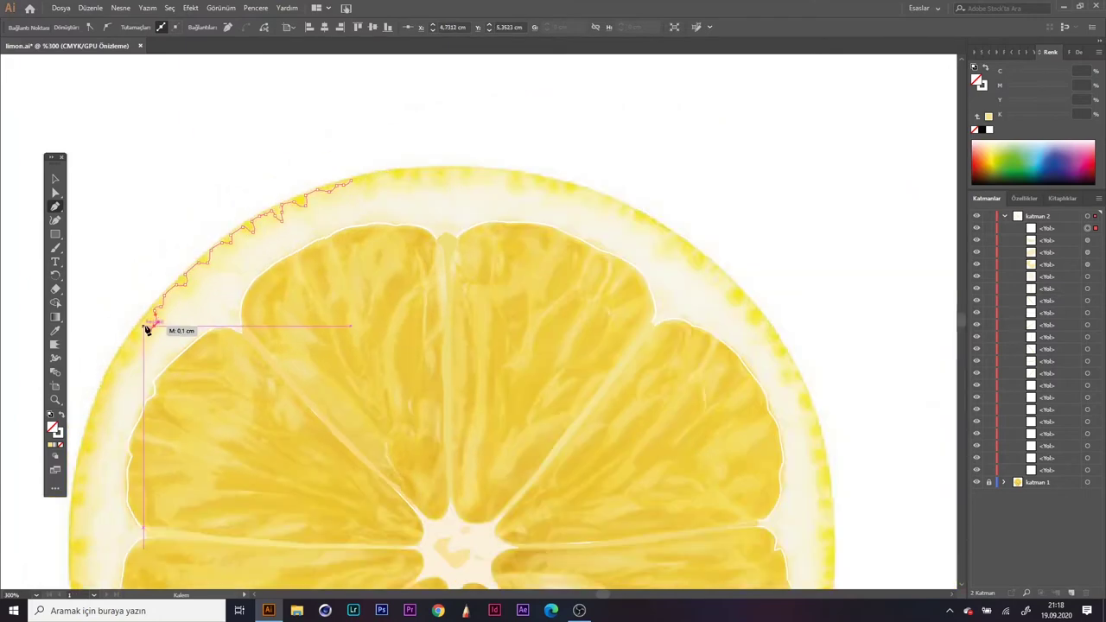
scroll(101, 407, up, 2)
scroll(129, 406, up, 1)
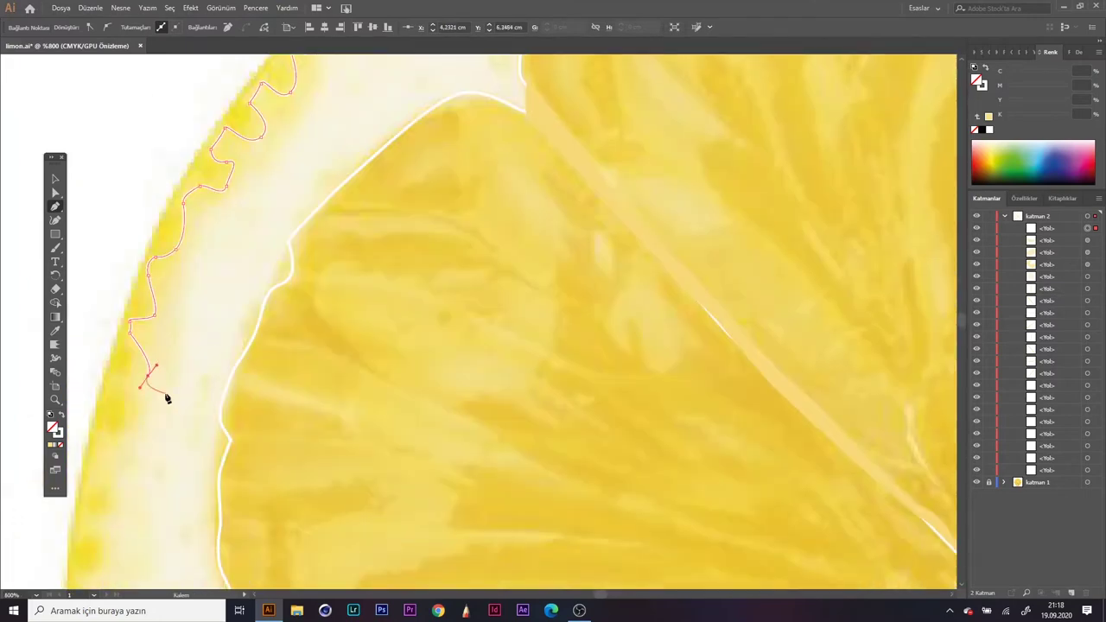
scroll(138, 414, down, 1)
scroll(71, 510, down, 2)
scroll(111, 456, down, 1)
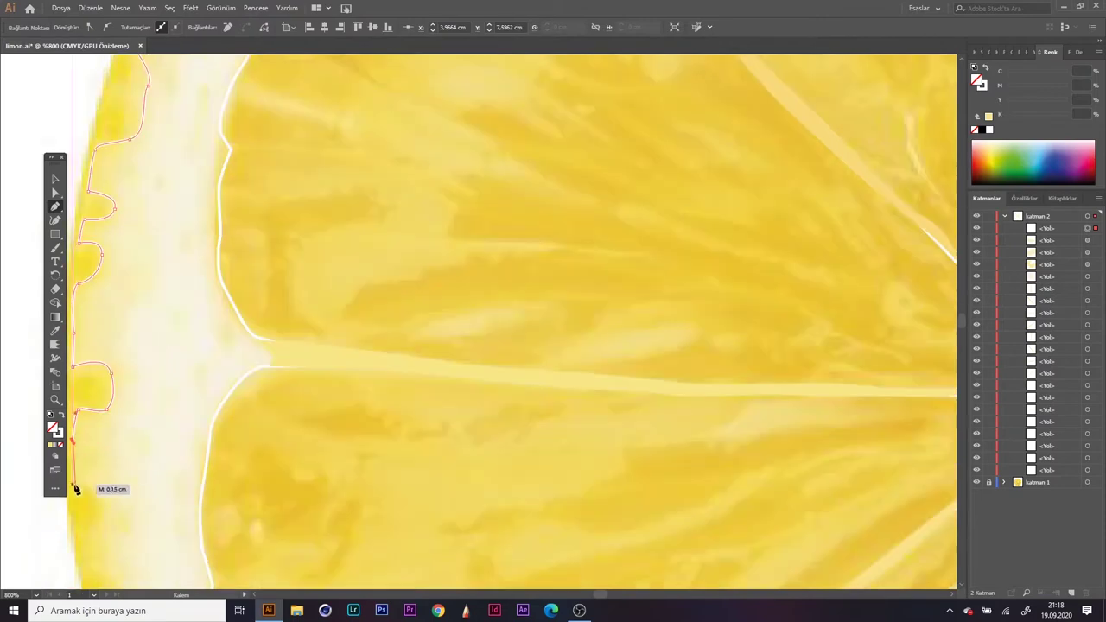
scroll(74, 481, down, 1)
click(121, 490)
scroll(137, 521, down, 3)
scroll(187, 390, up, 4)
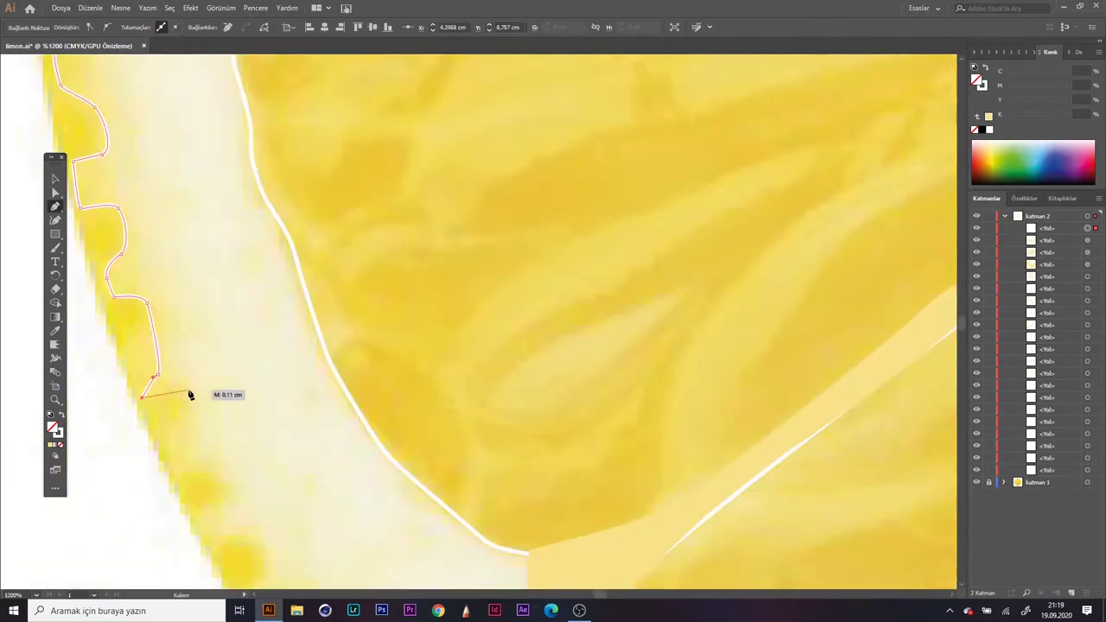
scroll(251, 538, down, 2)
drag(288, 491, 269, 502)
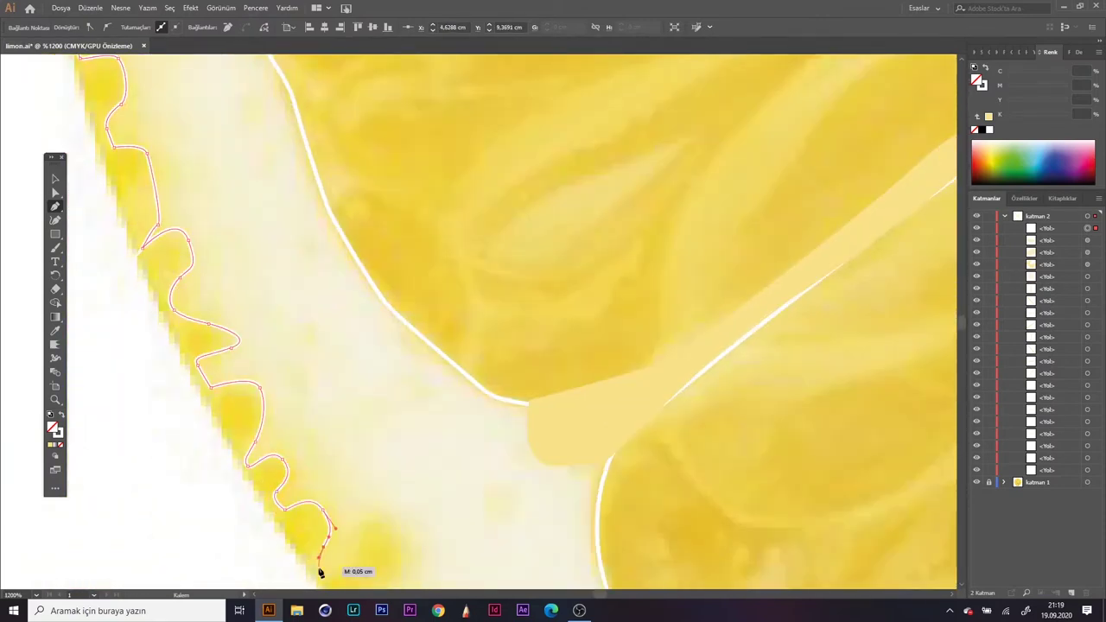
scroll(320, 572, down, 1)
scroll(467, 546, down, 1)
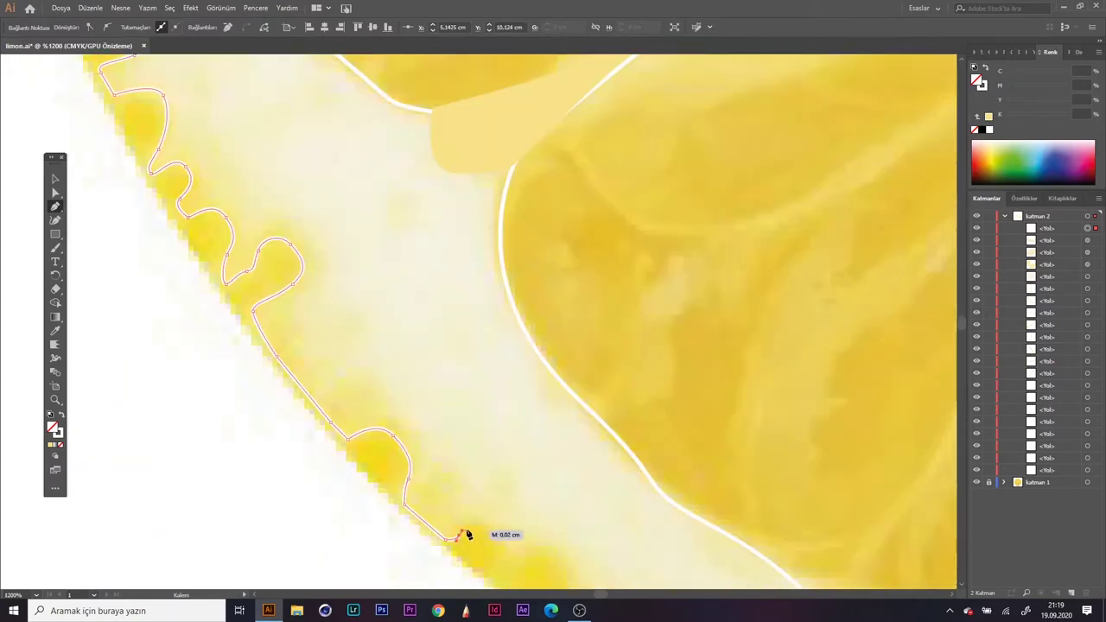
scroll(456, 531, up, 1)
scroll(666, 531, down, 1)
scroll(823, 504, down, 3)
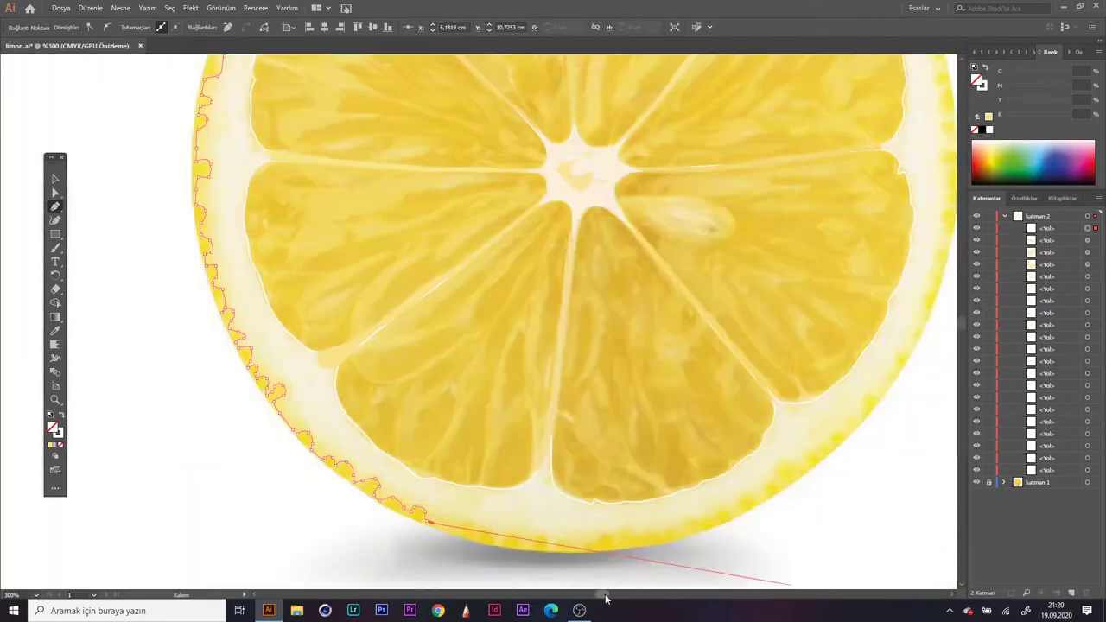
scroll(482, 531, up, 3)
scroll(617, 562, left, 3)
mouse_move(710, 465)
mouse_down()
mouse_move(731, 468)
mouse_move(894, 333)
mouse_up()
scroll(528, 529, right, 3)
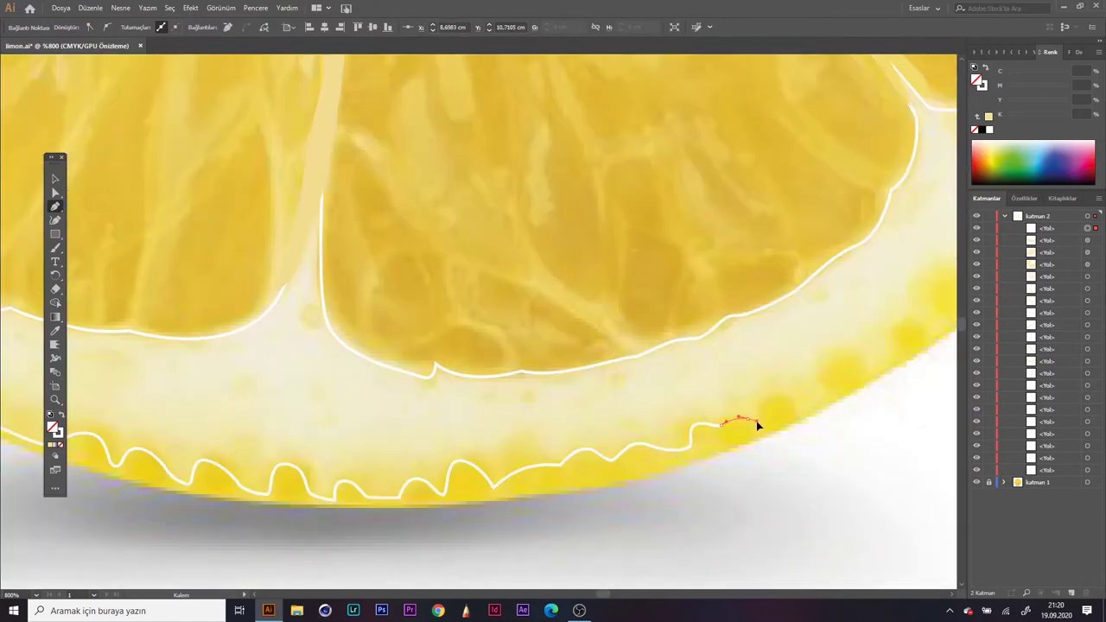
scroll(936, 275, down, 3)
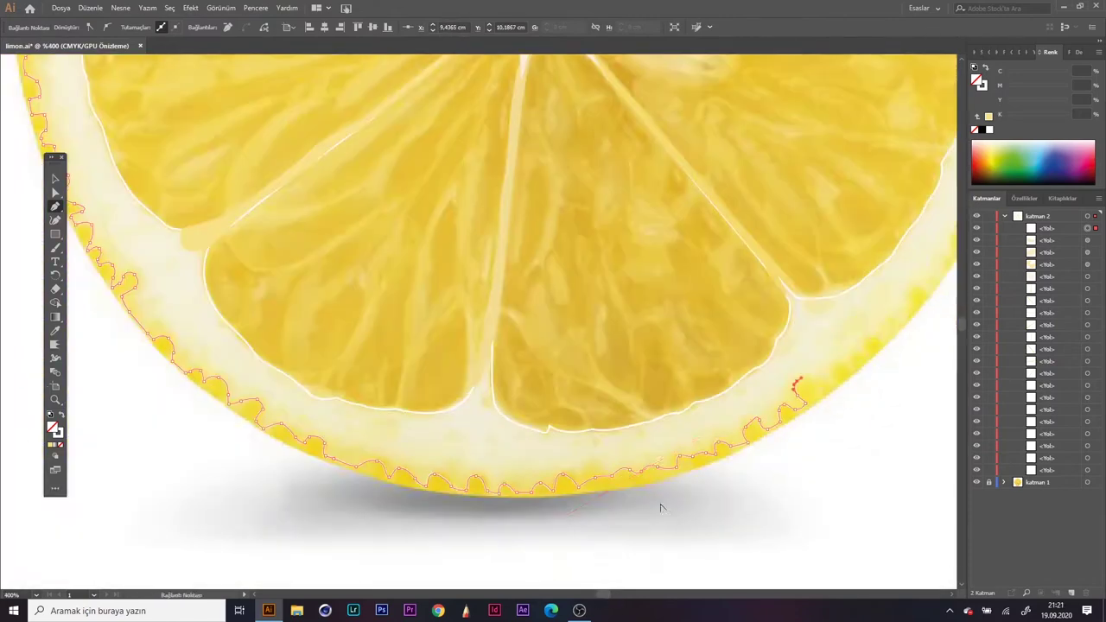
scroll(605, 588, up, 2)
scroll(484, 363, up, 2)
mouse_move(575, 298)
mouse_down()
mouse_move(795, 156)
mouse_move(863, 84)
mouse_move(869, 125)
mouse_move(837, 177)
mouse_up()
Step: Continue the rind outline up the right side and across the top with curved points
scroll(717, 147, up, 3)
scroll(821, 155, up, 2)
scroll(830, 160, up, 2)
scroll(864, 93, up, 2)
scroll(869, 116, up, 2)
scroll(869, 121, up, 2)
scroll(856, 151, up, 2)
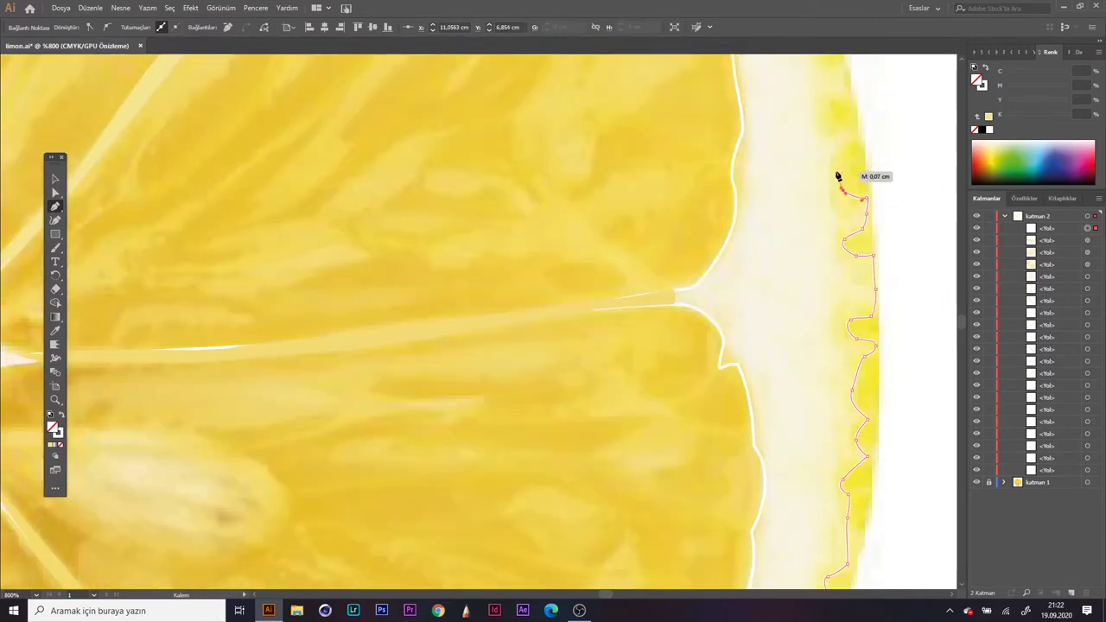
drag(824, 121, 824, 179)
scroll(830, 155, up, 2)
scroll(817, 175, up, 2)
scroll(821, 178, up, 2)
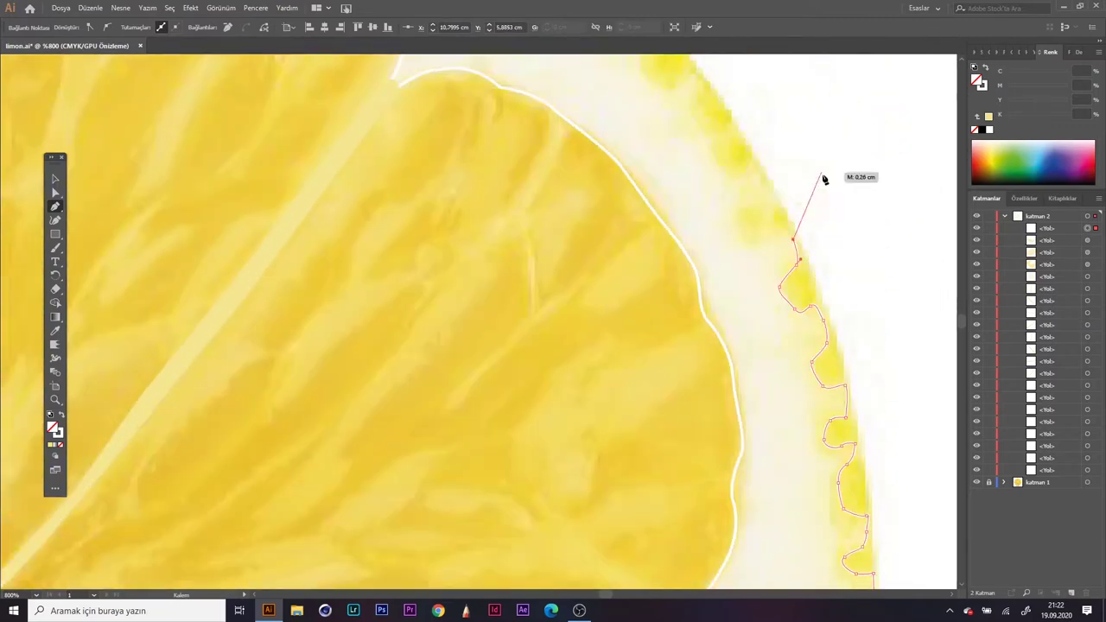
drag(757, 234, 660, 179)
scroll(744, 177, up, 2)
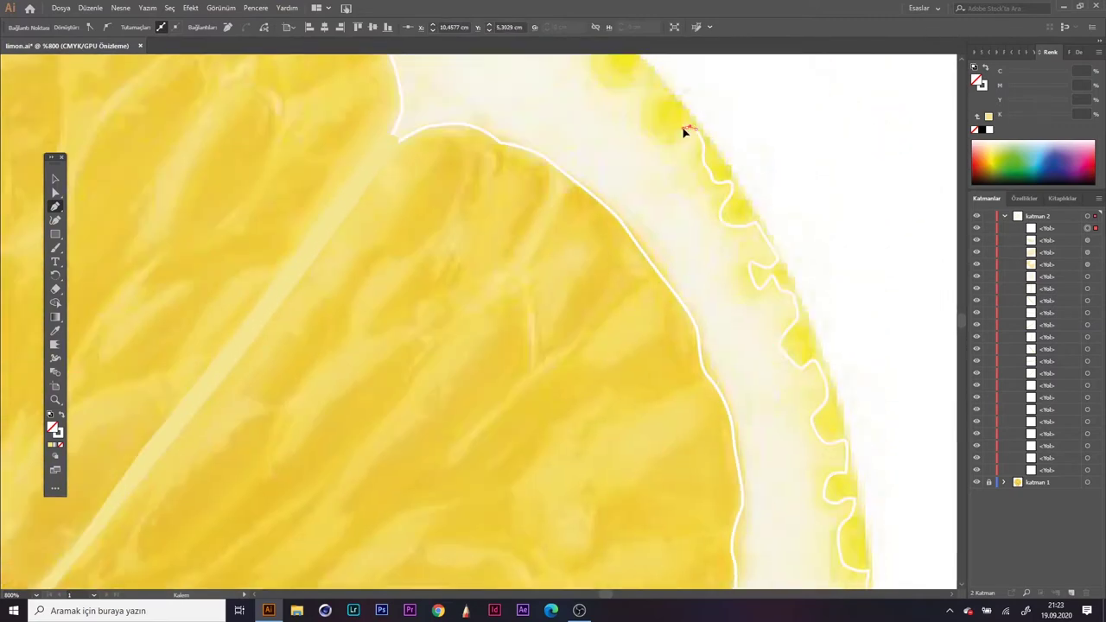
scroll(670, 156, up, 2)
drag(619, 171, 481, 236)
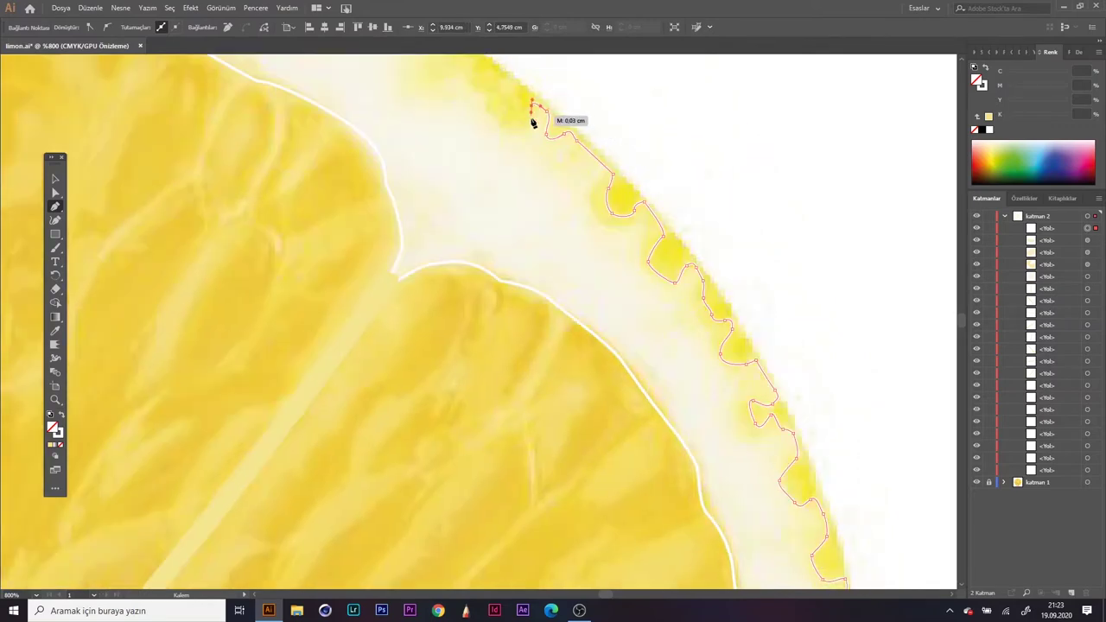
scroll(507, 205, up, 2)
scroll(466, 223, down, 6)
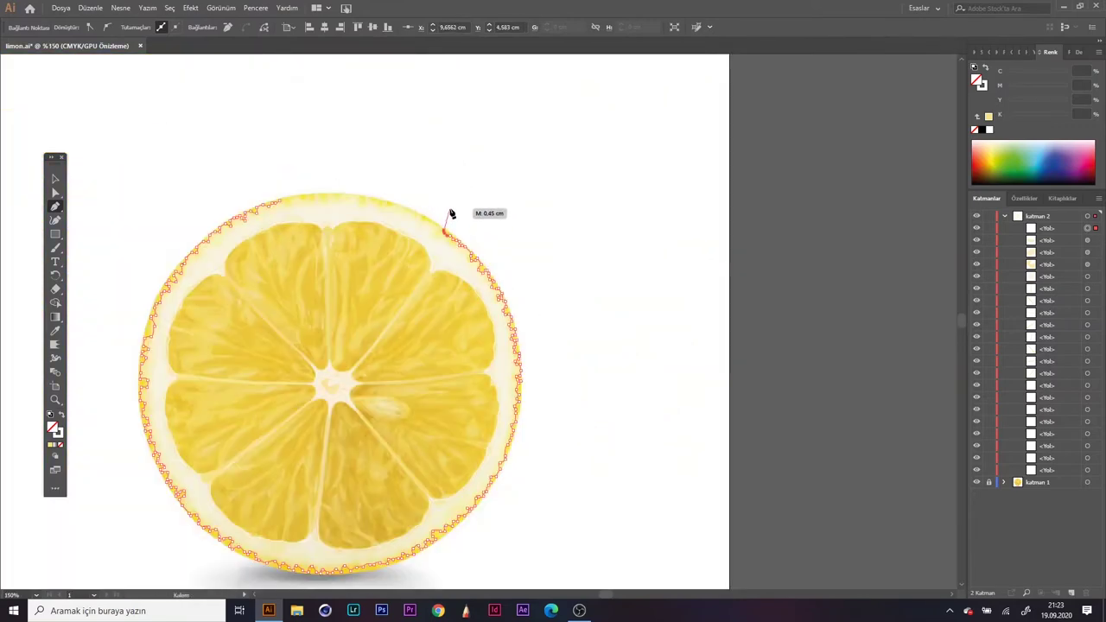
scroll(450, 213, up, 2)
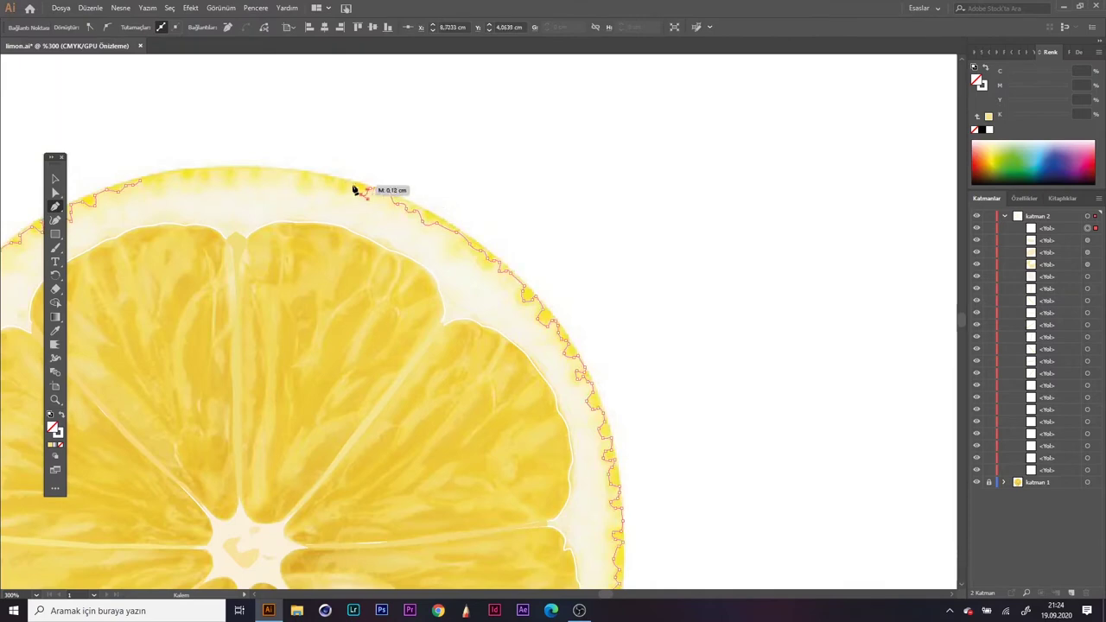
mouse_move(452, 244)
mouse_down()
mouse_move(318, 180)
mouse_move(138, 185)
mouse_up()
scroll(277, 178, up, 3)
scroll(138, 185, down, 3)
scroll(95, 185, up, 3)
drag(373, 202, 237, 222)
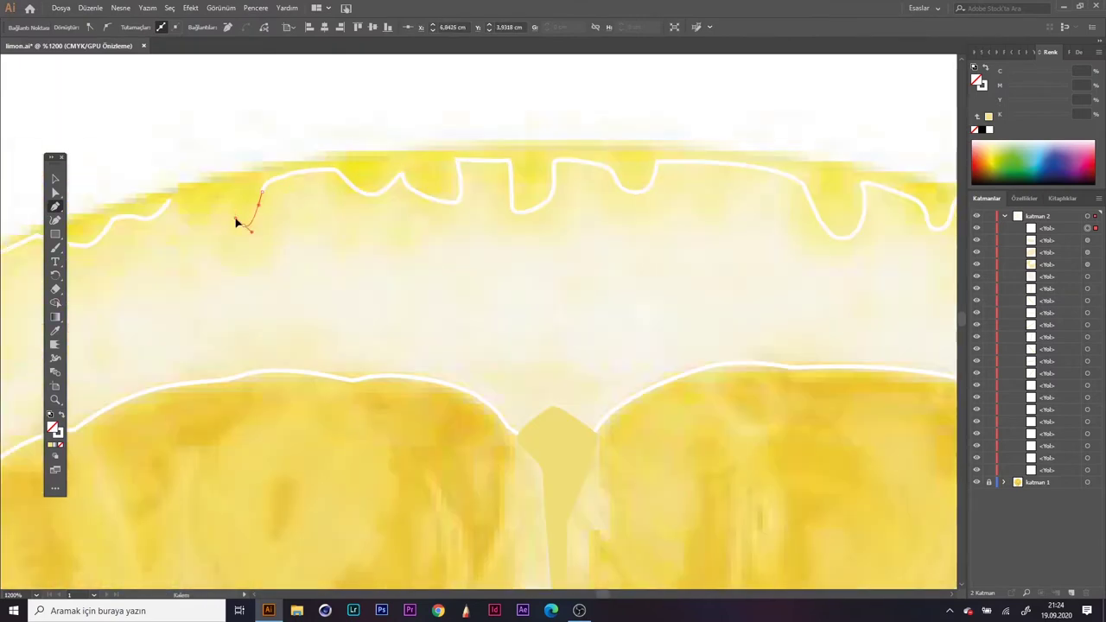
scroll(345, 151, down, 4)
scroll(354, 125, up, 3)
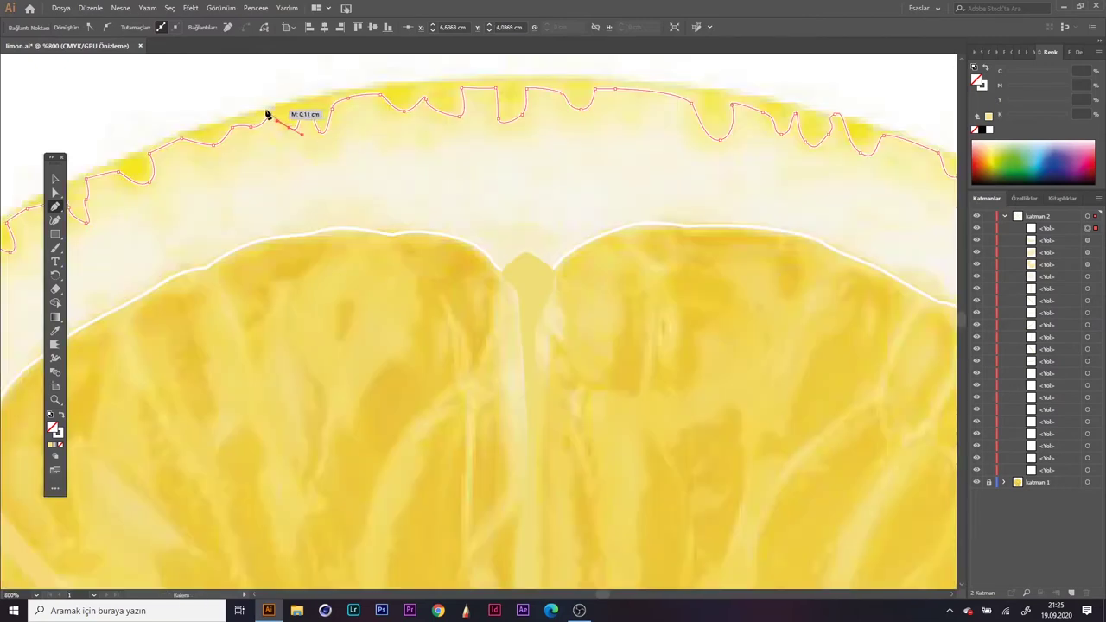
drag(267, 112, 358, 104)
scroll(358, 104, up, 1)
scroll(786, 128, down, 3)
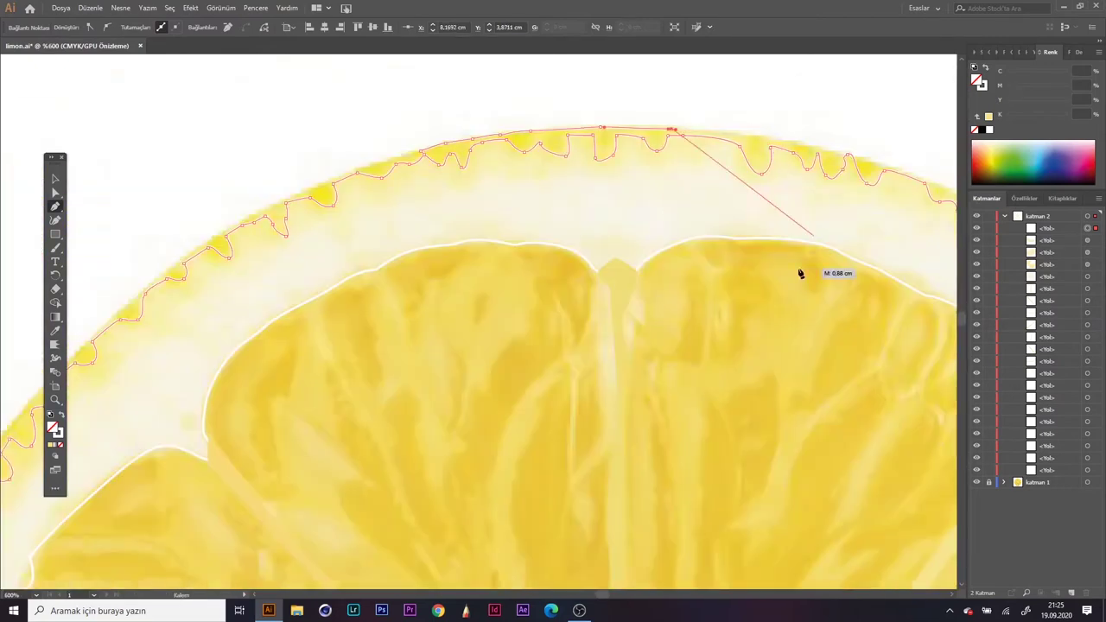
scroll(803, 271, up, 2)
scroll(815, 185, down, 1)
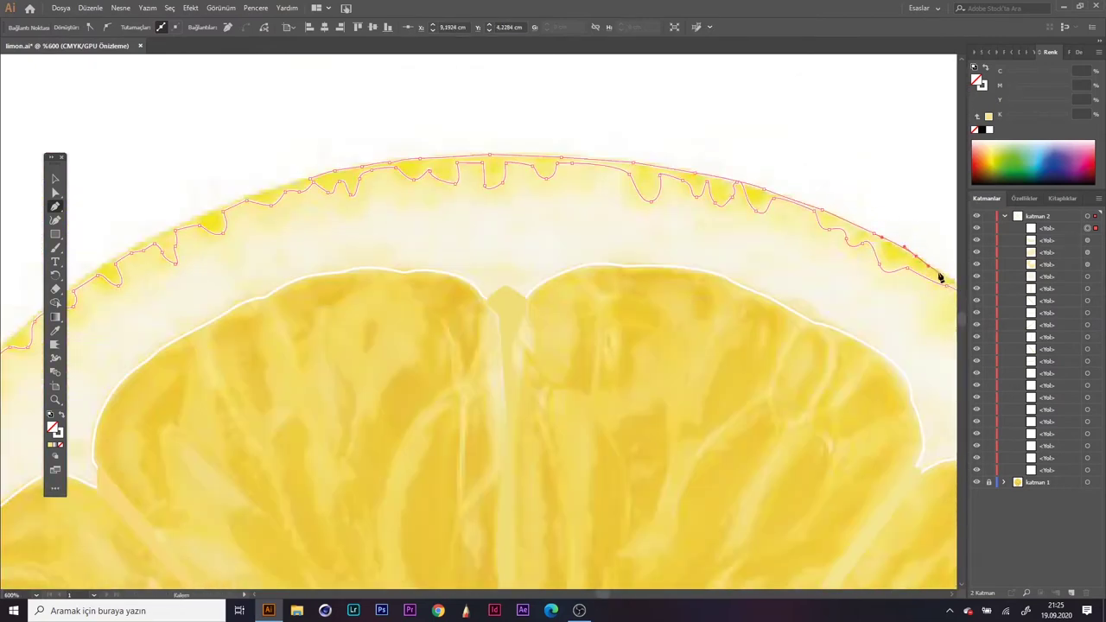
Step: Add an anchor at the bottom of the rind and close the outline at its starting point
drag(939, 277, 445, 297)
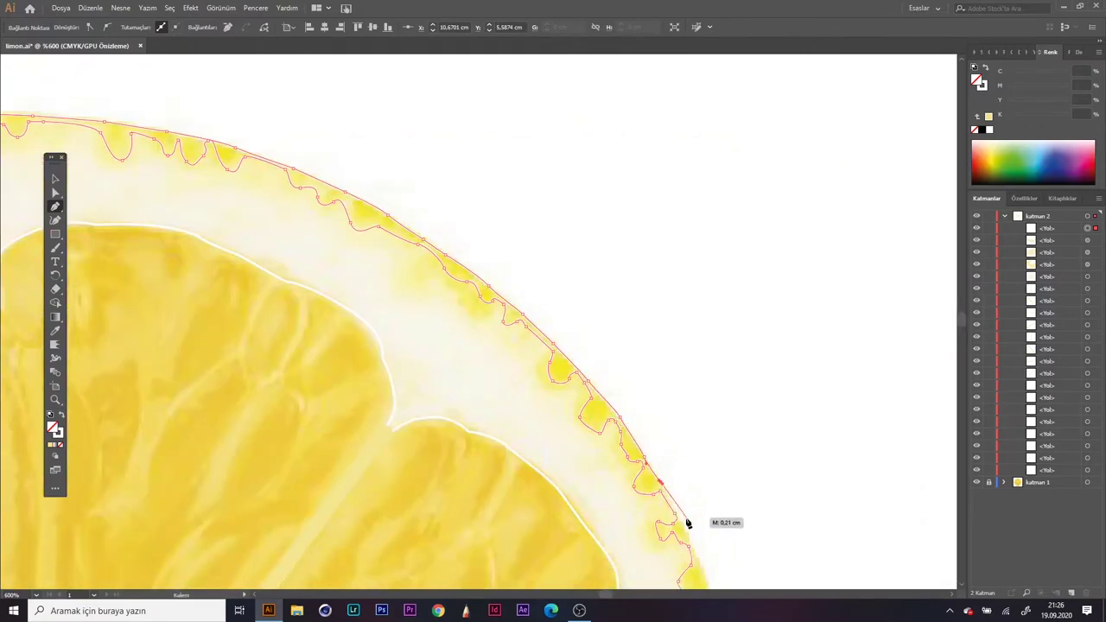
scroll(709, 519, down, 4)
scroll(730, 506, down, 1)
scroll(736, 514, down, 1)
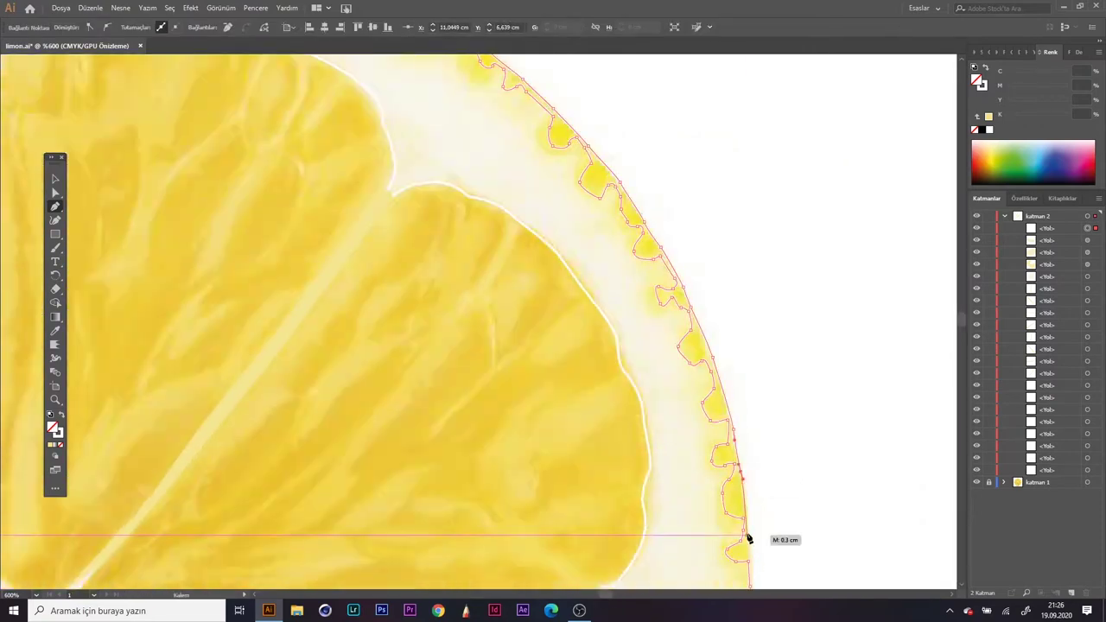
scroll(746, 533, down, 1)
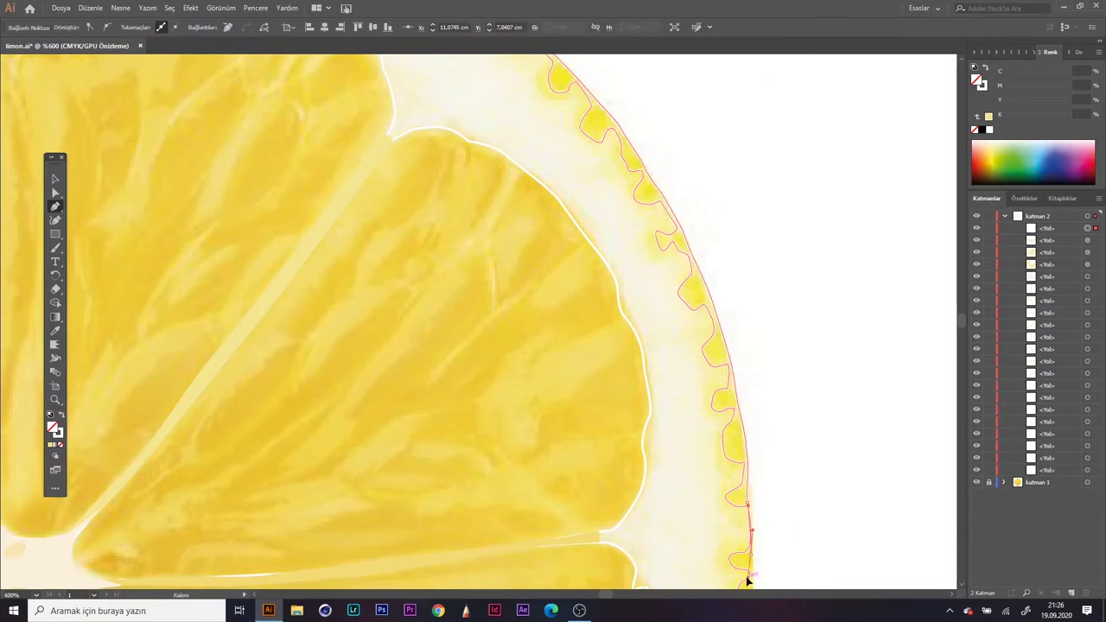
scroll(748, 514, down, 1)
scroll(761, 538, down, 2)
scroll(735, 586, down, 2)
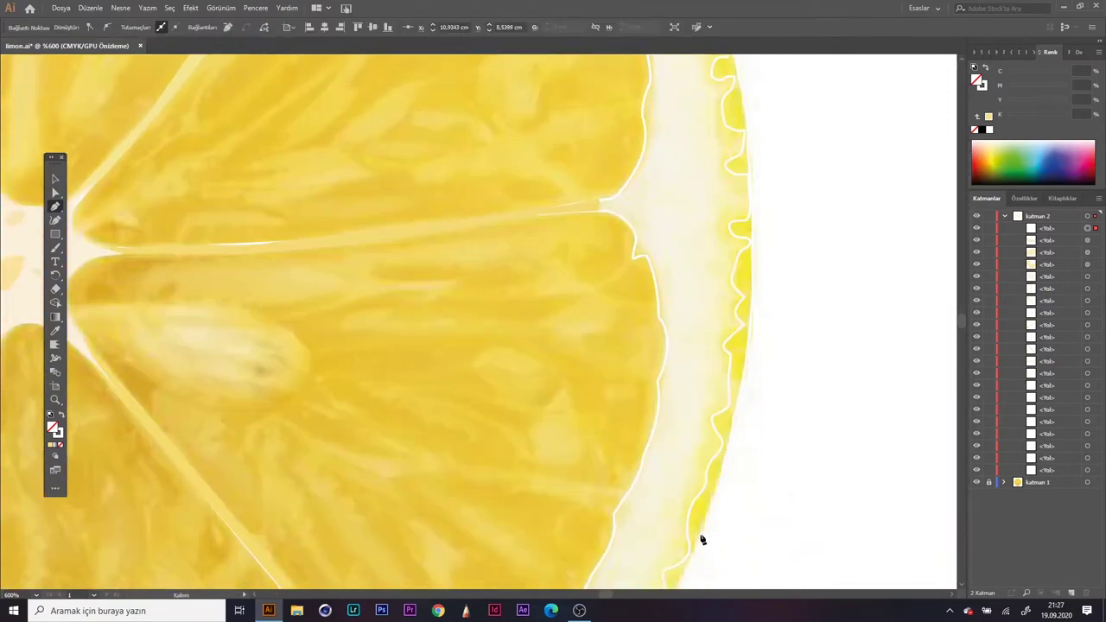
scroll(701, 536, down, 3)
scroll(643, 506, down, 3)
scroll(489, 507, down, 2)
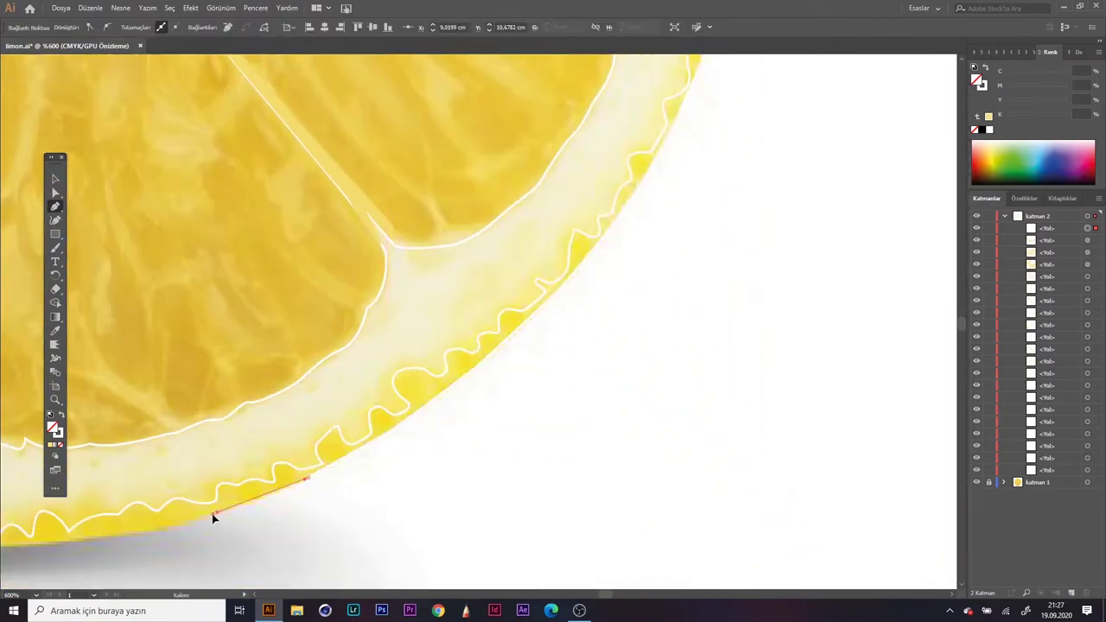
scroll(230, 518, left, 4)
scroll(230, 519, down, 1)
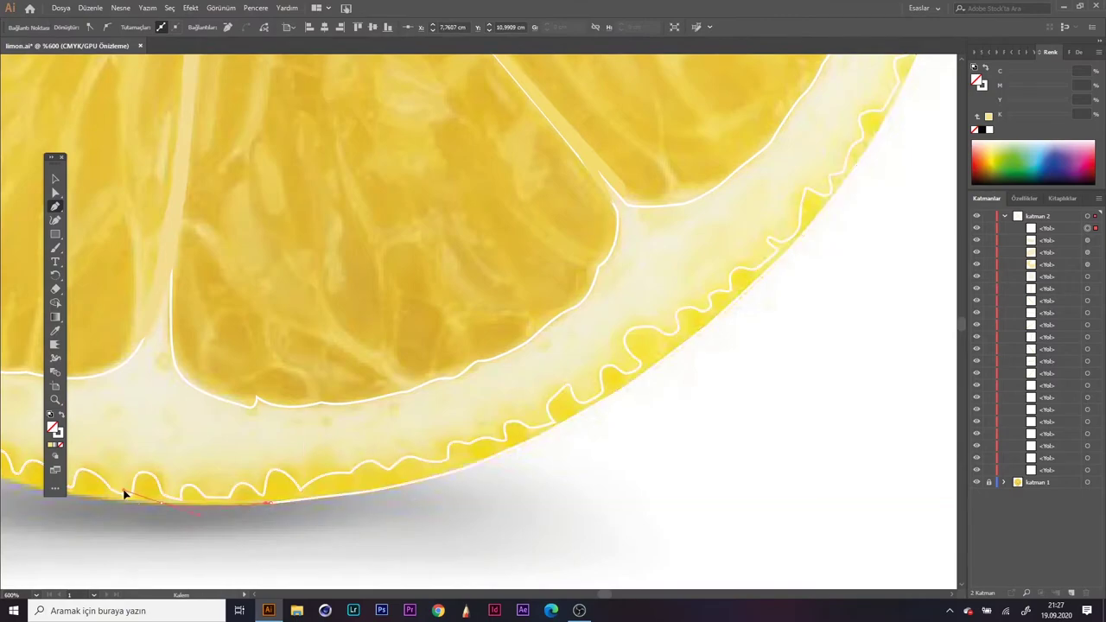
scroll(361, 516, left, 5)
click(467, 542)
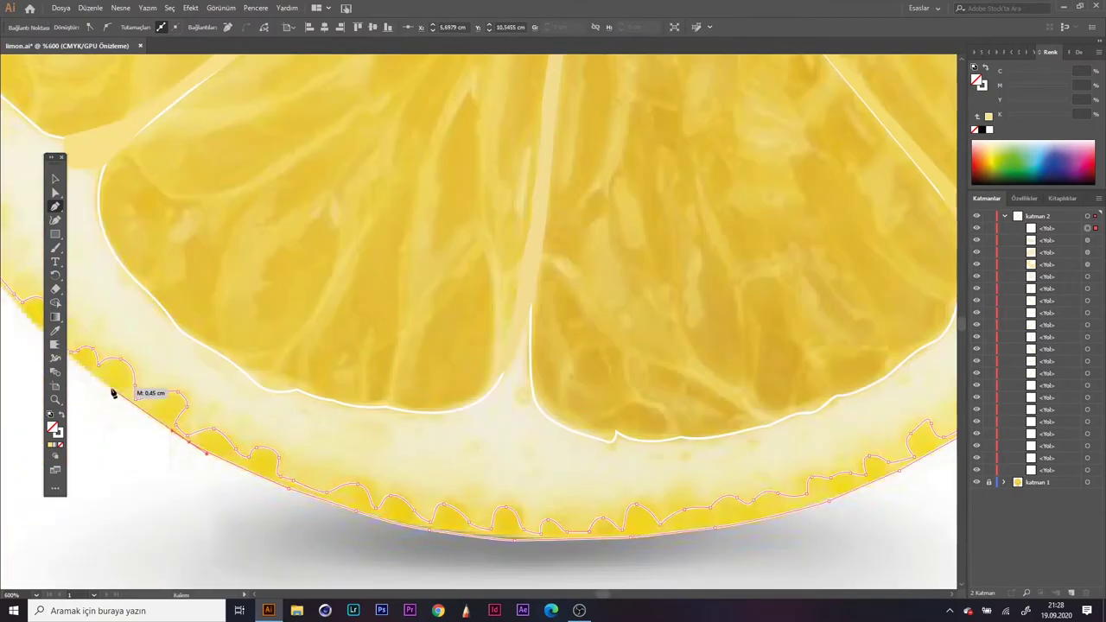
scroll(112, 393, left, 6)
scroll(339, 168, up, 3)
scroll(280, 121, up, 3)
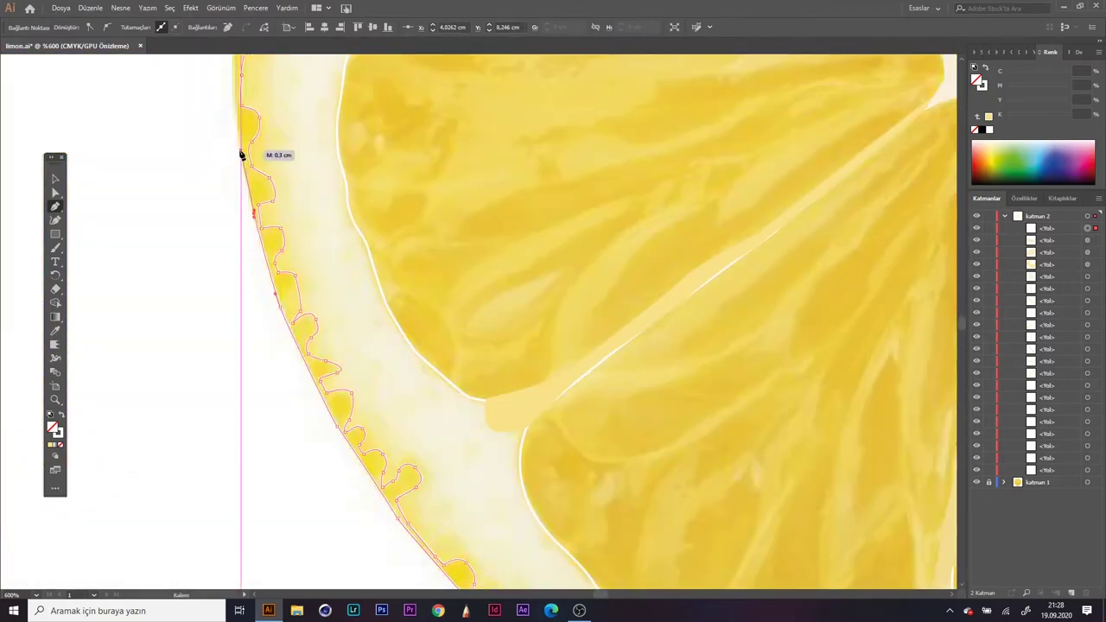
scroll(239, 153, up, 3)
scroll(234, 103, up, 3)
scroll(260, 121, left, 2)
scroll(312, 120, left, 3)
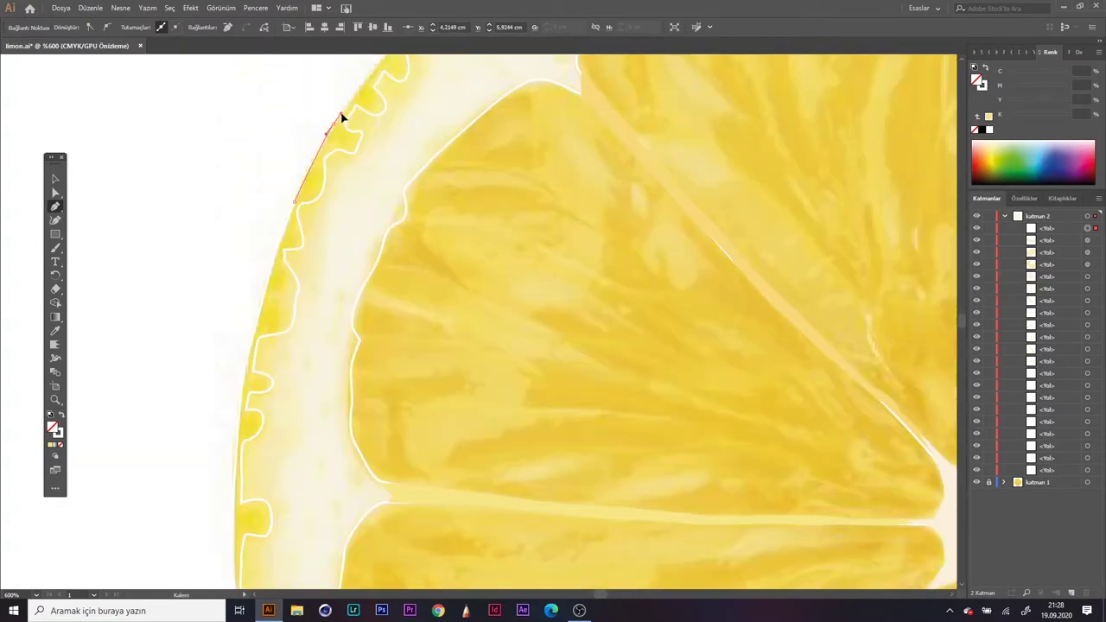
scroll(381, 126, up, 2)
scroll(458, 151, left, 3)
scroll(588, 117, up, 2)
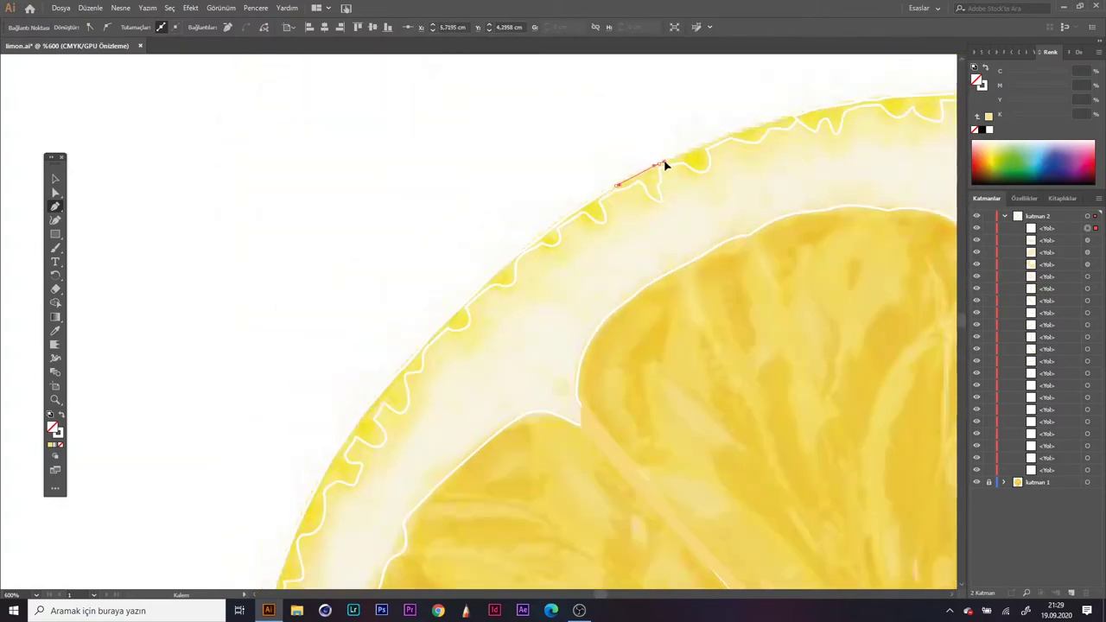
scroll(640, 147, up, 2)
click(792, 131)
Step: Zoom out to the whole lemon and select the yellow rind outline for anchor editing
key(ctrl+0)
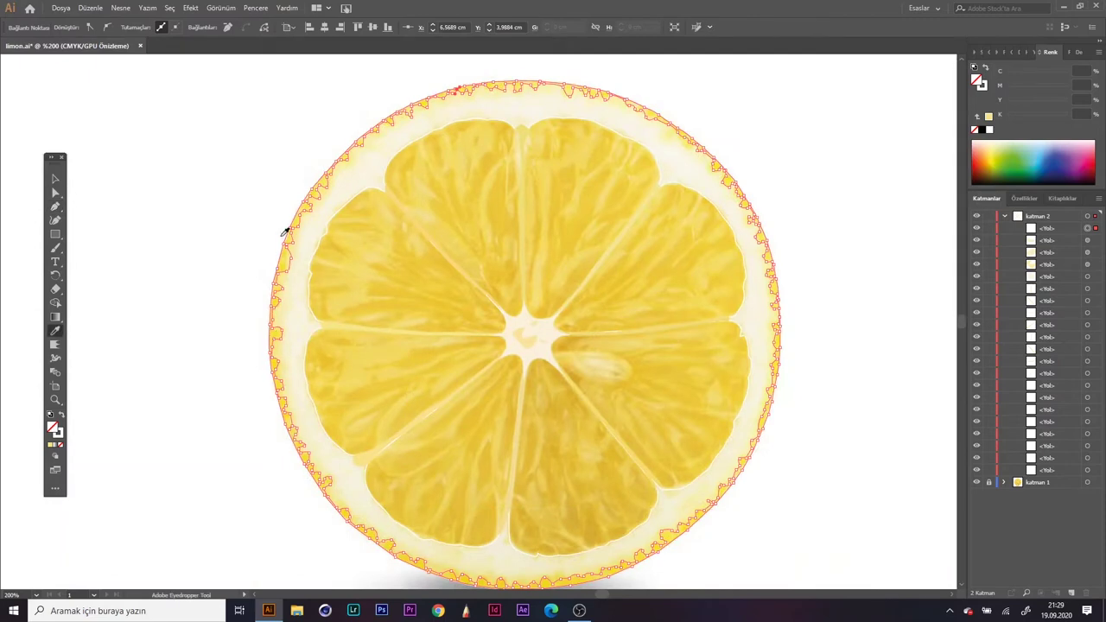
key(v)
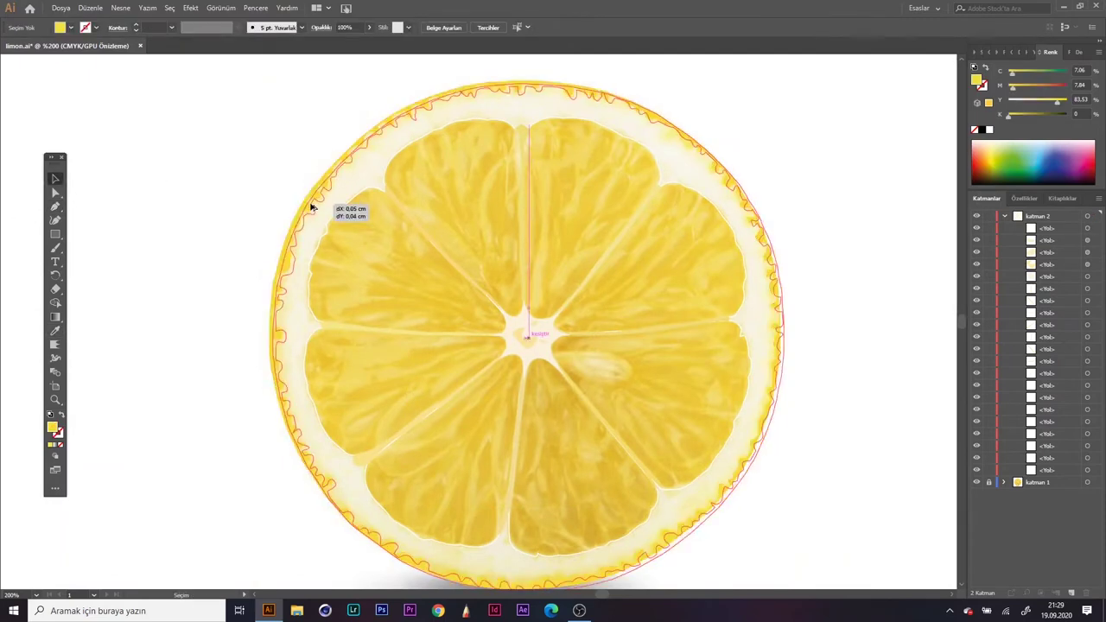
click(305, 207)
scroll(455, 270, down, 2)
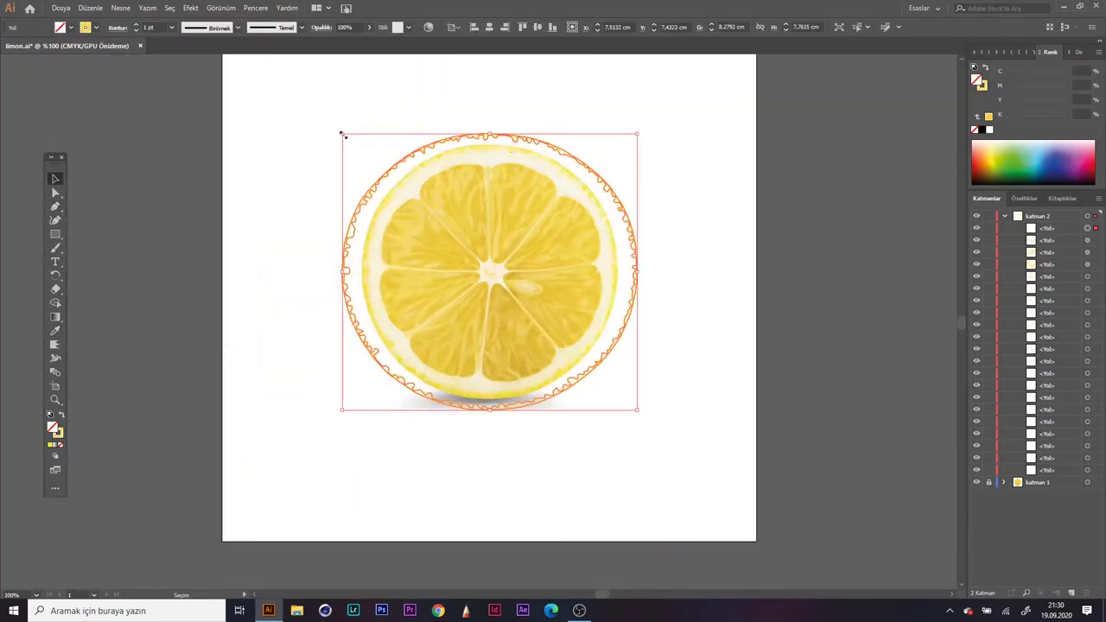
key(a)
scroll(441, 233, up, 3)
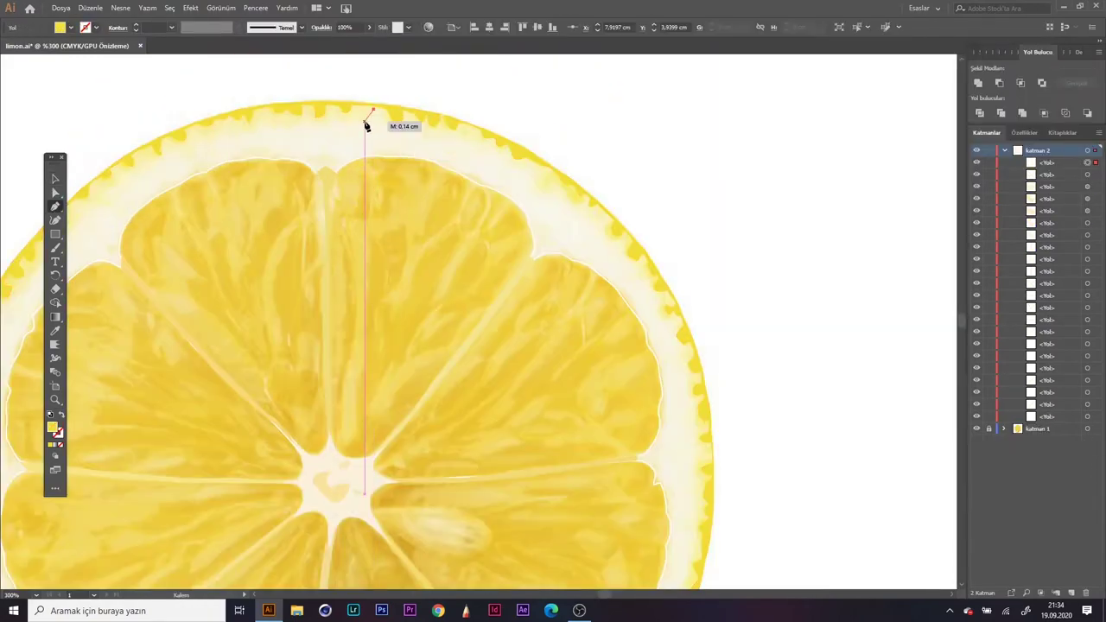
Step: Trace the inner rind edge across the top and sides, adding an anchor at the lemon's top
drag(373, 113, 261, 123)
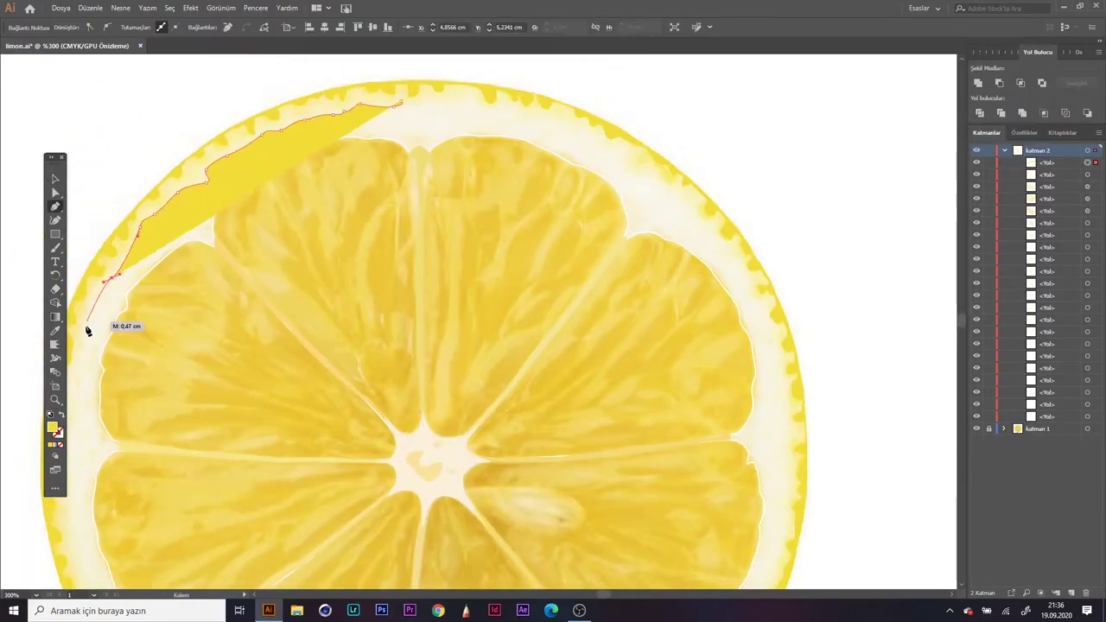
scroll(86, 331, down, 3)
scroll(176, 188, left, 2)
drag(186, 374, 244, 394)
scroll(243, 393, down, 1)
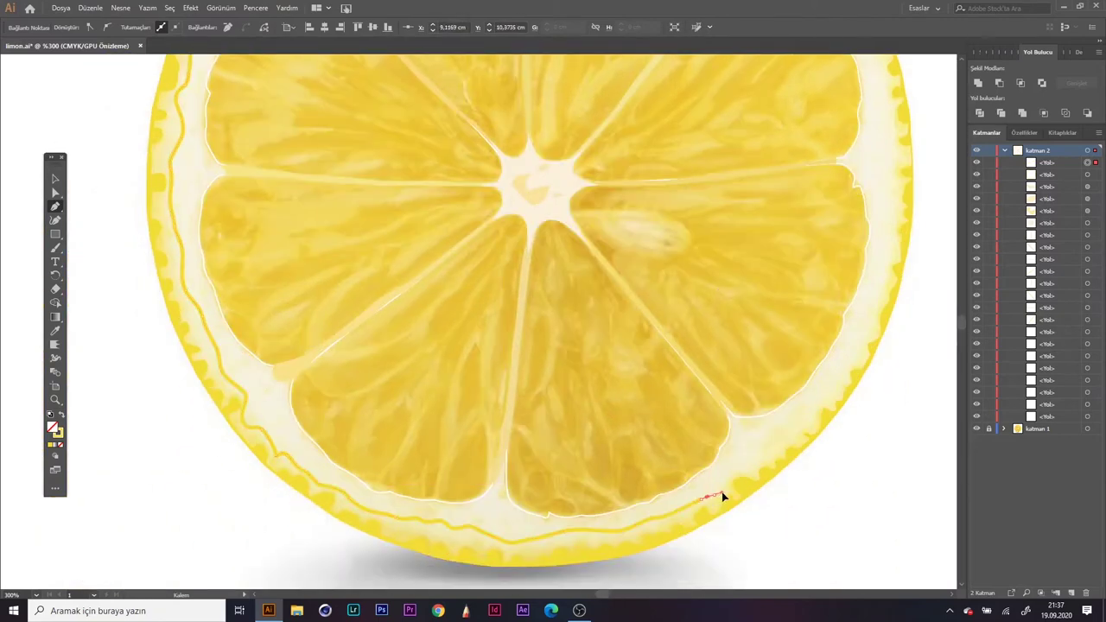
drag(898, 202, 665, 101)
scroll(871, 111, up, 3)
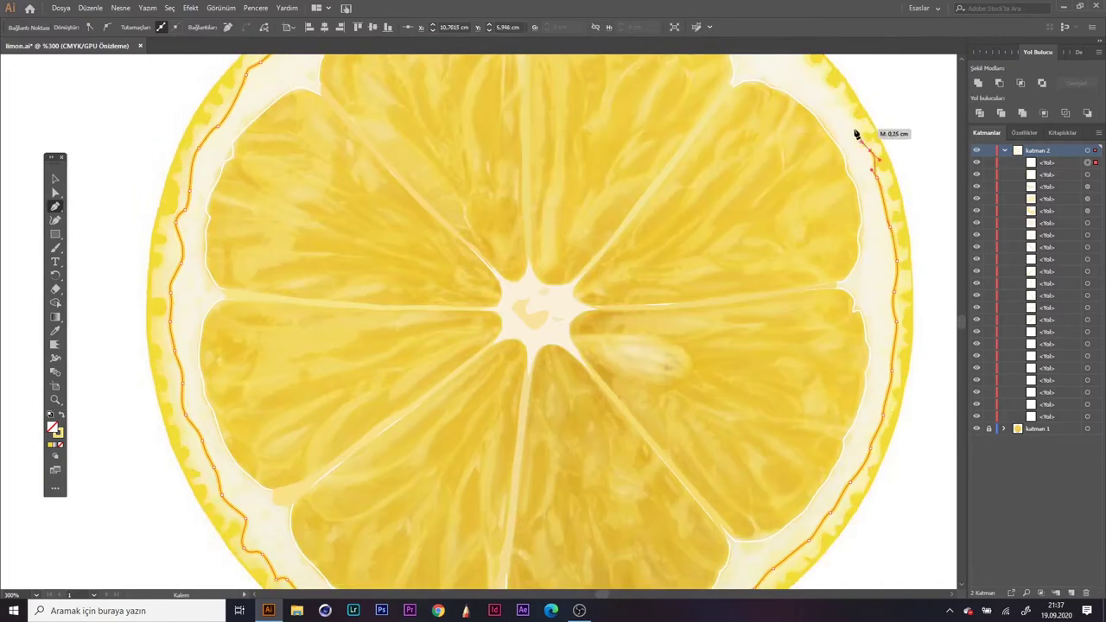
scroll(519, 78, up, 2)
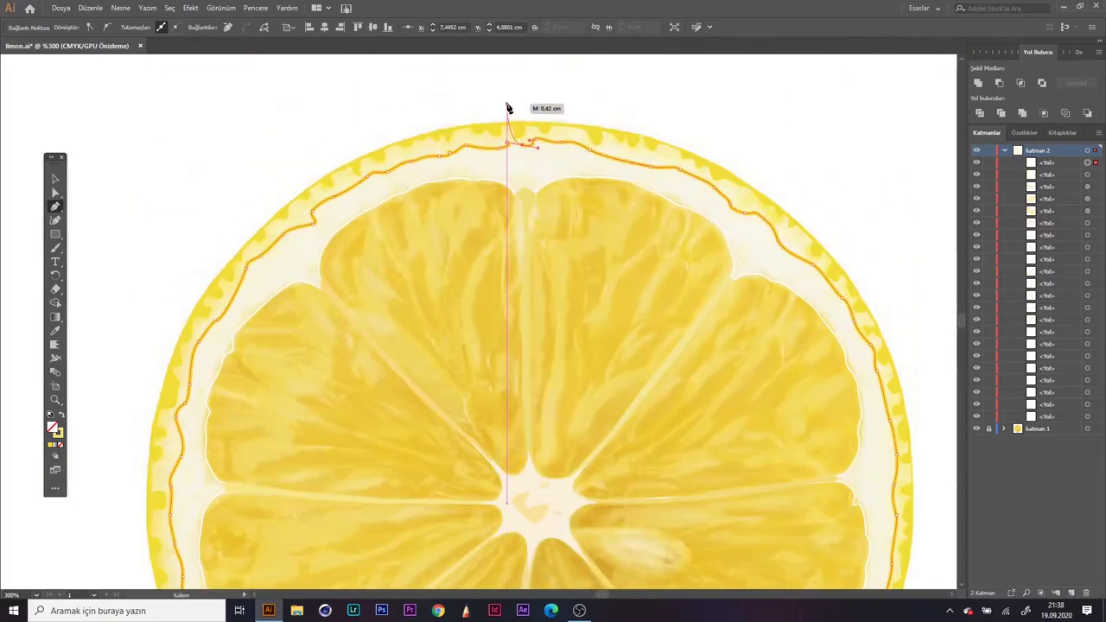
click(475, 123)
Step: Carry the inner rind trace along the bottom with curved anchors and close the pale yellow path
drag(300, 194, 226, 251)
scroll(172, 352, down, 1)
scroll(148, 425, down, 1)
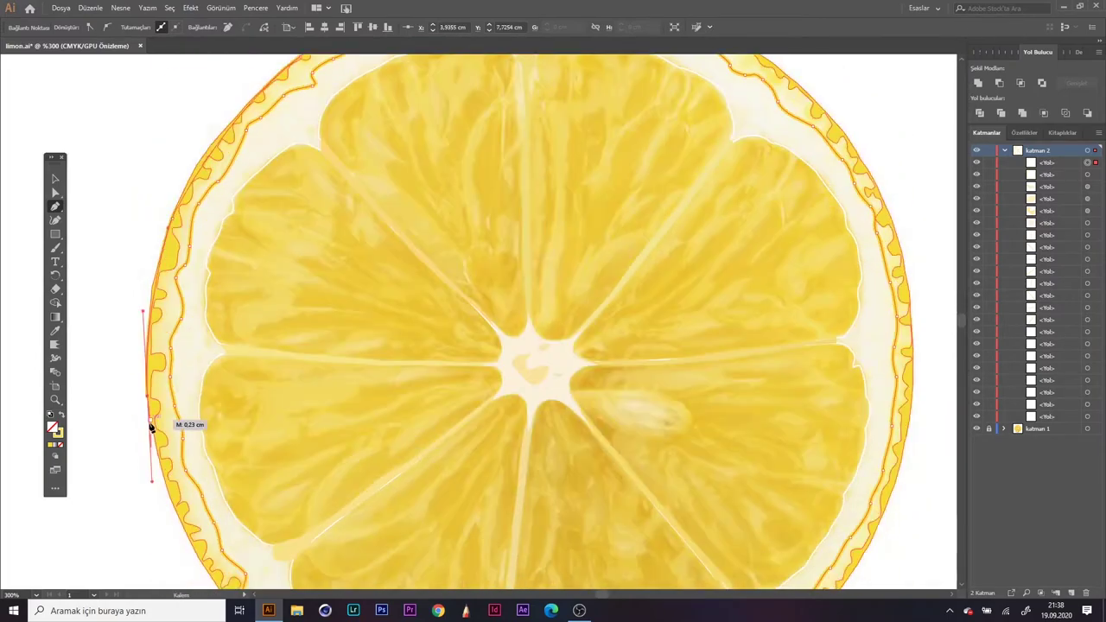
scroll(170, 481, down, 1)
scroll(206, 439, down, 1)
scroll(234, 454, down, 1)
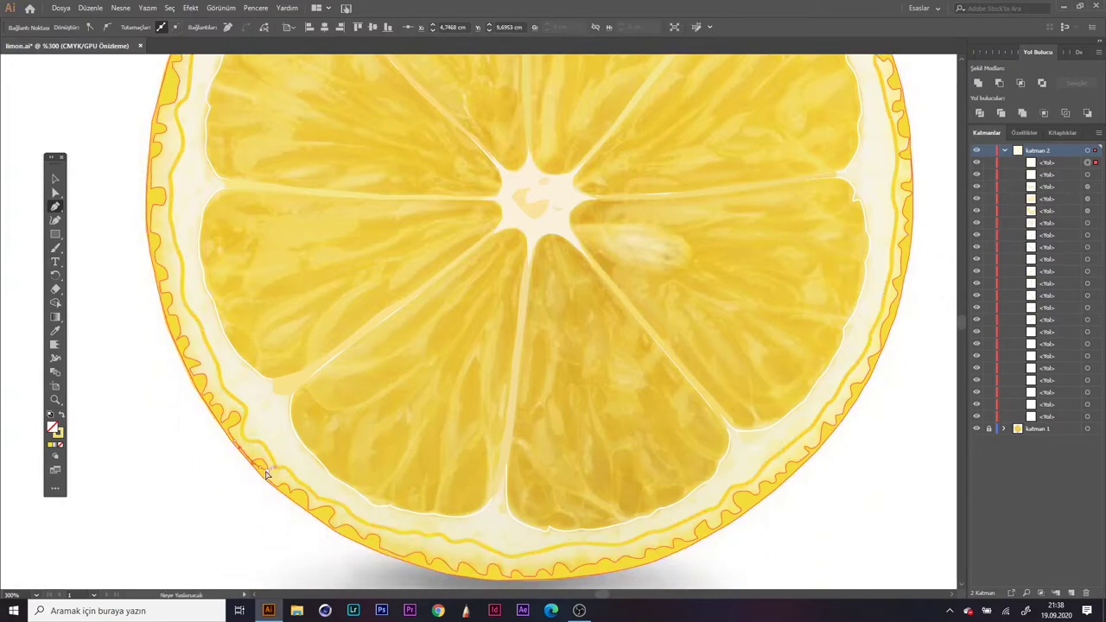
drag(545, 578, 510, 572)
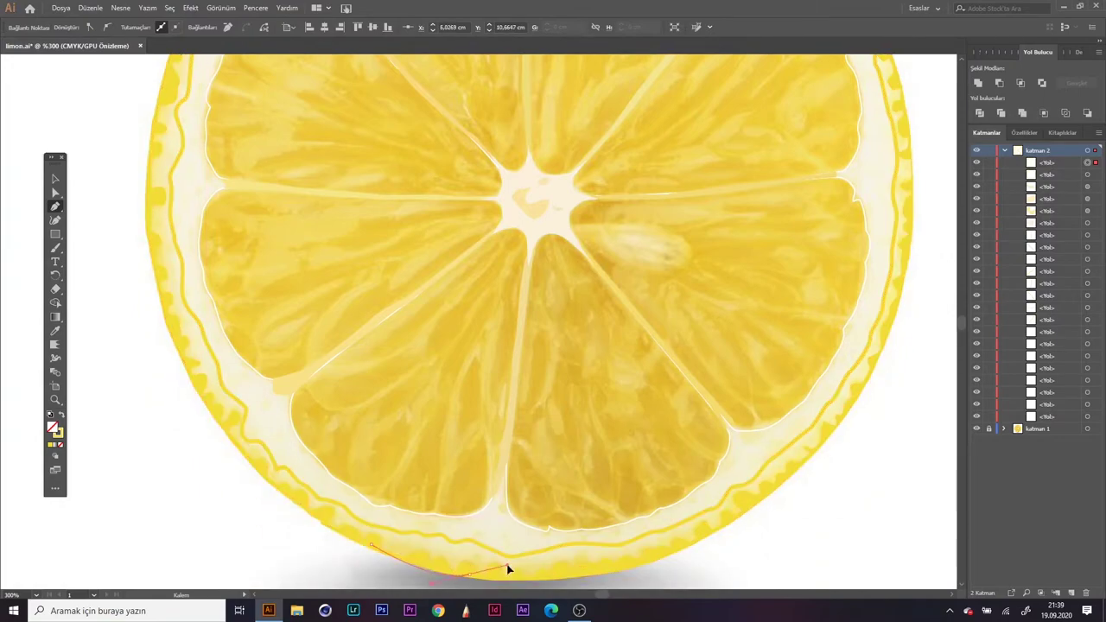
scroll(487, 582, up, 2)
scroll(848, 464, down, 2)
scroll(926, 395, down, 2)
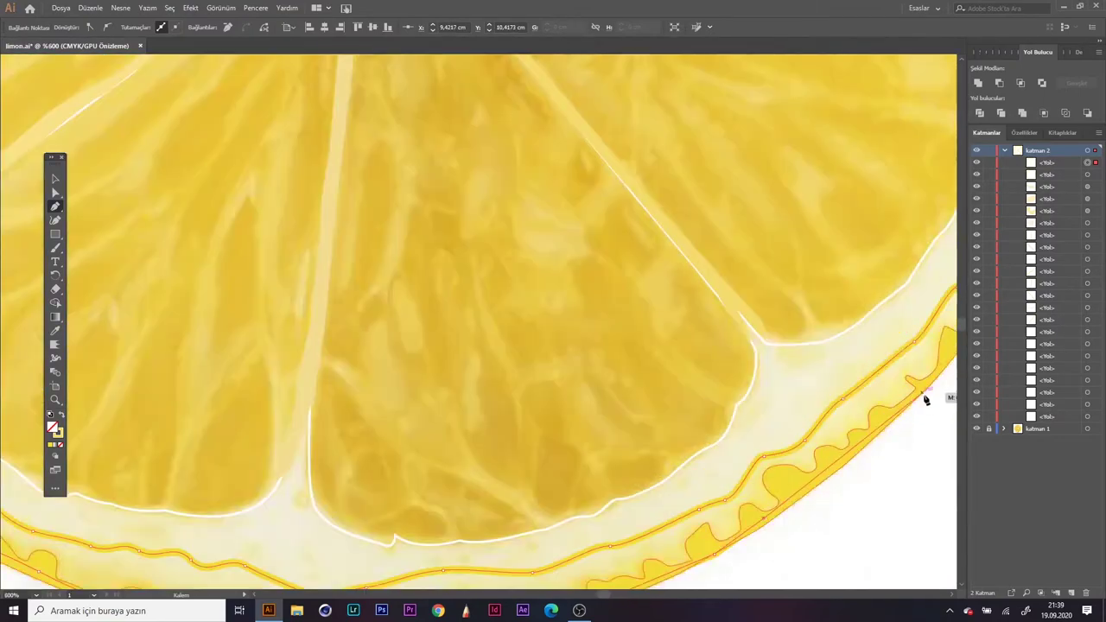
scroll(926, 395, down, 2)
scroll(926, 395, up, 5)
scroll(827, 556, right, 5)
scroll(529, 345, down, 1)
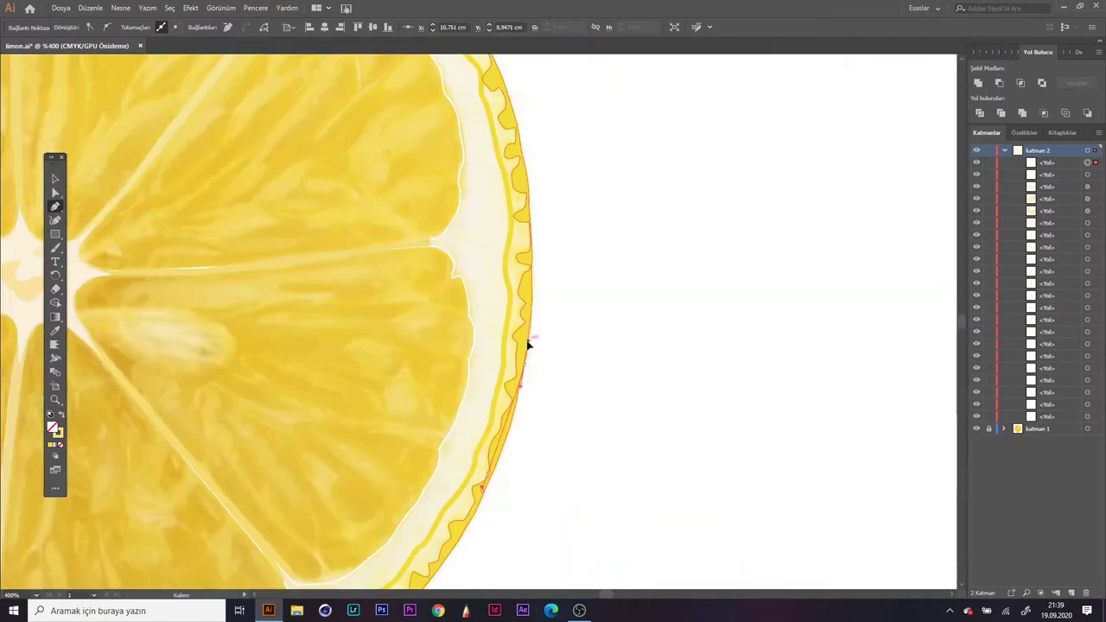
scroll(529, 292, up, 3)
scroll(536, 165, up, 1)
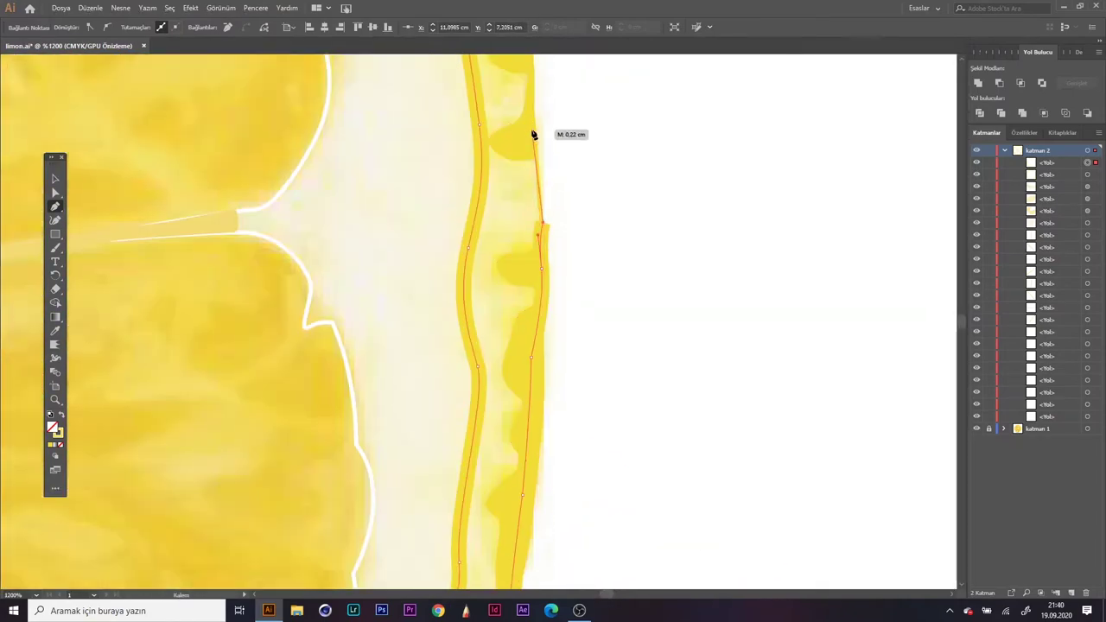
scroll(519, 121, up, 2)
scroll(513, 112, down, 3)
scroll(467, 98, up, 3)
scroll(440, 104, up, 1)
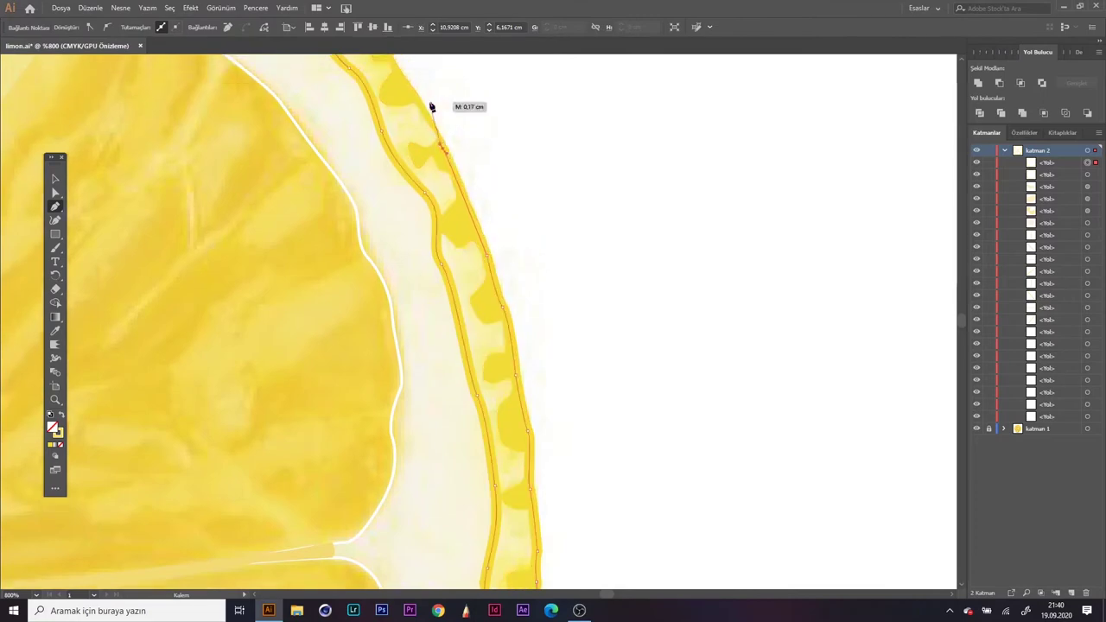
scroll(433, 198, up, 1)
scroll(353, 163, down, 3)
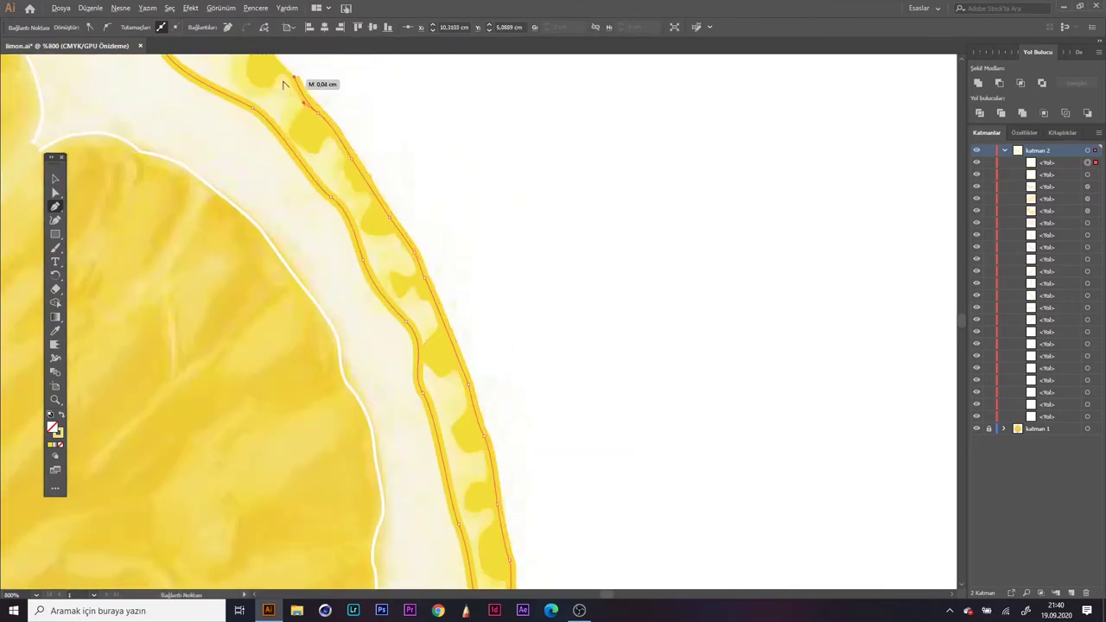
scroll(259, 78, up, 2)
scroll(169, 65, down, 2)
scroll(130, 95, left, 3)
scroll(161, 69, up, 1)
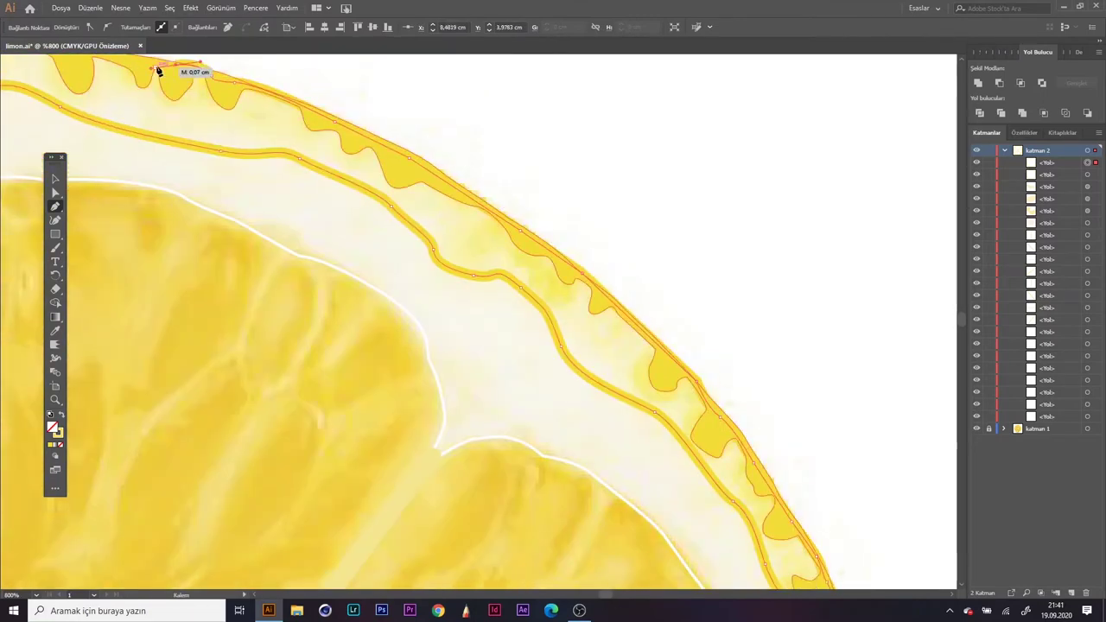
scroll(609, 122, up, 2)
scroll(596, 119, up, 1)
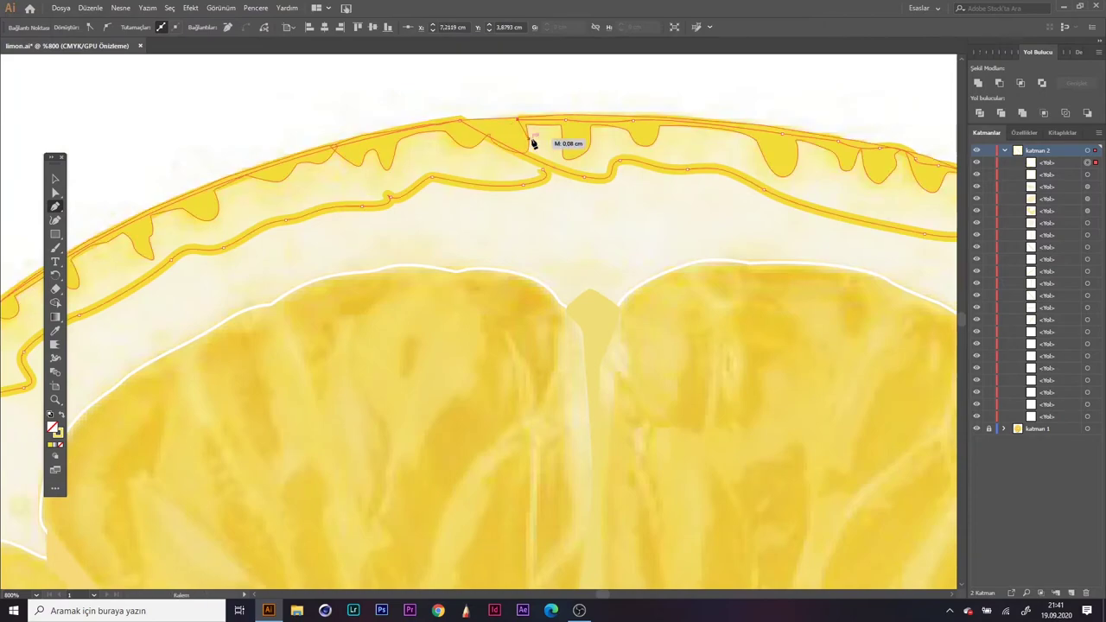
drag(542, 171, 707, 234)
scroll(707, 234, down, 3)
scroll(118, 481, up, 3)
Step: Close the inner rind path and drag a stray anchor to fix its loop
scroll(444, 118, down, 2)
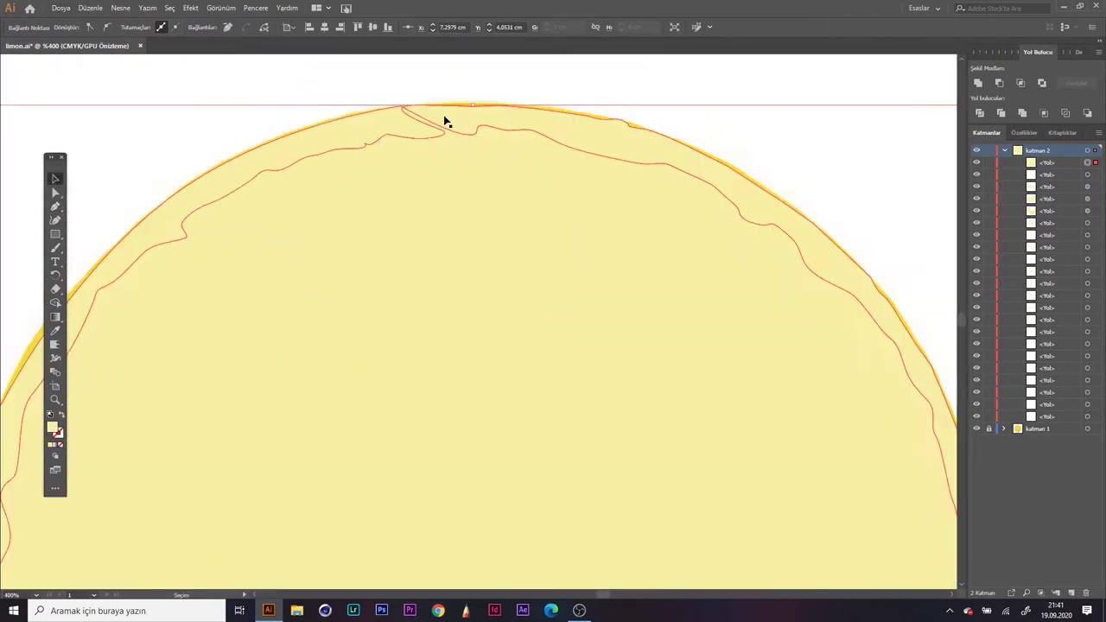
scroll(445, 118, up, 2)
click(56, 179)
scroll(217, 210, down, 4)
scroll(285, 294, up, 3)
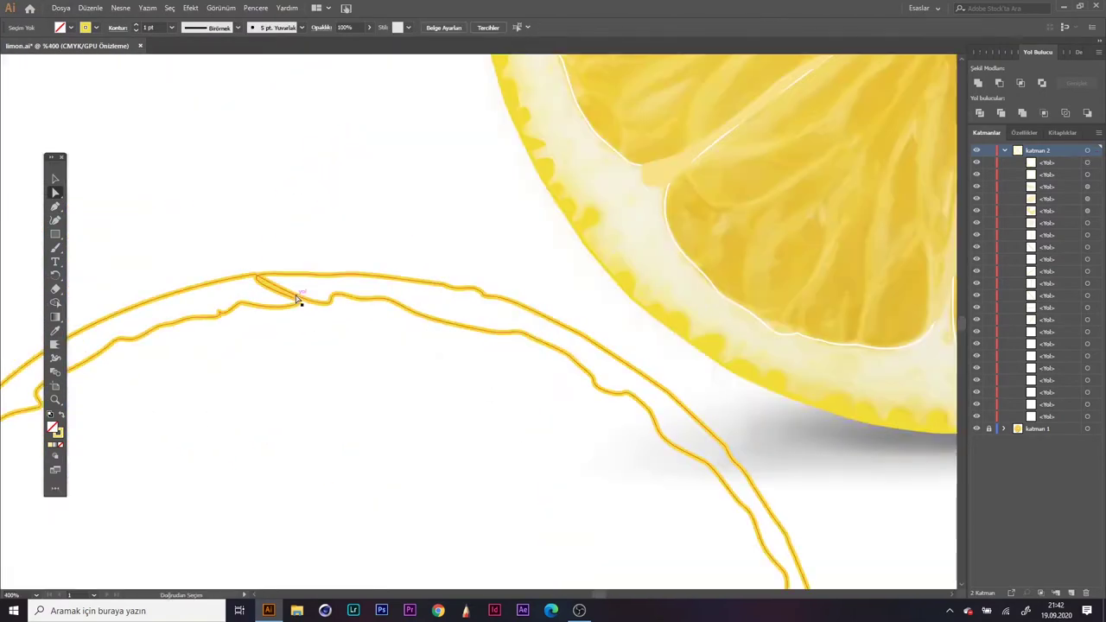
mouse_move(257, 279)
mouse_down()
mouse_move(292, 295)
mouse_move(257, 262)
mouse_move(227, 276)
mouse_move(292, 292)
mouse_move(358, 249)
mouse_up()
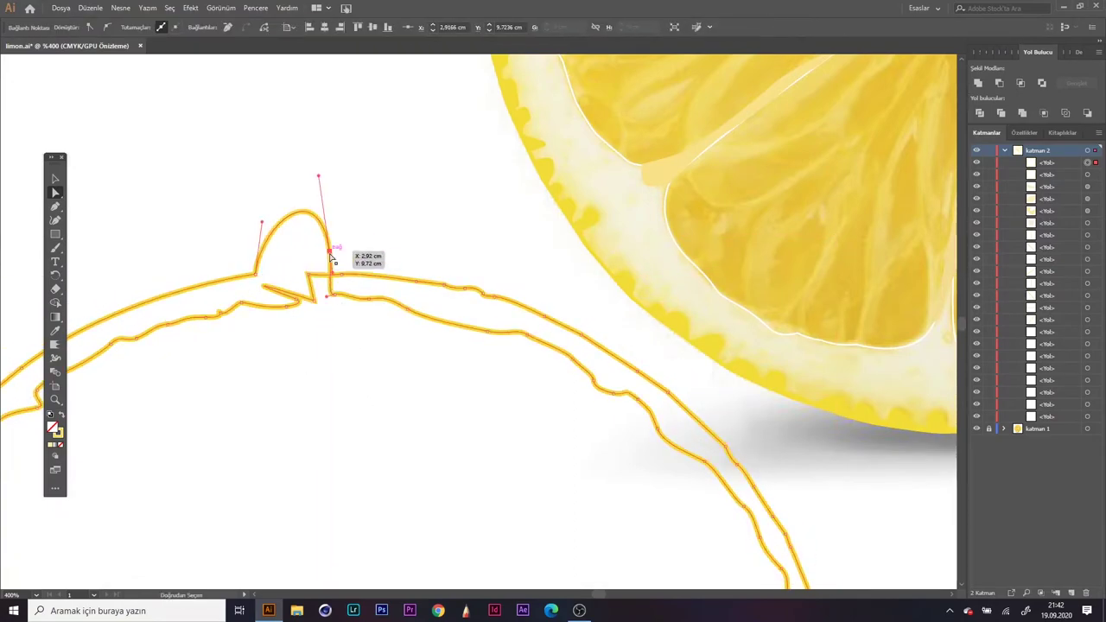
scroll(462, 368, up, 3)
scroll(462, 368, down, 2)
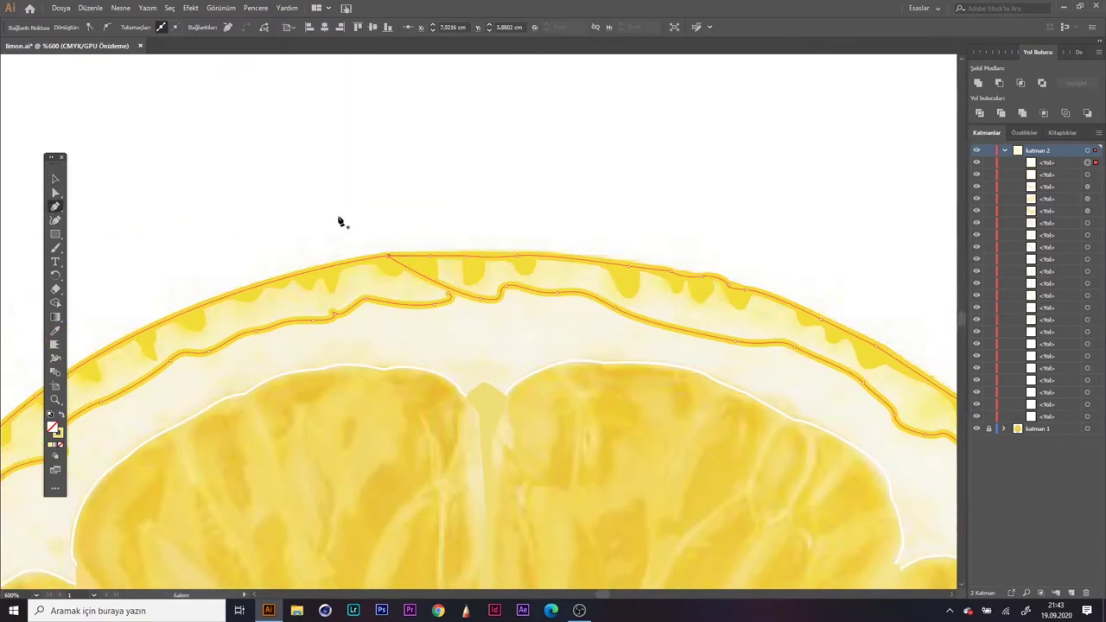
scroll(458, 294, down, 3)
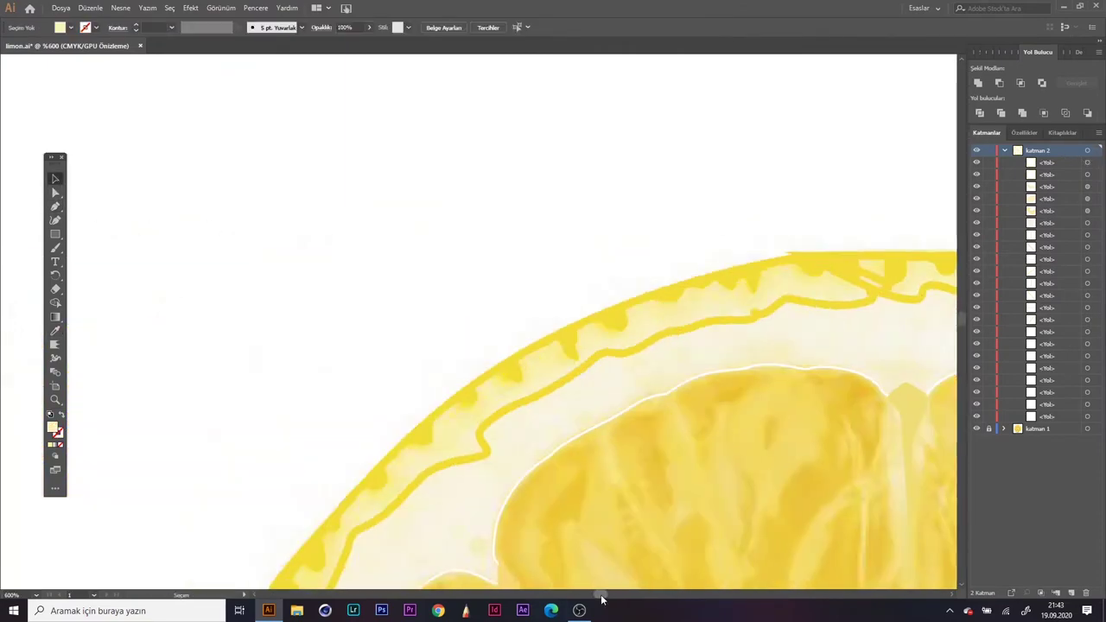
scroll(242, 445, down, 2)
Step: Place a Pen anchor along the top rind trace, then release the path
key(p)
scroll(469, 165, up, 3)
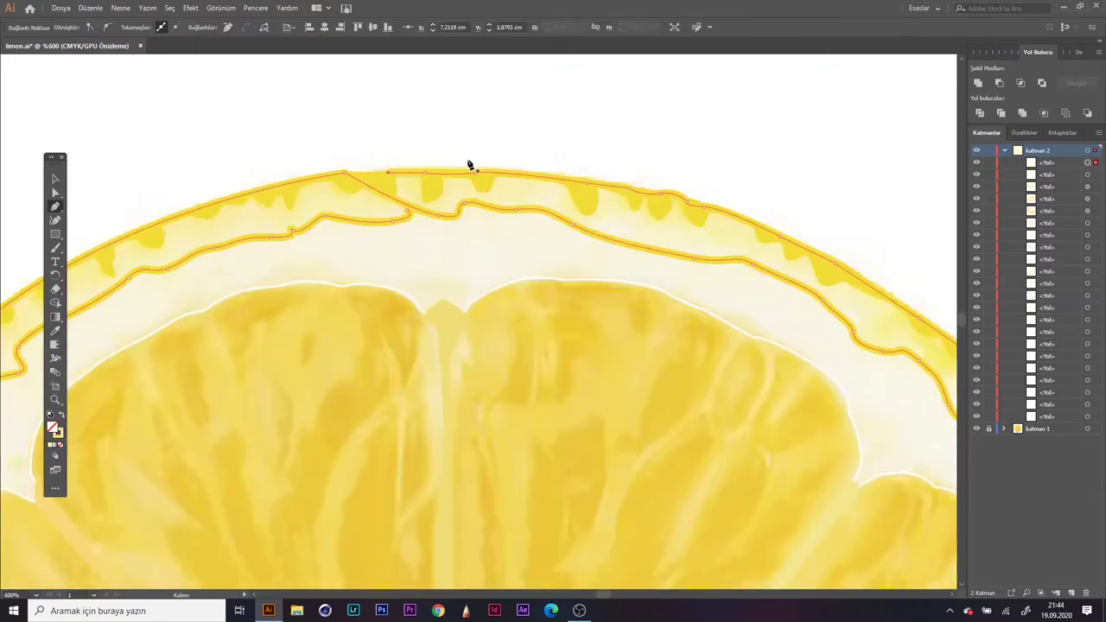
scroll(516, 484, down, 2)
scroll(438, 135, down, 3)
scroll(439, 136, up, 4)
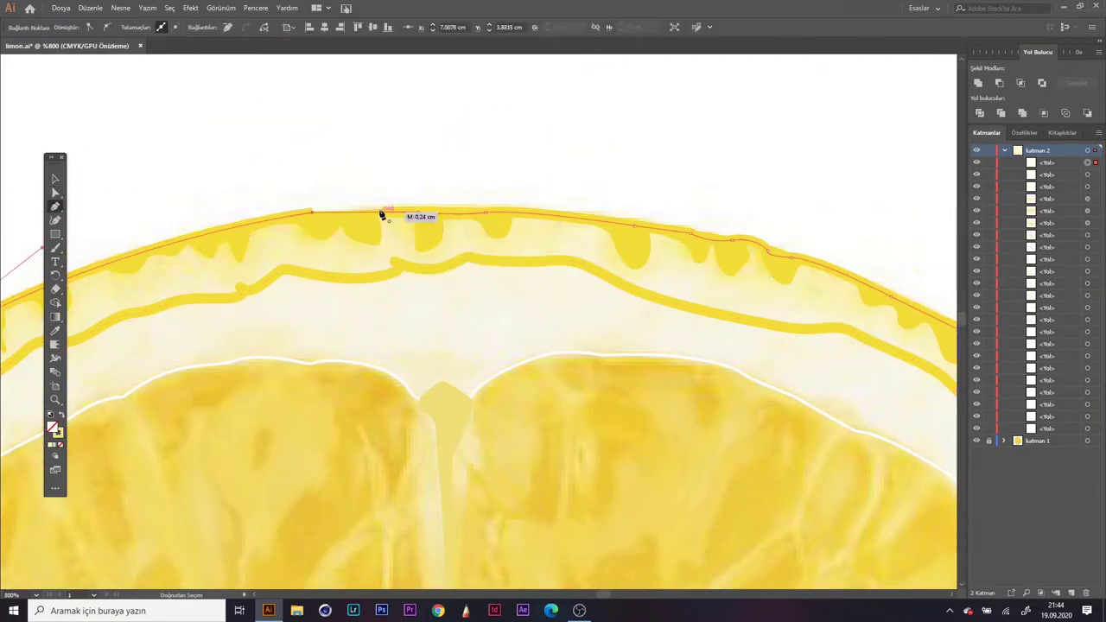
scroll(381, 214, down, 5)
scroll(225, 321, up, 4)
scroll(181, 371, down, 4)
key(v)
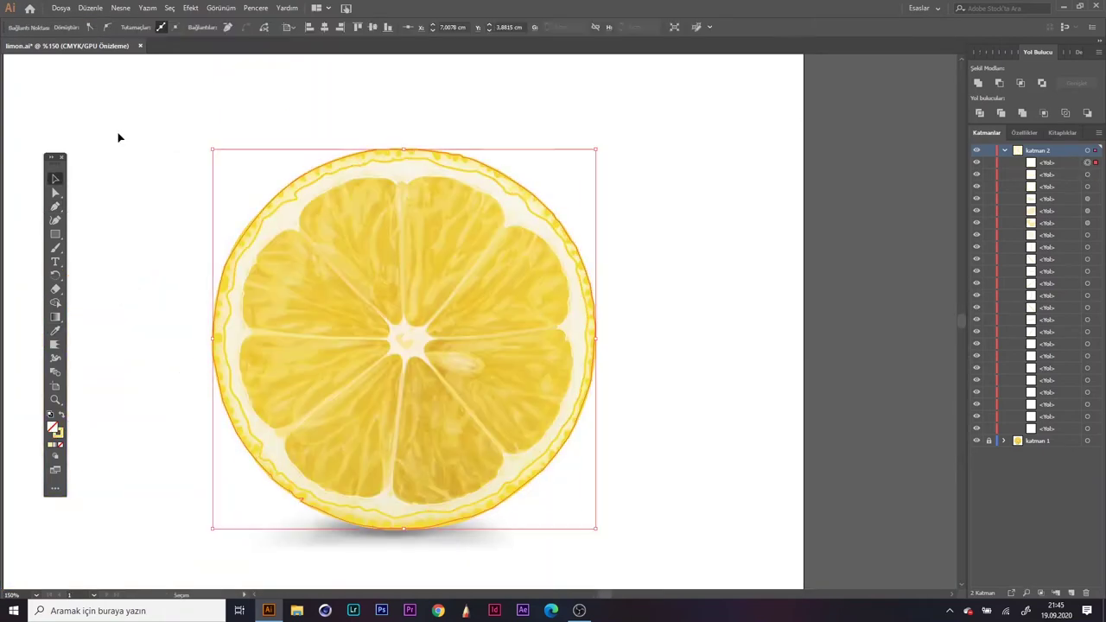
key(p)
scroll(383, 167, up, 4)
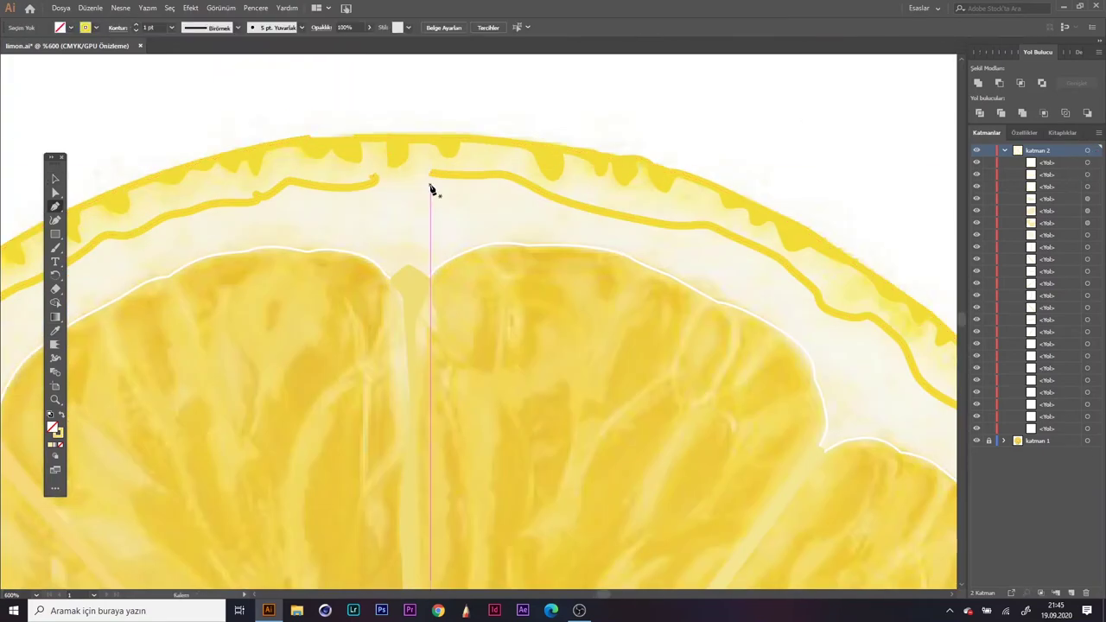
click(358, 141)
key(v)
scroll(217, 296, down, 2)
scroll(439, 187, down, 3)
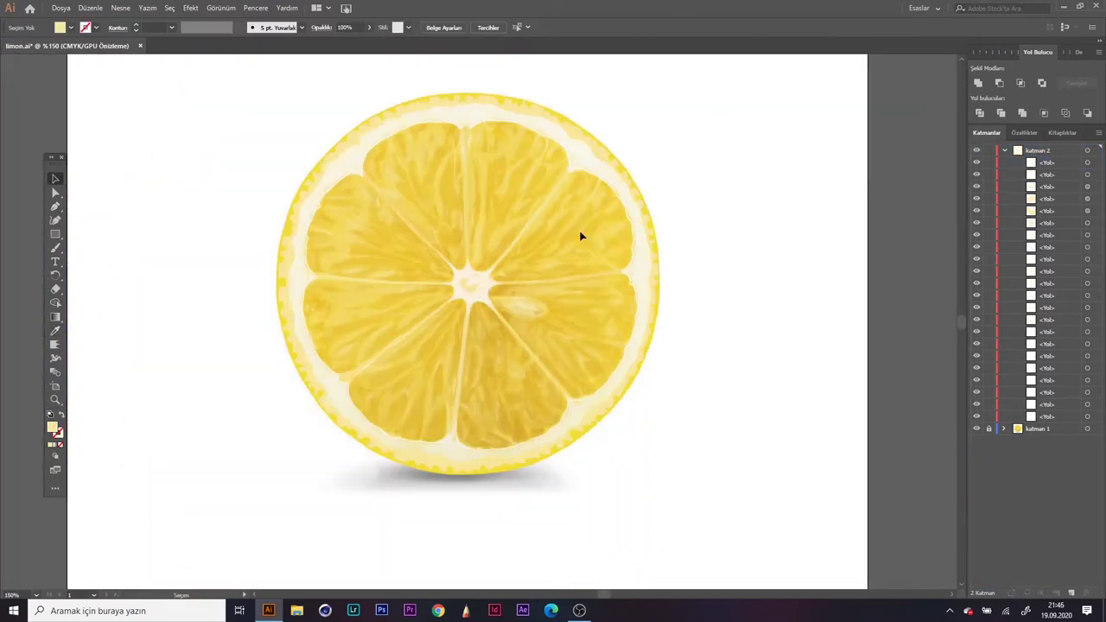
scroll(476, 203, up, 3)
Step: Trace a small pulp highlight, curving along the wedge edge to its bottom tip
key(p)
scroll(407, 345, up, 4)
click(409, 346)
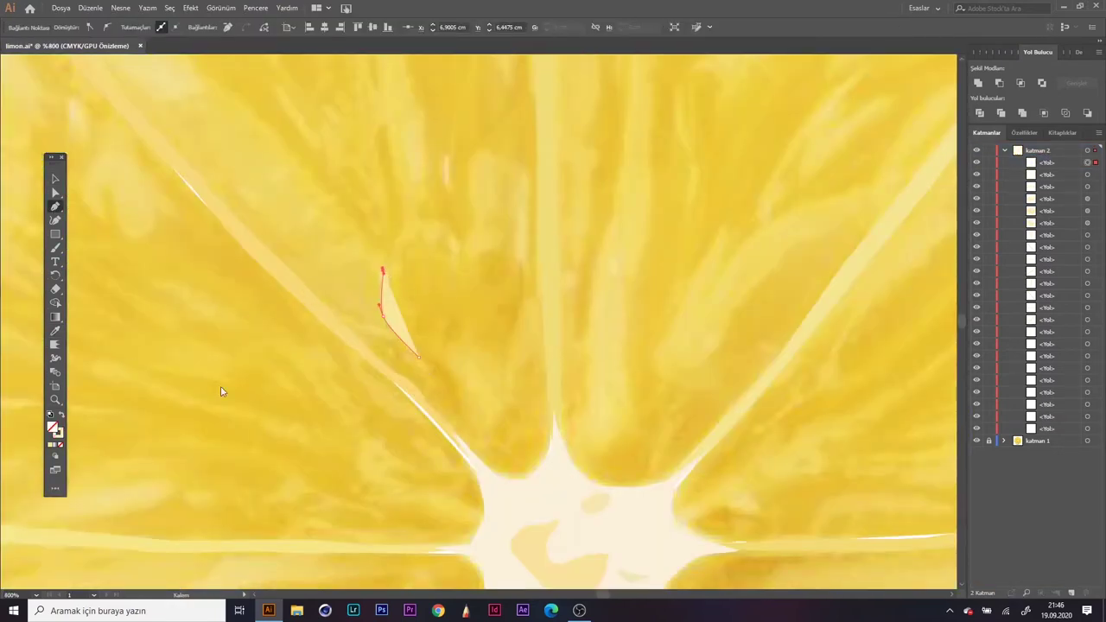
scroll(444, 234, up, 3)
scroll(488, 153, up, 2)
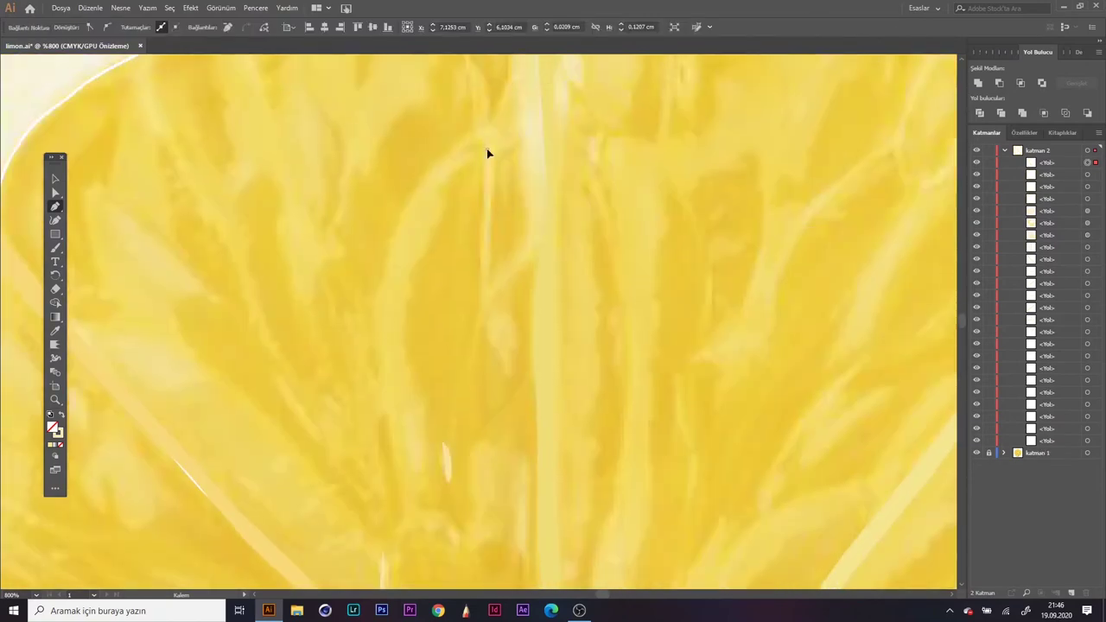
scroll(488, 151, down, 2)
drag(433, 385, 439, 420)
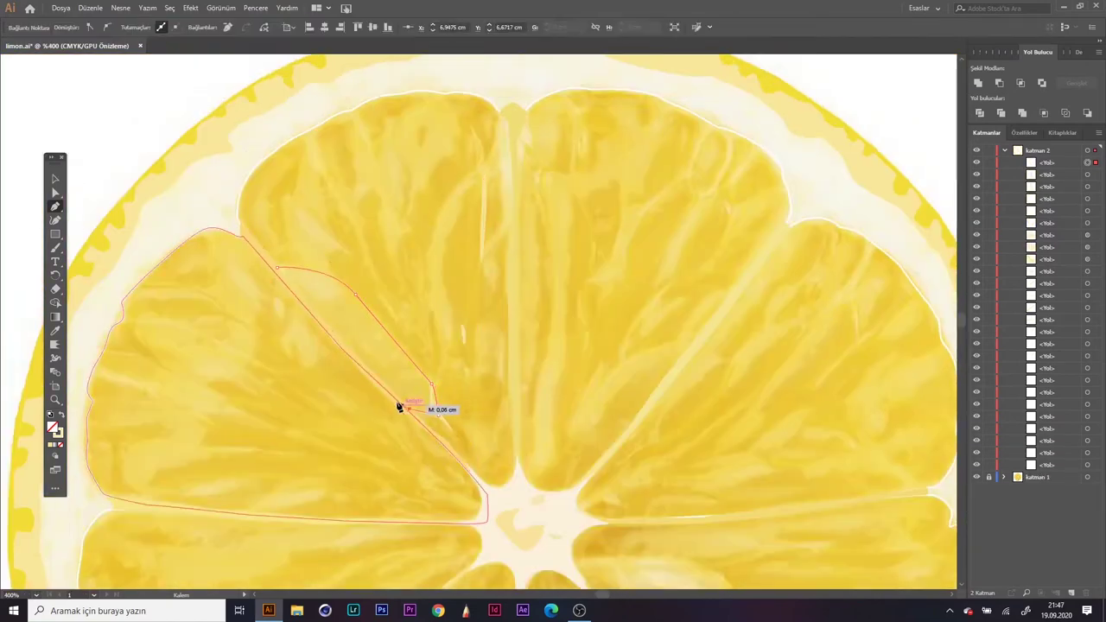
click(399, 406)
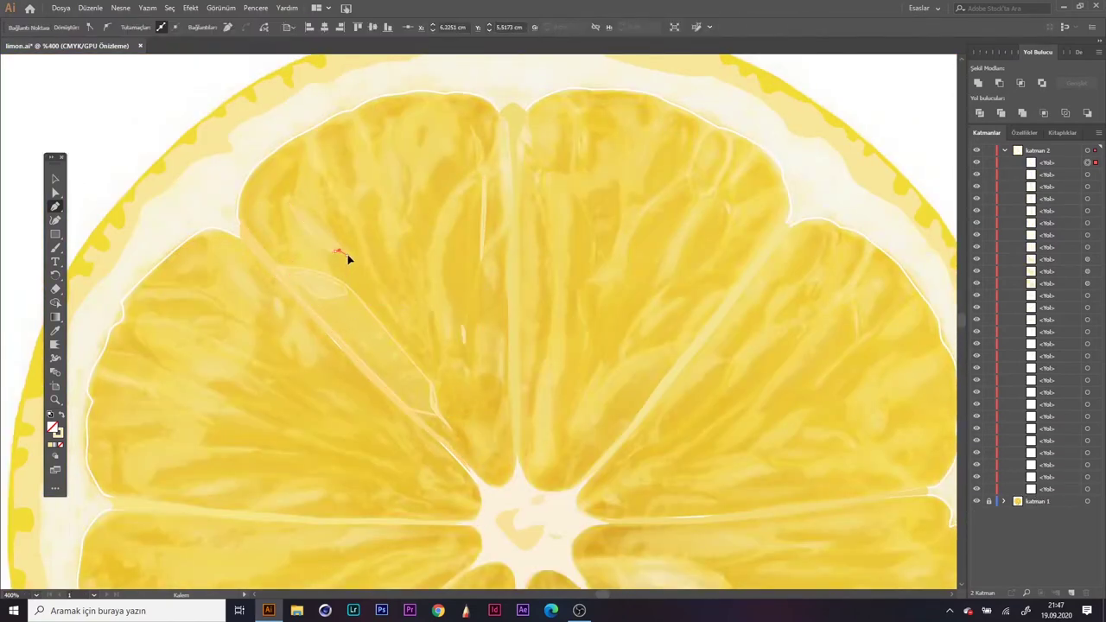
Step: Start highlight paths near the wedge top with curved segments, zooming in for detail
click(284, 198)
drag(308, 128, 332, 128)
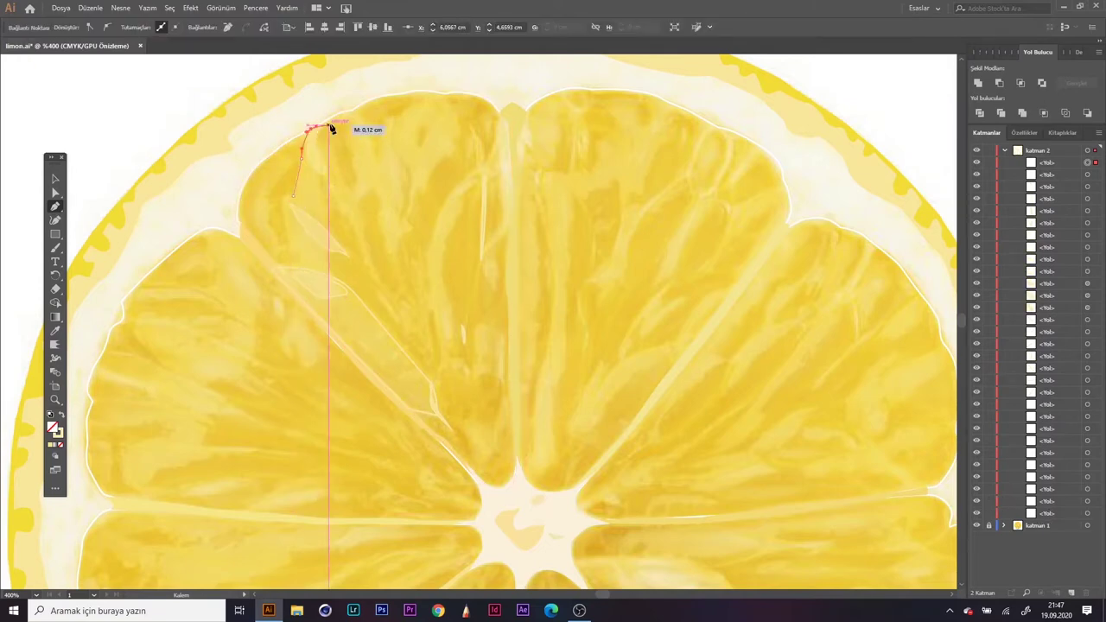
click(290, 153)
drag(250, 176, 253, 204)
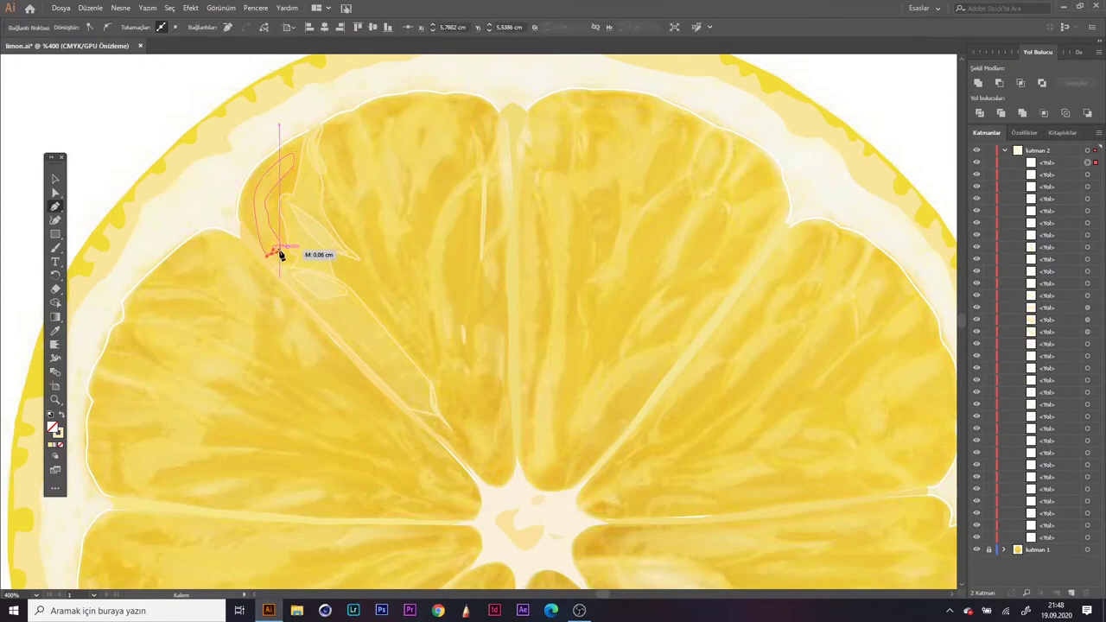
key(ctrl+plus)
drag(404, 181, 413, 187)
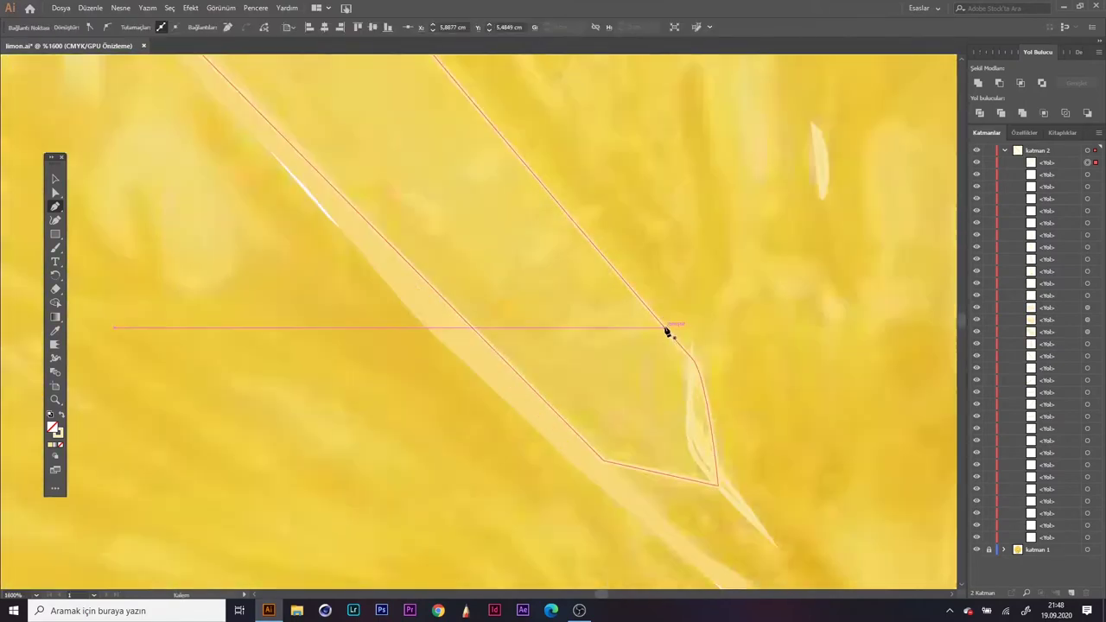
key(ctrl+plus)
drag(491, 246, 507, 277)
key(ctrl+minus)
key(ctrl+minus)
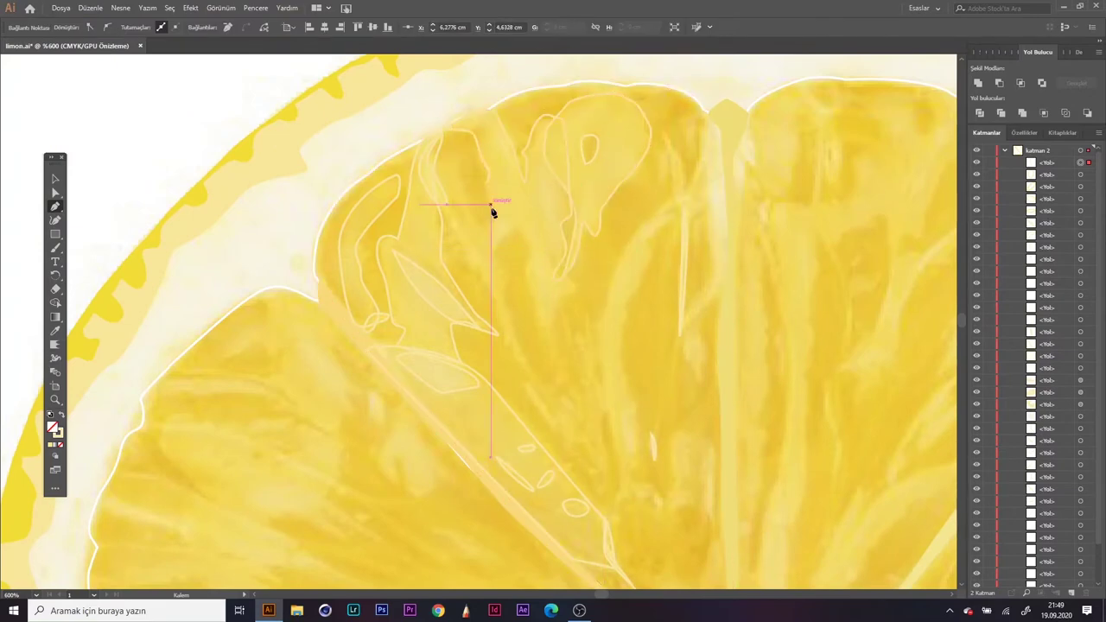
Step: Extend the tall narrow pulp highlight with further curved anchors
scroll(522, 392, down, 1)
drag(635, 295, 635, 316)
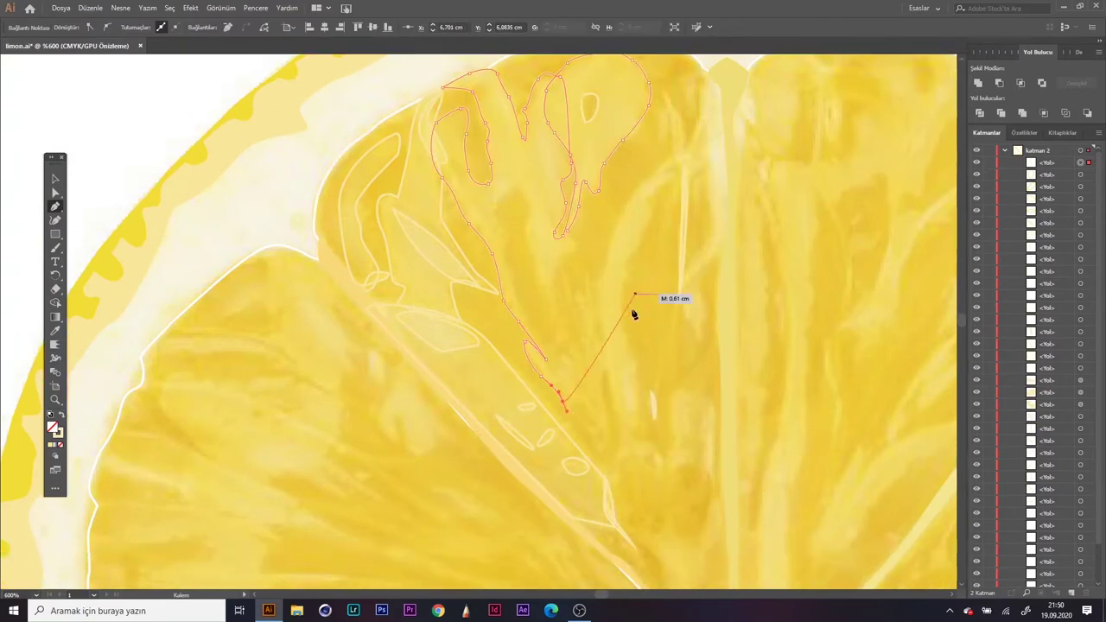
scroll(607, 375, down, 2)
drag(613, 408, 620, 445)
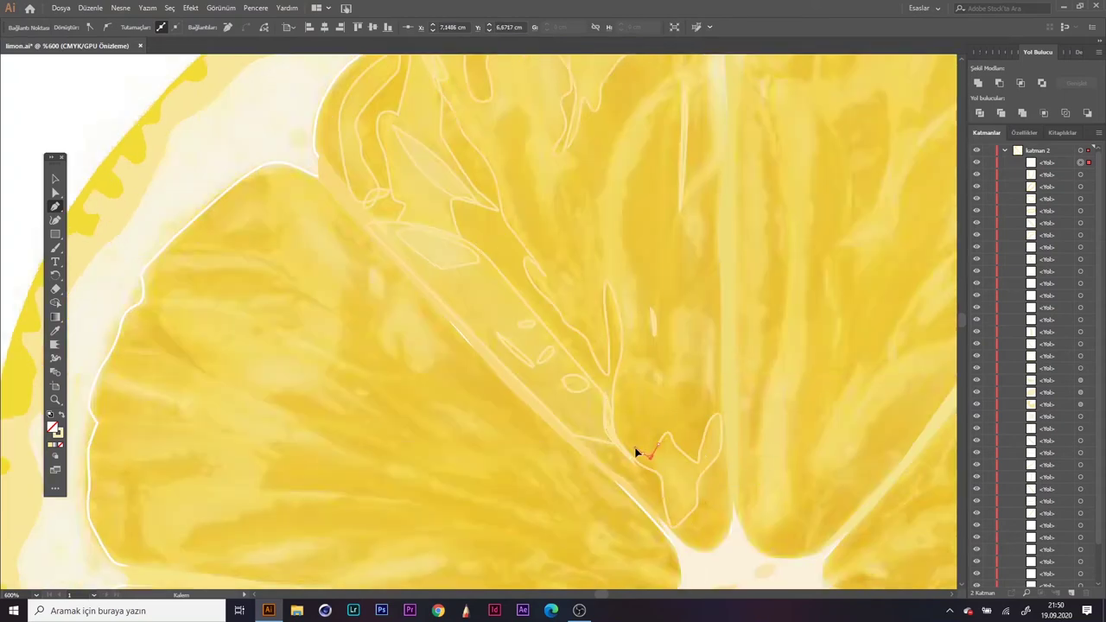
scroll(678, 363, up, 1)
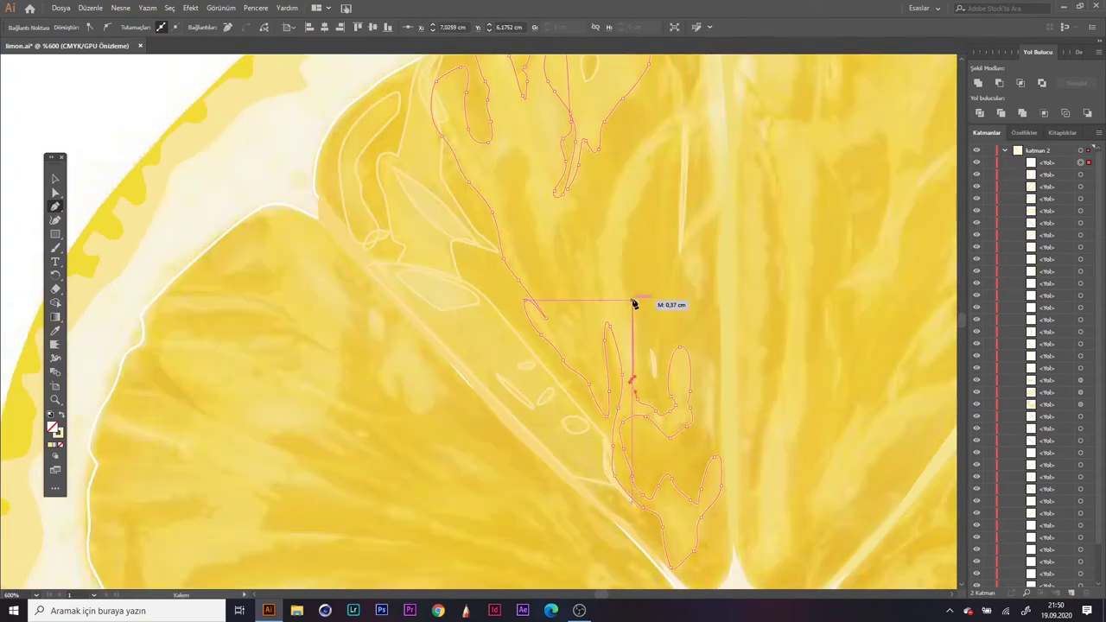
click(671, 137)
drag(591, 260, 595, 243)
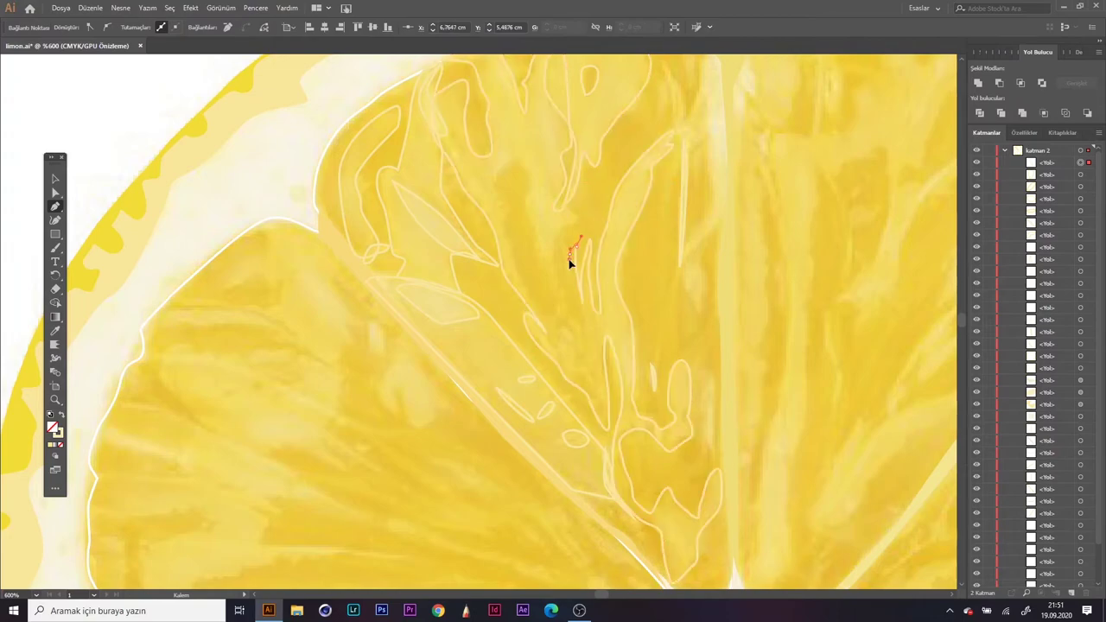
scroll(576, 212, down, 2)
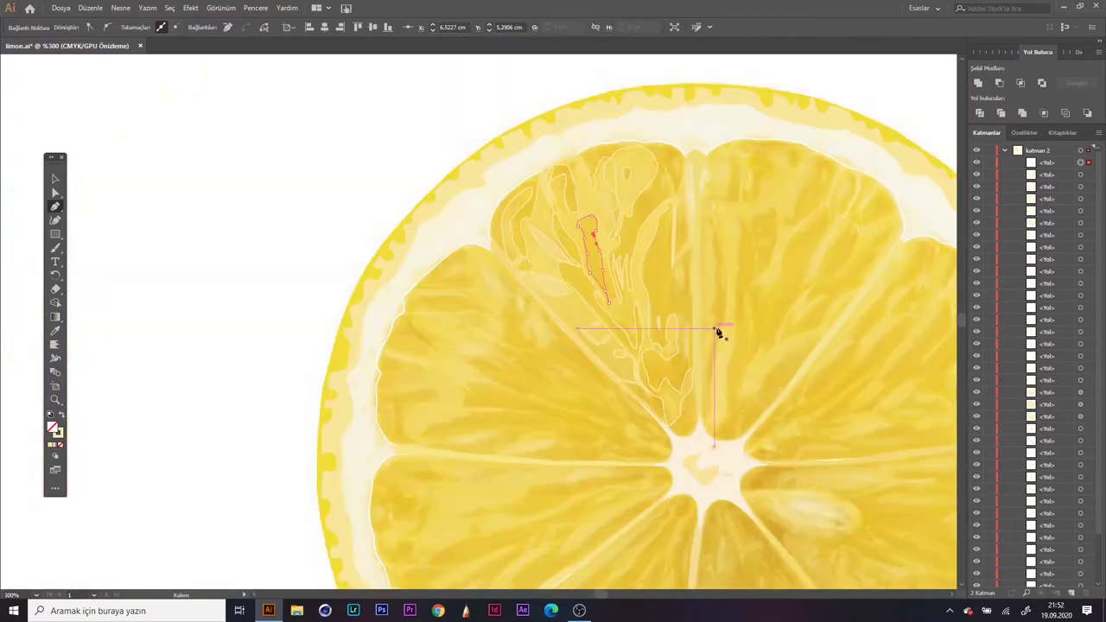
scroll(717, 333, up, 4)
Step: Outline and close a small highlight near the bottom of the wedge
click(642, 336)
drag(727, 346, 750, 295)
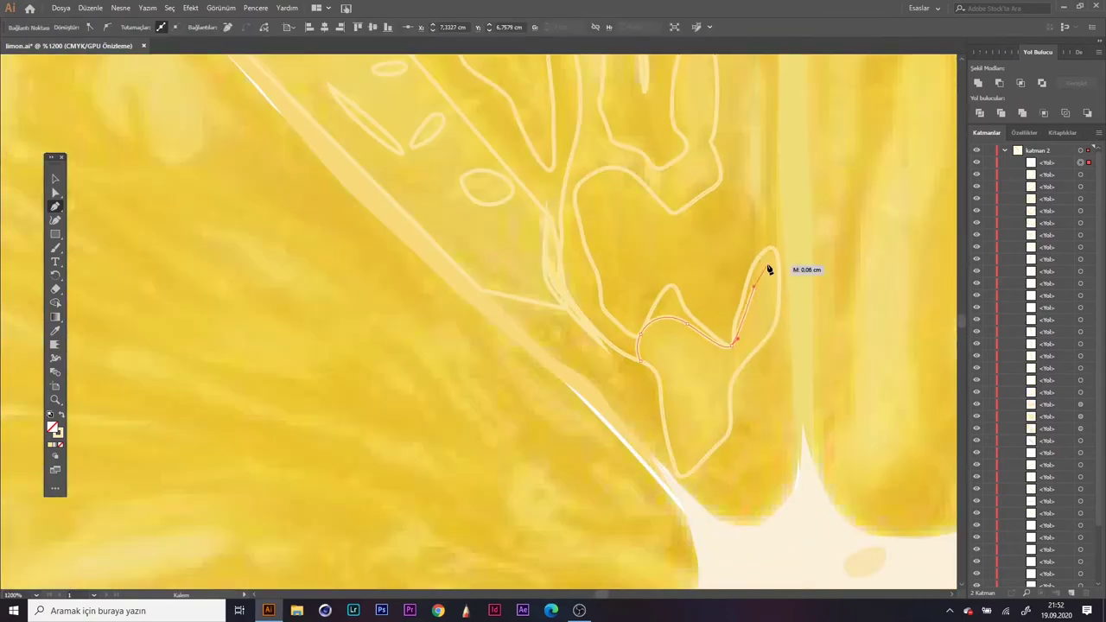
click(780, 322)
click(738, 375)
click(723, 441)
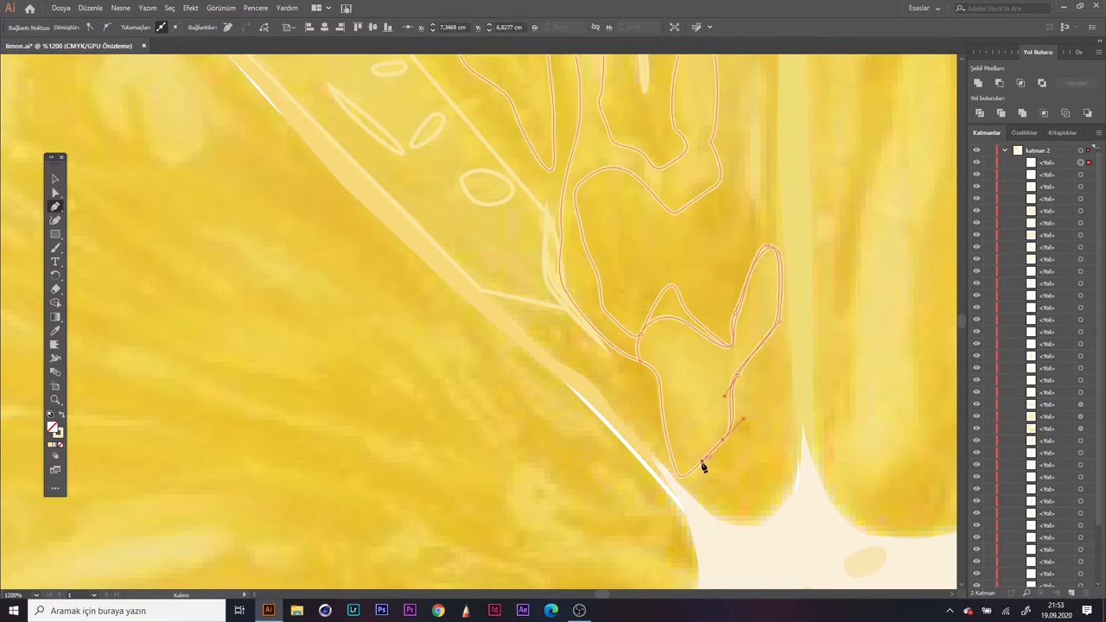
click(684, 469)
click(664, 377)
click(641, 361)
scroll(637, 267, down, 2)
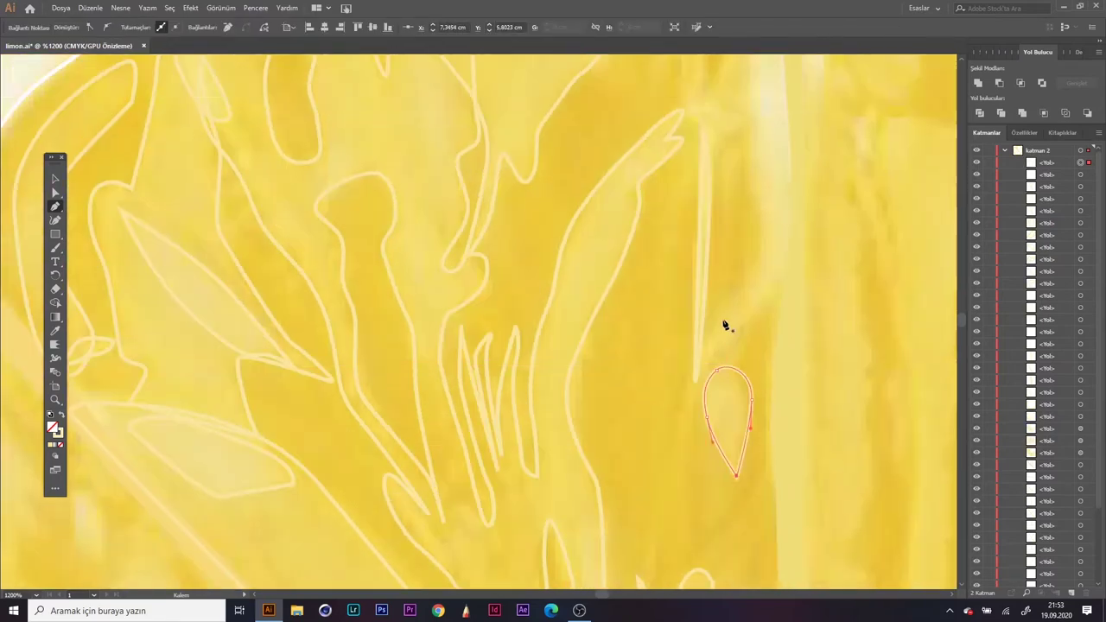
scroll(730, 235, up, 1)
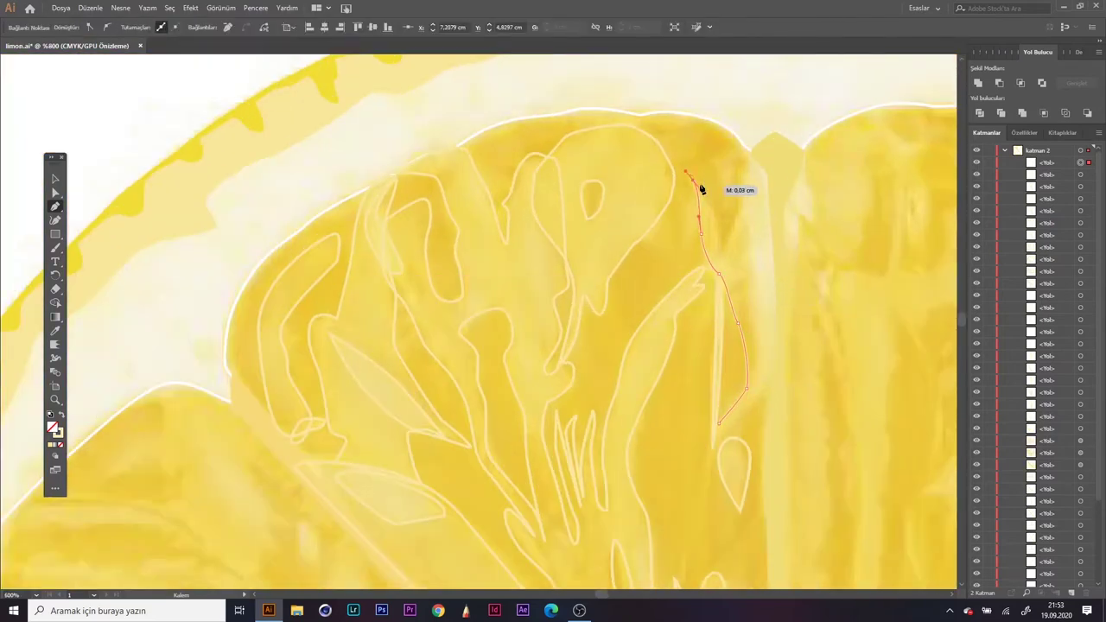
Step: Trace and close another small pale highlight shape
click(713, 447)
scroll(749, 168, down, 2)
click(544, 239)
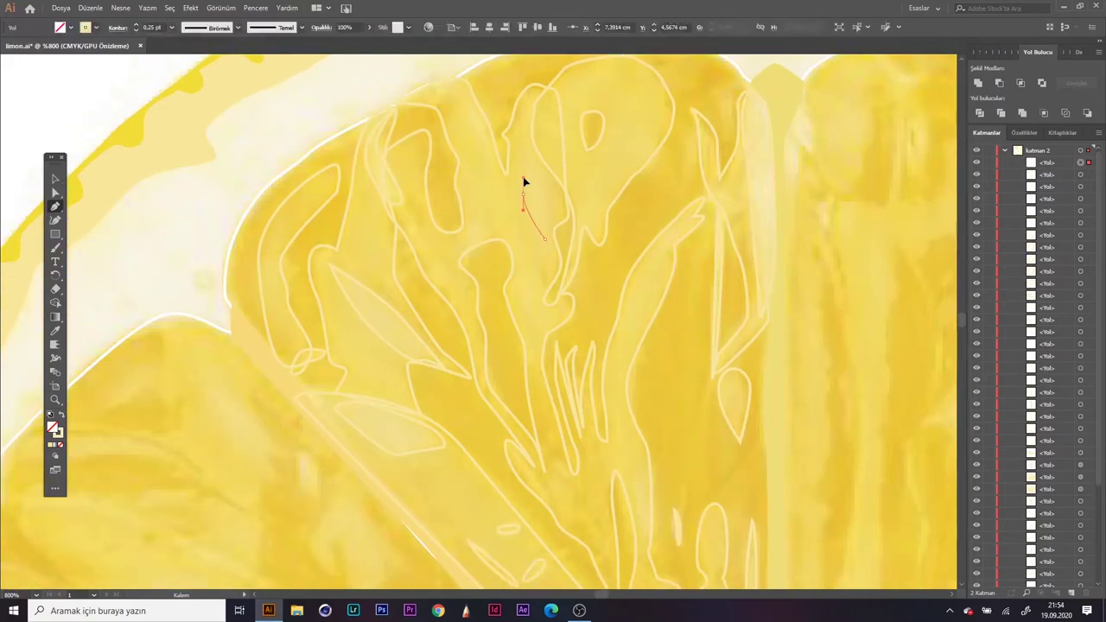
click(523, 181)
scroll(642, 178, down, 2)
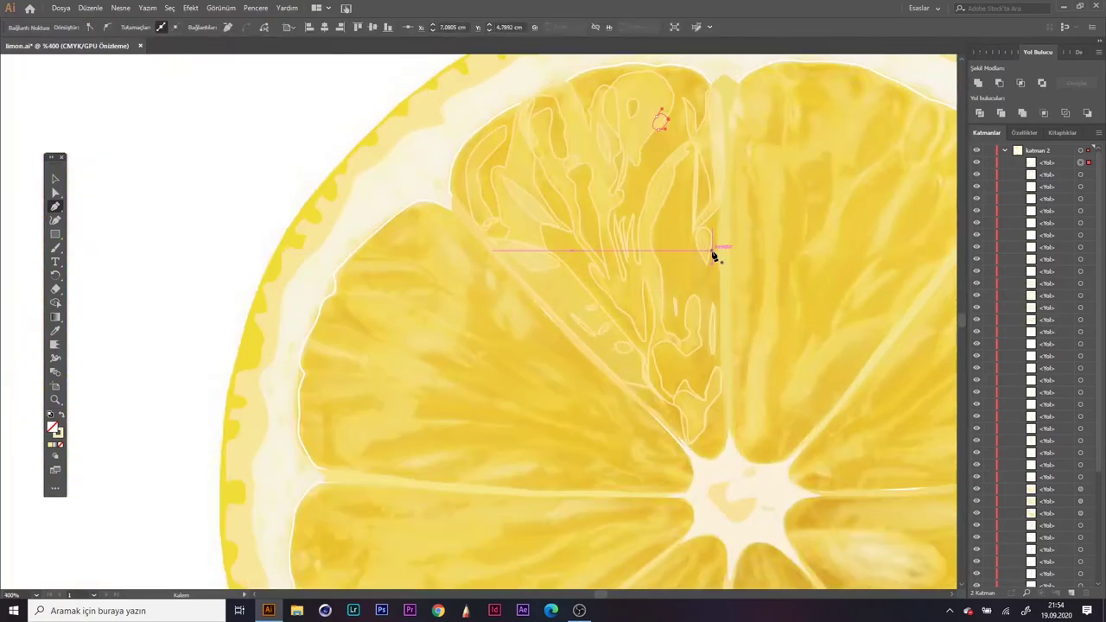
scroll(714, 255, up, 1)
Step: Select the leaf-shaped highlight path, then clear the selection
scroll(650, 323, down, 3)
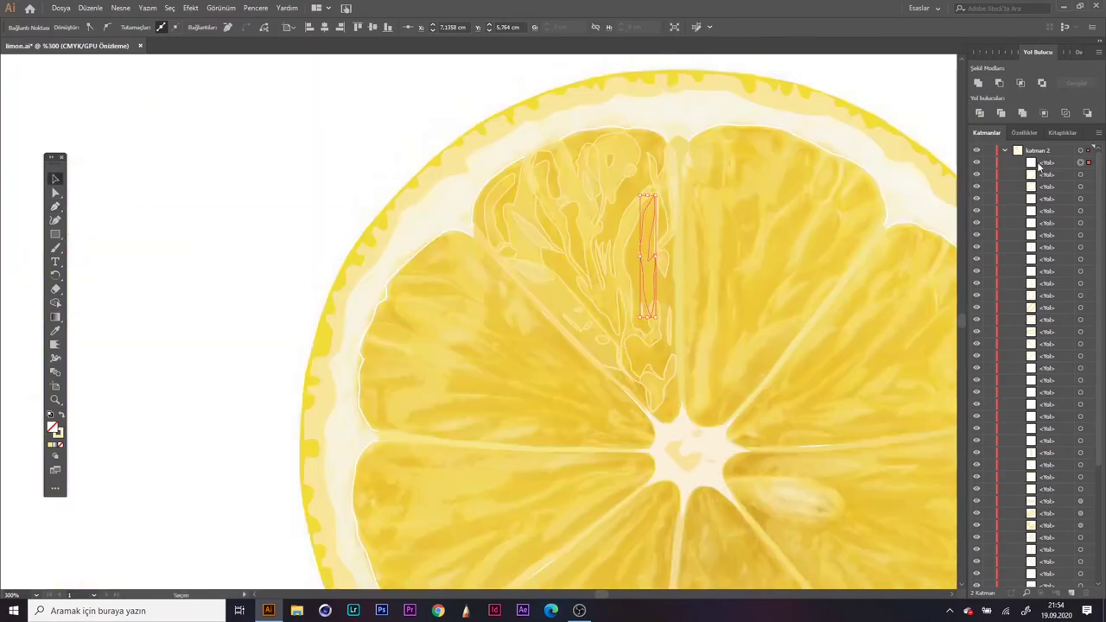
key(v)
scroll(752, 239, down, 1)
scroll(743, 236, up, 4)
scroll(736, 232, up, 1)
click(312, 252)
scroll(289, 247, down, 1)
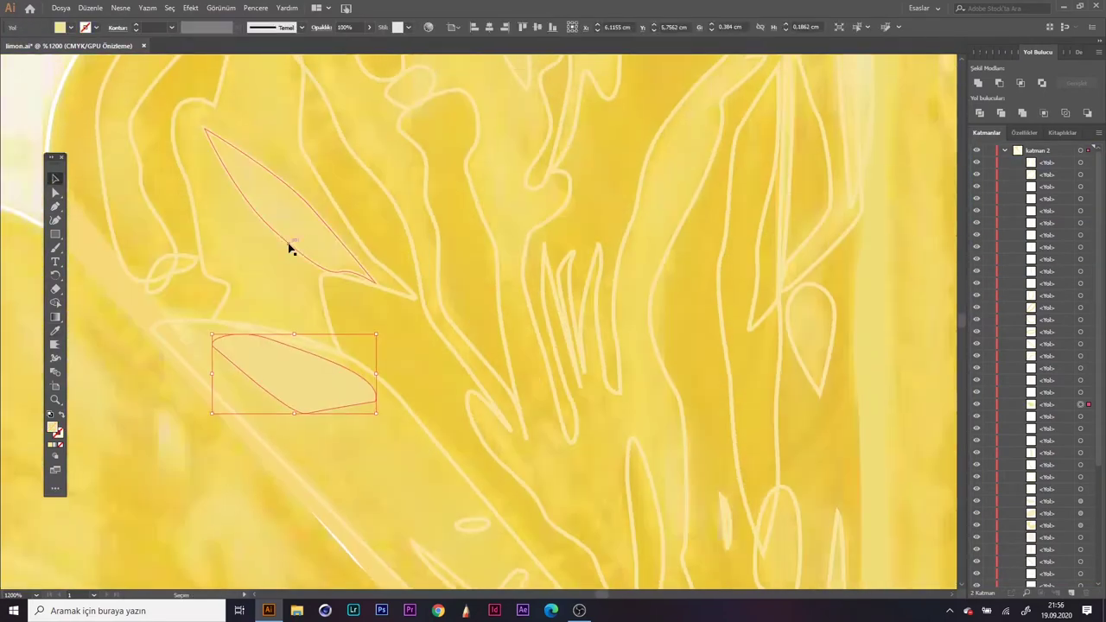
scroll(424, 303, down, 1)
scroll(490, 214, down, 1)
click(575, 145)
scroll(575, 145, up, 3)
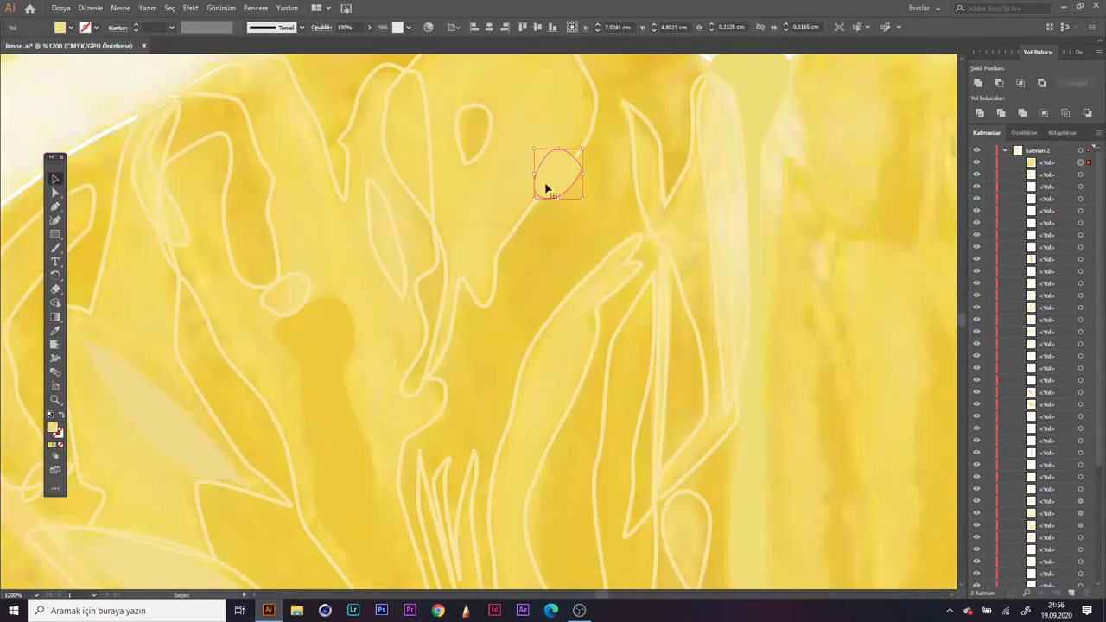
scroll(320, 365, down, 2)
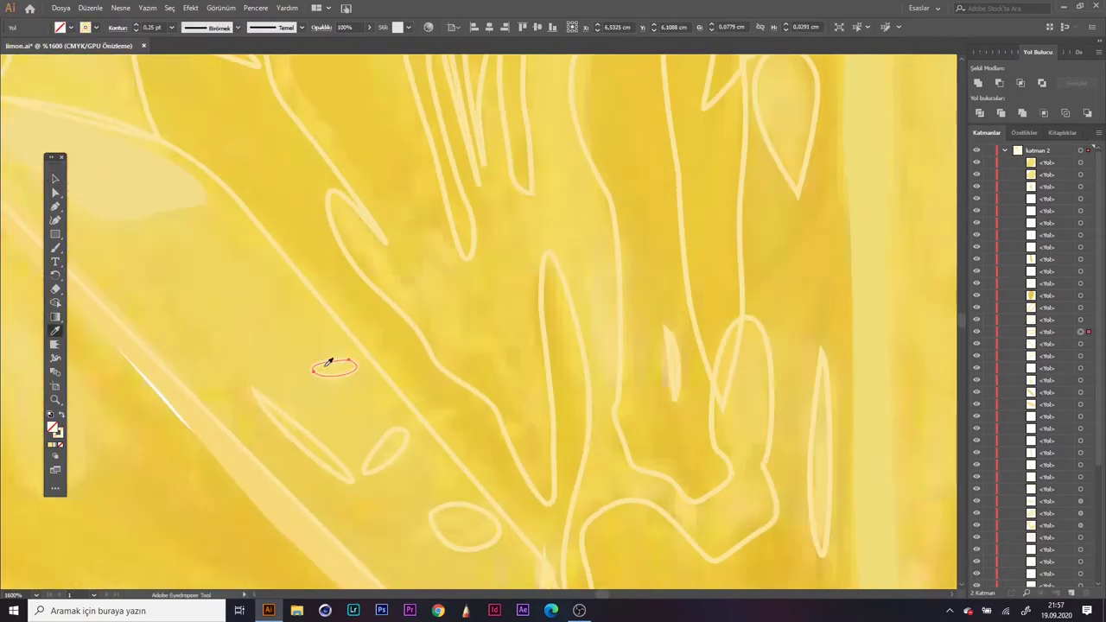
scroll(259, 452, up, 3)
scroll(234, 530, down, 3)
scroll(103, 212, up, 2)
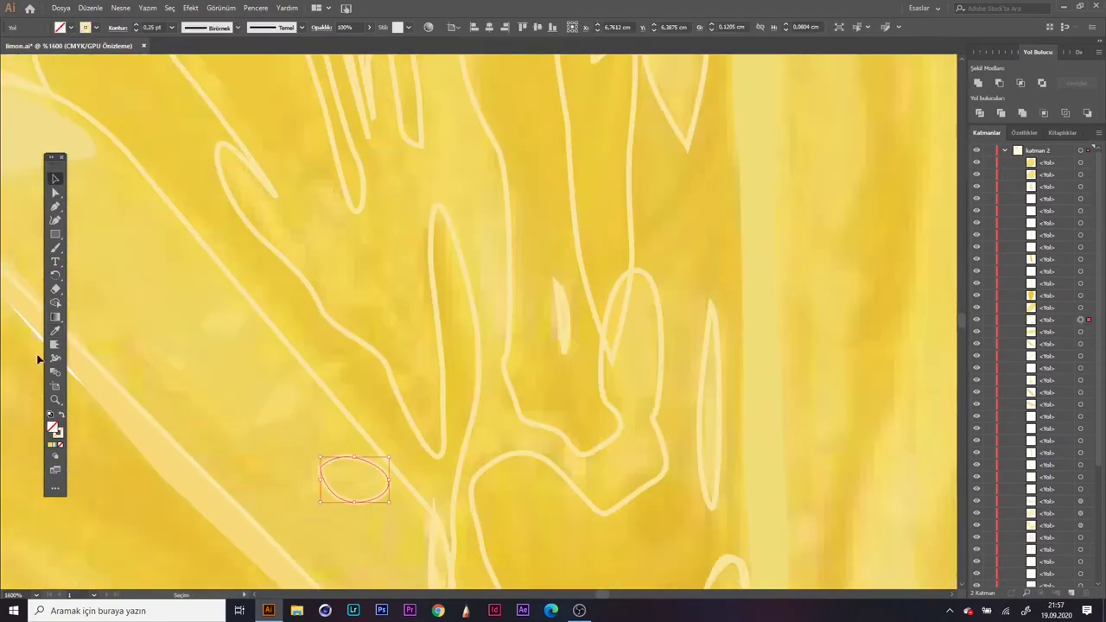
click(414, 387)
scroll(414, 387, down, 3)
Step: Fill another small highlight path with the sampled pulp colour
click(300, 286)
scroll(300, 286, up, 5)
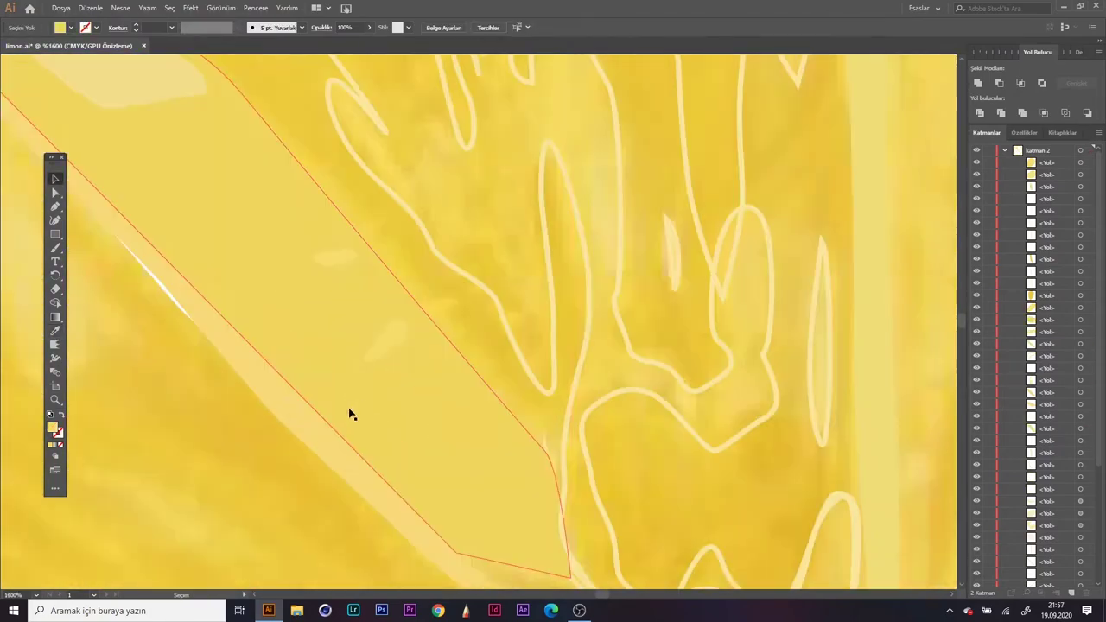
scroll(349, 412, up, 3)
click(135, 218)
scroll(135, 218, down, 3)
scroll(231, 272, down, 2)
Step: Fill two more unfilled highlight paths with pulp colour sampled from the photo
key(v)
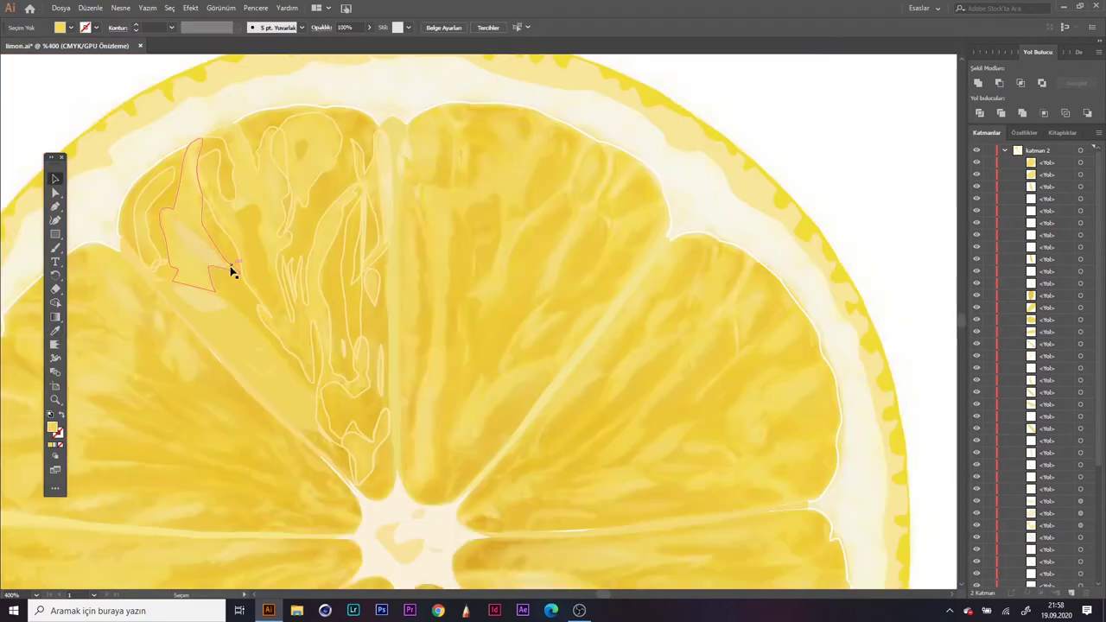
click(164, 274)
scroll(164, 274, up, 3)
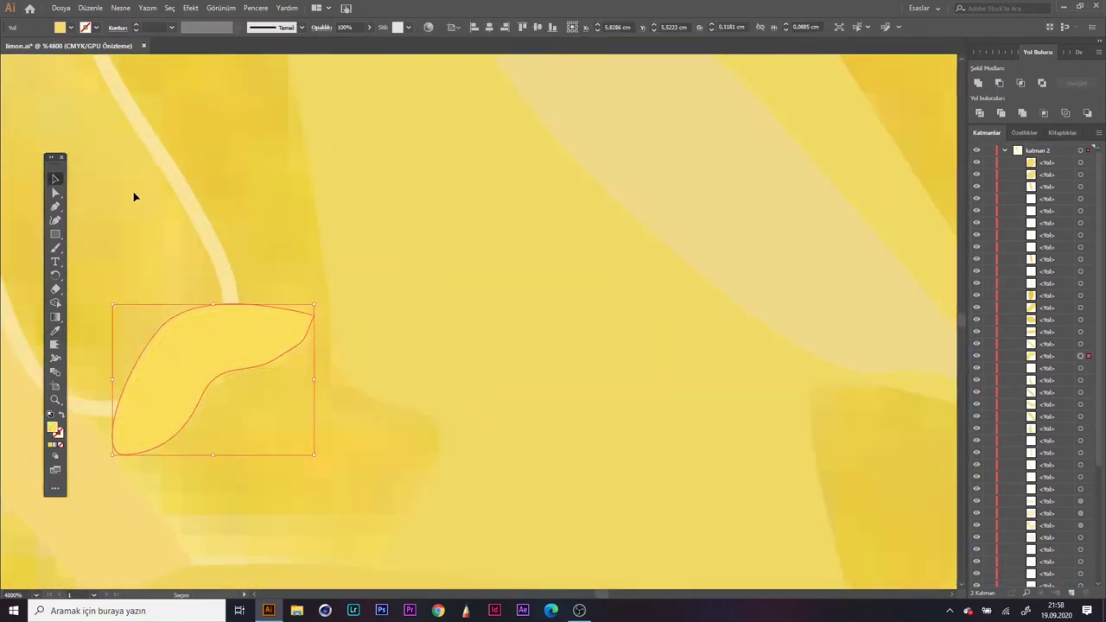
scroll(133, 196, down, 2)
scroll(66, 397, down, 1)
scroll(363, 275, down, 3)
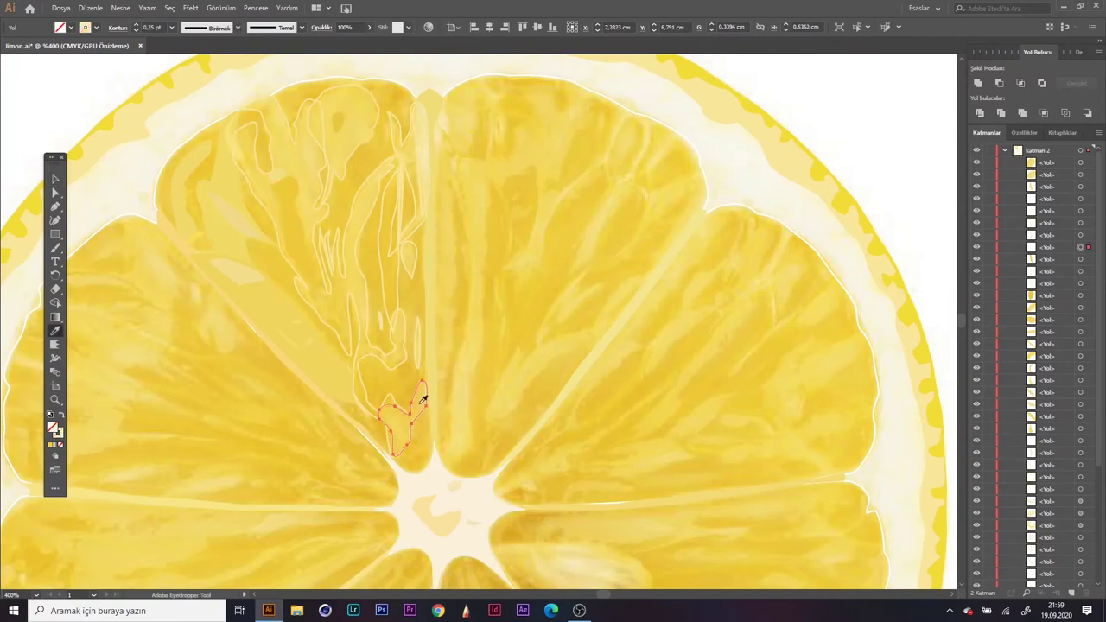
click(425, 395)
scroll(118, 153, up, 4)
scroll(98, 150, down, 2)
scroll(105, 147, down, 1)
scroll(105, 147, up, 3)
key(i)
click(2, 190)
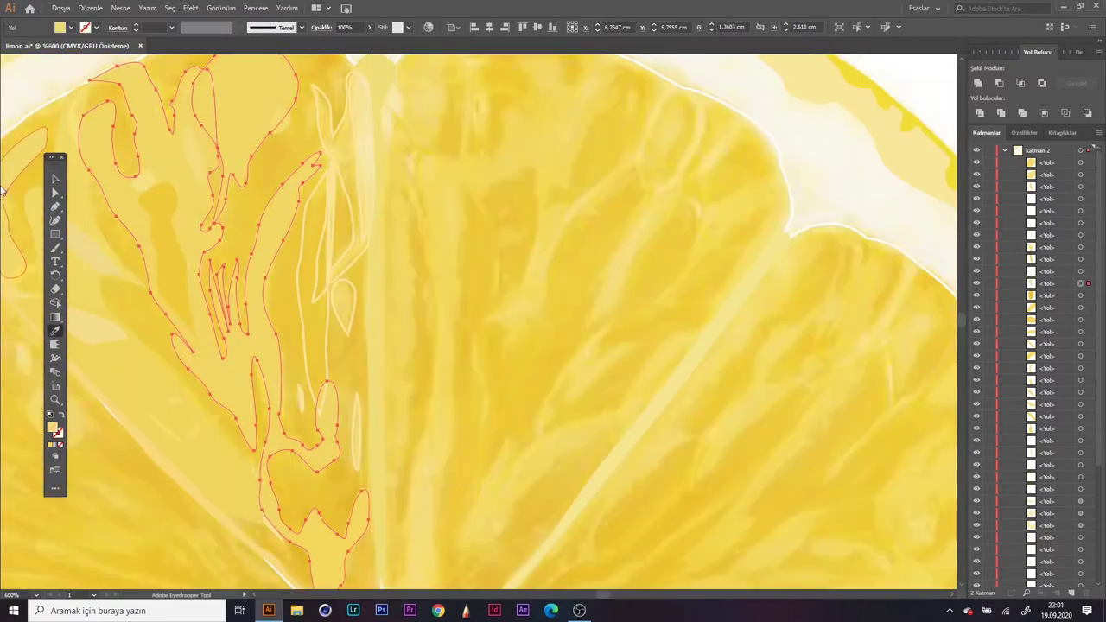
scroll(320, 202, down, 3)
scroll(321, 203, up, 5)
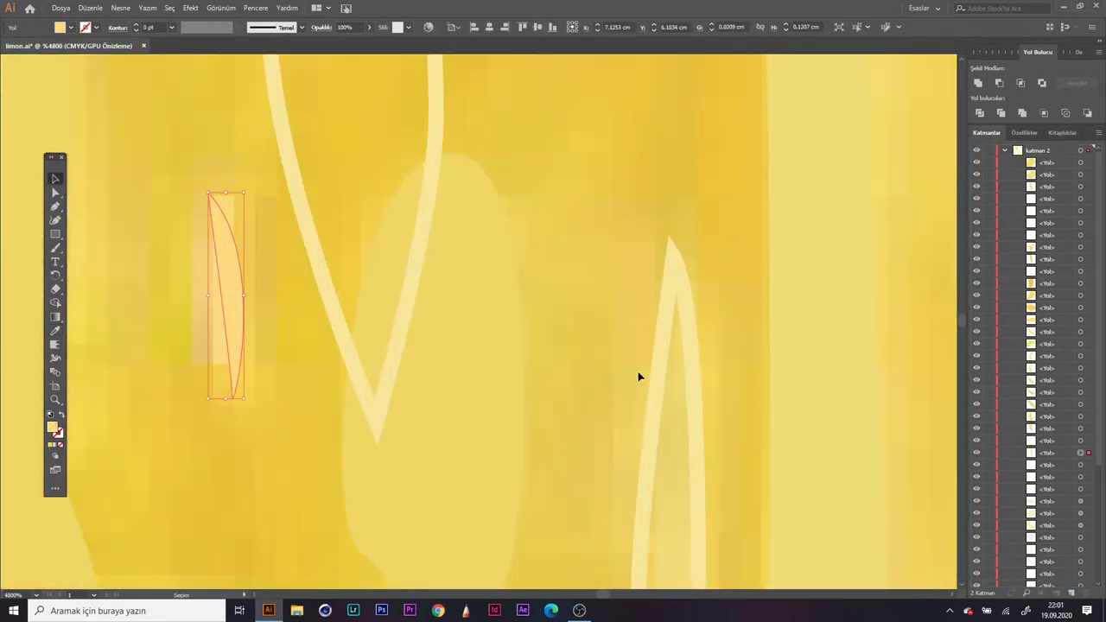
scroll(677, 237, right, 3)
scroll(677, 237, down, 3)
Step: Fill the thin highlight, small highlight and larger pulp paths with the photo's colour
key(v)
click(418, 279)
scroll(247, 158, up, 3)
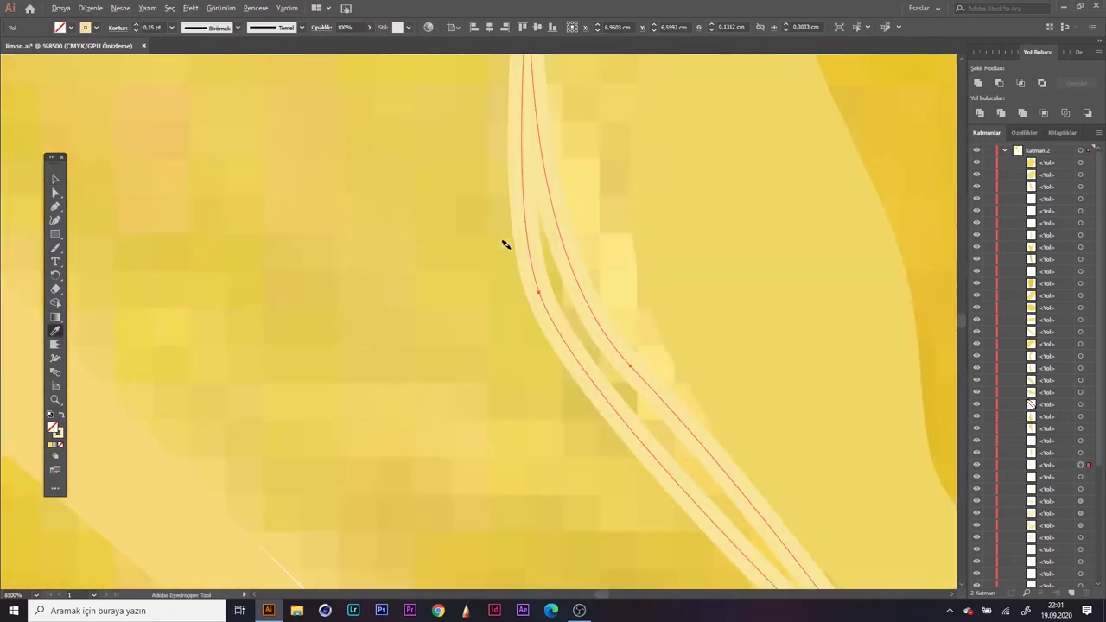
click(507, 242)
scroll(546, 245, down, 1)
click(546, 244)
click(55, 331)
scroll(361, 254, up, 1)
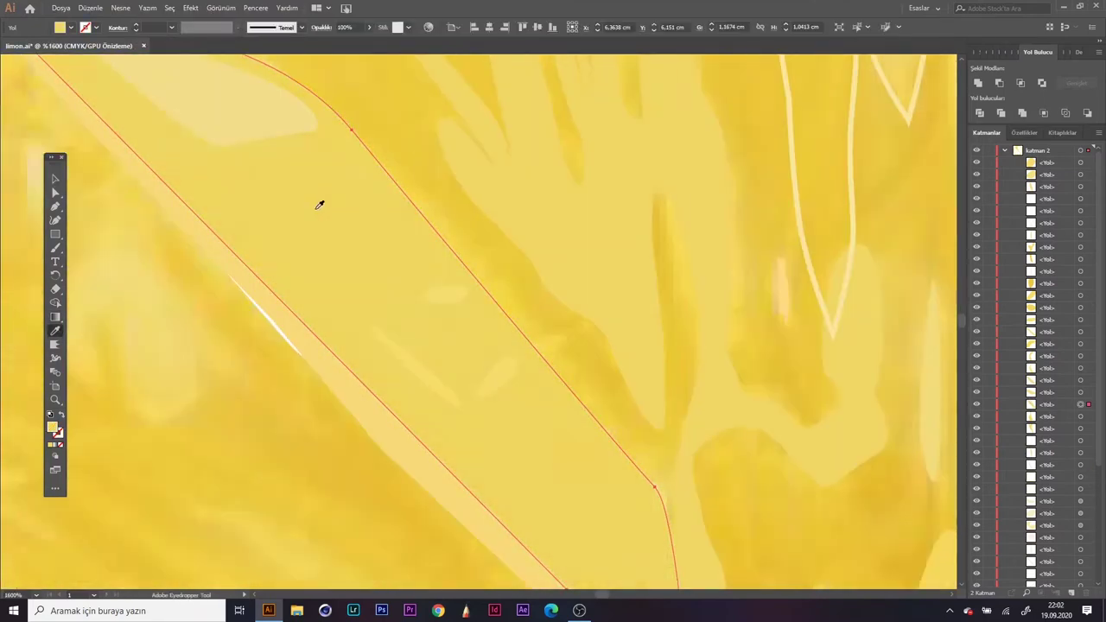
scroll(319, 205, down, 1)
scroll(396, 344, down, 2)
Step: Fill another thin highlight path with the sampled pulp colour
key(v)
key(ctrl+shift+a)
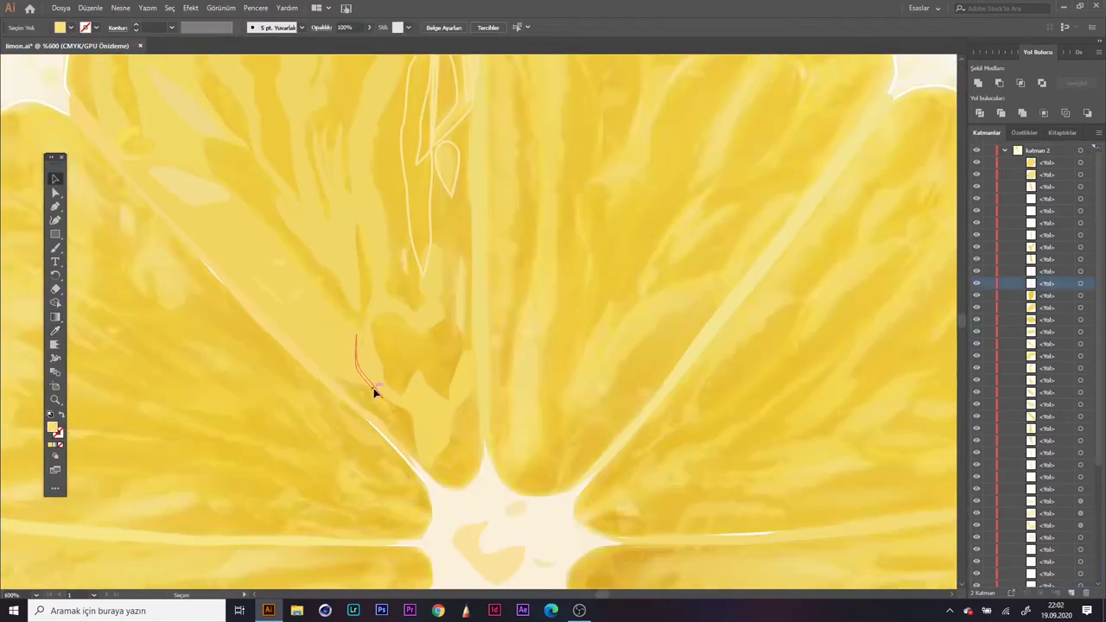
scroll(398, 363, down, 2)
click(398, 294)
click(56, 331)
scroll(395, 316, up, 3)
scroll(395, 316, up, 2)
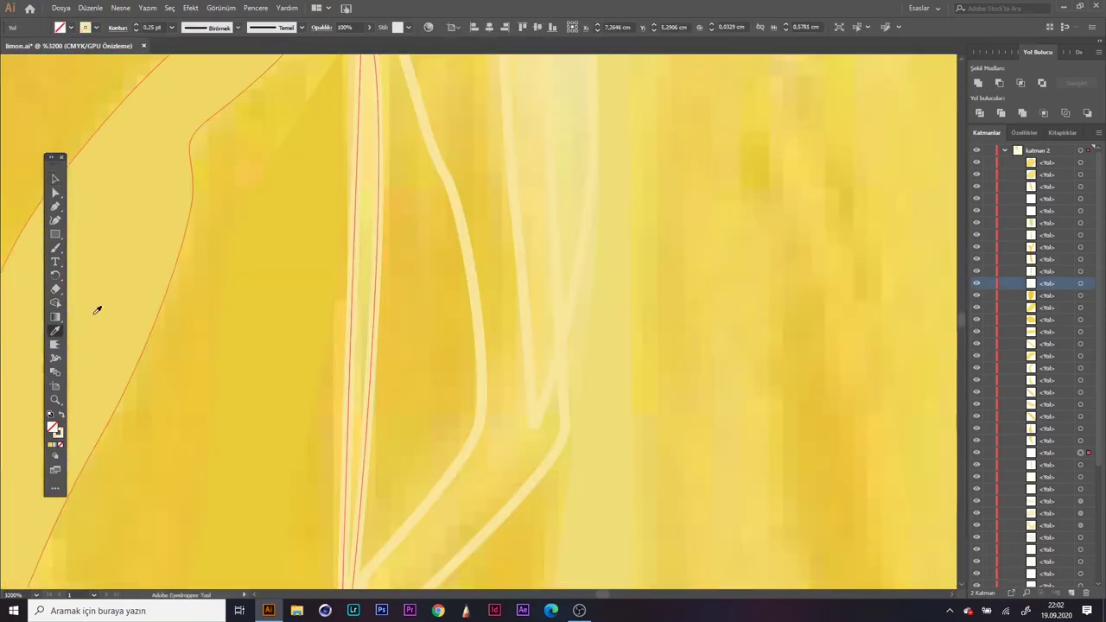
scroll(432, 329, down, 1)
scroll(583, 326, down, 3)
Step: Sample the photo's colour into the large lemon-segment path, then deselect
key(v)
key(ctrl+shift+a)
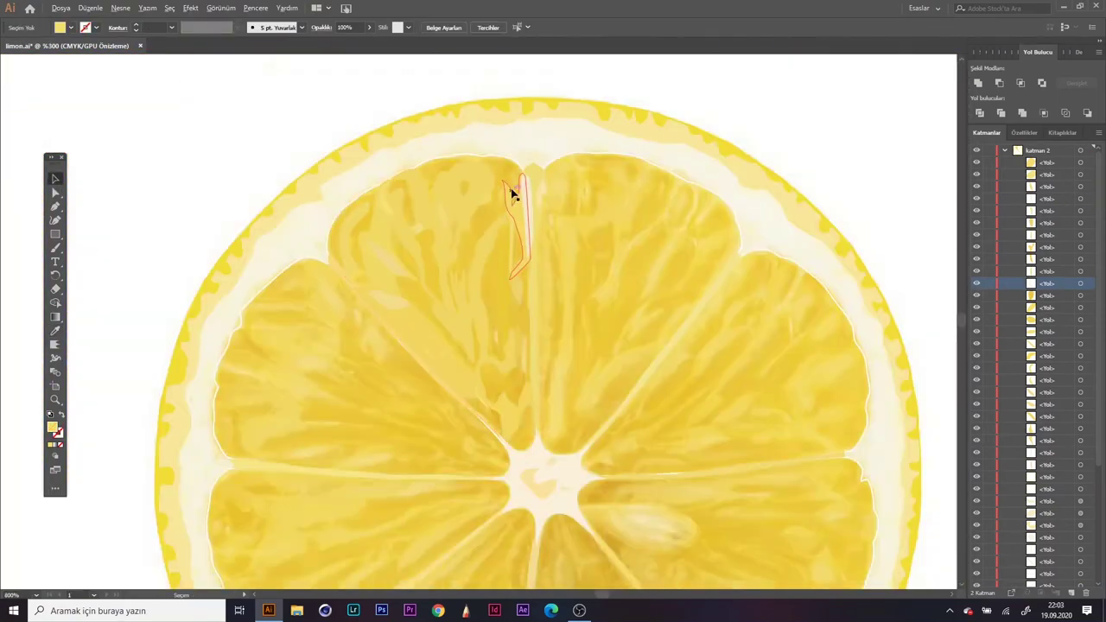
click(489, 275)
key(i)
scroll(756, 262, down, 2)
scroll(440, 251, up, 2)
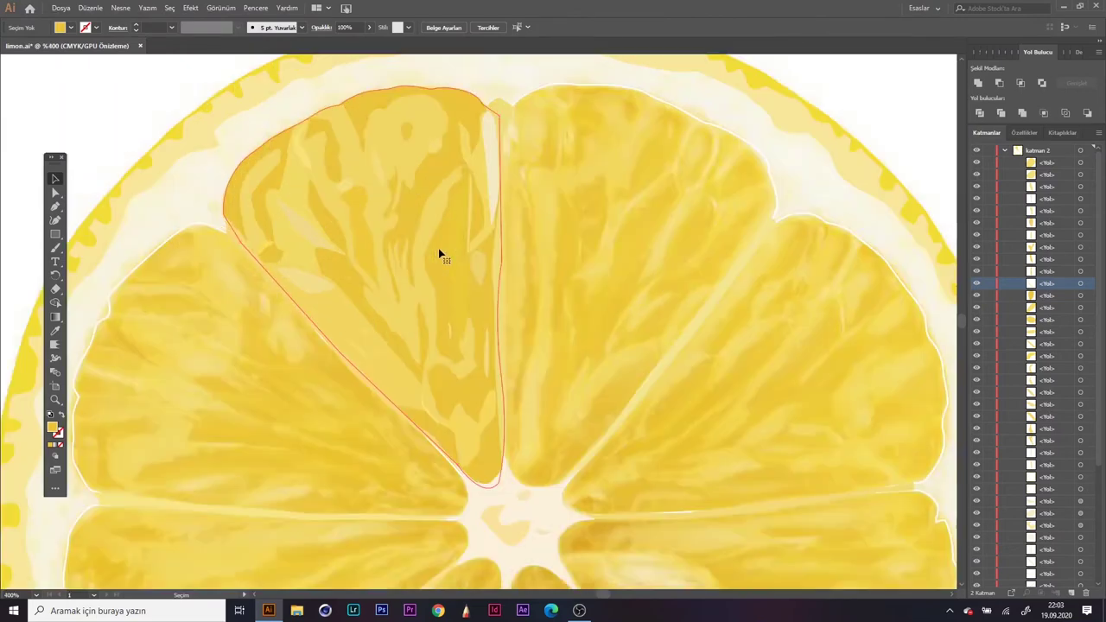
key(v)
key(ctrl+shift+a)
Step: Inspect the centre star-and-spokes shape and the larger wedge group, leaving them unchanged
click(538, 420)
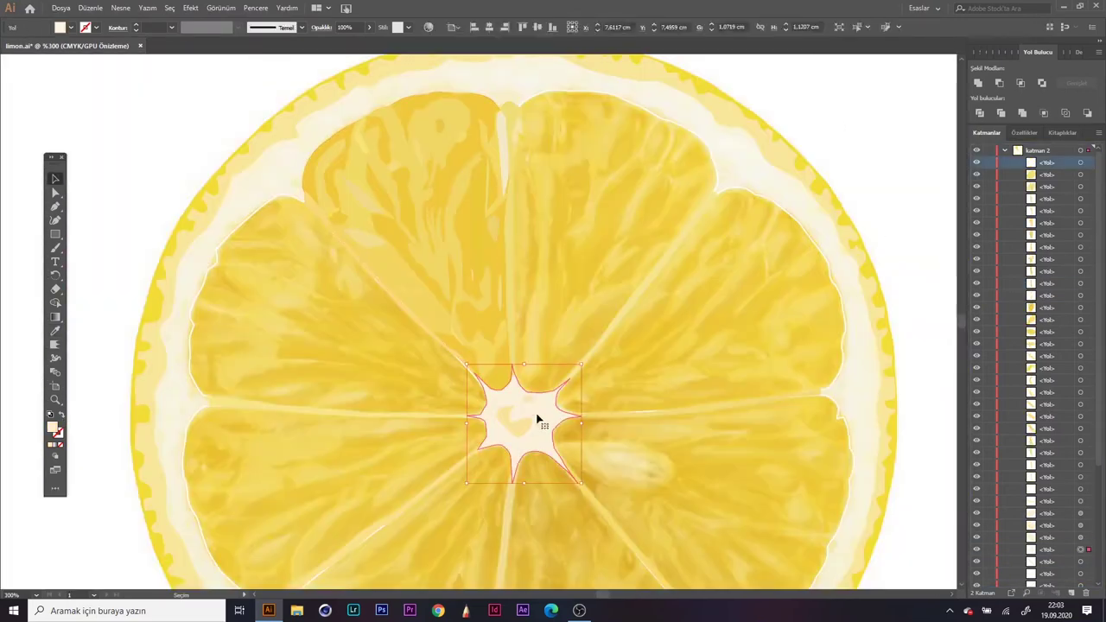
right_click(548, 424)
click(641, 422)
click(444, 351)
click(920, 342)
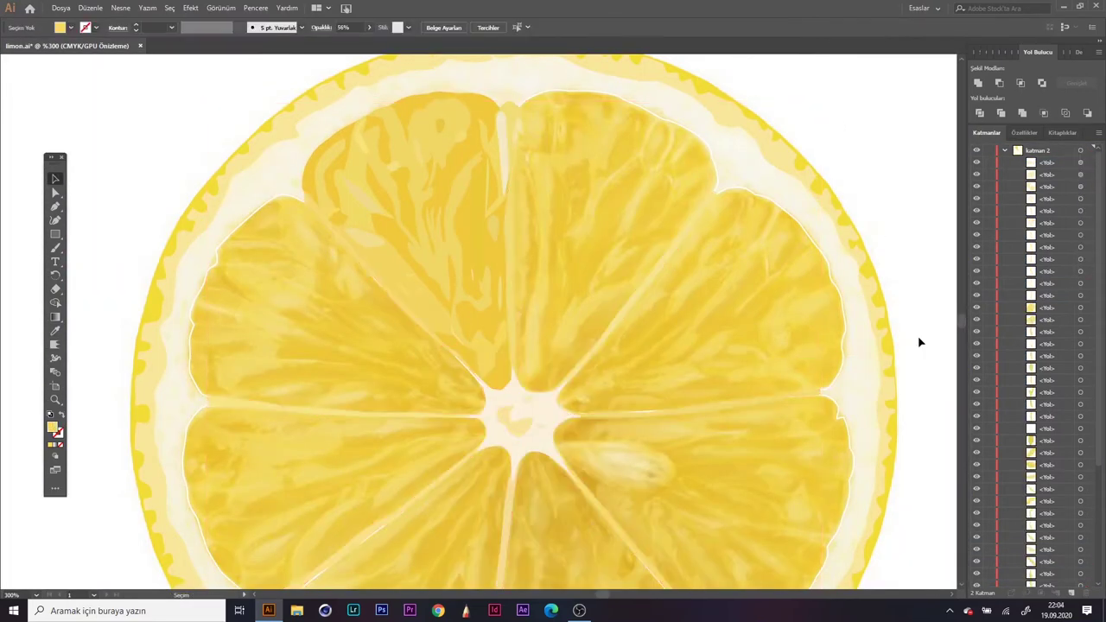
scroll(765, 313, down, 2)
Step: Give the traced shadow path a fill and move it lower in Layers
click(1005, 150)
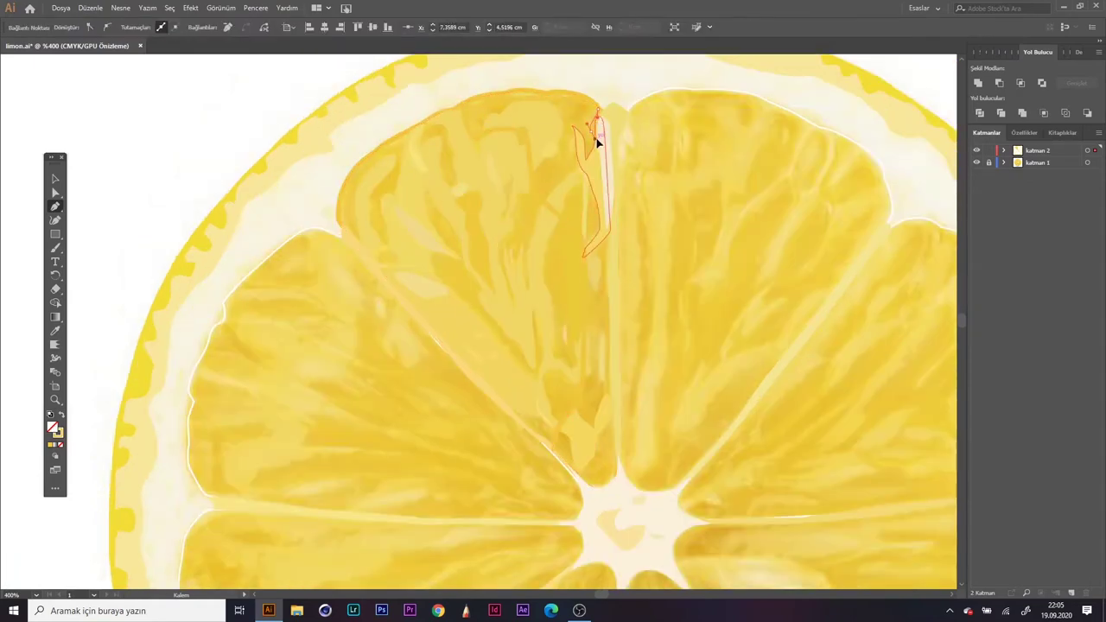
key(shift+x)
key(v)
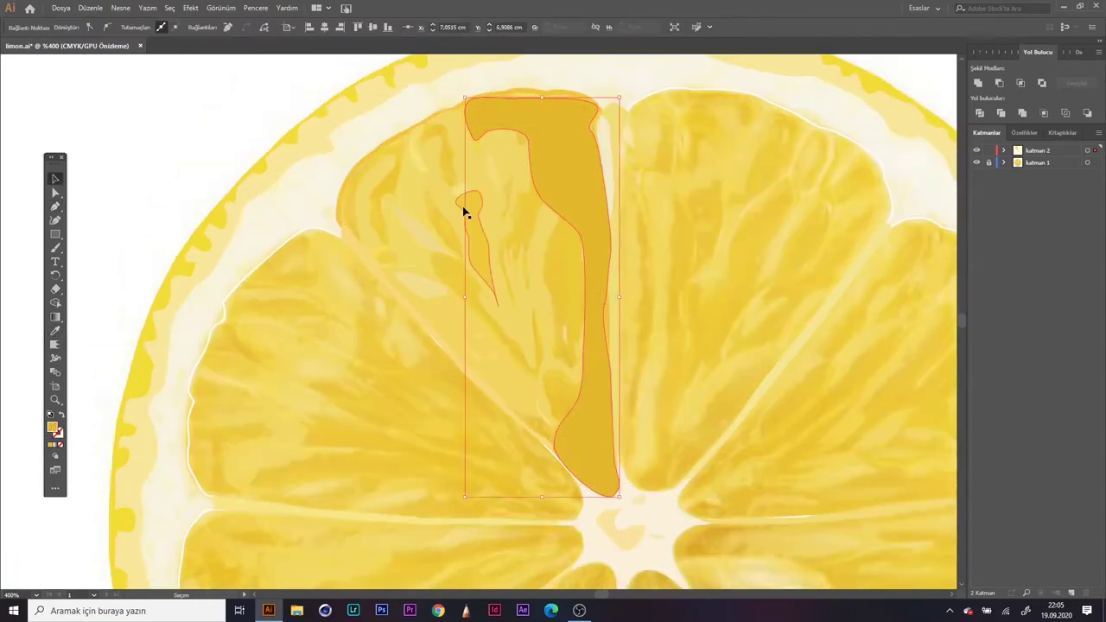
drag(1042, 452, 1042, 453)
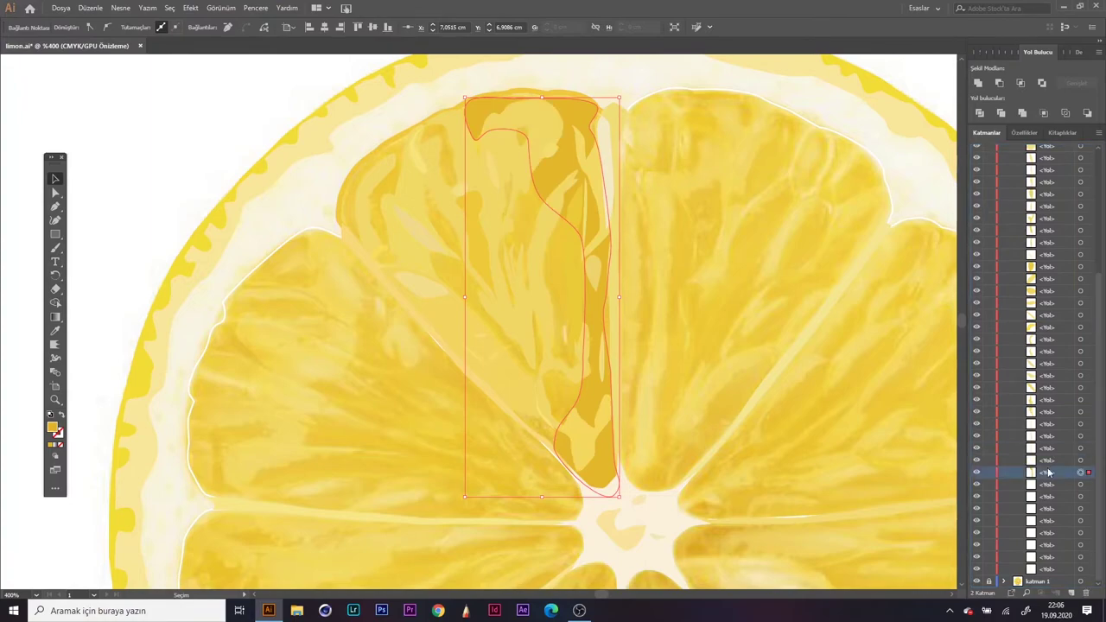
Step: Check the whole lemon slice and reselect the new shadow shape
click(116, 239)
key(ctrl+minus)
key(ctrl+minus)
key(ctrl+minus)
key(ctrl+plus)
key(ctrl+plus)
key(ctrl+plus)
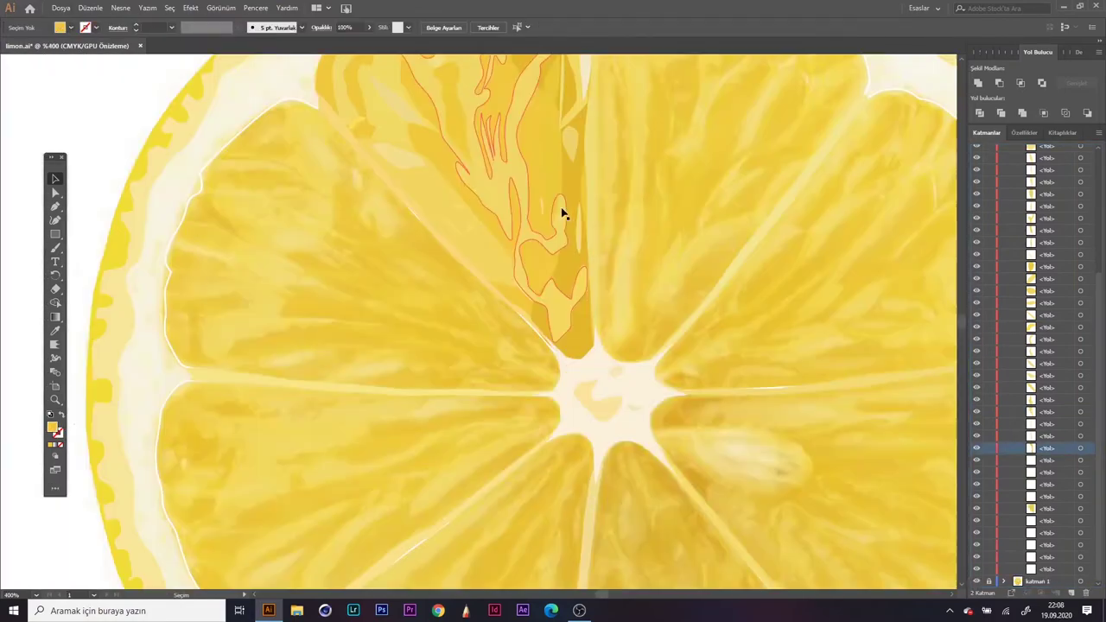
click(558, 156)
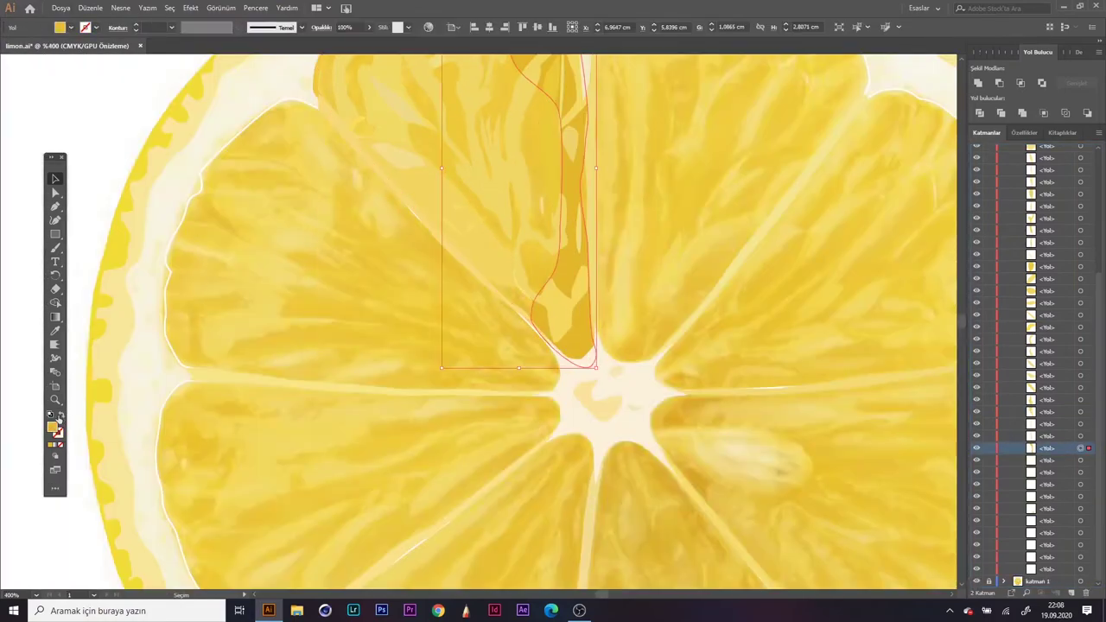
Step: Begin a new pen path on the neighbouring wedge
key(ctrl+minus)
key(ctrl+minus)
key(ctrl+plus)
key(p)
click(549, 376)
click(654, 245)
Step: Trace a highlight running up the wedge and close its path
key(ctrl+plus)
drag(541, 345, 555, 336)
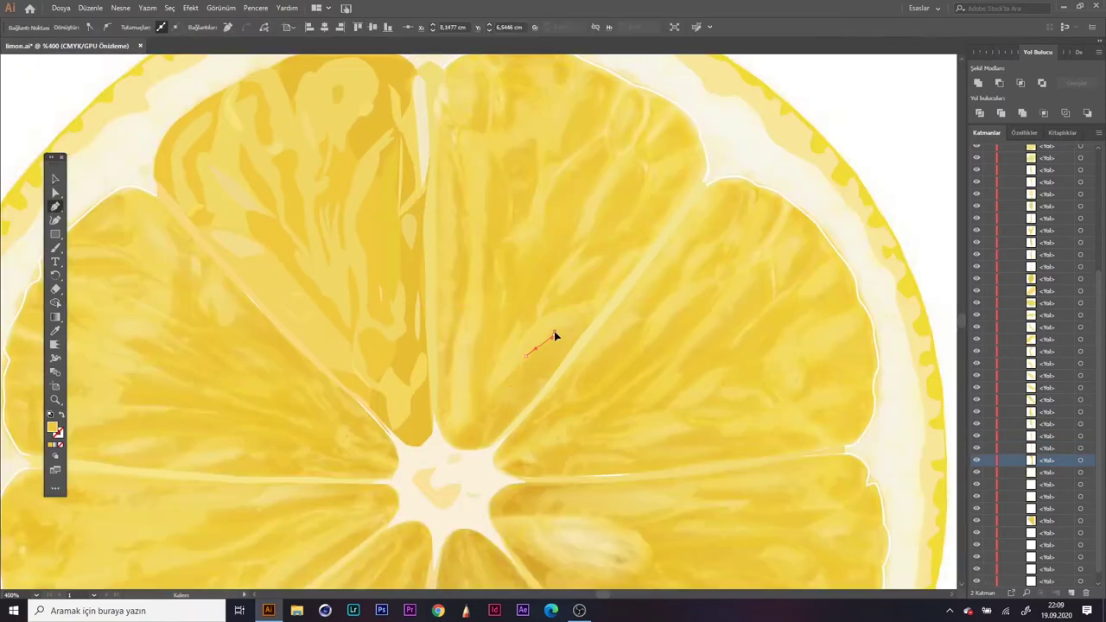
click(483, 272)
click(484, 210)
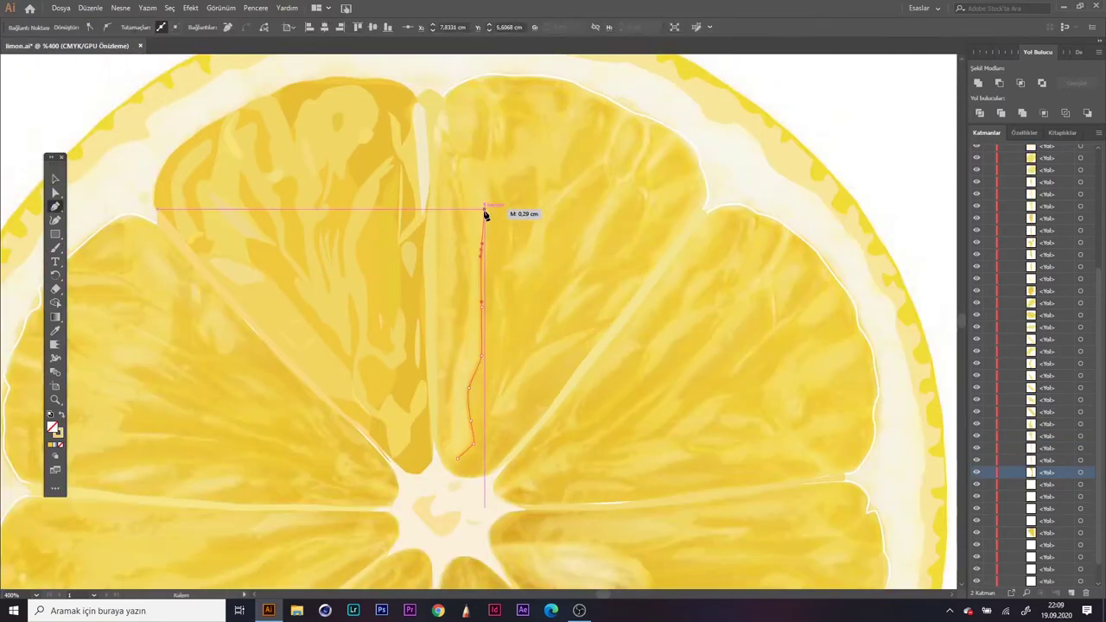
click(459, 462)
Step: Trace a highlight down along the wedge divider
click(444, 189)
click(439, 223)
click(442, 273)
click(443, 313)
click(441, 361)
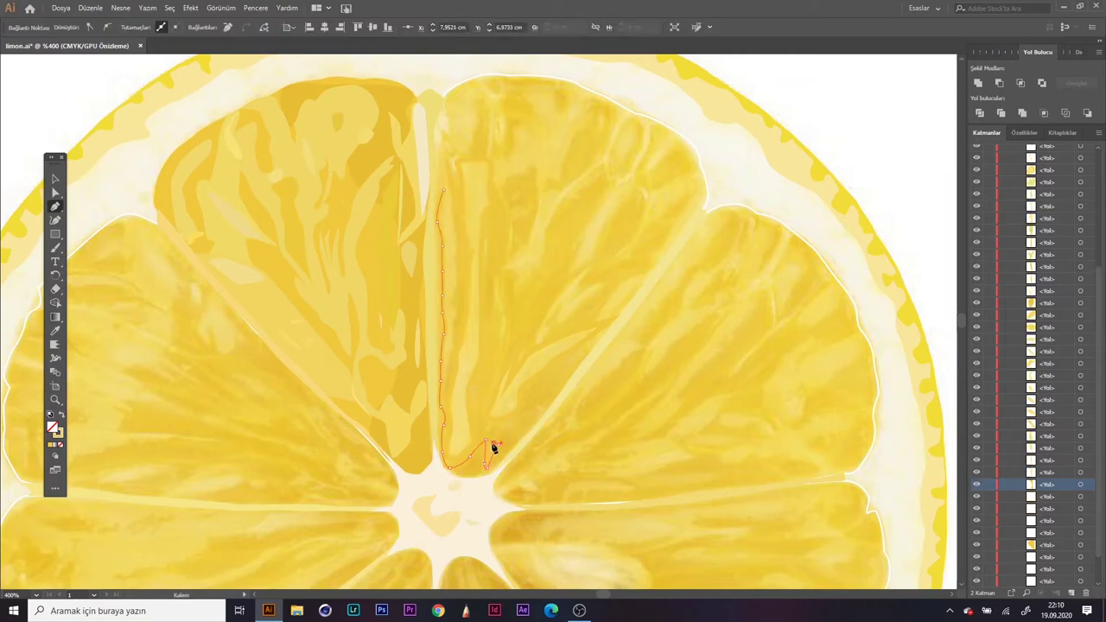
Step: Trace several pulp highlight shapes along the wedge edge and top rind
click(450, 348)
drag(449, 194, 440, 155)
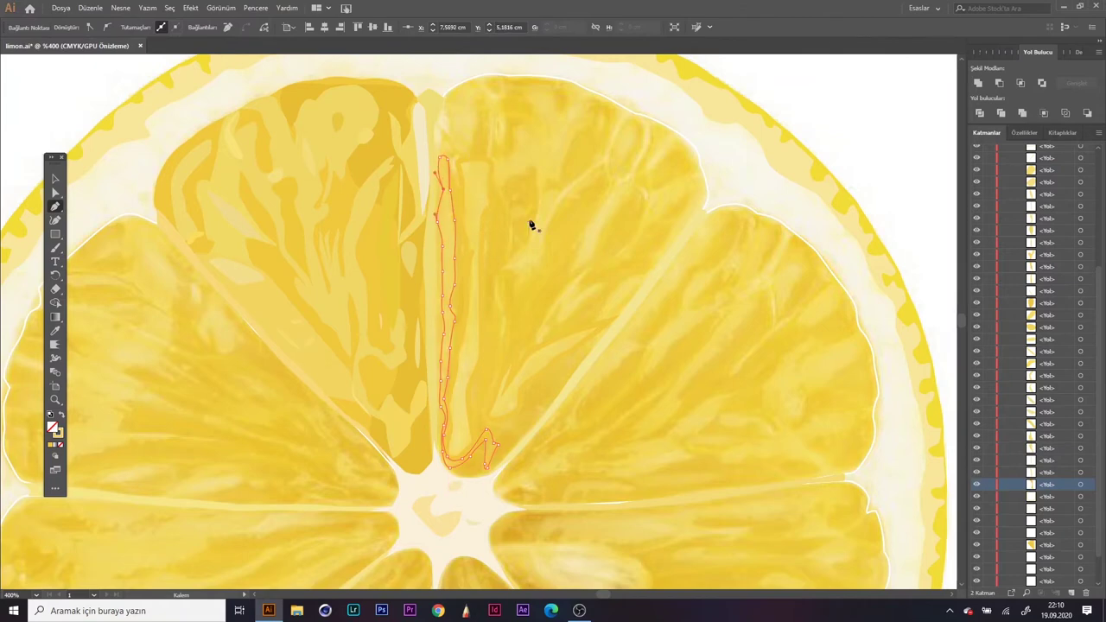
drag(593, 268, 542, 345)
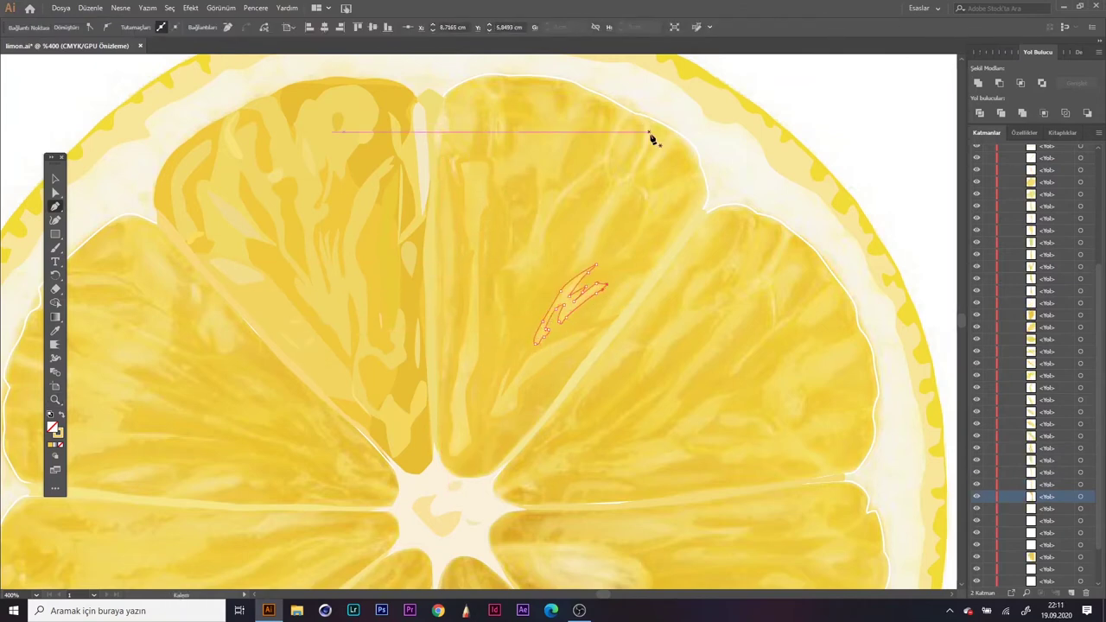
drag(640, 119, 563, 233)
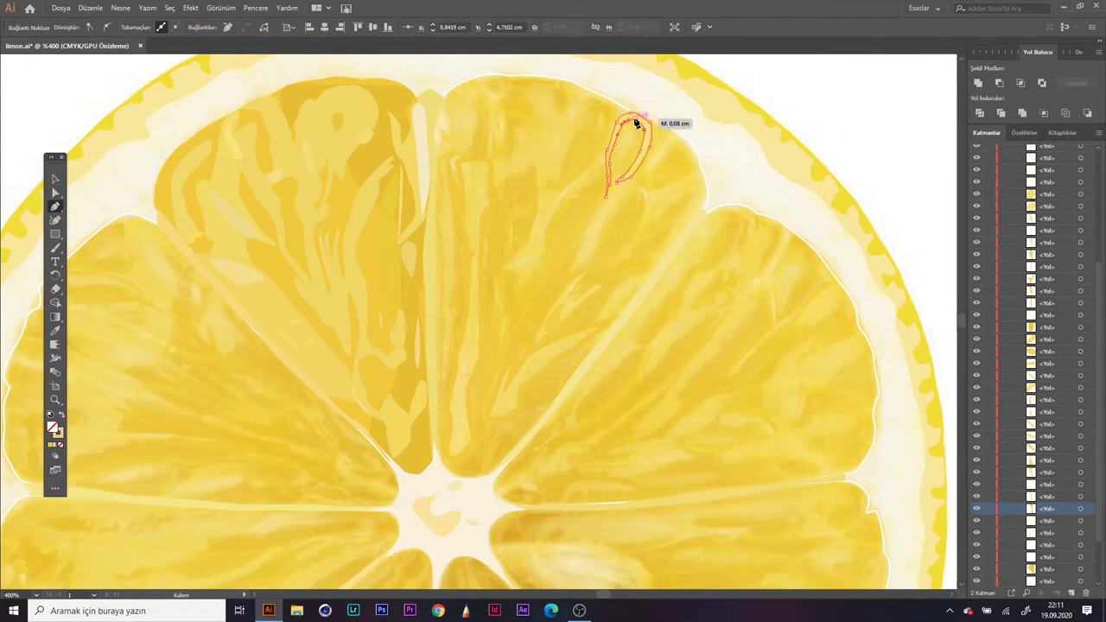
mouse_move(574, 271)
mouse_down()
mouse_move(632, 186)
mouse_move(691, 140)
mouse_up()
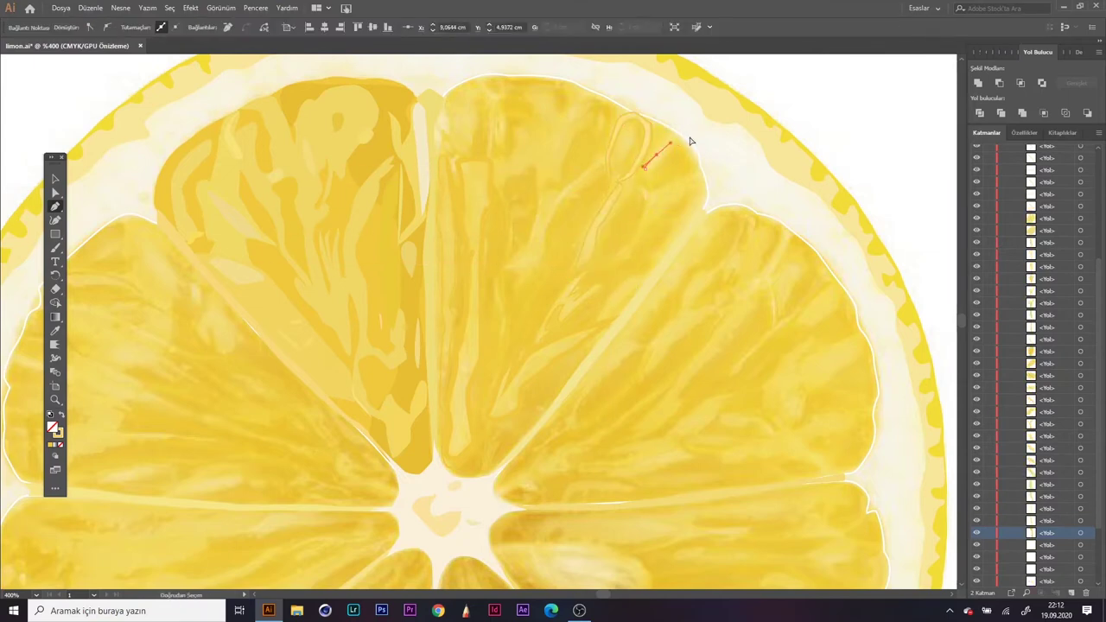
drag(610, 257, 683, 180)
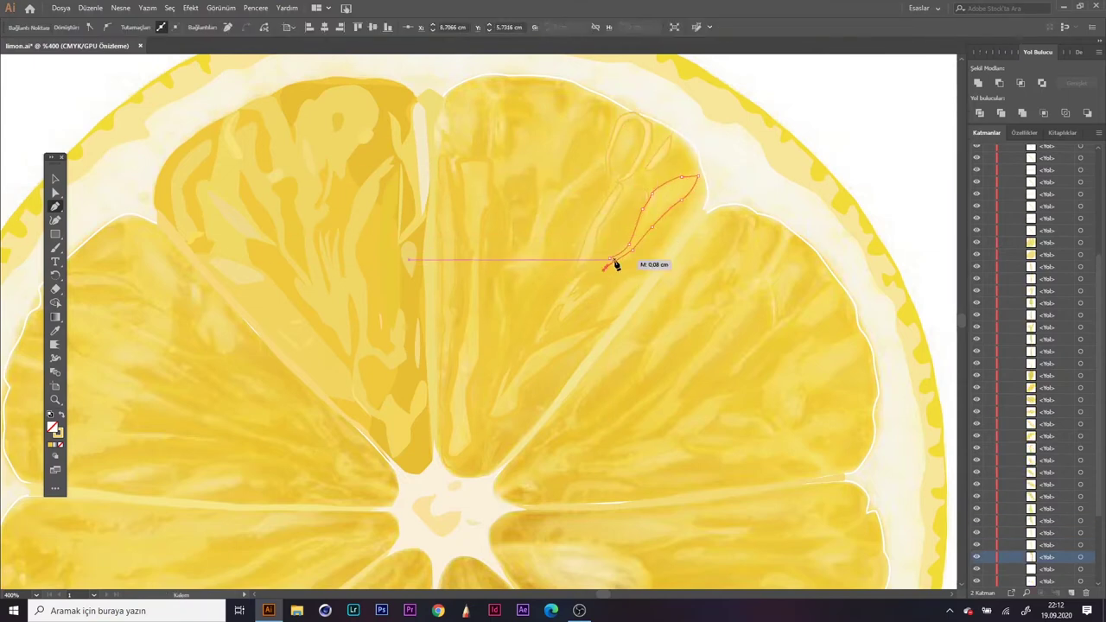
drag(593, 341, 588, 354)
Step: Trace an upward highlight stroke, the segment's top, and a short highlight
scroll(495, 178, up, 2)
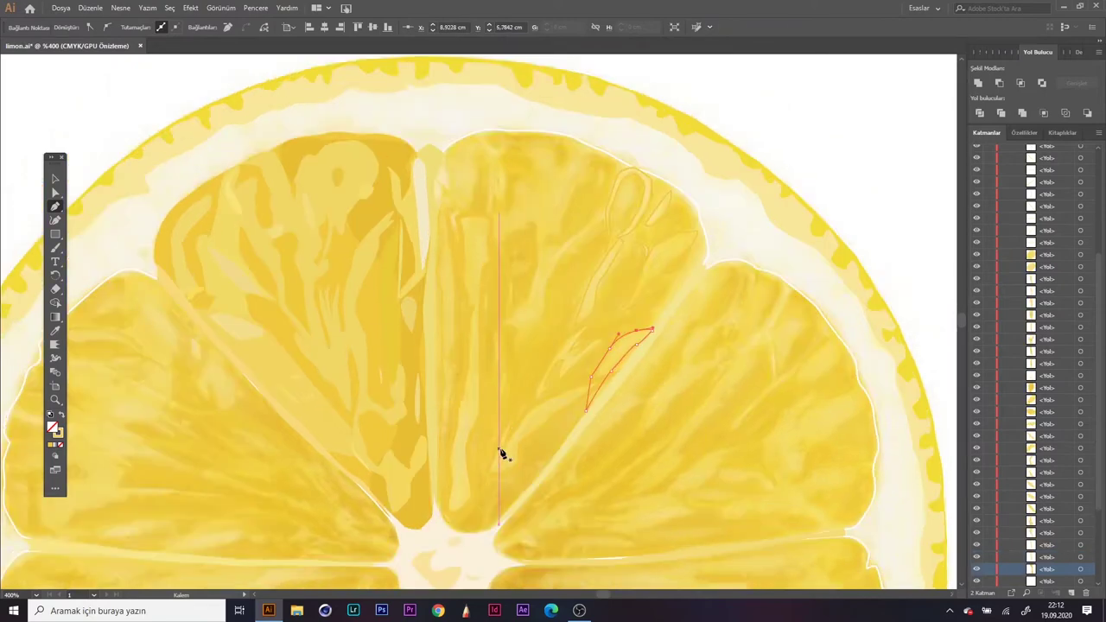
drag(494, 435, 498, 352)
drag(492, 217, 617, 133)
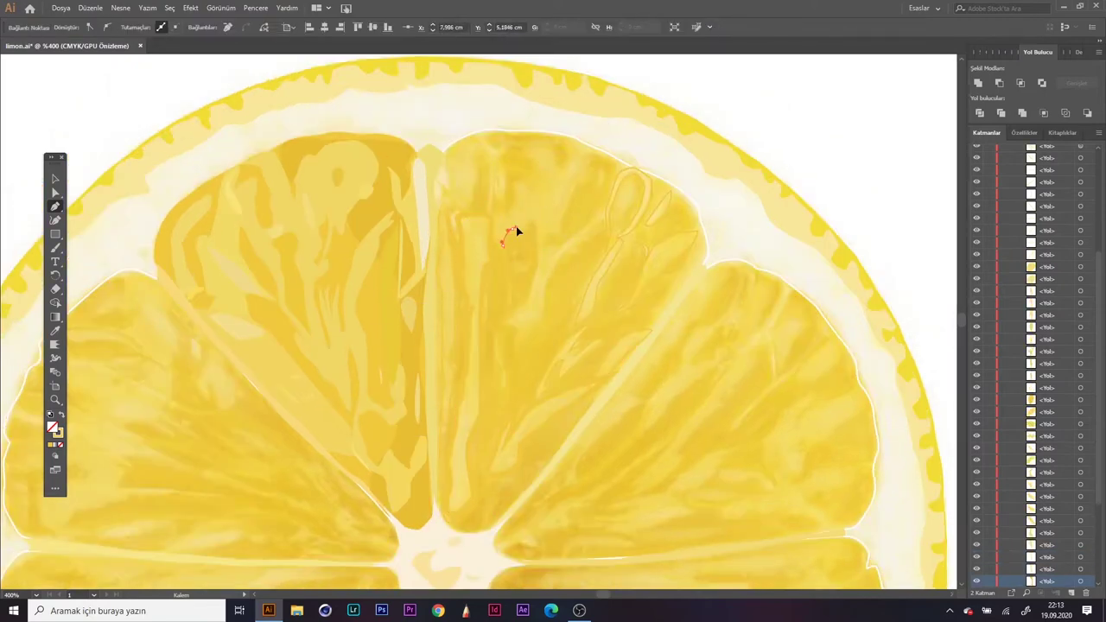
mouse_move(516, 231)
mouse_down()
mouse_move(534, 291)
mouse_move(607, 218)
mouse_move(560, 250)
mouse_up()
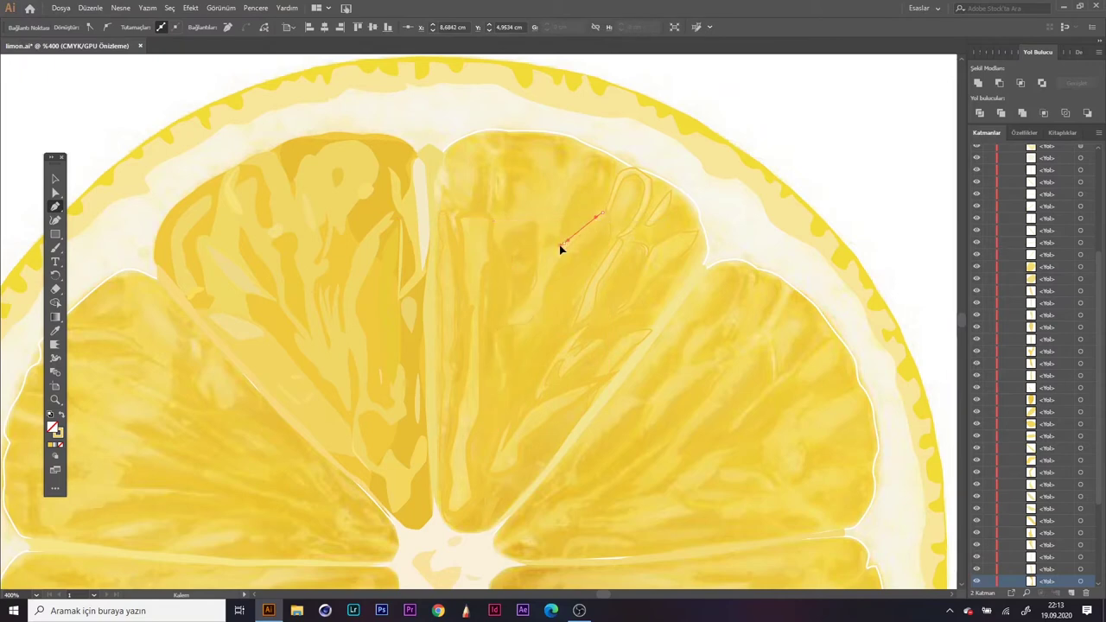
mouse_move(549, 197)
mouse_down()
mouse_move(562, 143)
mouse_move(499, 198)
mouse_move(508, 143)
mouse_up()
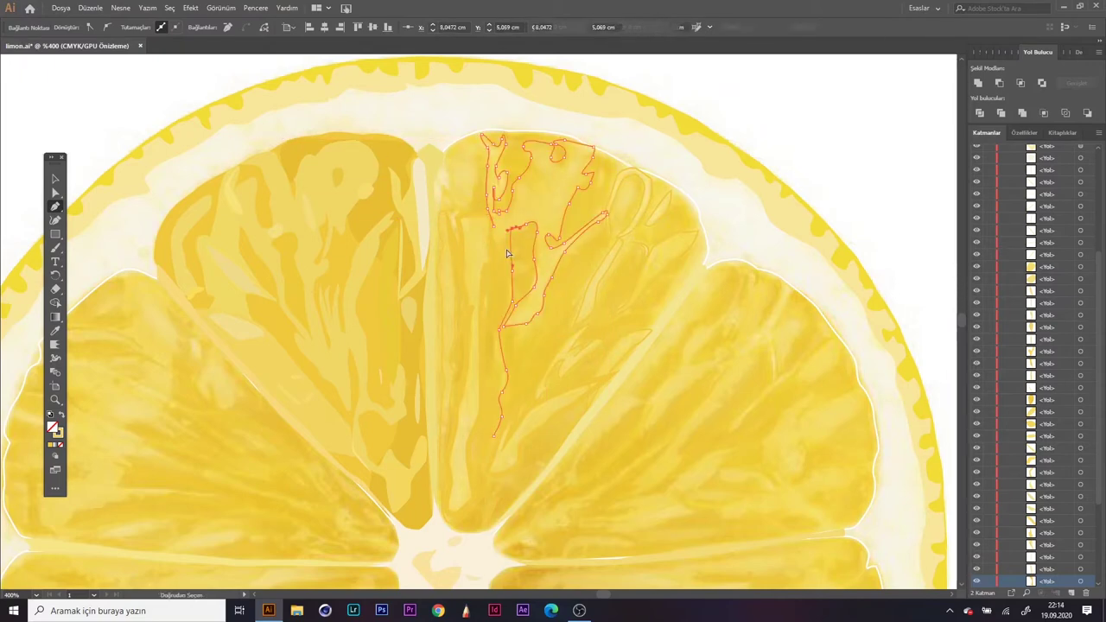
drag(506, 267, 501, 319)
drag(495, 398, 496, 427)
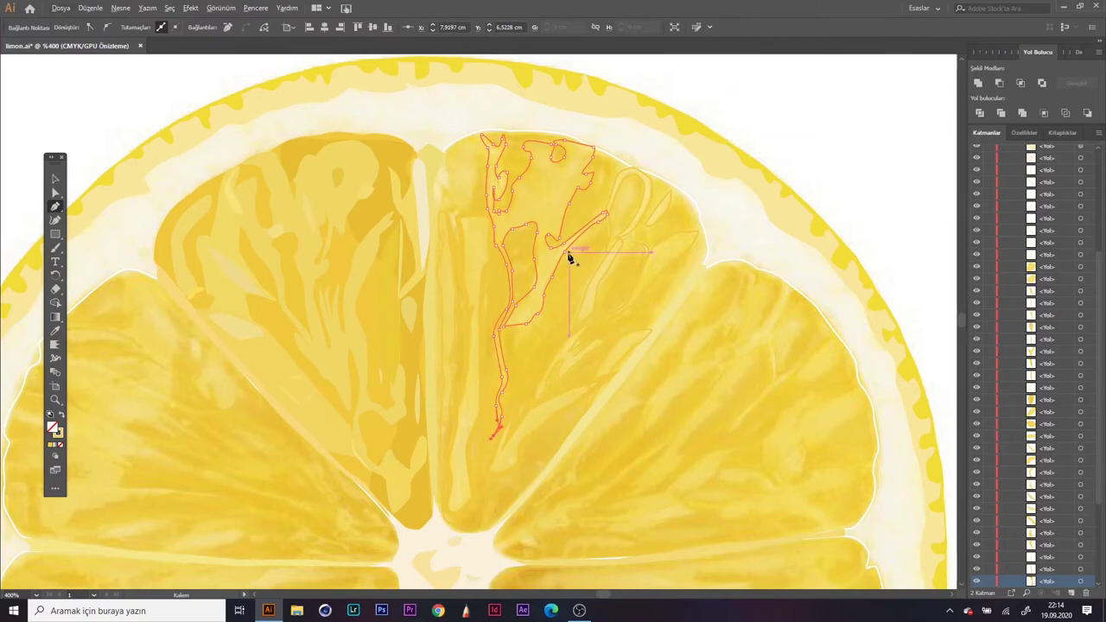
Step: Draw and close a pulp loop near the wedge top
scroll(566, 225, up, 2)
drag(546, 153, 539, 167)
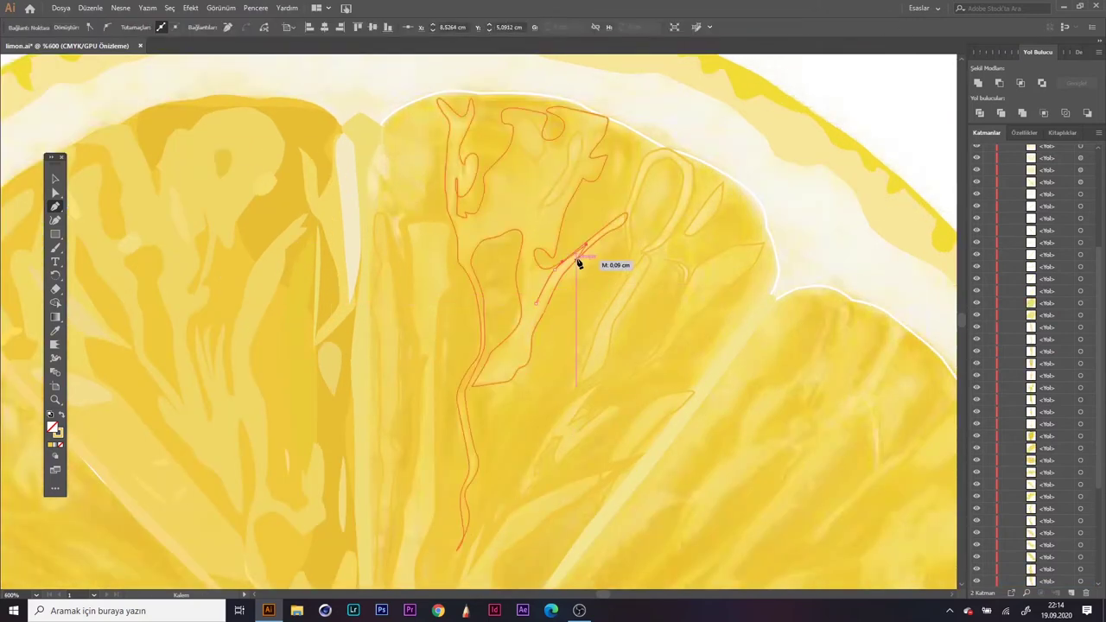
mouse_move(586, 232)
mouse_down()
mouse_move(506, 378)
mouse_move(524, 321)
mouse_move(527, 230)
mouse_up()
scroll(612, 211, down, 1)
scroll(611, 210, down, 4)
scroll(491, 156, down, 1)
Step: Zoom in and select the small traced paths near the top edge
key(ctrl+minus)
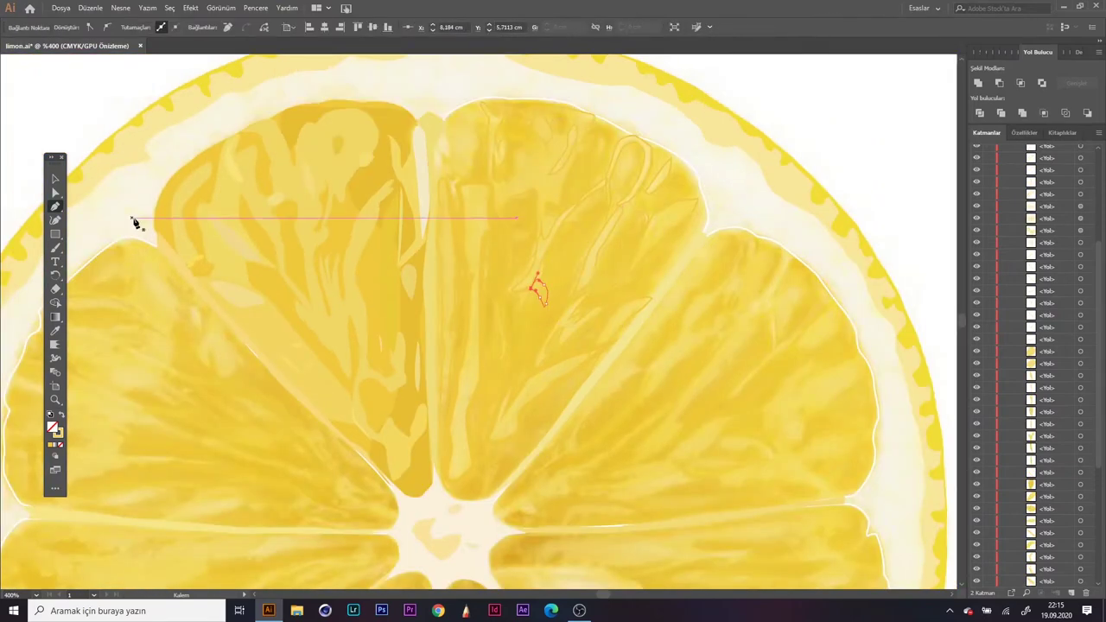
key(v)
click(454, 75)
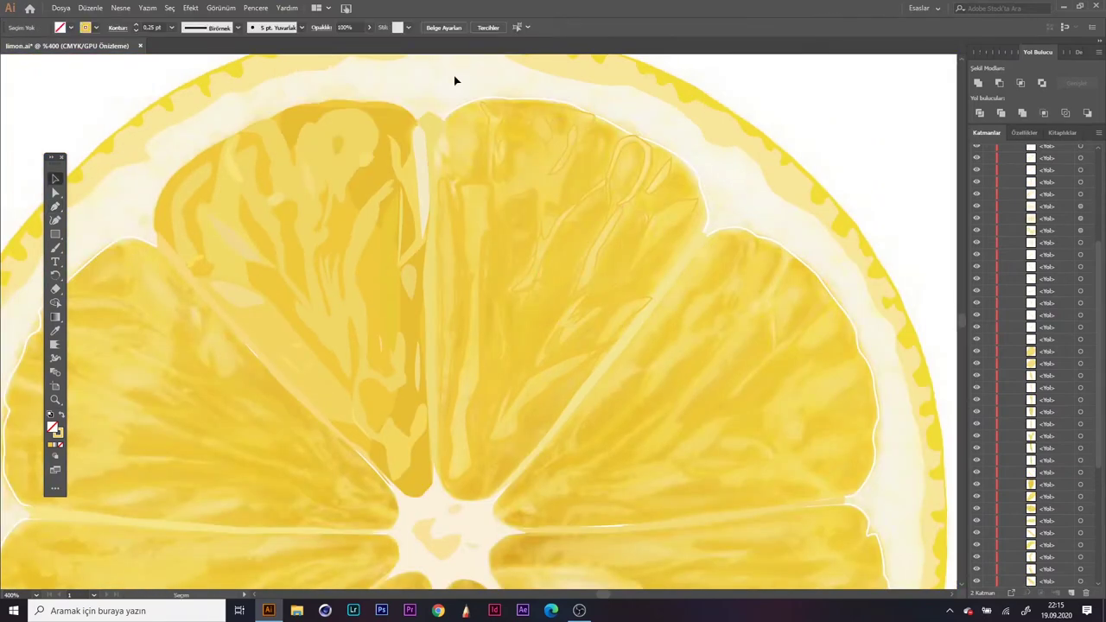
key(ctrl+plus)
key(ctrl+plus)
key(ctrl+plus)
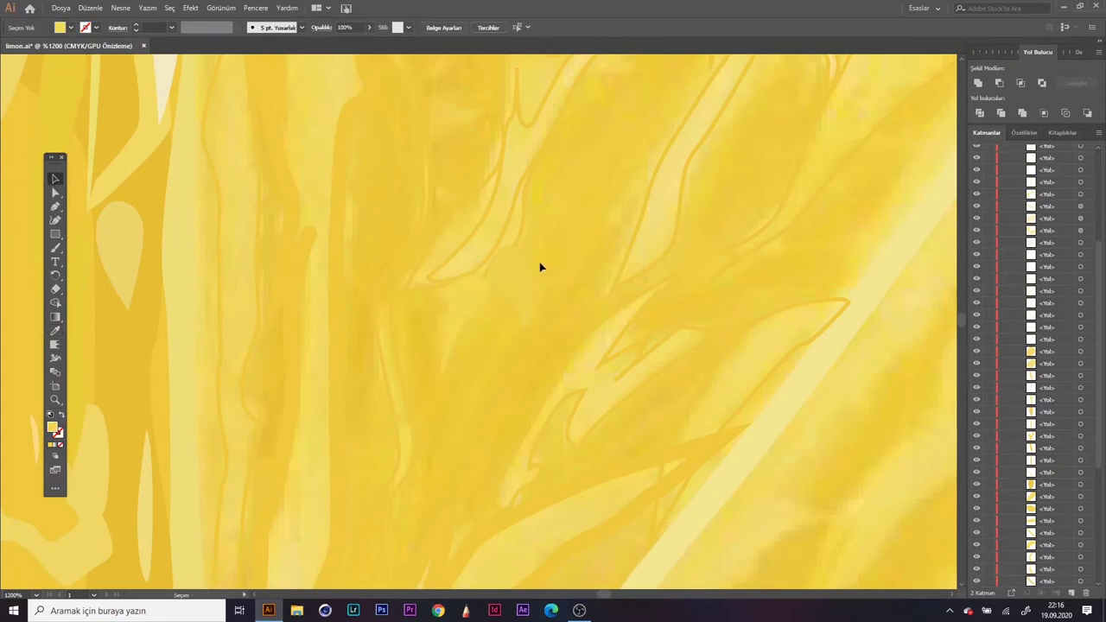
scroll(561, 199, up, 3)
click(583, 133)
scroll(279, 220, up, 5)
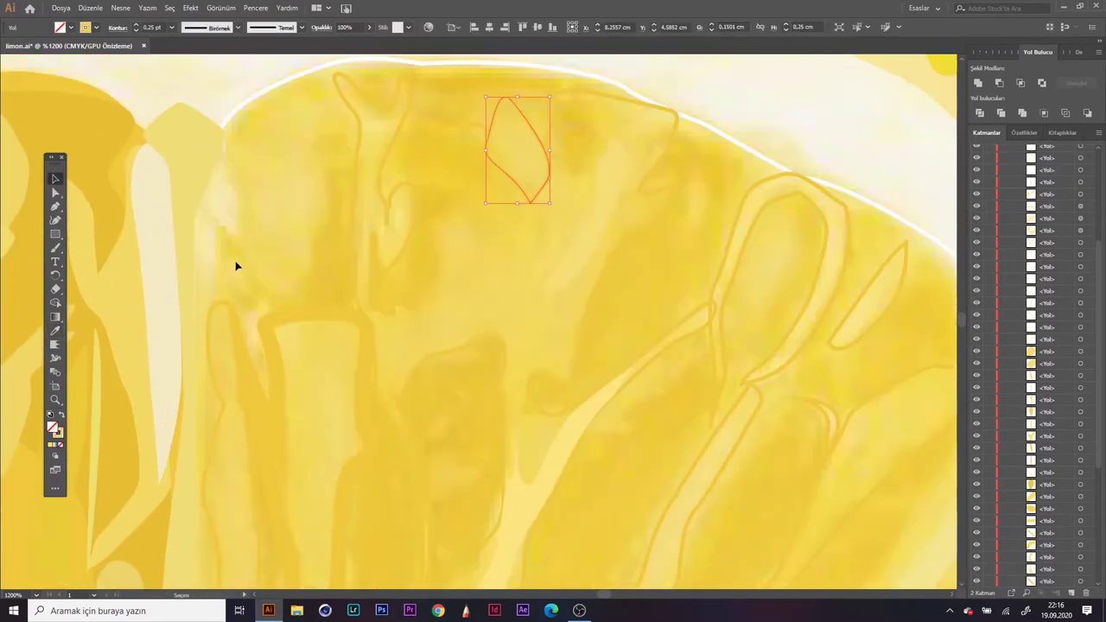
scroll(415, 199, up, 1)
click(374, 160)
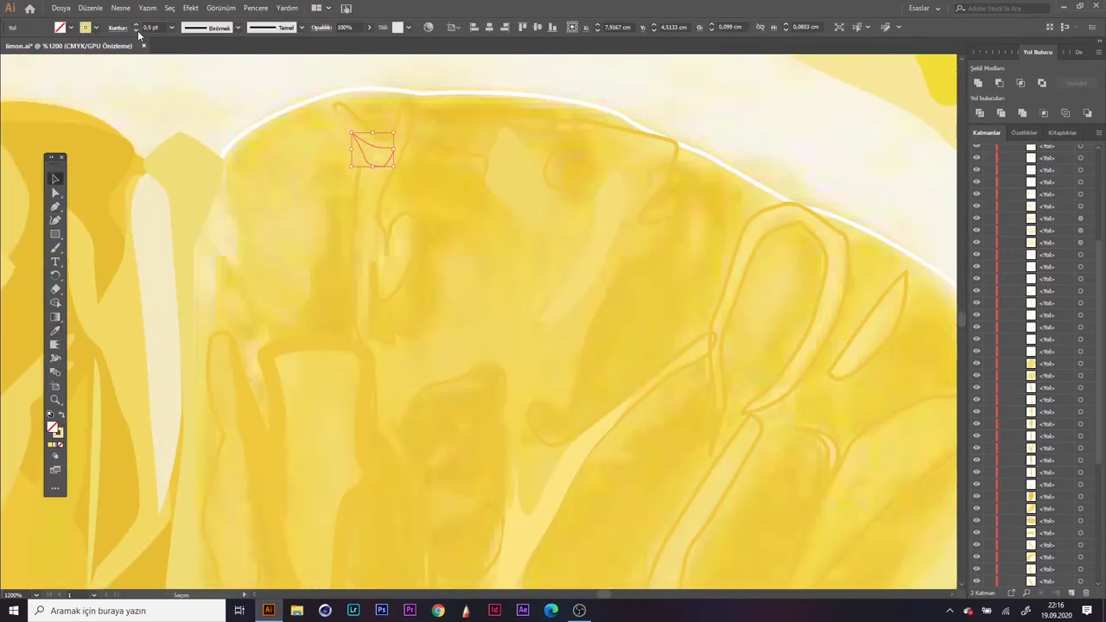
Step: Draw a small curved highlight path, then select the leaf-shaped and triangular paths
key(p)
drag(381, 268, 376, 257)
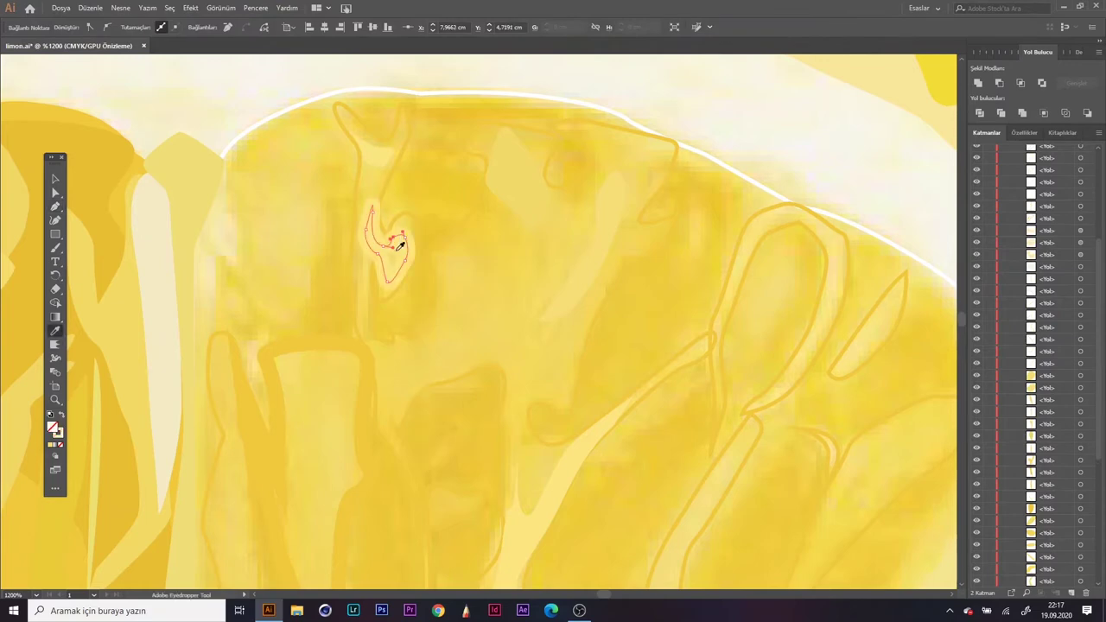
click(401, 247)
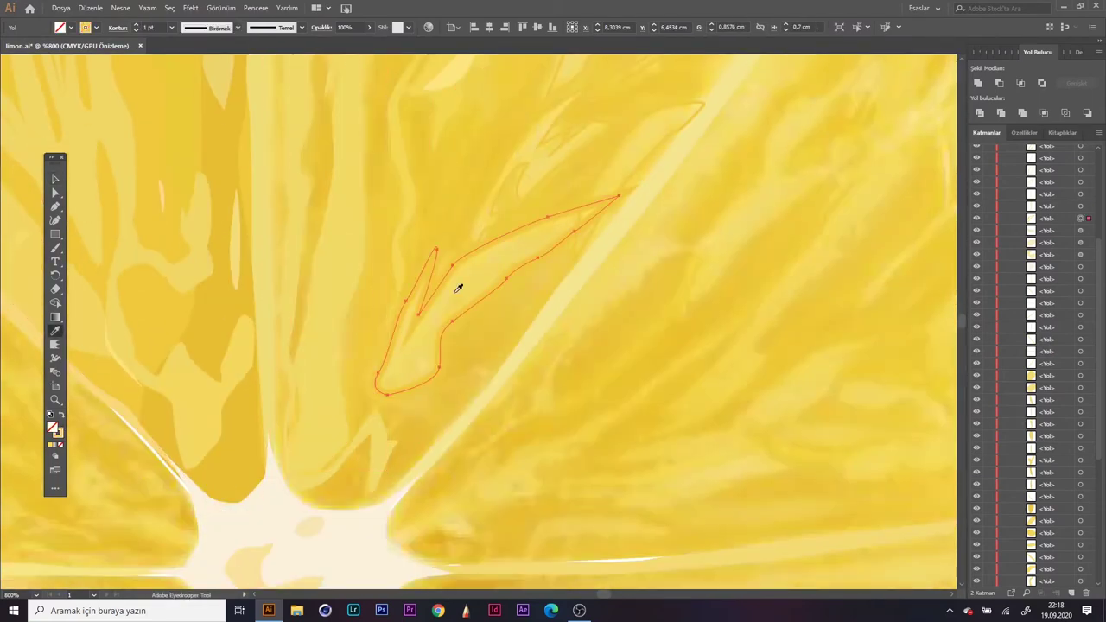
click(458, 286)
click(55, 192)
click(461, 370)
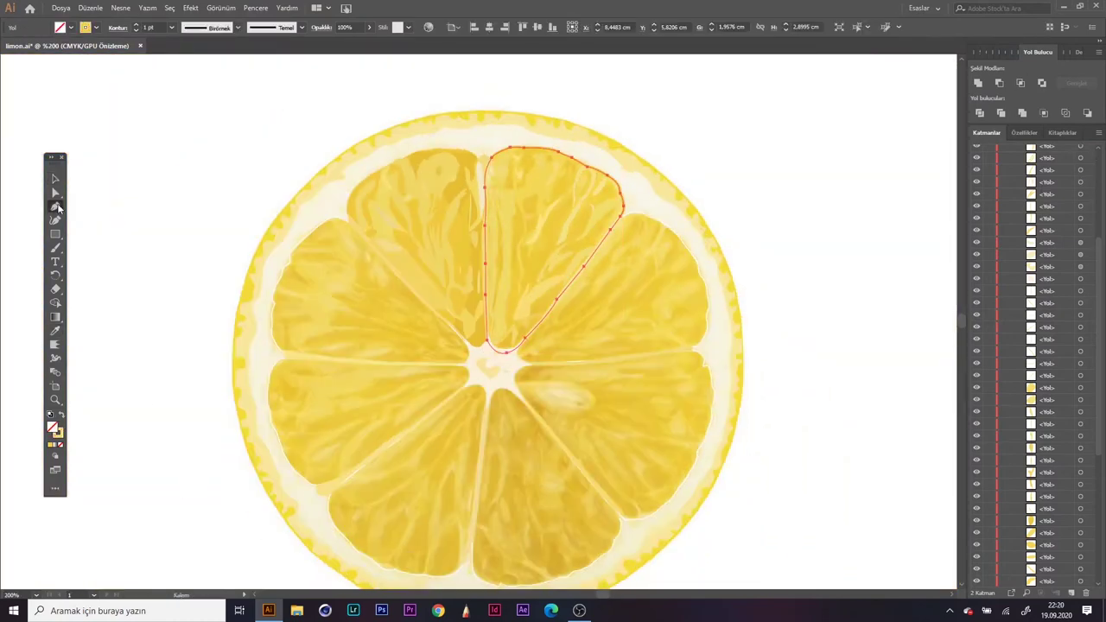
Step: Complete the two-lobed shadow outline in the upper wedge
click(544, 326)
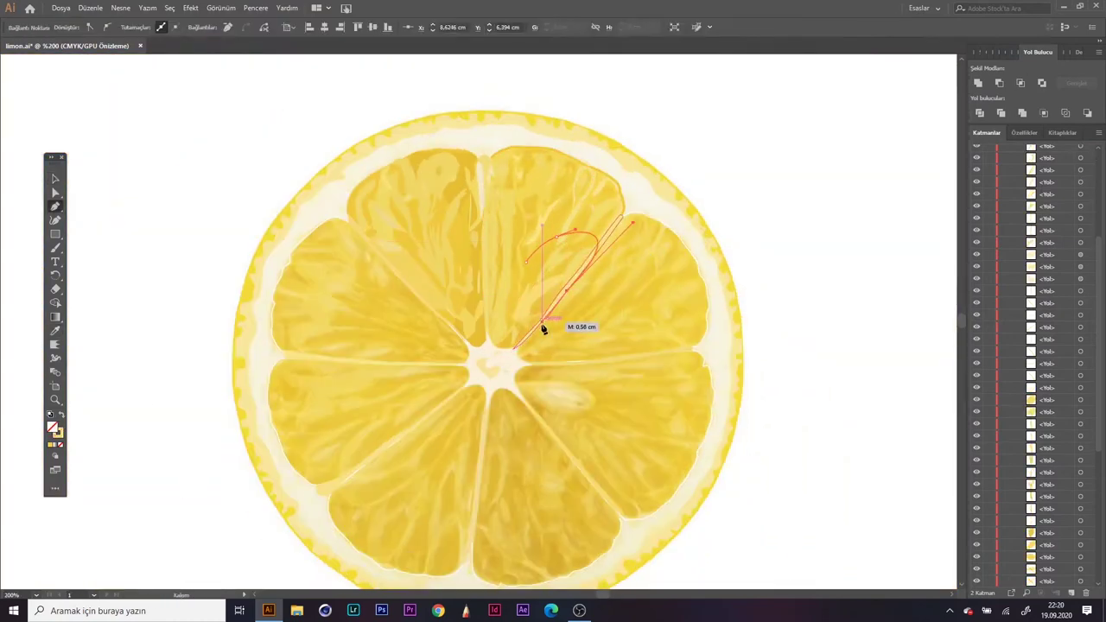
click(487, 244)
click(519, 178)
Step: Fill it with yellow sampled from the photo, deselect, and show the photo layer
key(i)
click(554, 268)
key(v)
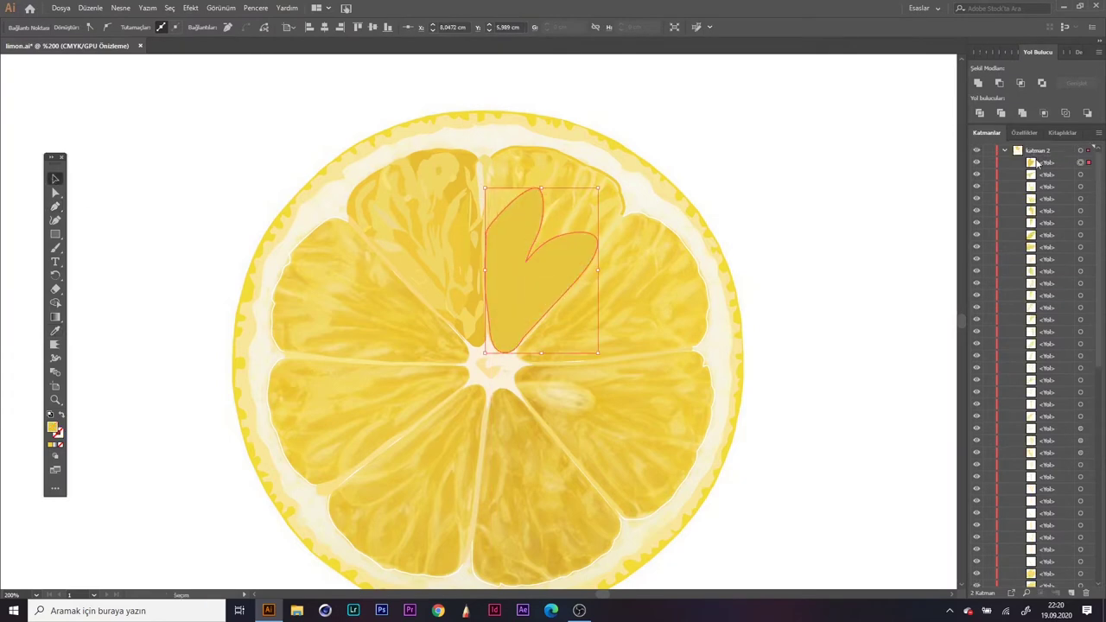
click(747, 475)
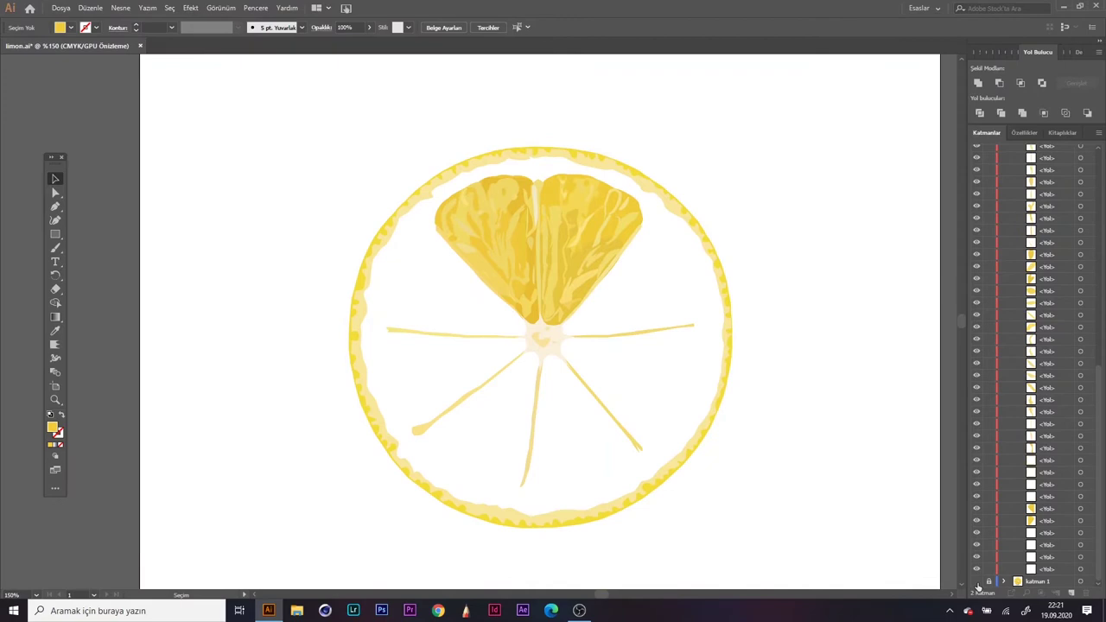
click(977, 582)
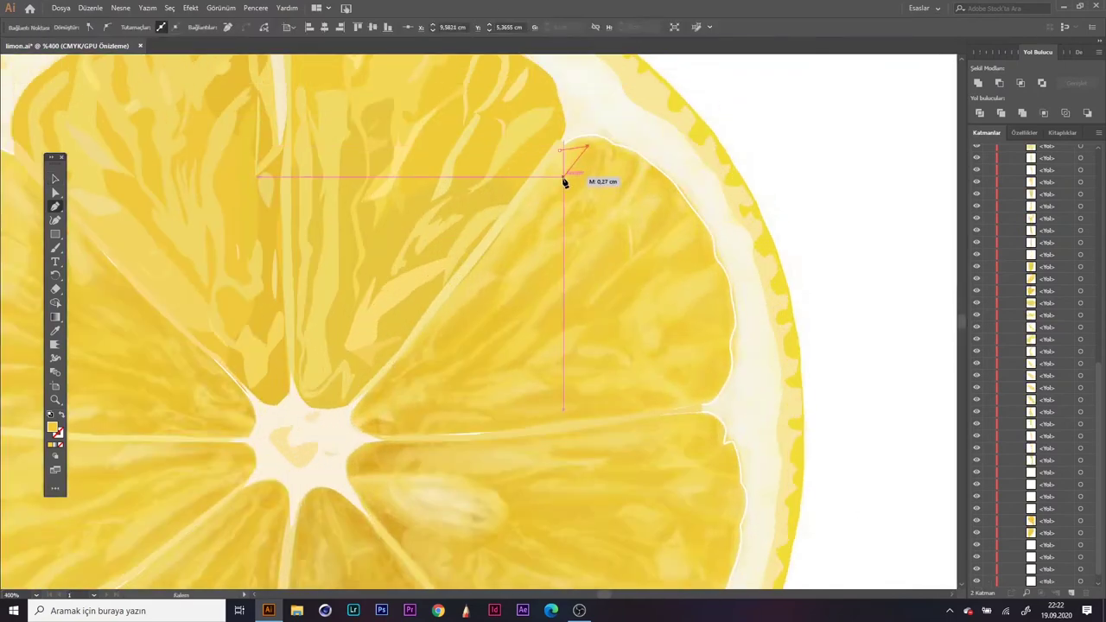
Step: Close the current path and outline pulp highlights along the right edge of the wedge
click(579, 132)
click(484, 271)
click(430, 323)
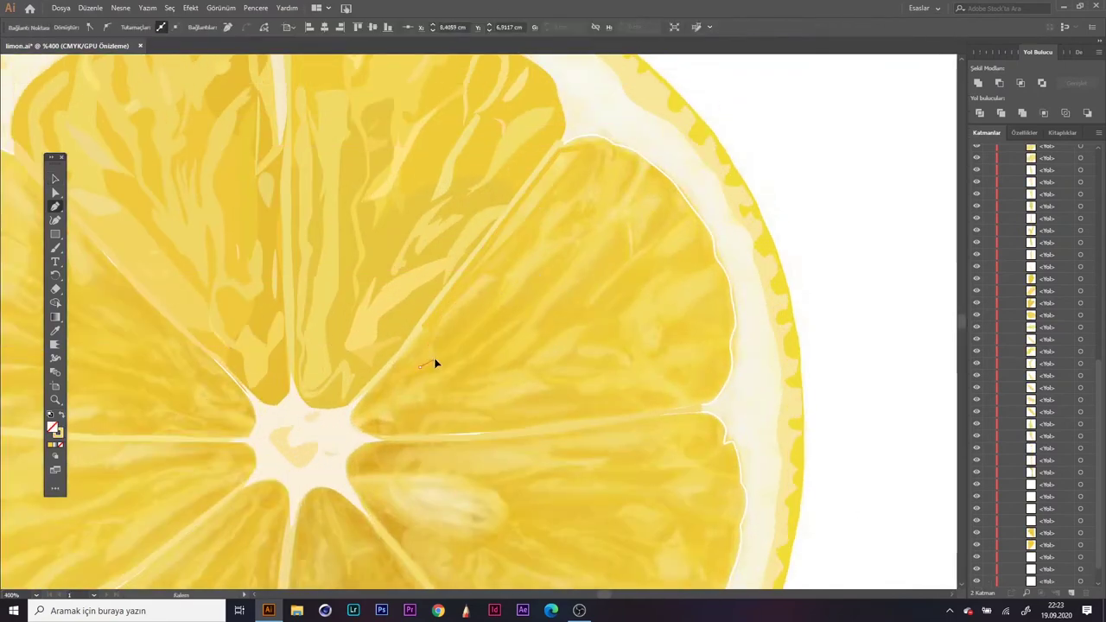
click(597, 154)
click(583, 184)
click(569, 201)
click(551, 210)
click(542, 222)
click(566, 251)
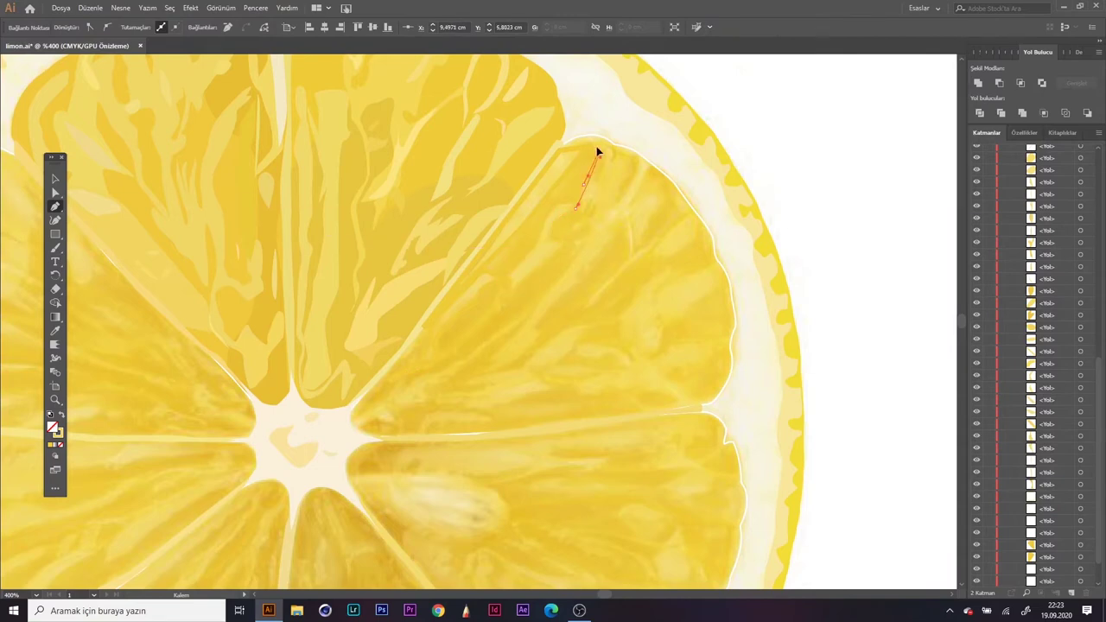
Step: Trace a long pulp highlight running from the wedge rim toward the centre
click(644, 158)
click(614, 208)
click(588, 219)
click(564, 275)
click(538, 303)
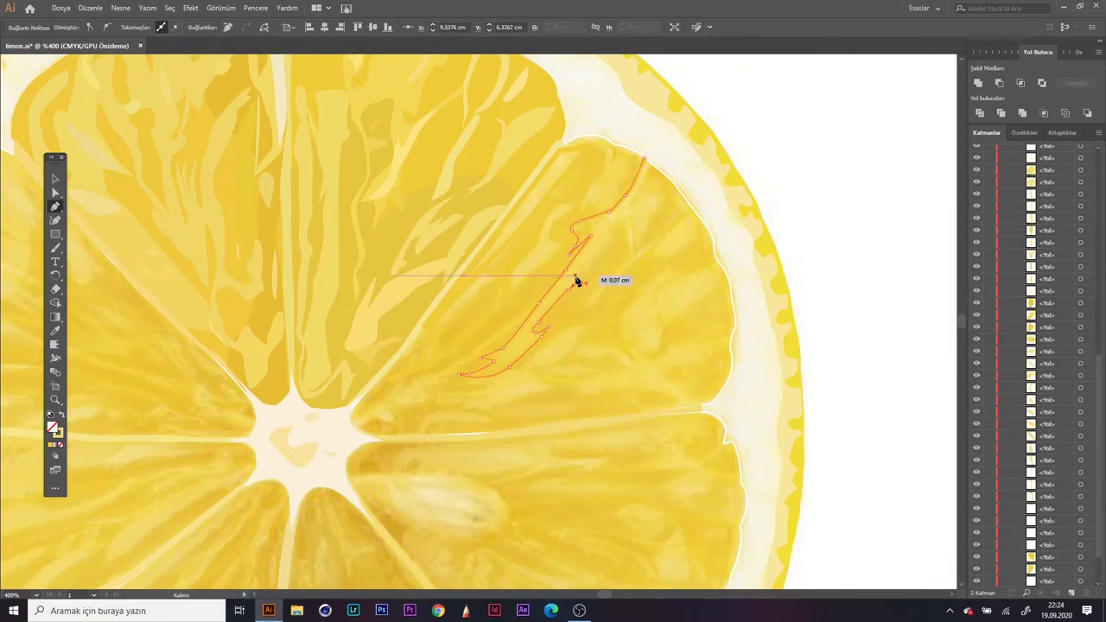
click(590, 204)
Step: Trace a small pulp shape and a curved shape near the wedge rim
click(629, 206)
click(631, 236)
click(610, 280)
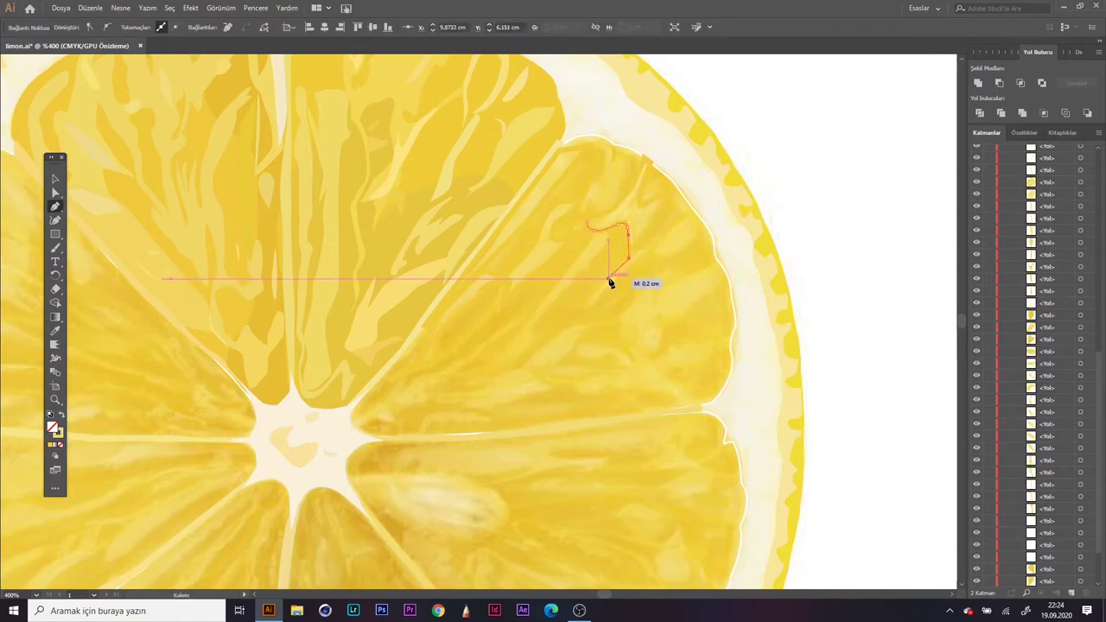
scroll(609, 297, down, 1)
scroll(609, 296, up, 1)
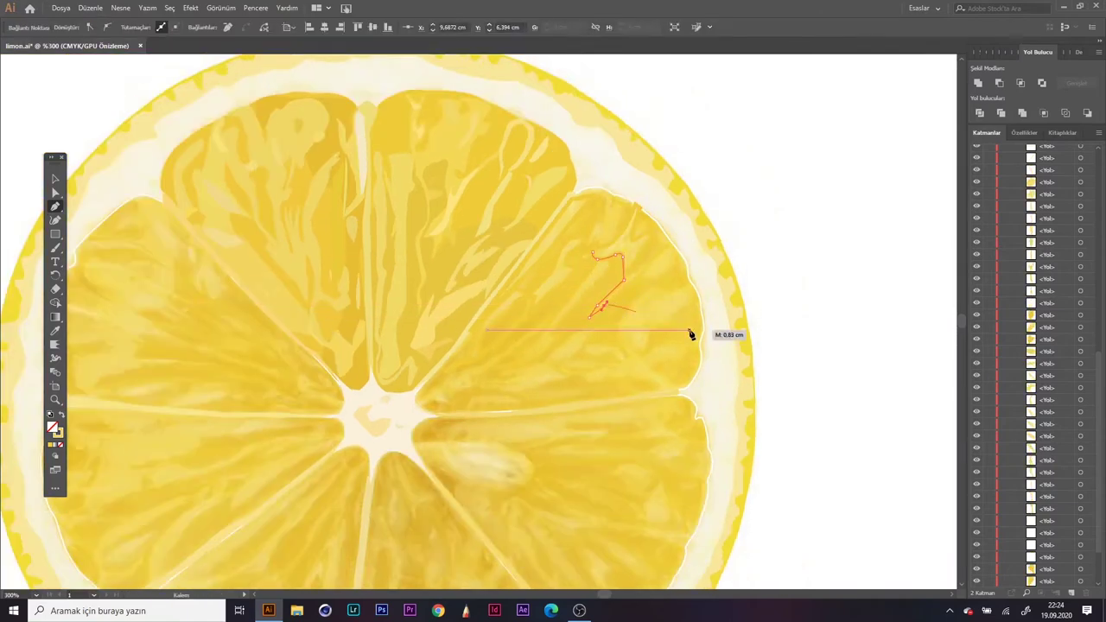
drag(643, 253, 649, 243)
scroll(595, 256, down, 3)
drag(640, 292, 649, 306)
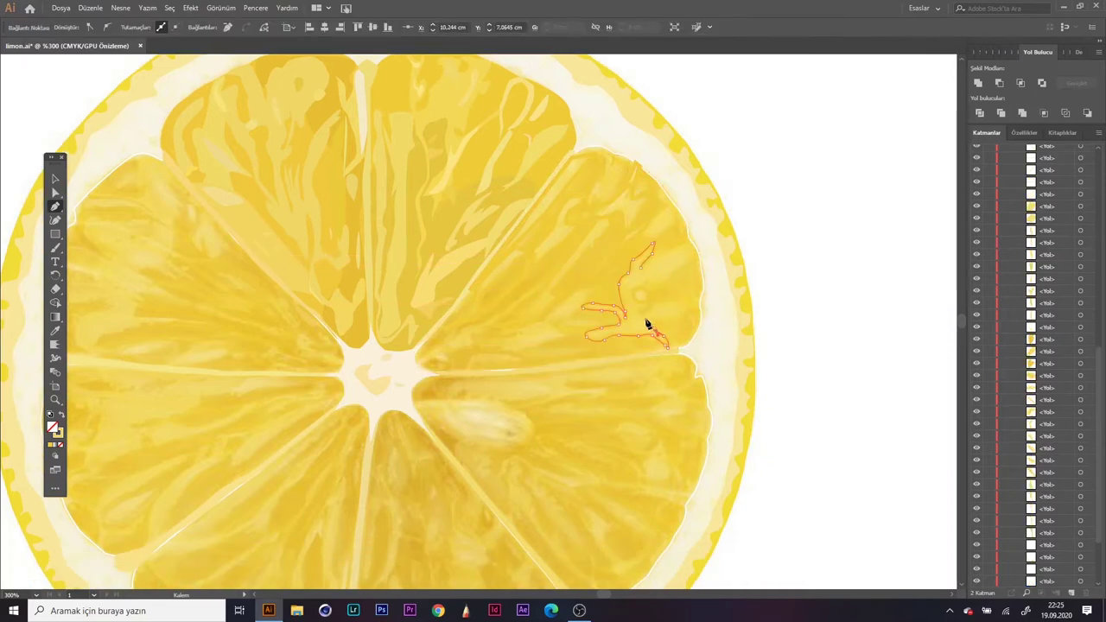
Step: Draw three curved pulp shapes stepping down from mid-wedge toward its base
click(544, 319)
drag(591, 291, 593, 299)
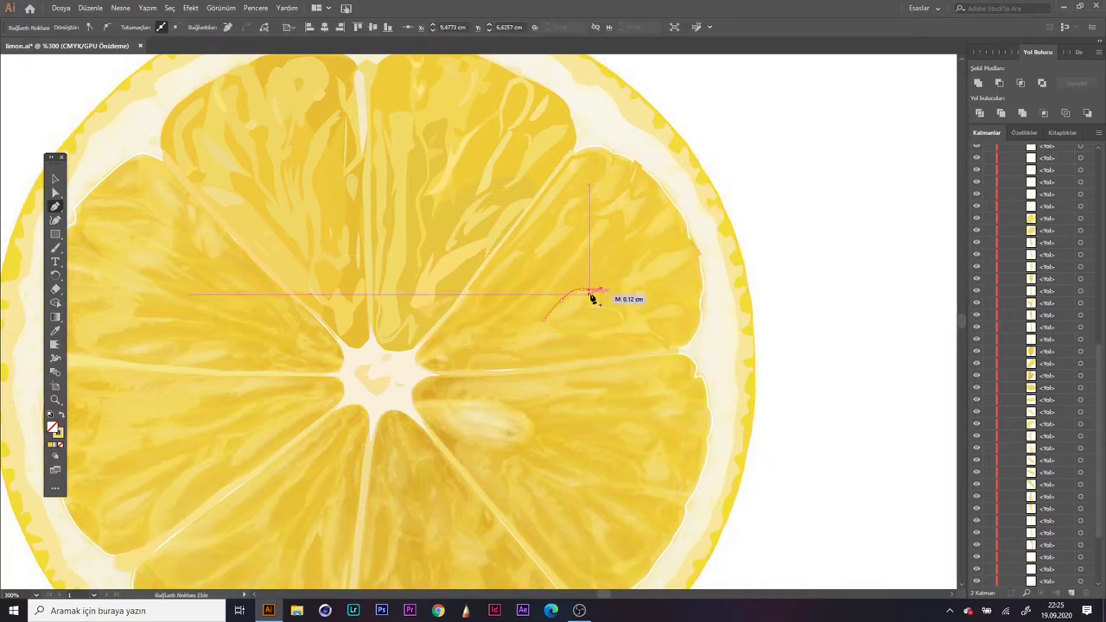
click(500, 348)
drag(536, 321, 529, 332)
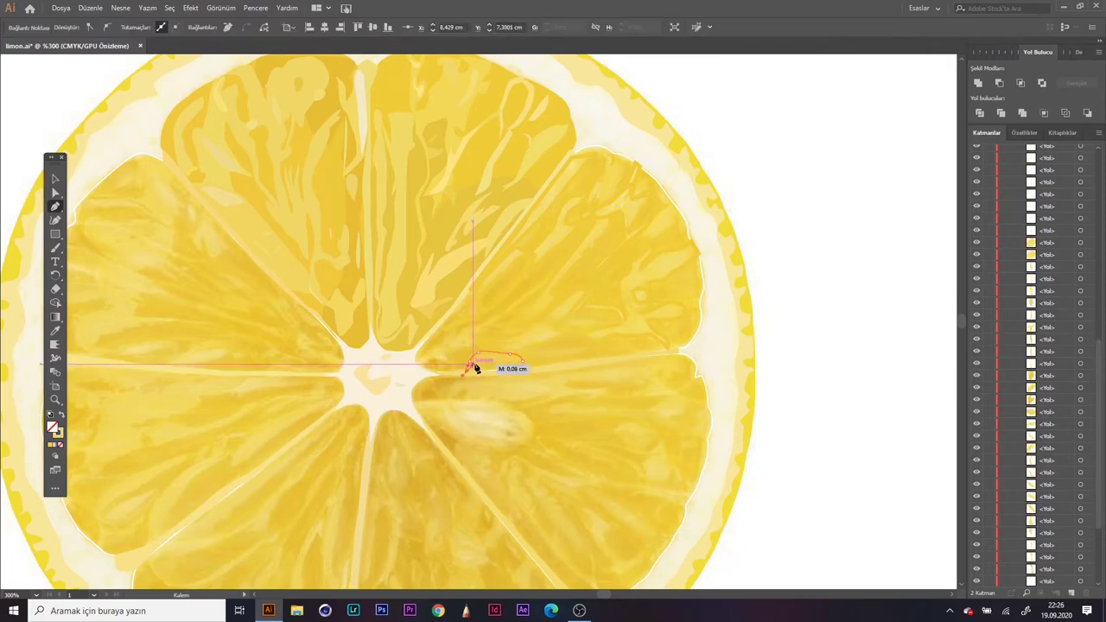
click(415, 363)
drag(454, 334, 464, 331)
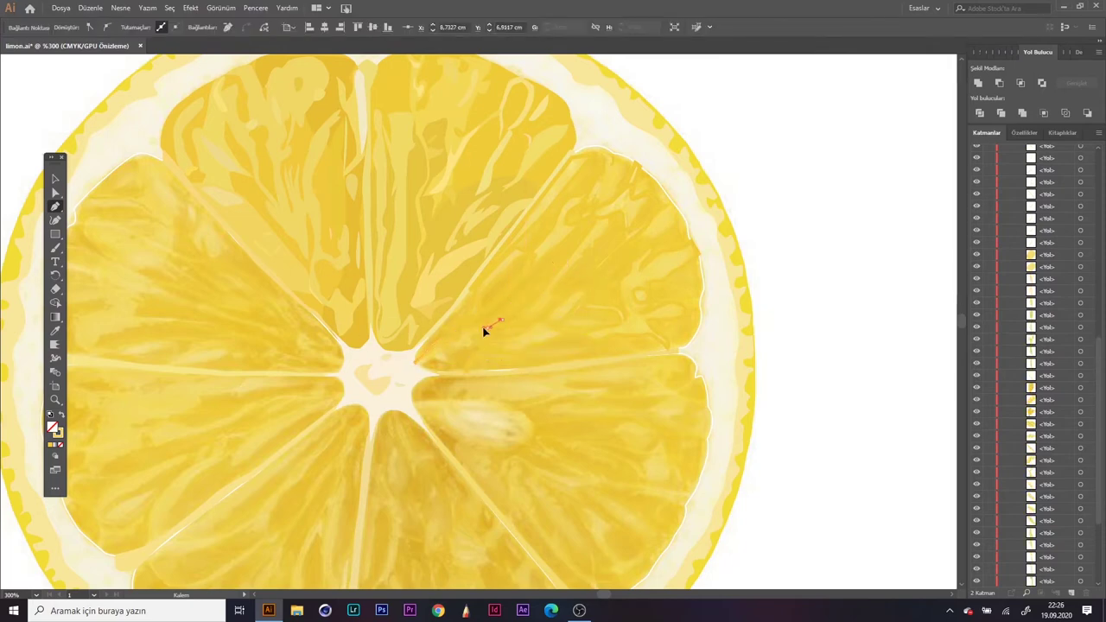
Step: Marquee-select all the traced pulp shapes in the upper-right wedge
key(v)
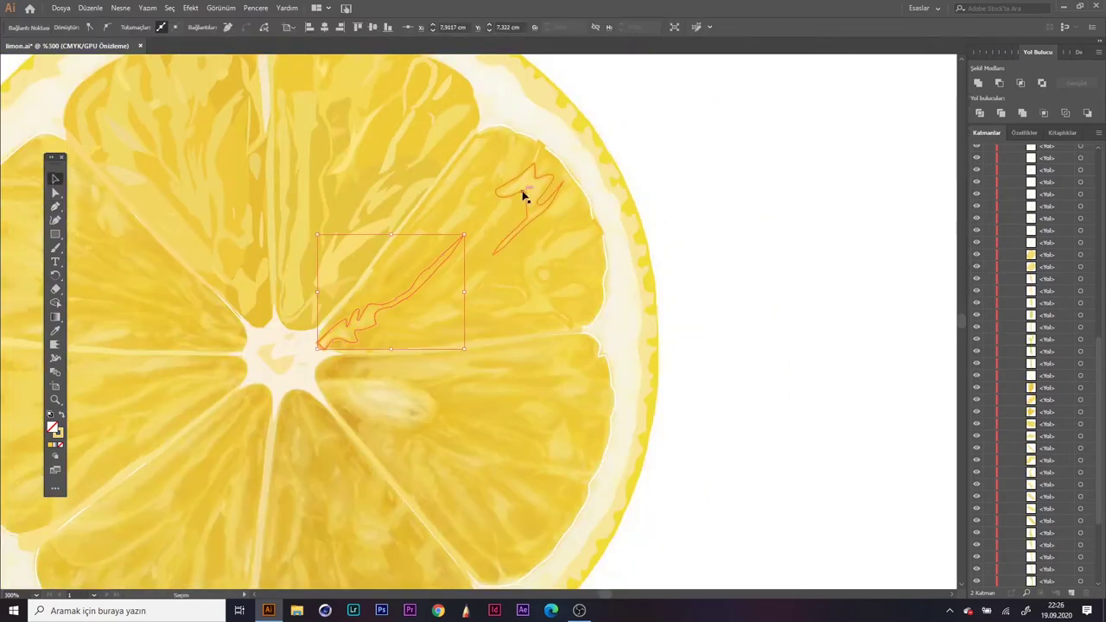
click(475, 280)
drag(566, 147, 469, 326)
Step: Trace one more small pulp shape near the base of the wedge
scroll(262, 380, down, 4)
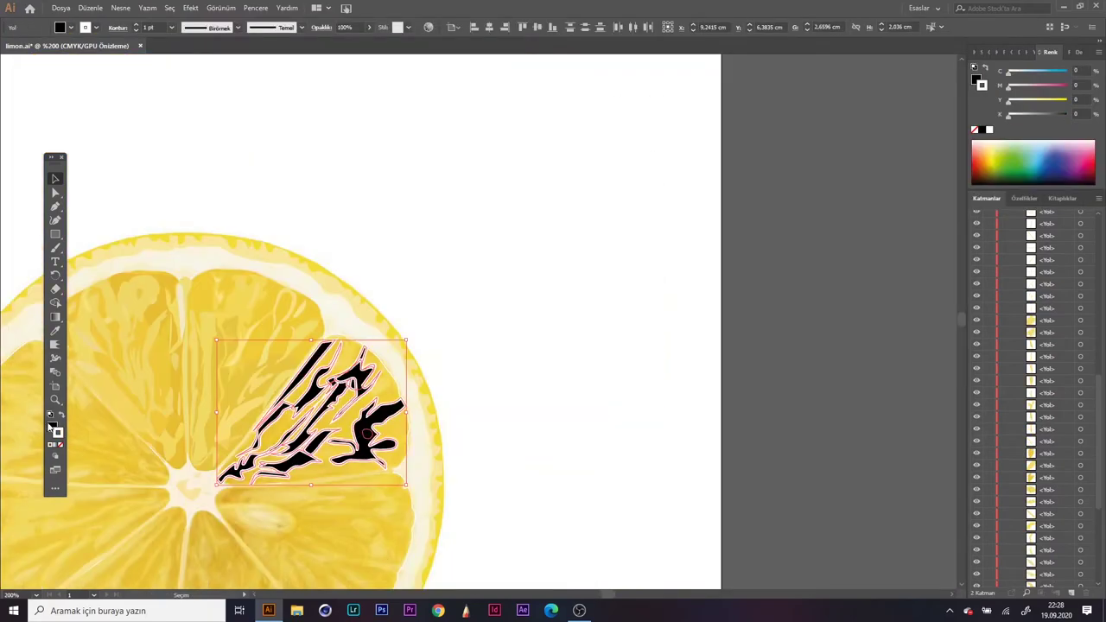
scroll(273, 364, up, 4)
key(p)
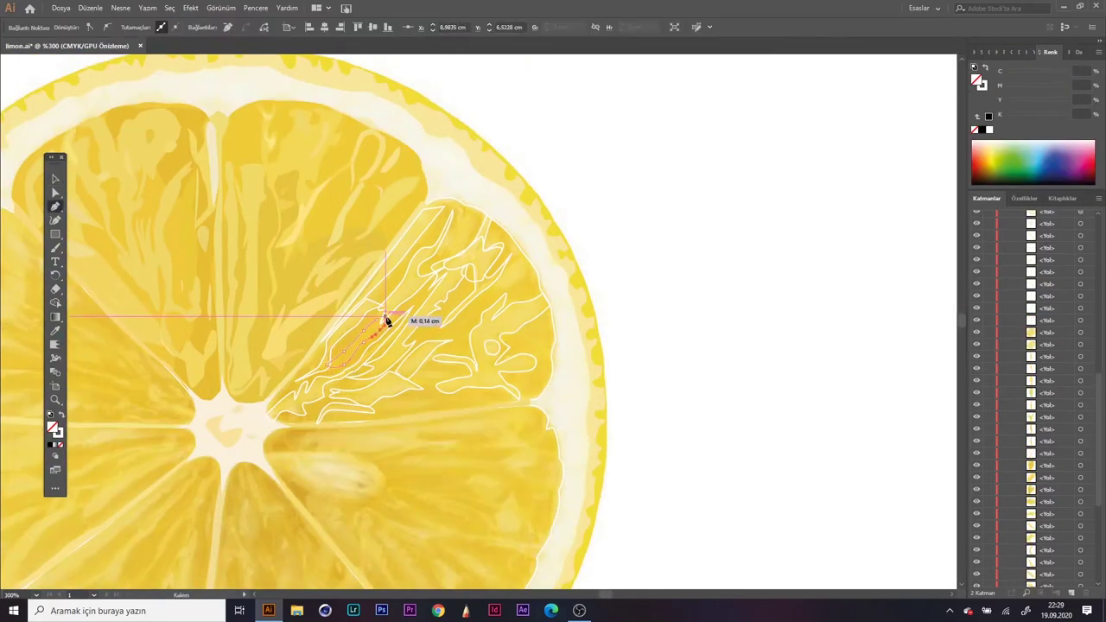
click(493, 283)
click(443, 398)
click(398, 395)
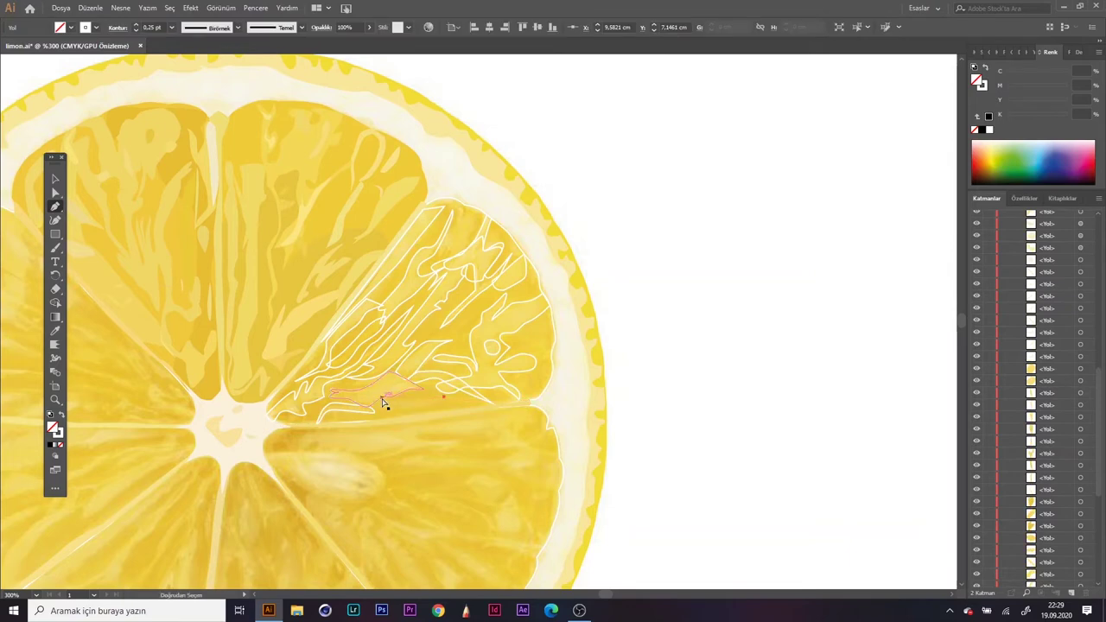
click(372, 407)
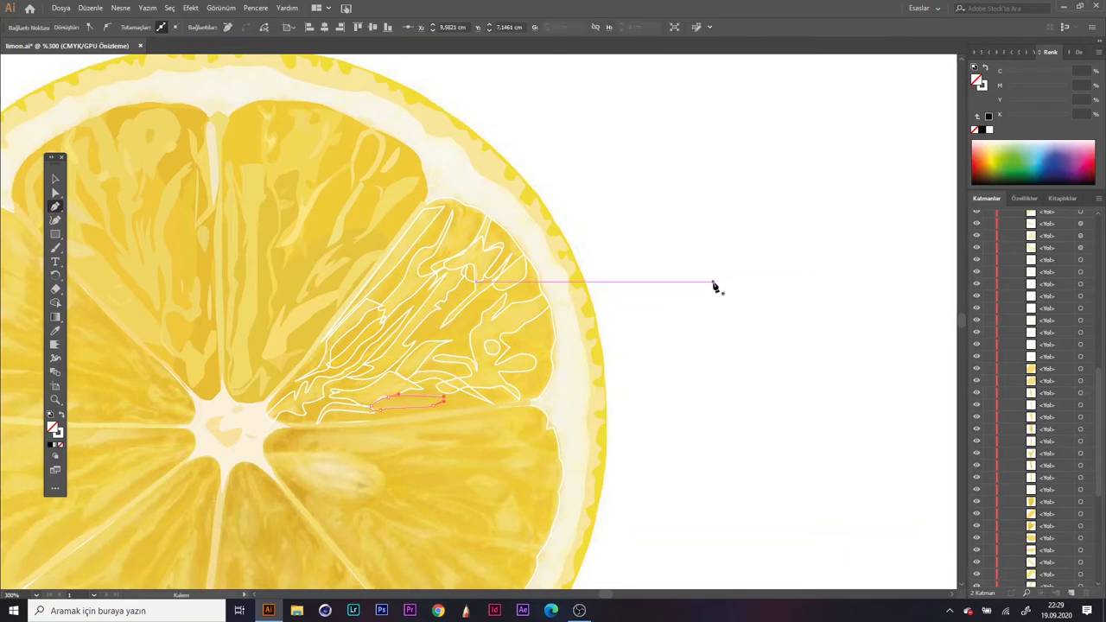
Step: Fill the small shape and the long highlight with yellow sampled from the photo
scroll(715, 287, up, 1)
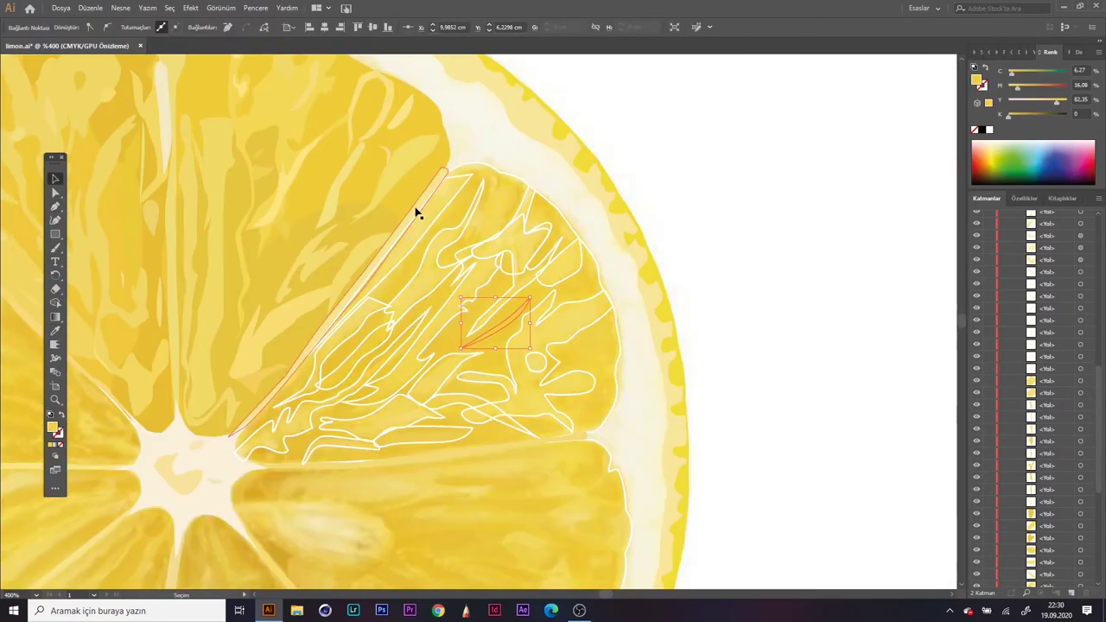
key(i)
click(26, 203)
drag(471, 173, 309, 345)
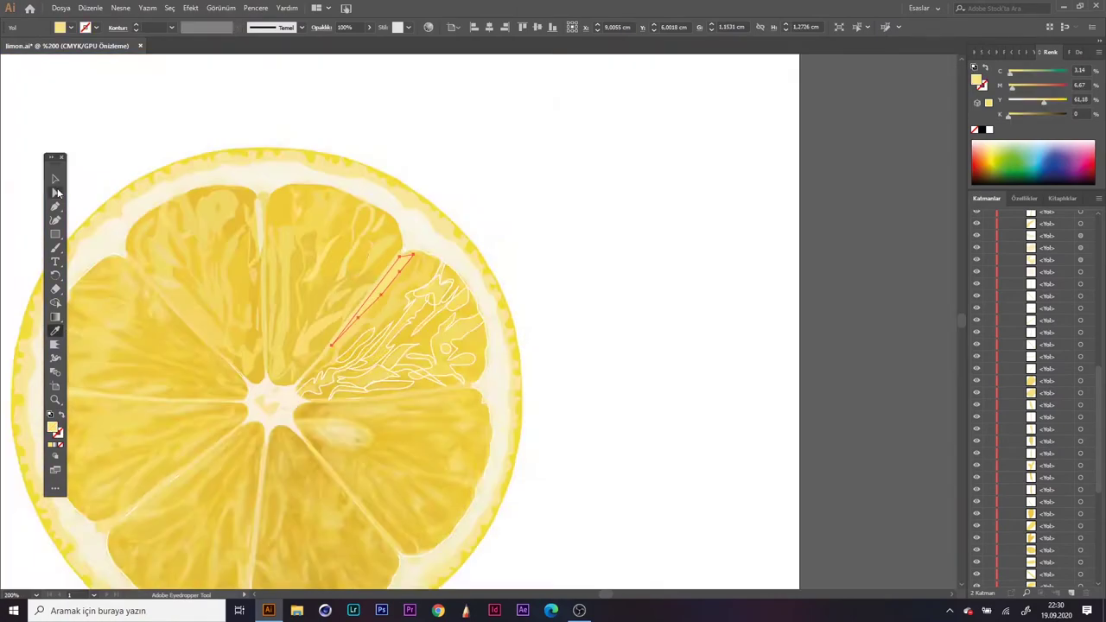
scroll(246, 350, up, 1)
key(v)
scroll(220, 217, up, 1)
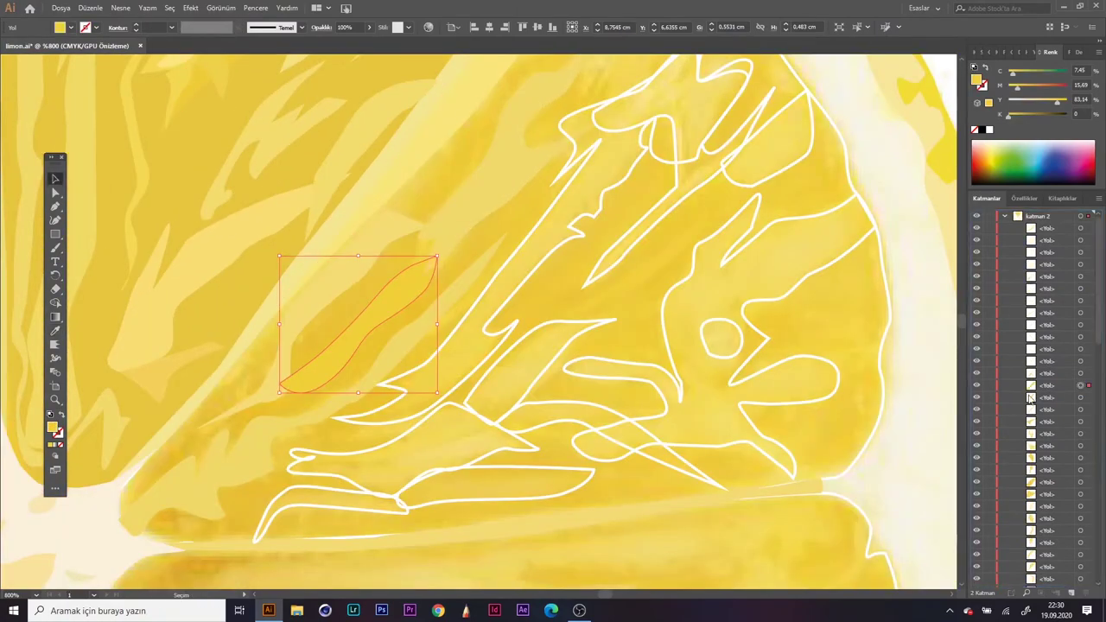
scroll(781, 426, up, 1)
scroll(781, 426, down, 1)
click(706, 191)
Step: Select the flower-shaped pulp shape in the wedge
key(i)
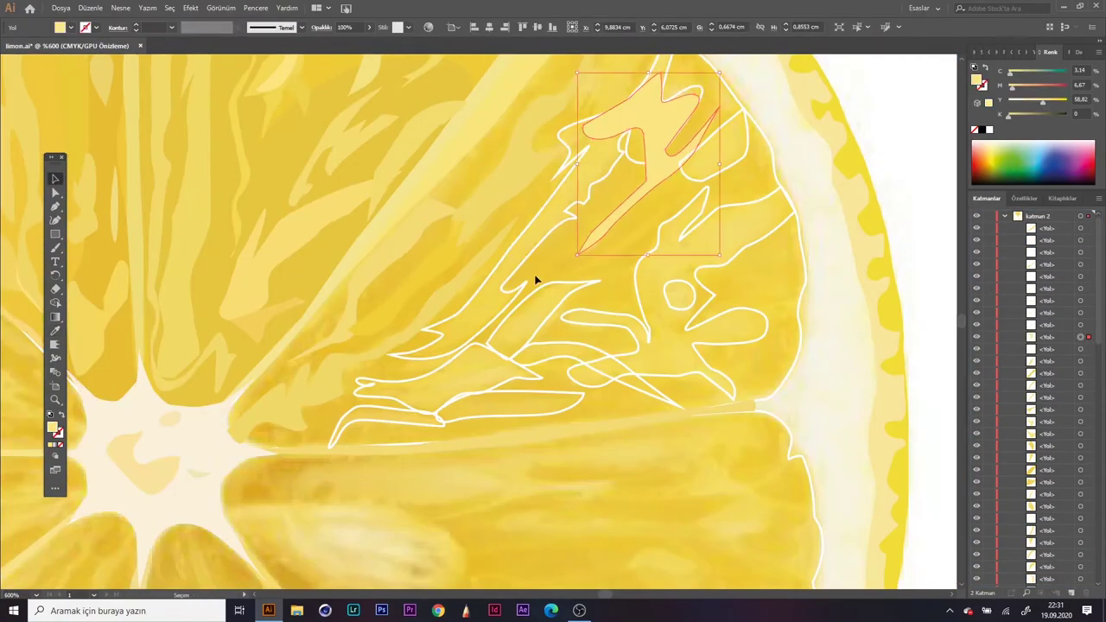
scroll(613, 265, up, 2)
key(v)
click(692, 388)
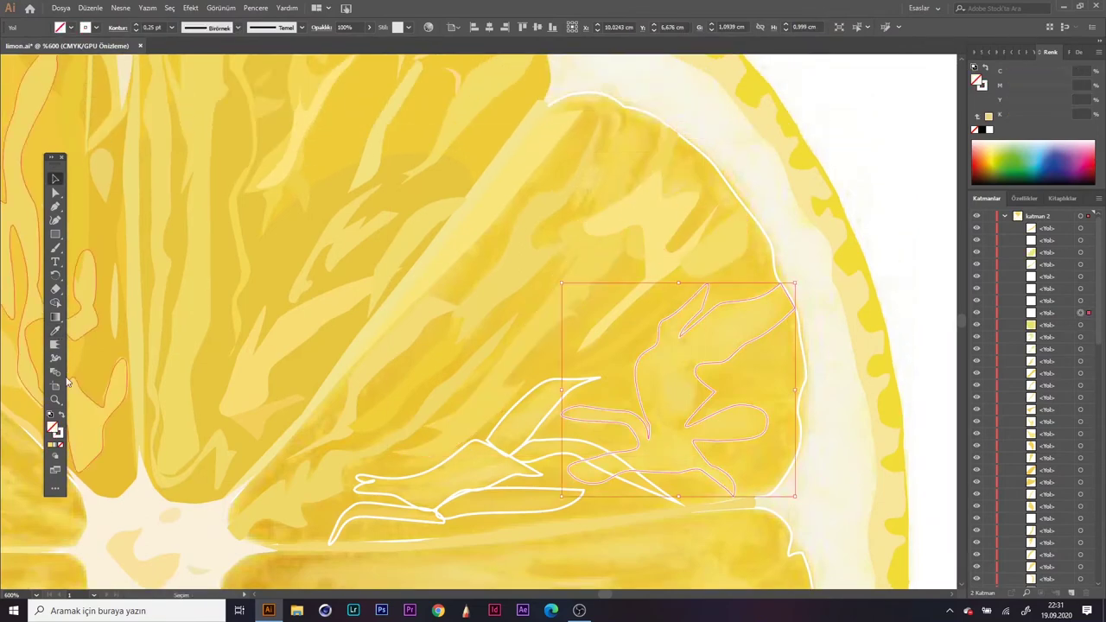
scroll(563, 361, down, 1)
Step: Fill the leaf-shaped pulp shape with yellow sampled from the photo
click(562, 360)
scroll(507, 256, up, 3)
scroll(107, 222, down, 2)
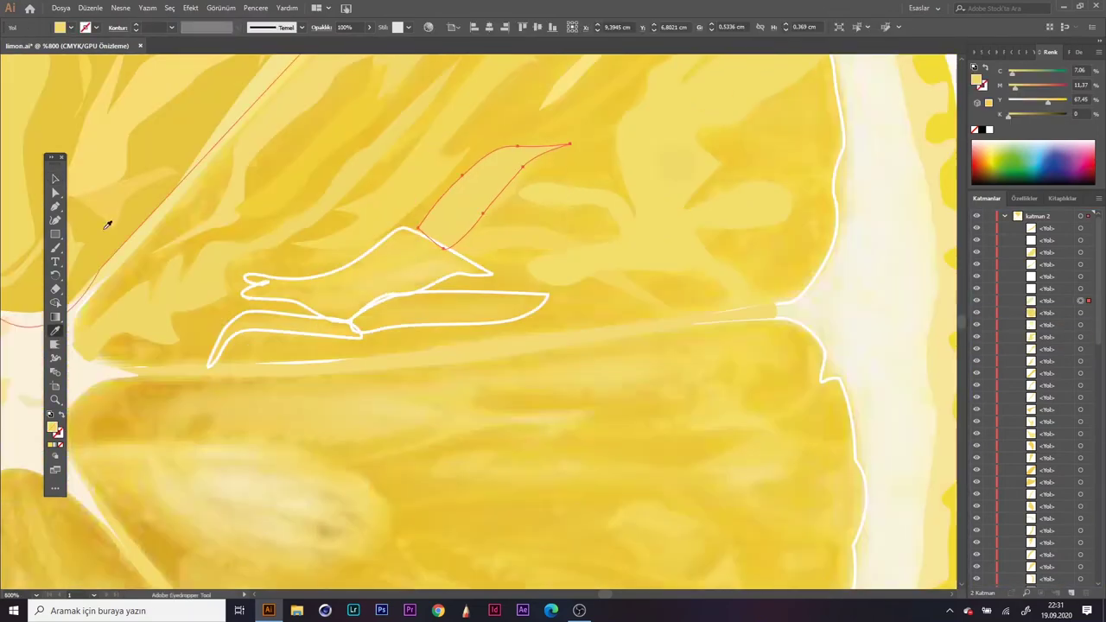
scroll(392, 270, up, 1)
key(i)
click(467, 295)
scroll(462, 308, down, 2)
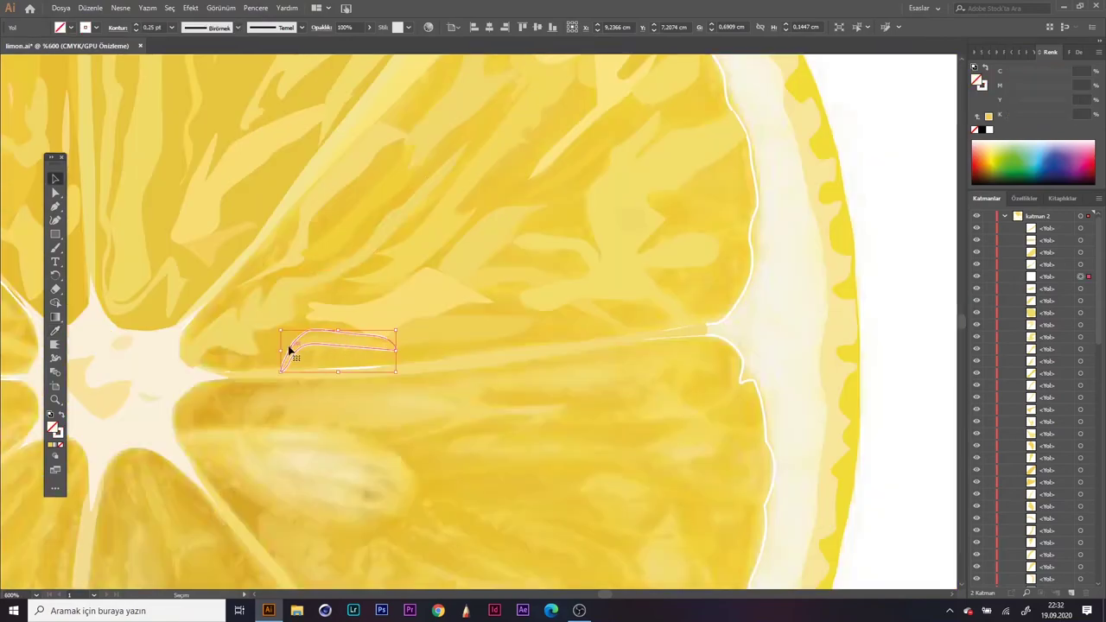
scroll(288, 351, up, 5)
scroll(434, 264, down, 5)
Step: Select the two-lobed pulp shape in the right wedge
scroll(141, 225, up, 1)
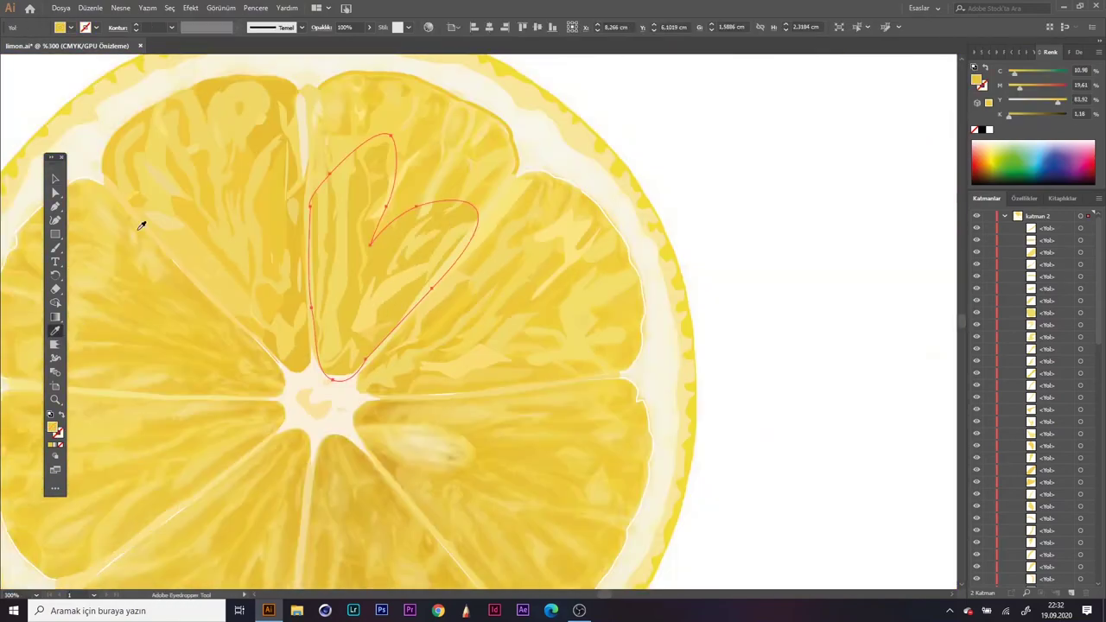
key(v)
click(670, 385)
scroll(670, 385, down, 2)
scroll(871, 328, up, 1)
Step: Trace a new pulp shape near the wedge centre and fill it with darker yellow
key(p)
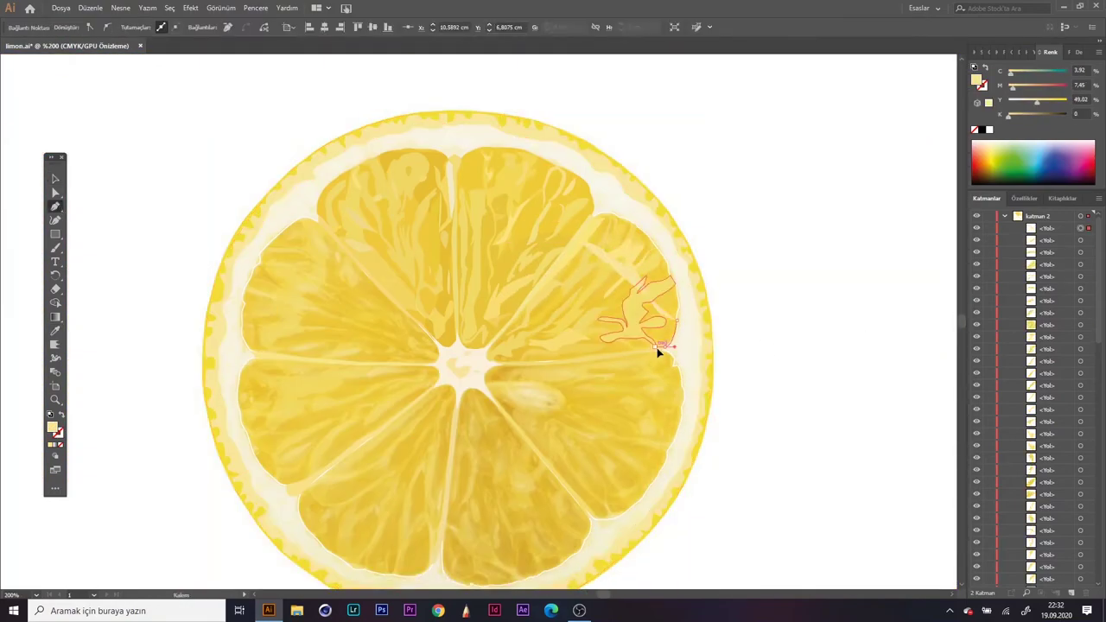
click(564, 365)
click(488, 357)
key(/)
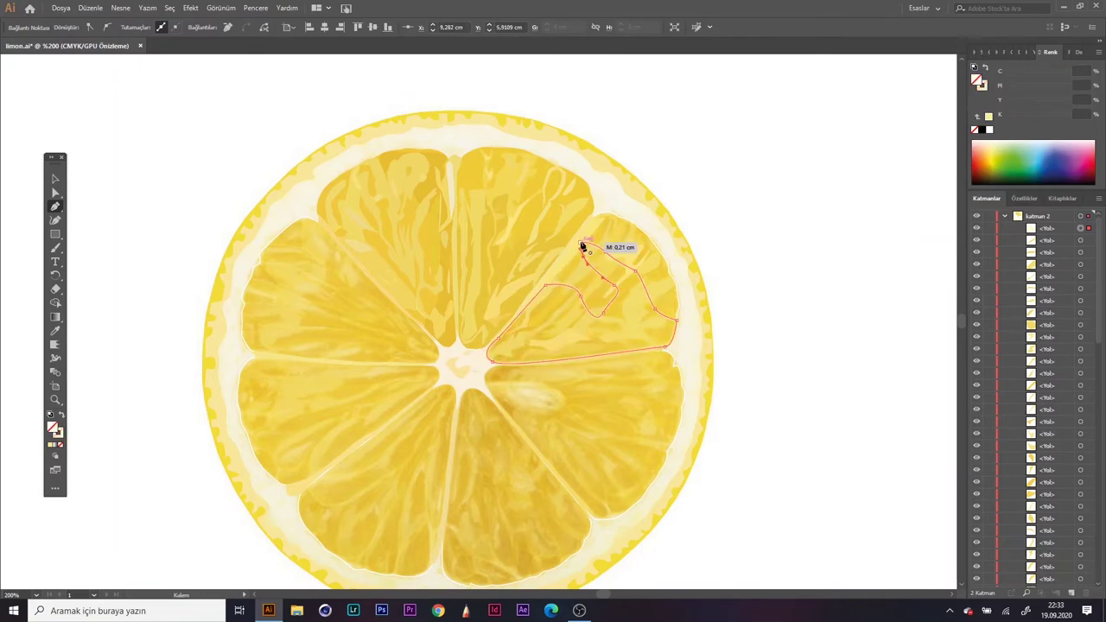
scroll(689, 226, up, 2)
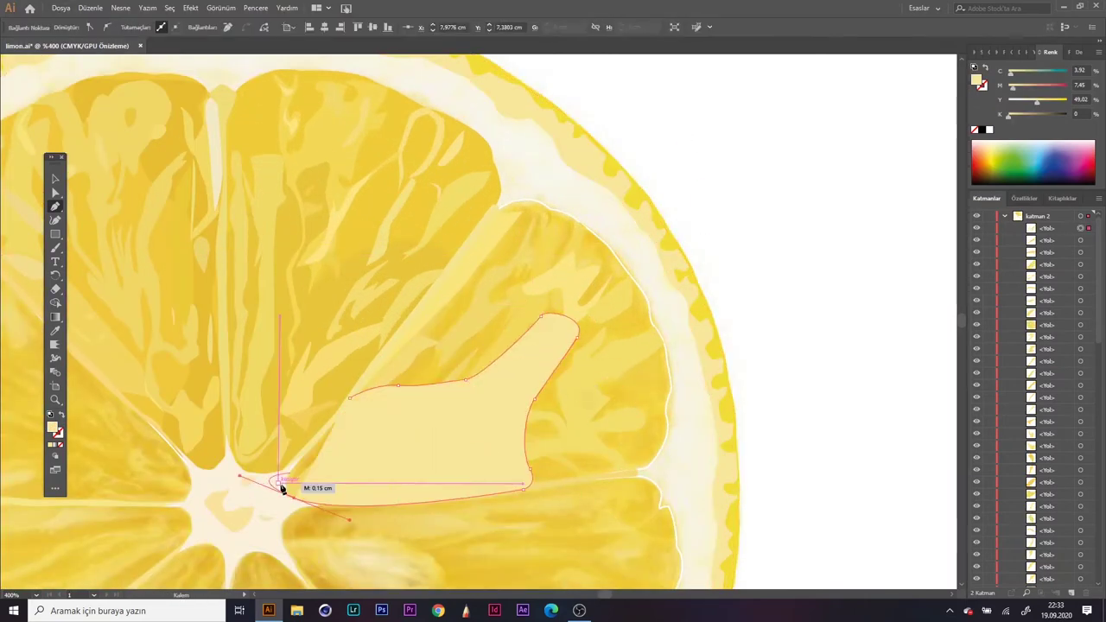
click(280, 482)
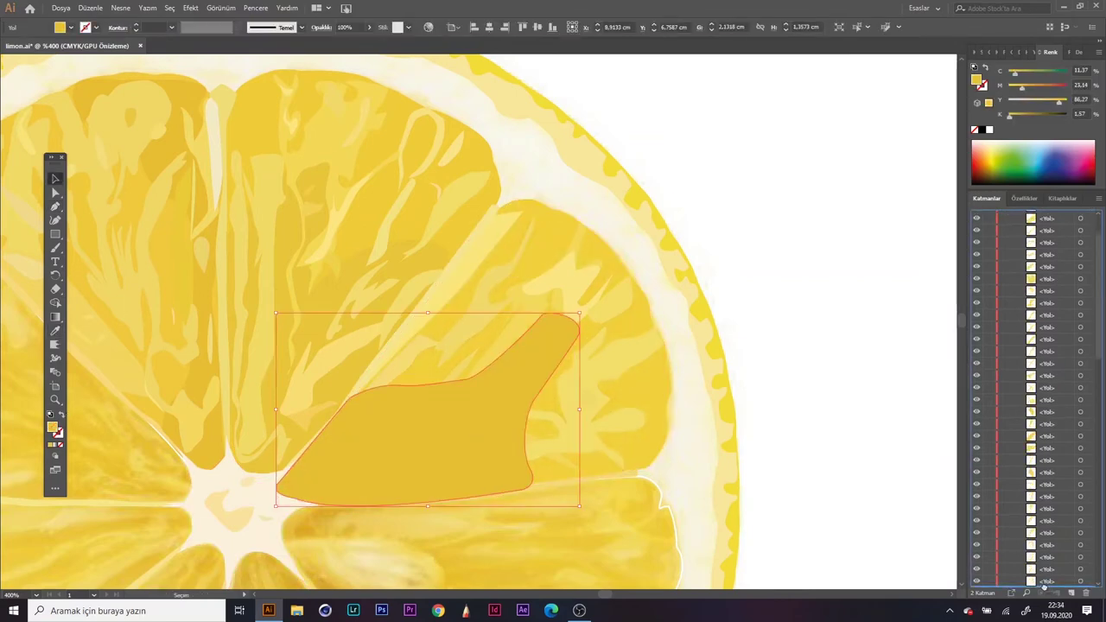
Step: Select the divider lines between wedges, right-click them, then deselect them
scroll(818, 403, down, 2)
click(726, 317)
shift+click(329, 328)
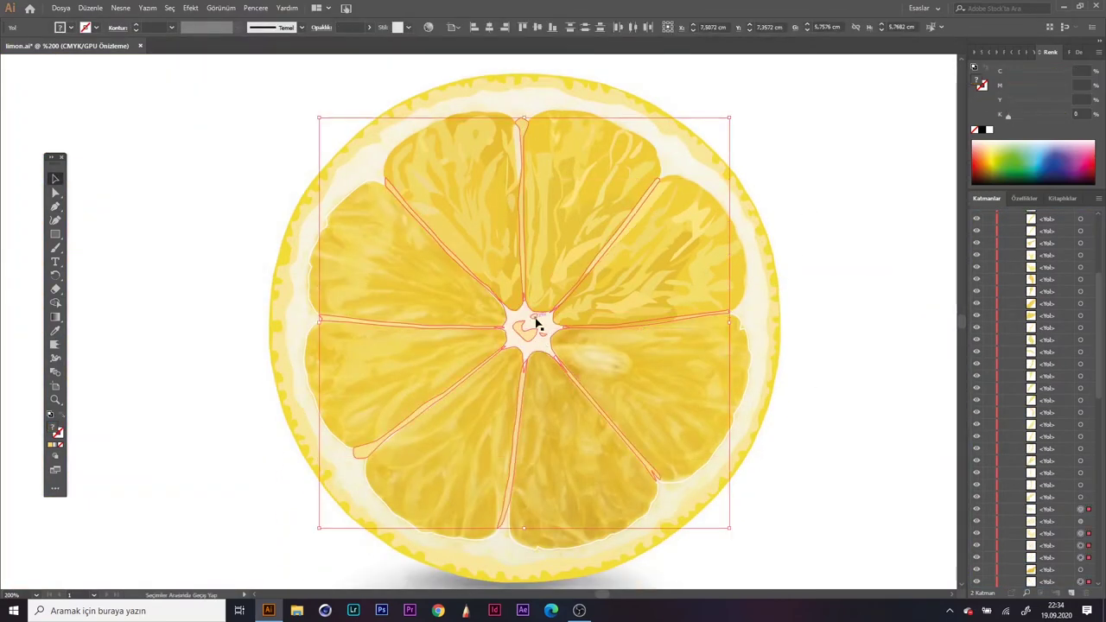
right_click(536, 323)
click(818, 452)
scroll(812, 346, down, 1)
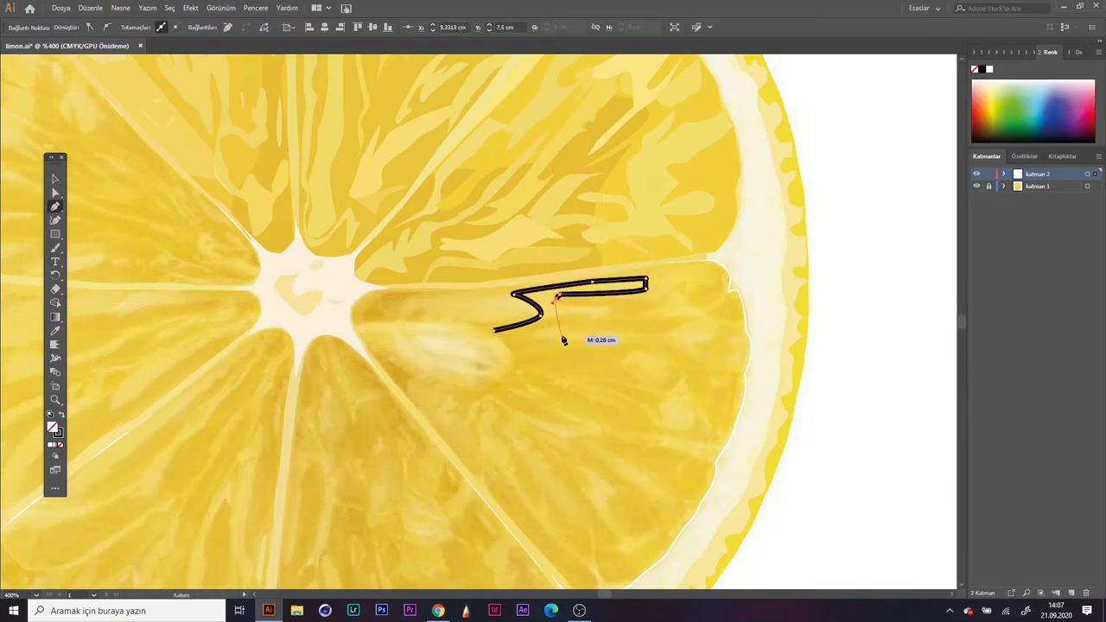
Step: Close the current highlight outline, then trace small highlights near the rind, seed and wedge tip
click(486, 329)
key(v)
click(755, 317)
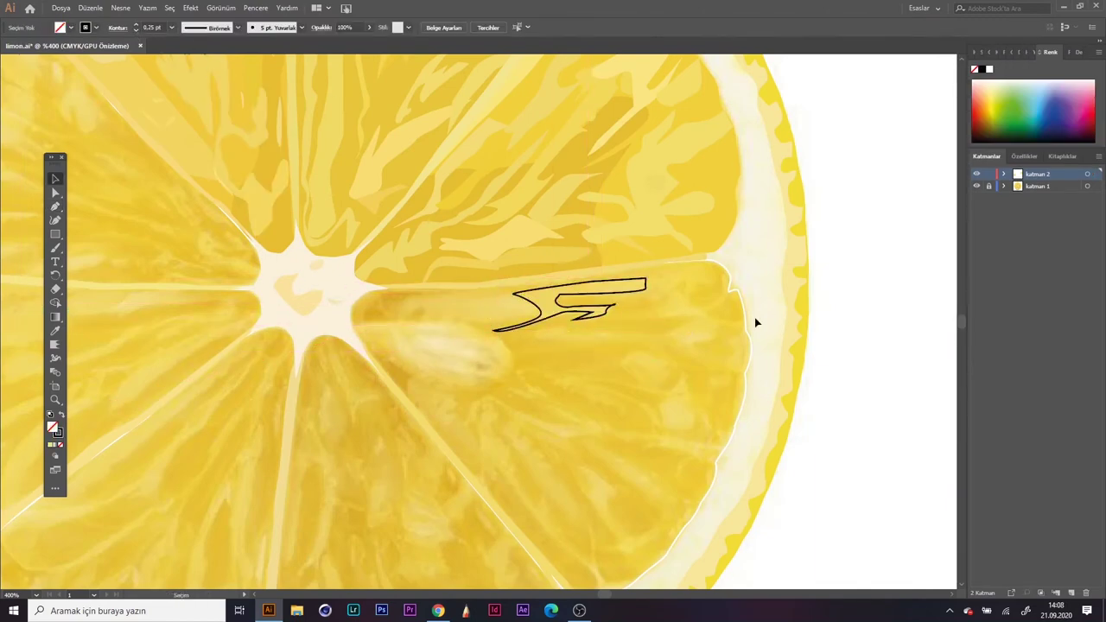
drag(680, 378, 692, 399)
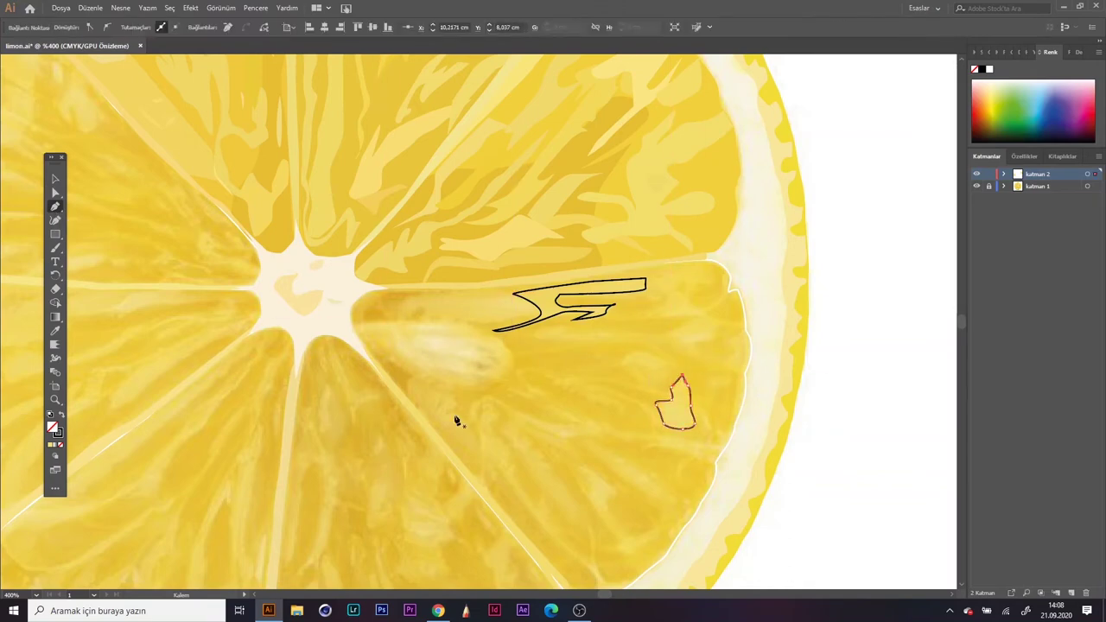
drag(418, 328, 497, 329)
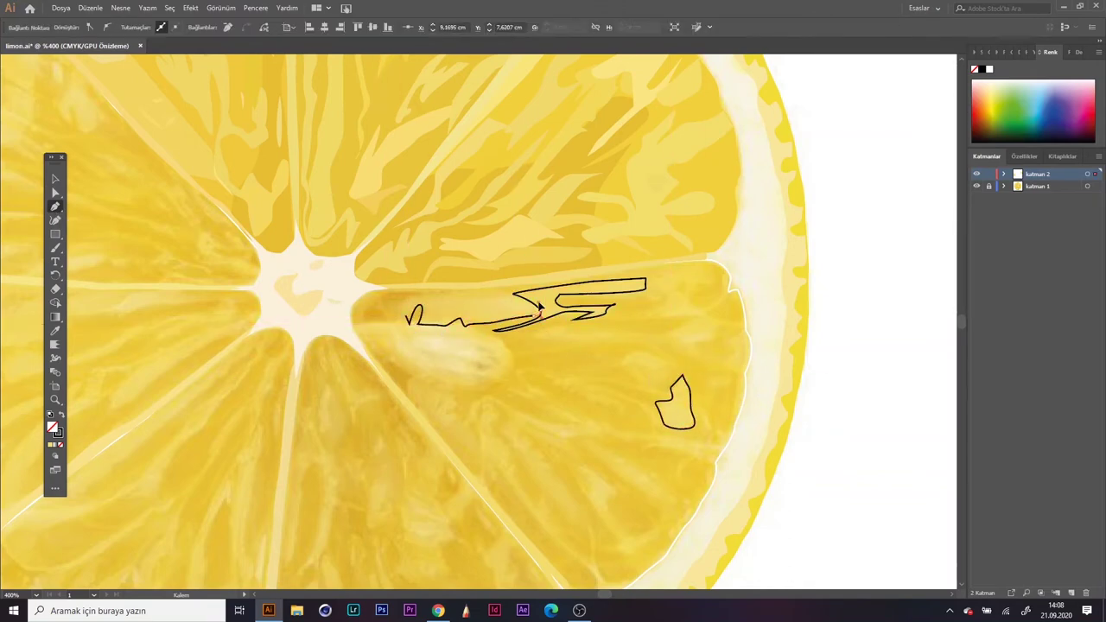
drag(436, 299, 363, 321)
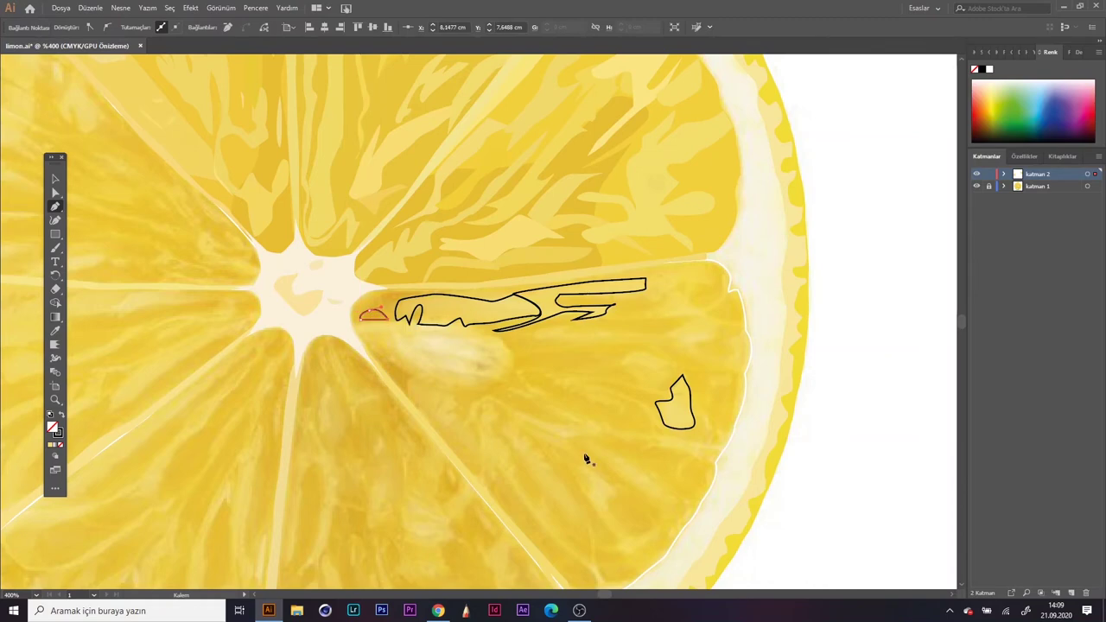
drag(583, 467, 613, 520)
Step: Outline the seed's small triangle highlights, its shadow and outer edge, and thin streaks nearby
scroll(482, 363, up, 2)
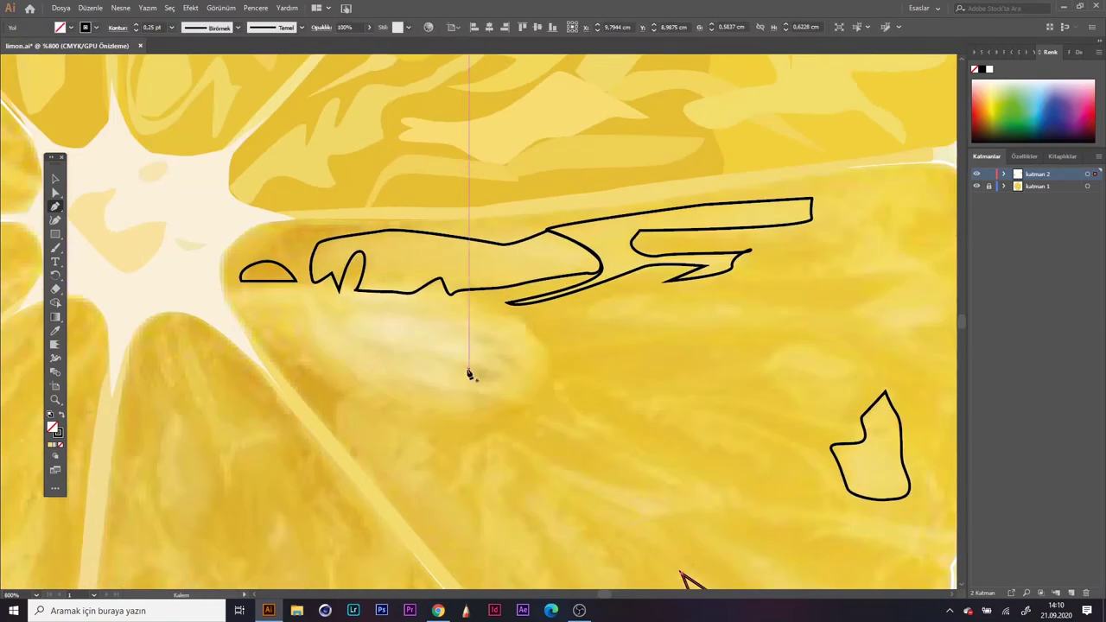
mouse_move(467, 371)
mouse_down()
mouse_move(519, 372)
mouse_move(477, 328)
mouse_up()
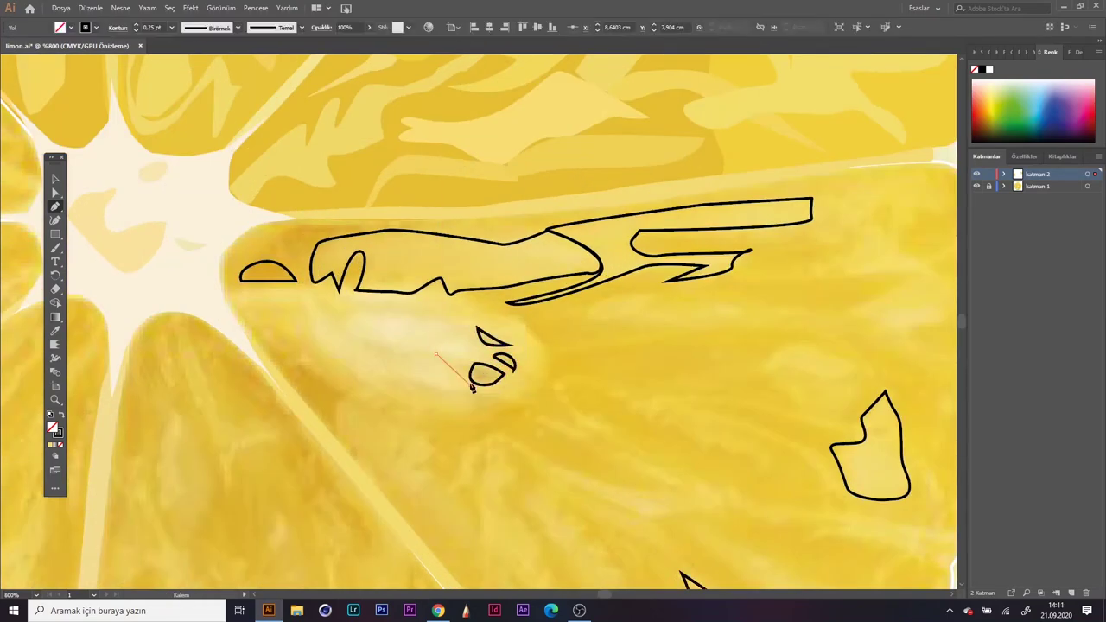
mouse_move(471, 380)
mouse_down()
mouse_move(433, 351)
mouse_move(368, 341)
mouse_move(404, 417)
mouse_up()
drag(523, 407, 443, 421)
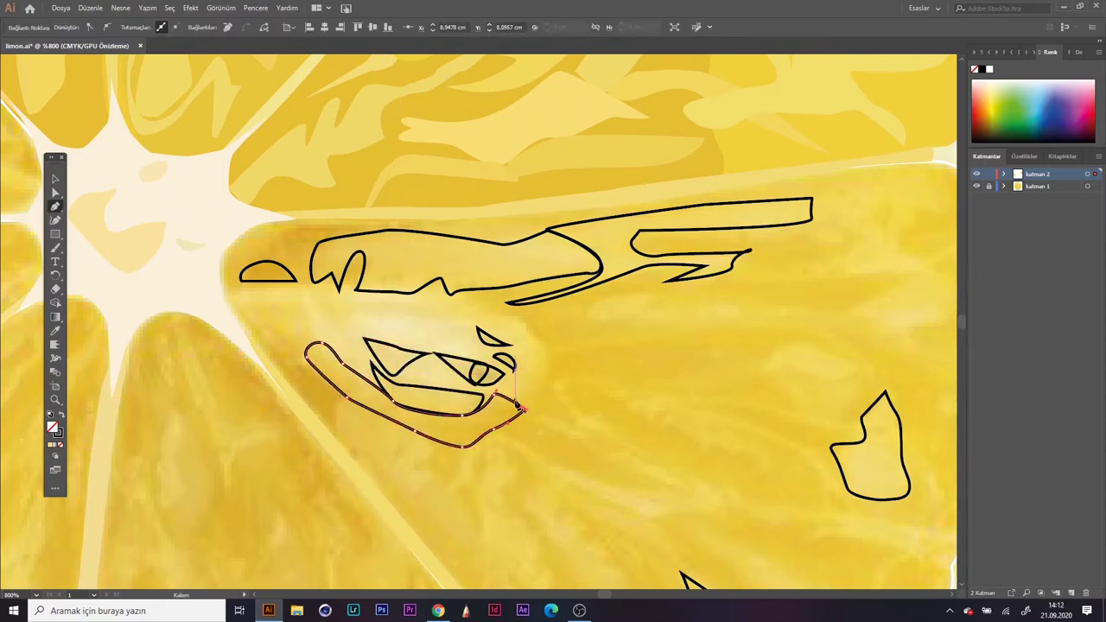
mouse_move(310, 322)
mouse_down()
mouse_move(376, 396)
mouse_move(341, 356)
mouse_up()
drag(232, 290, 326, 315)
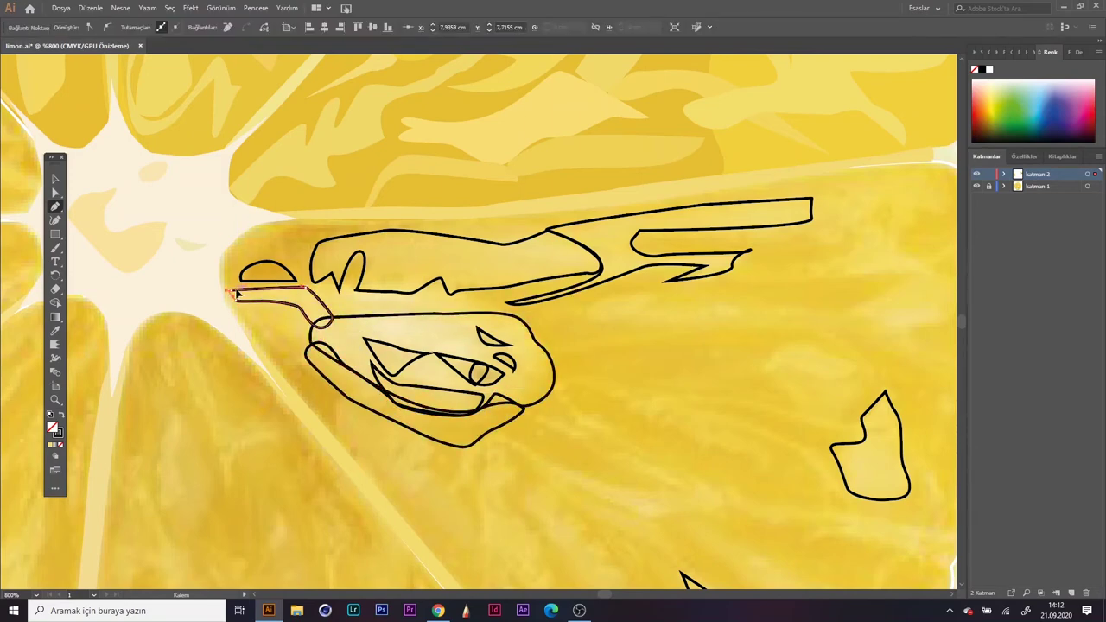
drag(236, 294, 233, 291)
drag(423, 297, 421, 302)
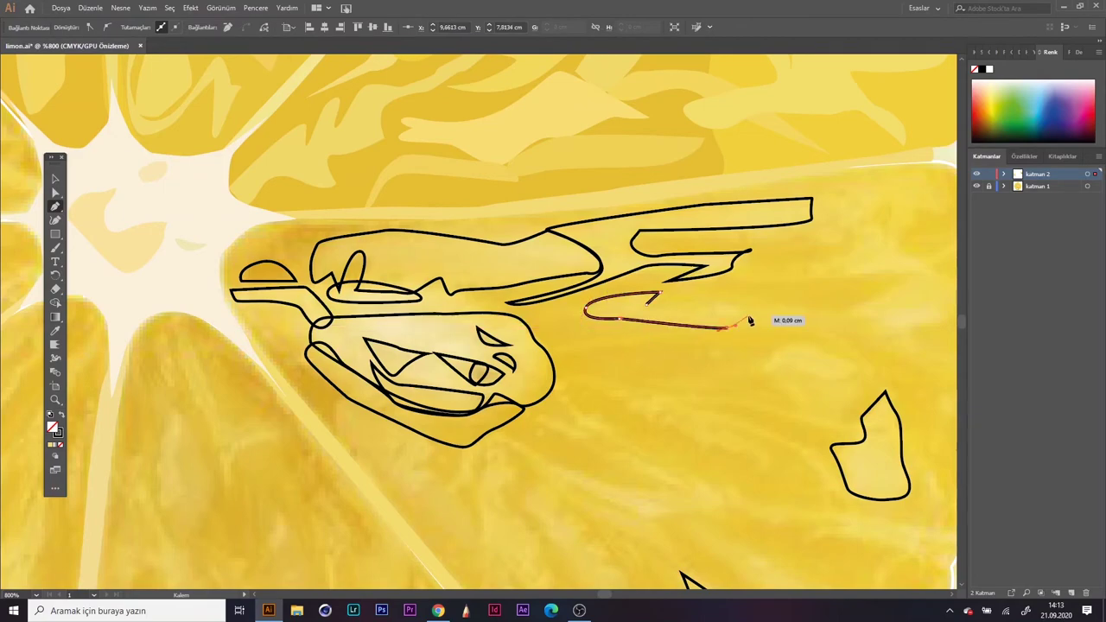
scroll(711, 297, up, 3)
Step: Trace a right-hand streak, the upper-right highlight details and the pulp edge along the wedge top
mouse_move(749, 321)
mouse_down()
mouse_move(661, 295)
mouse_move(685, 318)
mouse_up()
drag(755, 321, 750, 321)
scroll(755, 320, down, 3)
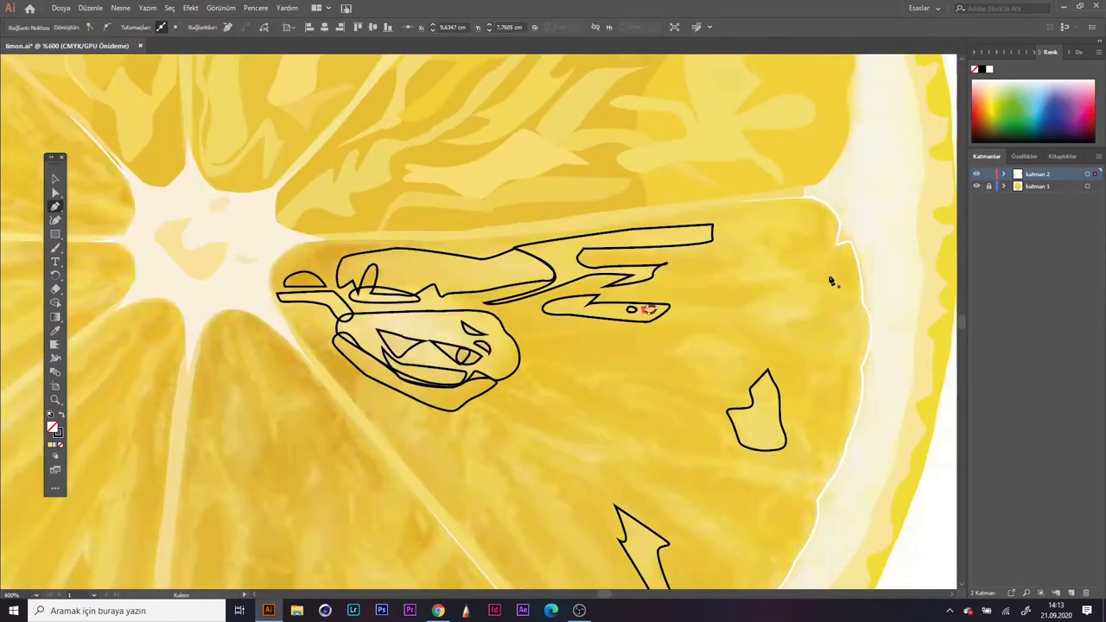
drag(794, 273, 761, 248)
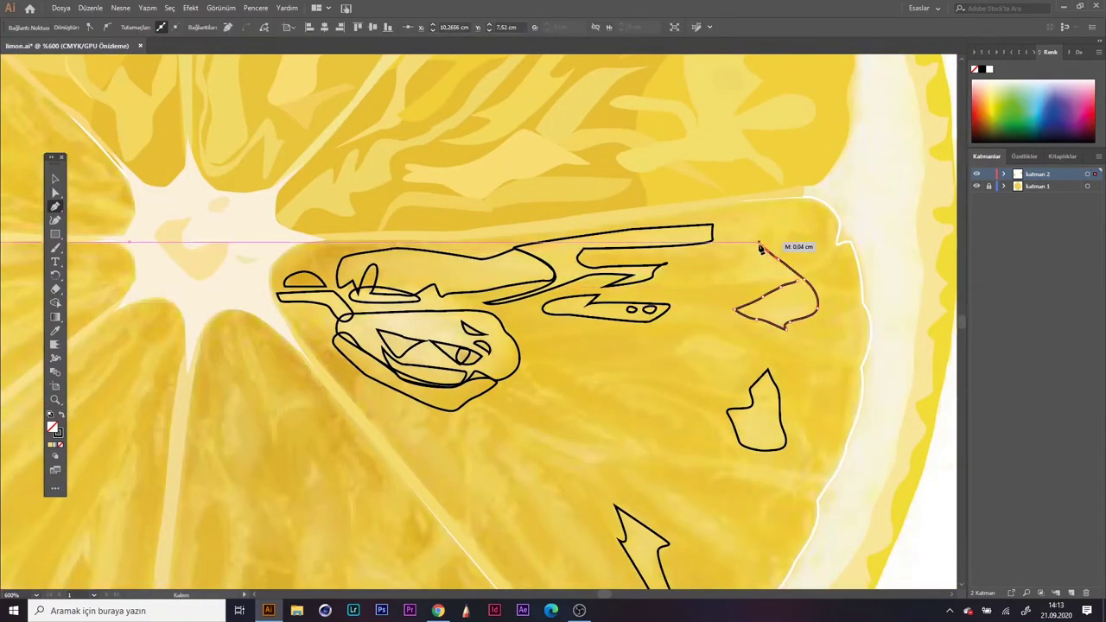
drag(764, 290, 795, 288)
scroll(795, 288, up, 3)
drag(634, 255, 640, 264)
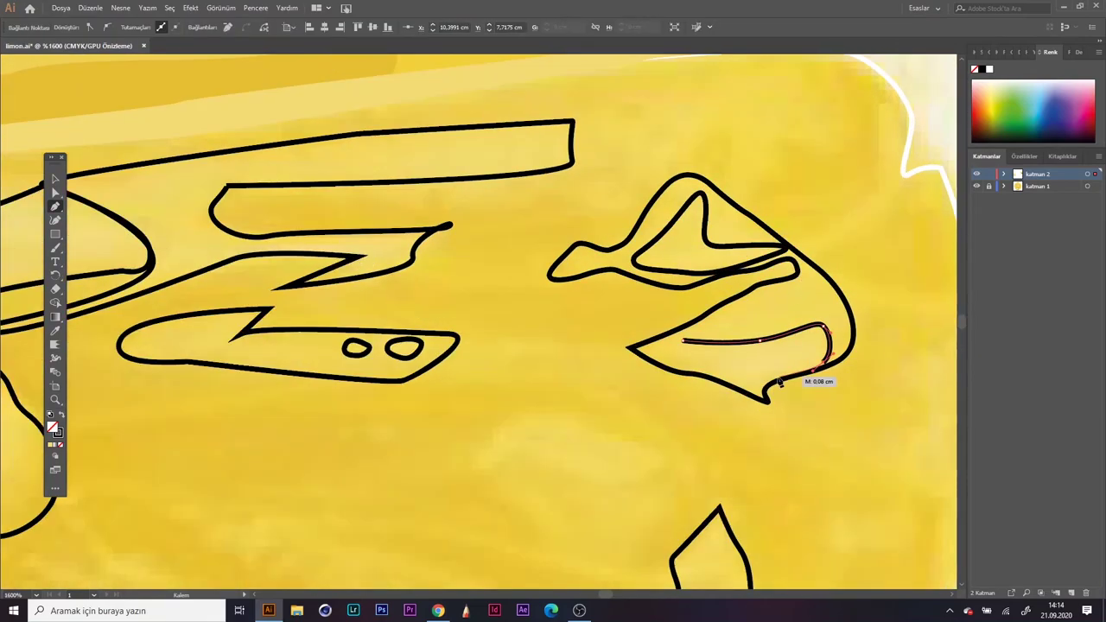
scroll(780, 381, down, 2)
drag(754, 240, 542, 300)
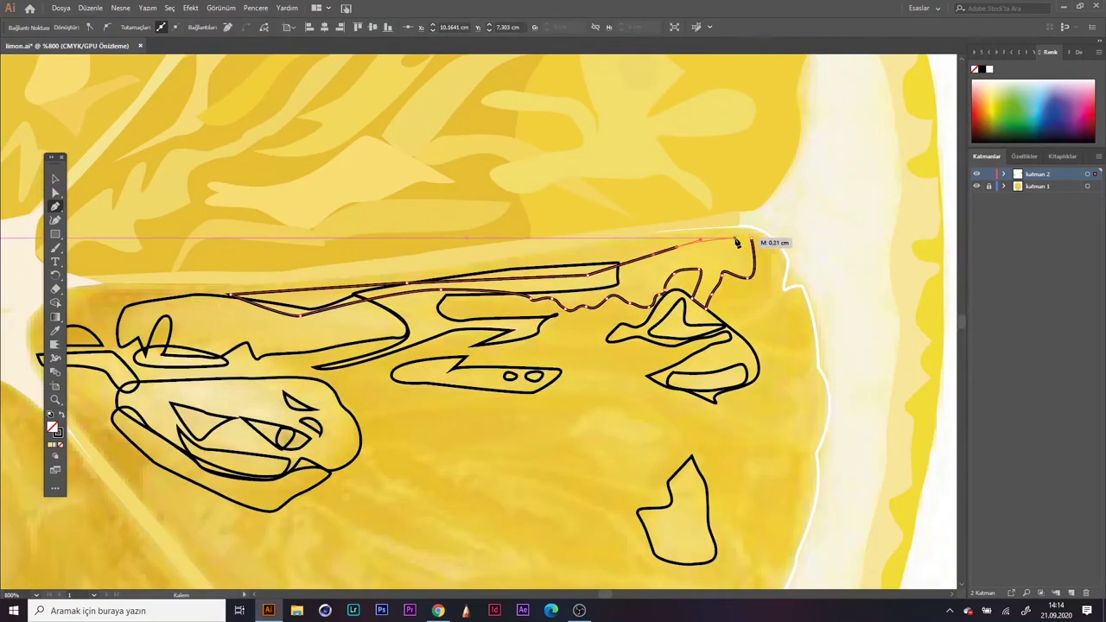
scroll(763, 225, down, 2)
mouse_move(427, 329)
mouse_down()
mouse_move(742, 239)
mouse_move(786, 280)
mouse_move(768, 238)
mouse_move(808, 211)
mouse_up()
scroll(766, 181, down, 2)
Step: Outline a highlight by the rind and streaks in the lower wedge, extending them to the rind
drag(666, 268, 602, 299)
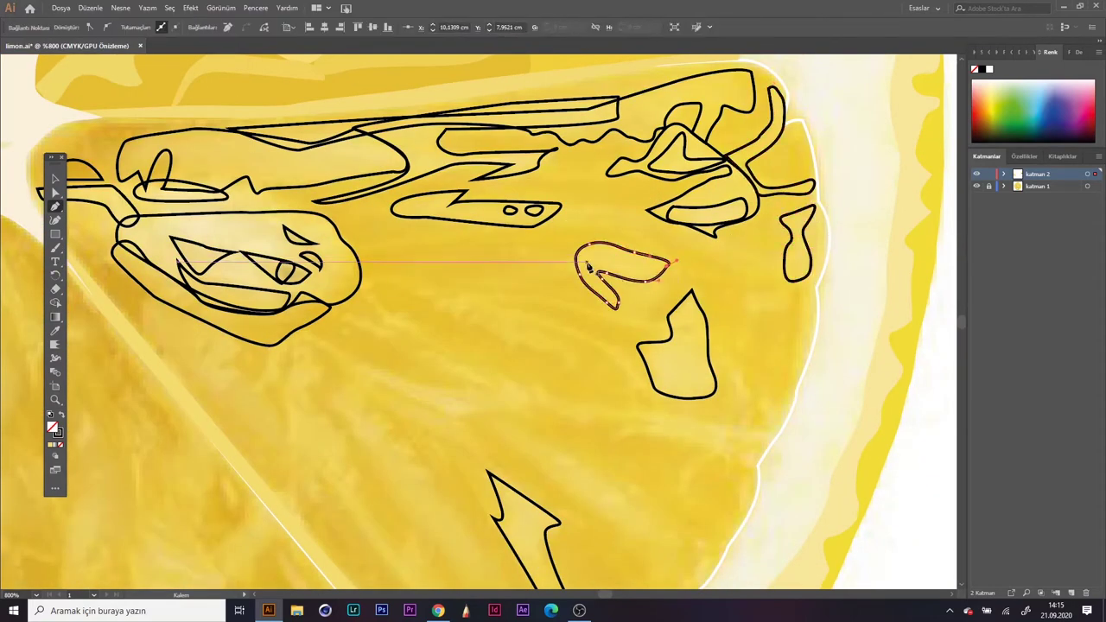
scroll(588, 266, down, 3)
drag(364, 297, 484, 339)
scroll(487, 307, down, 2)
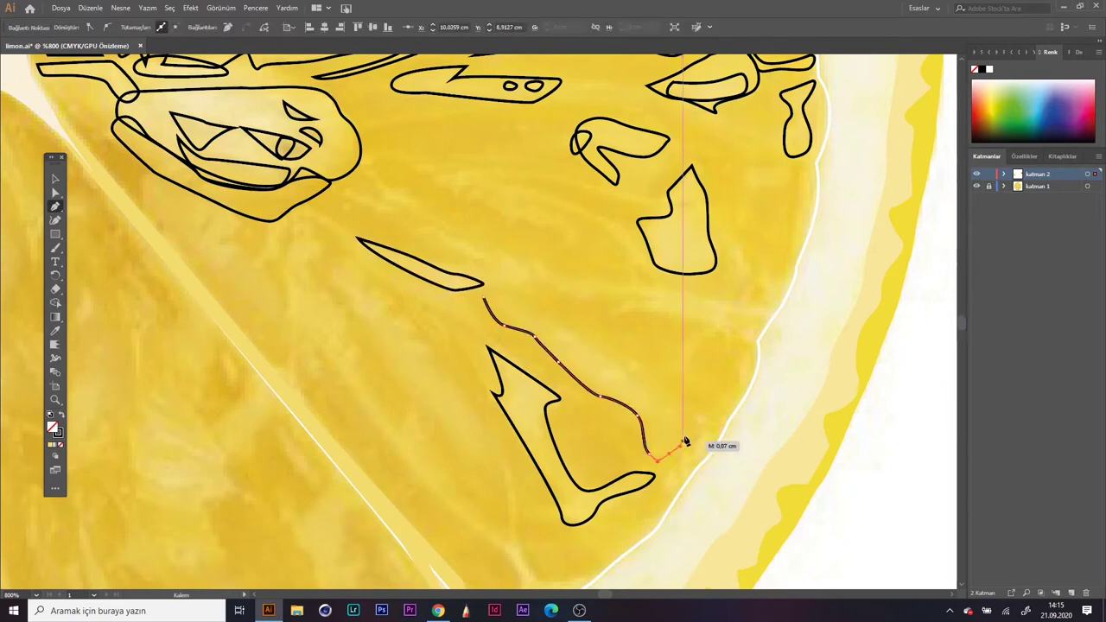
mouse_move(685, 442)
mouse_down()
mouse_move(507, 296)
mouse_move(484, 294)
mouse_up()
mouse_move(402, 216)
mouse_down()
mouse_move(341, 187)
mouse_move(393, 190)
mouse_up()
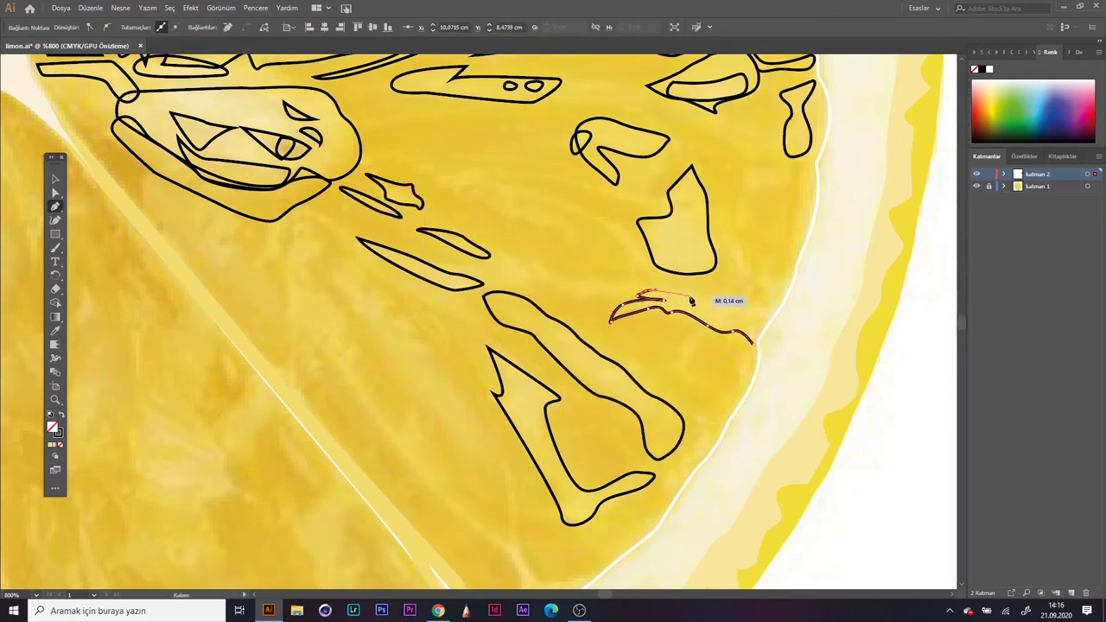
drag(778, 309, 805, 230)
scroll(808, 230, down, 3)
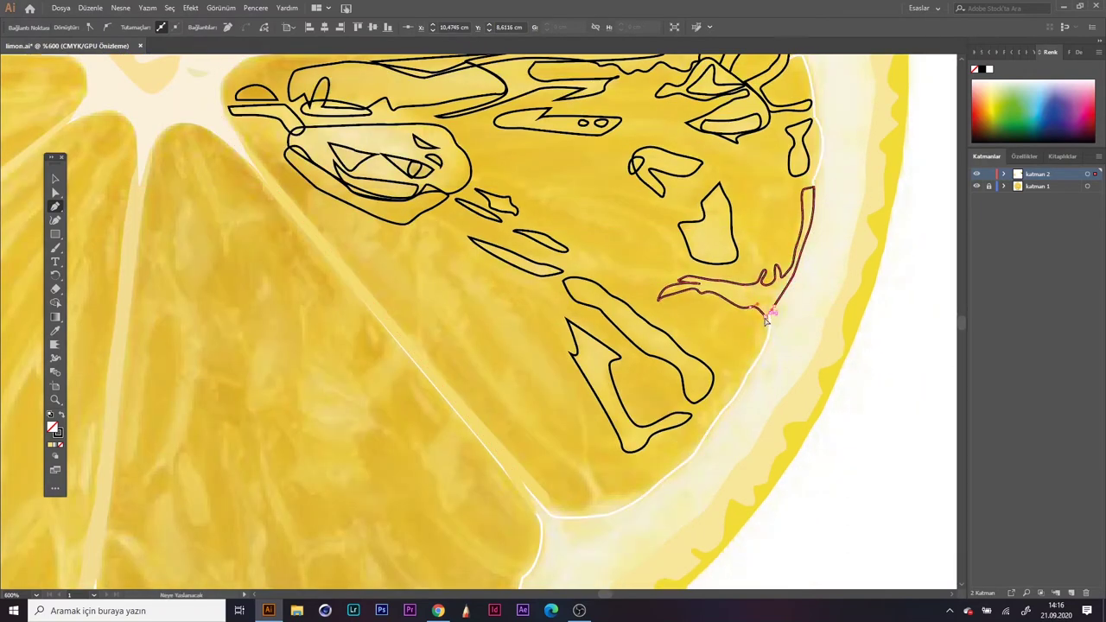
scroll(523, 255, up, 3)
Step: Trace more pulp streaks through the wedge's middle and the pulp edge along its bottom
drag(523, 253, 677, 335)
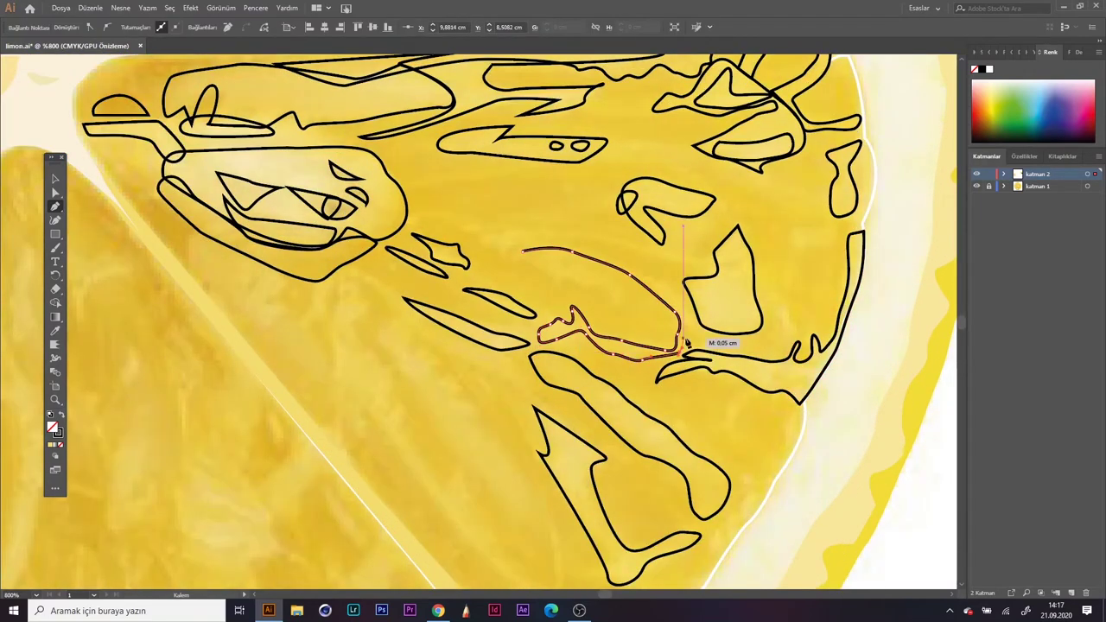
drag(645, 262, 697, 263)
mouse_move(441, 214)
mouse_down()
mouse_move(553, 276)
mouse_move(527, 257)
mouse_up()
scroll(240, 245, down, 3)
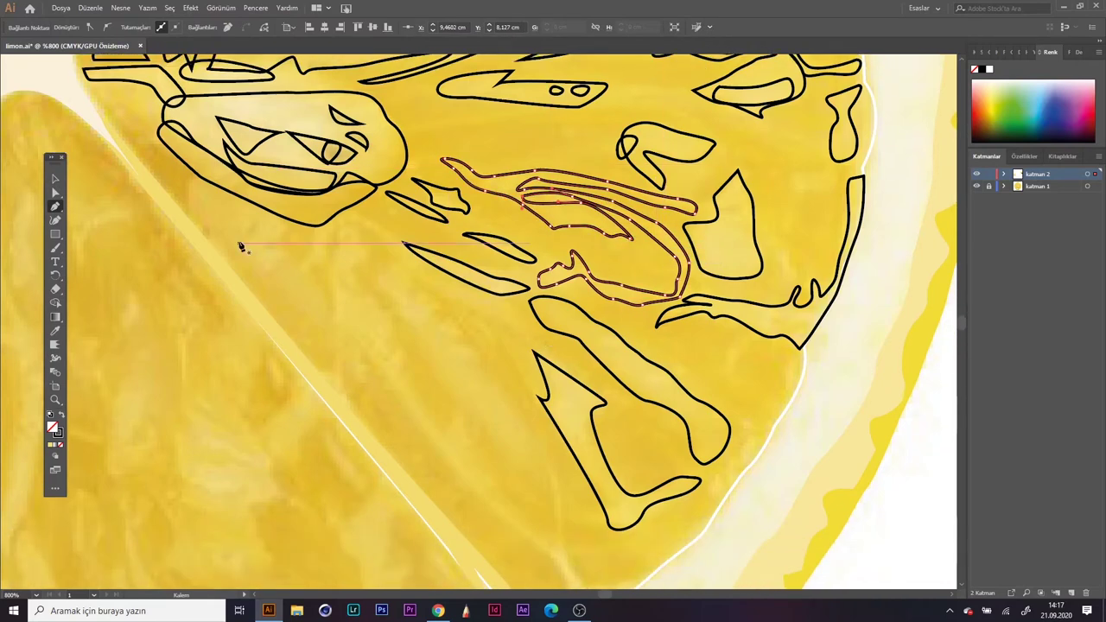
scroll(639, 516, down, 3)
drag(560, 415, 547, 394)
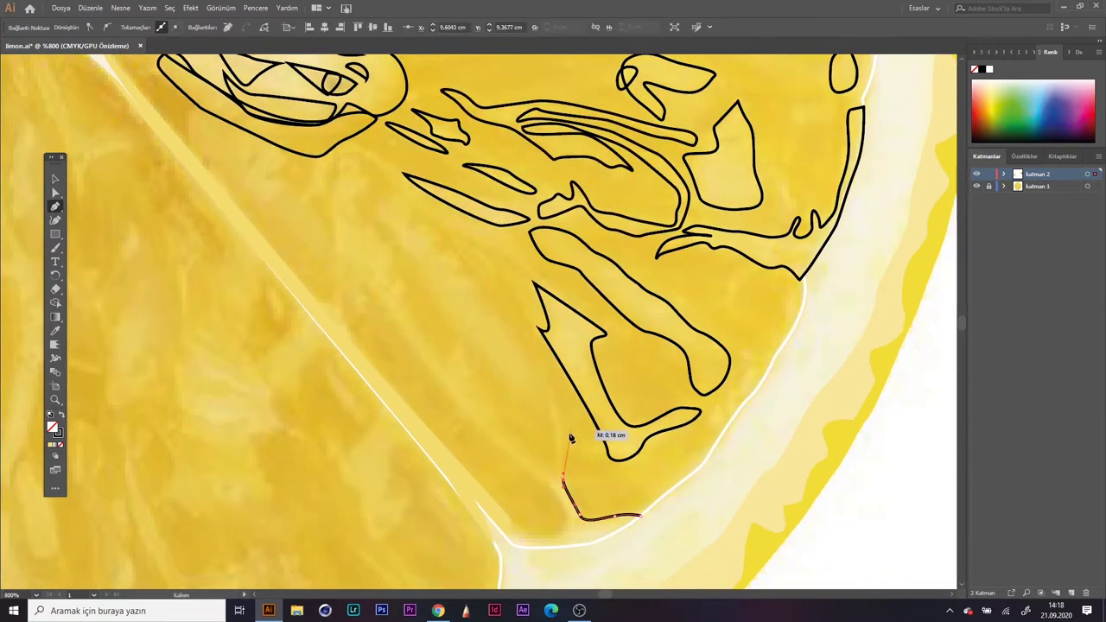
mouse_move(513, 544)
mouse_down()
mouse_move(560, 552)
mouse_move(642, 510)
mouse_up()
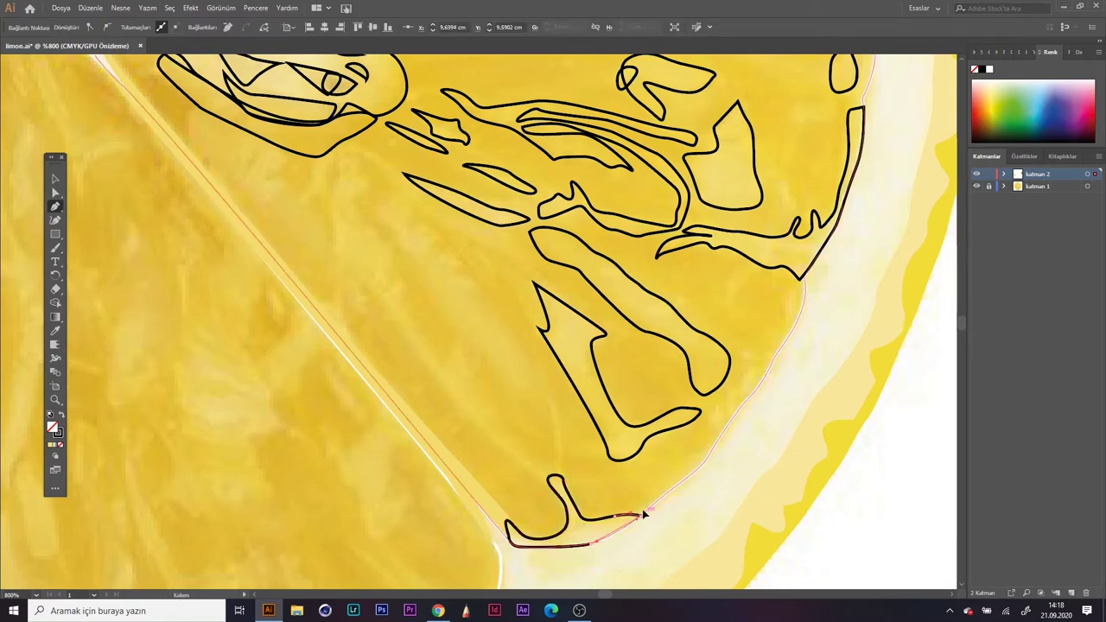
Step: Outline and close the long streak running along the wedge's left edge
scroll(642, 509, up, 1)
drag(378, 232, 556, 482)
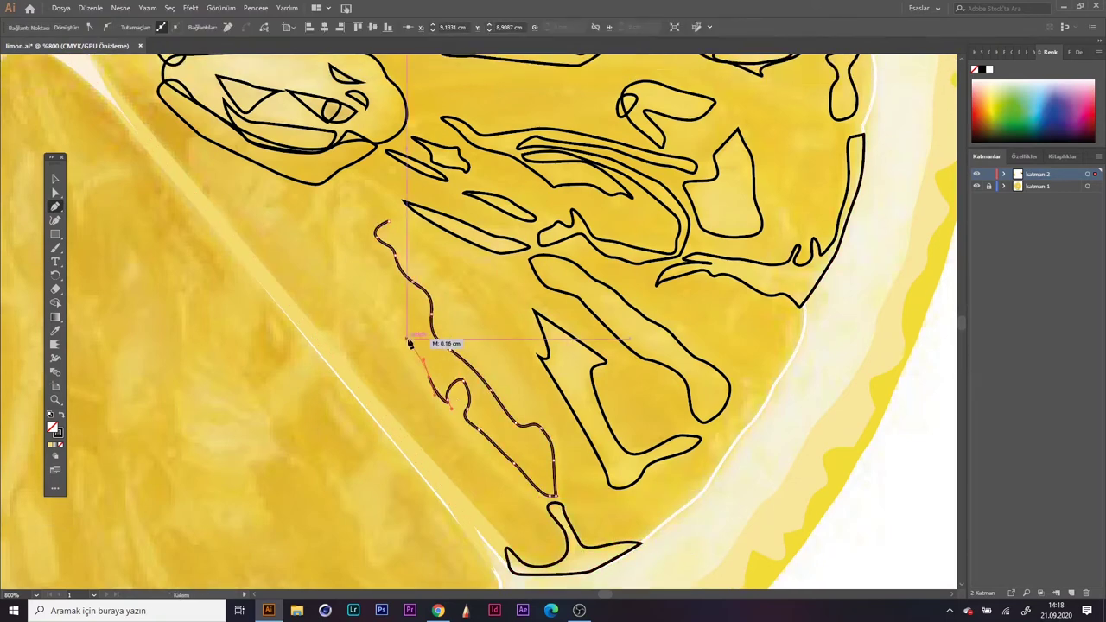
drag(370, 203, 335, 191)
mouse_move(274, 211)
mouse_down()
mouse_move(203, 141)
mouse_move(247, 217)
mouse_move(377, 336)
mouse_up()
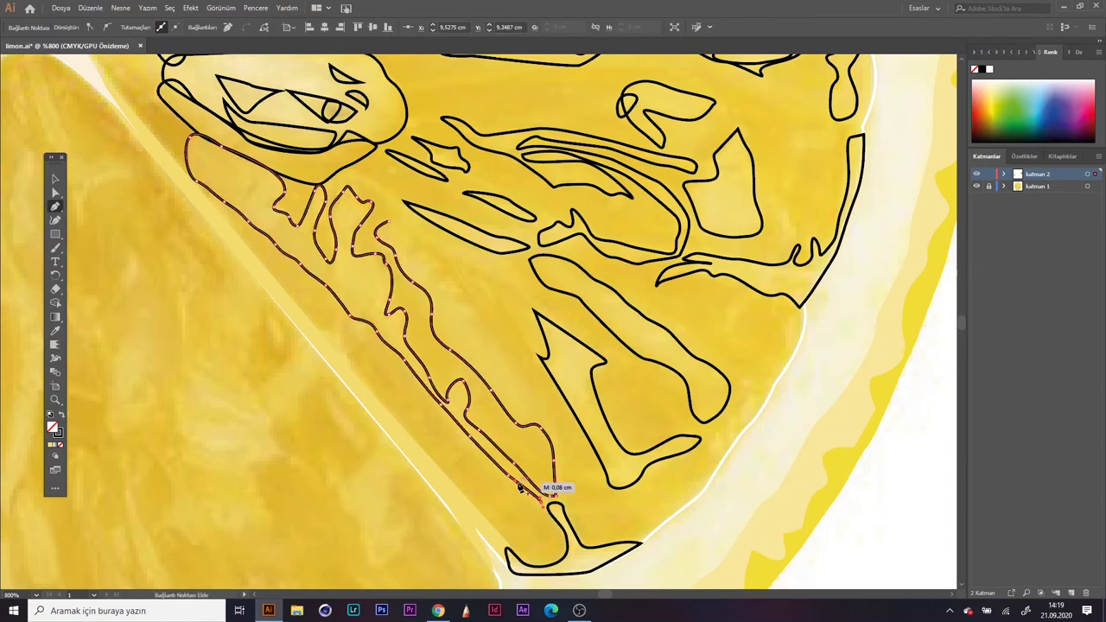
drag(520, 488, 549, 498)
Step: Place anchor points to close a small pulp outline and start the next highlight shape
click(346, 178)
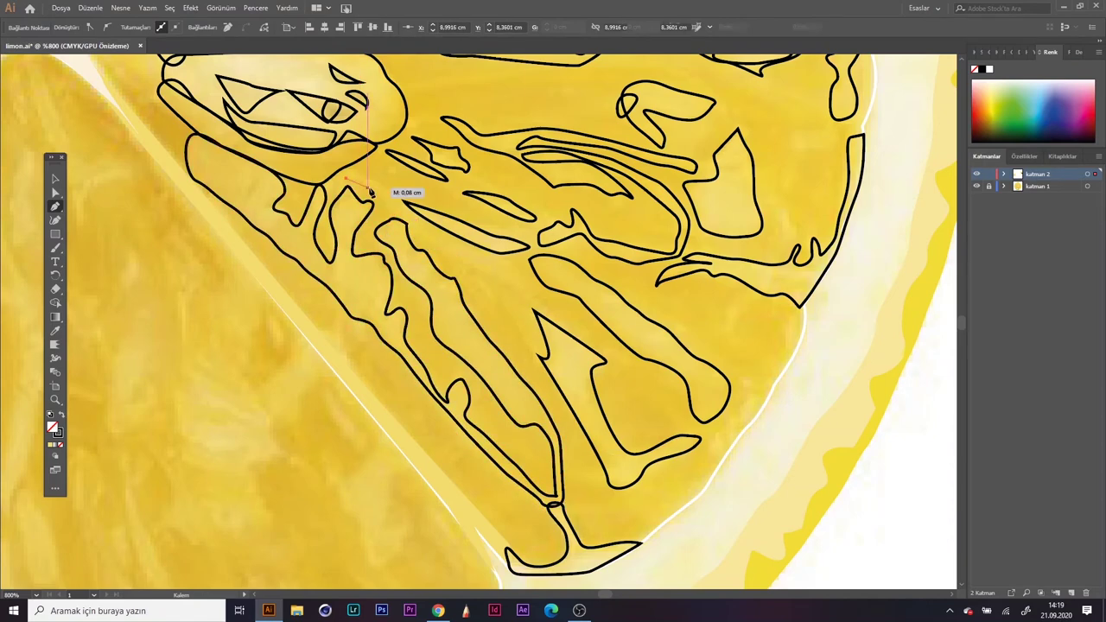
click(523, 317)
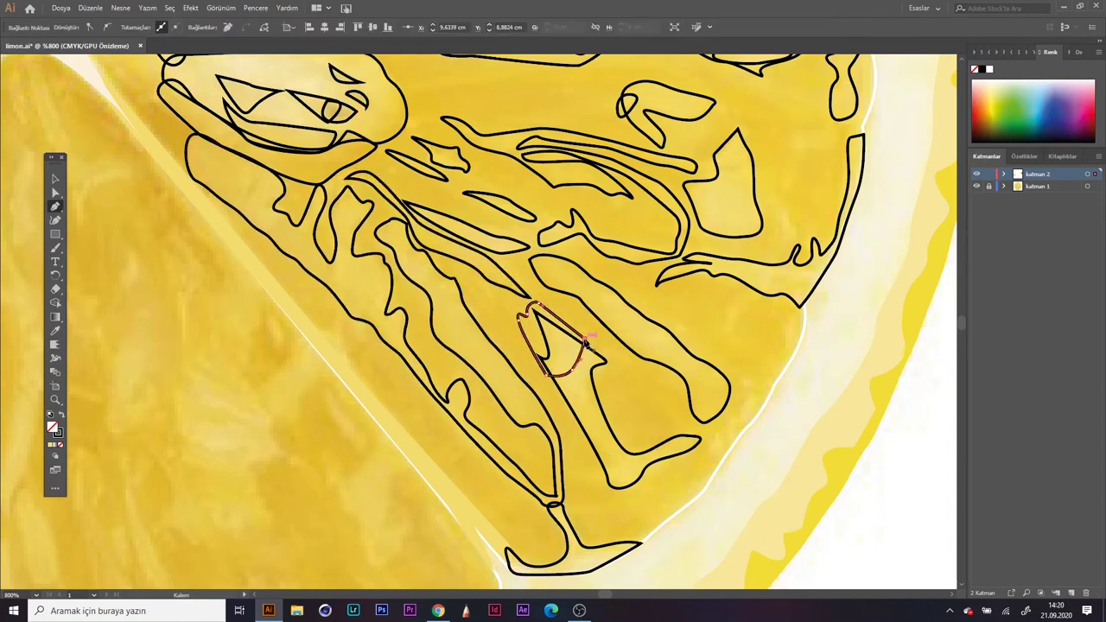
scroll(586, 344, down, 1)
click(716, 430)
click(721, 450)
scroll(729, 356, up, 2)
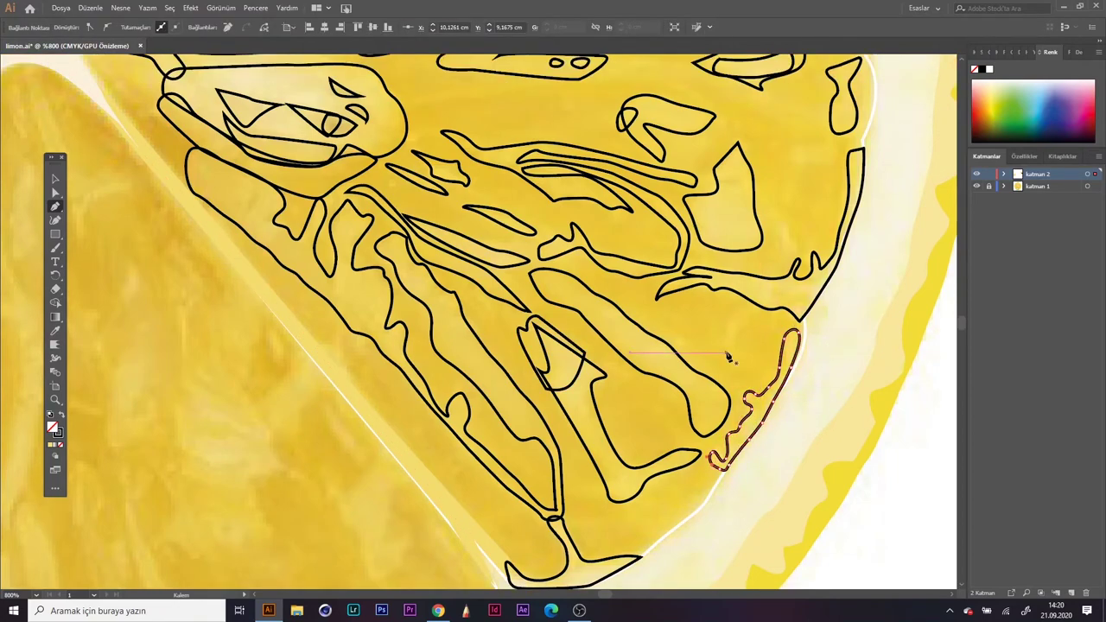
scroll(742, 314, up, 2)
scroll(786, 358, up, 3)
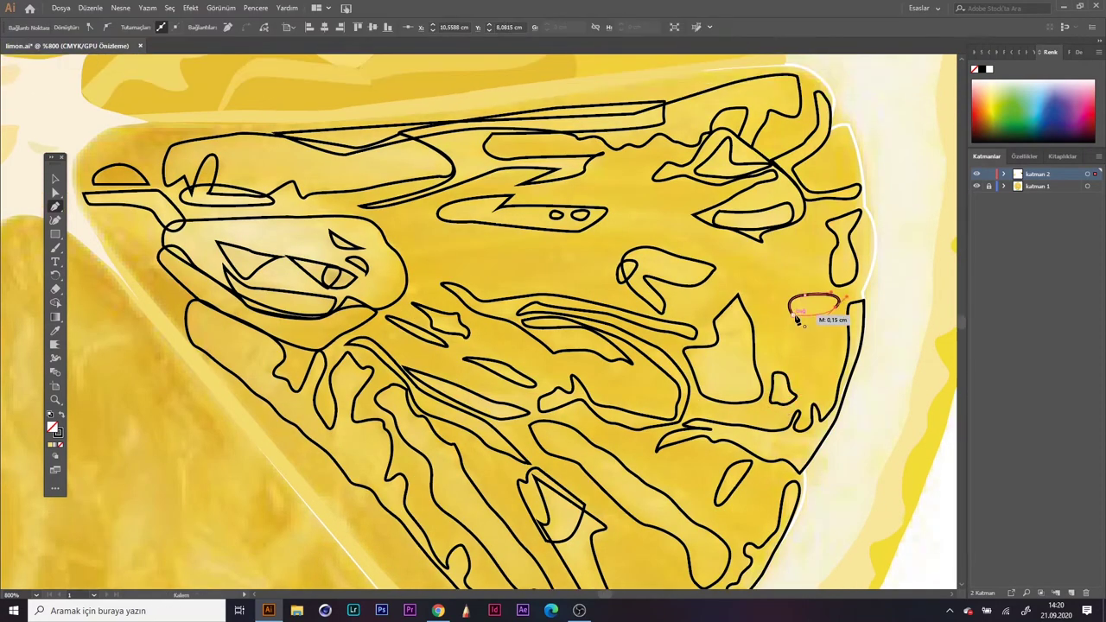
scroll(808, 315, up, 5)
click(405, 287)
click(520, 272)
click(502, 245)
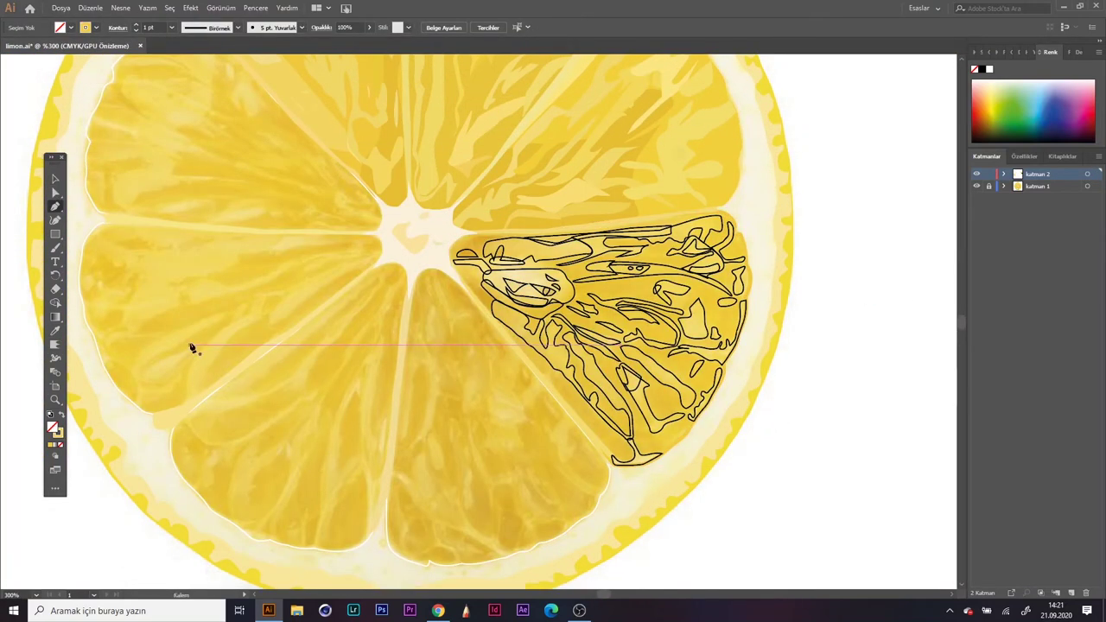
Step: Pencil the wedge's outer outline and swap its stroke colour into a solid yellow fill
drag(531, 235, 555, 344)
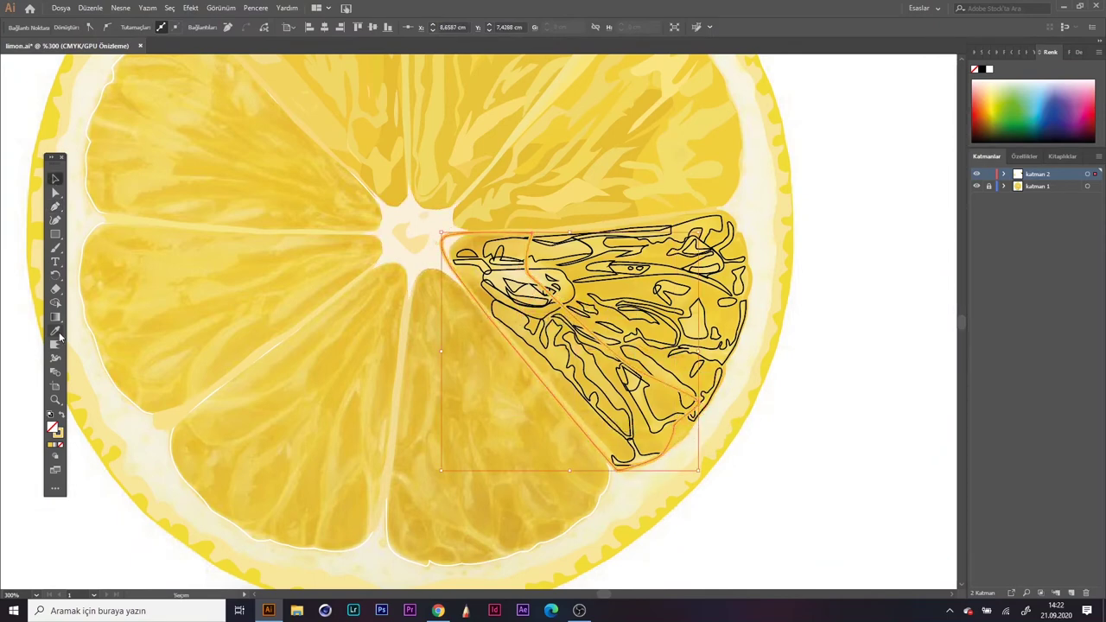
key(shift+x)
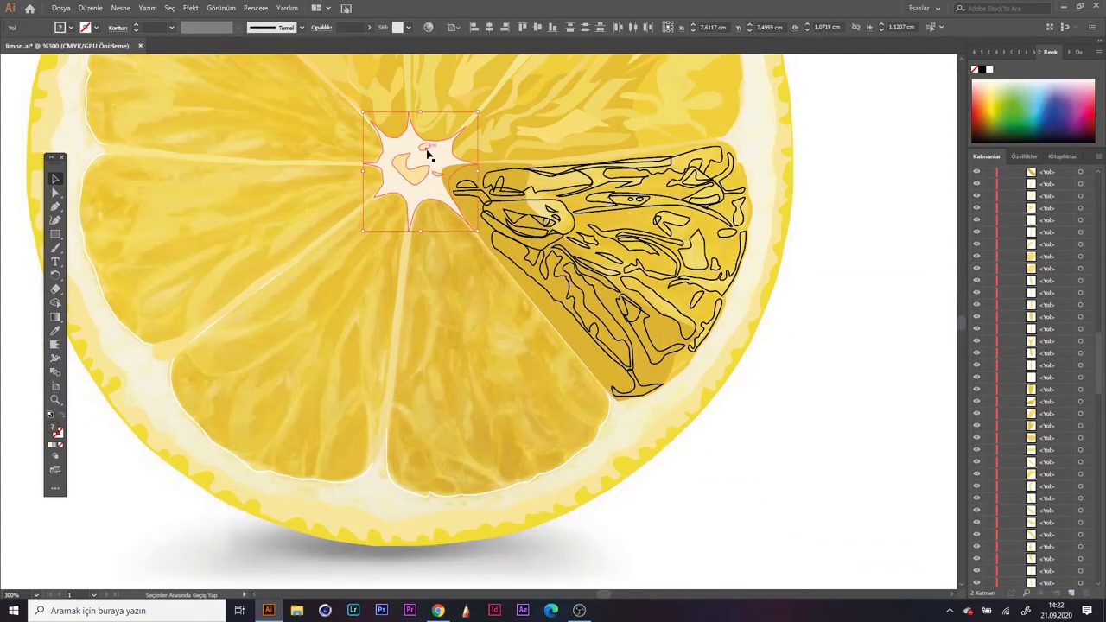
Step: Select the centre divider shape, then clear it and select the small oval pulp shape
click(407, 267)
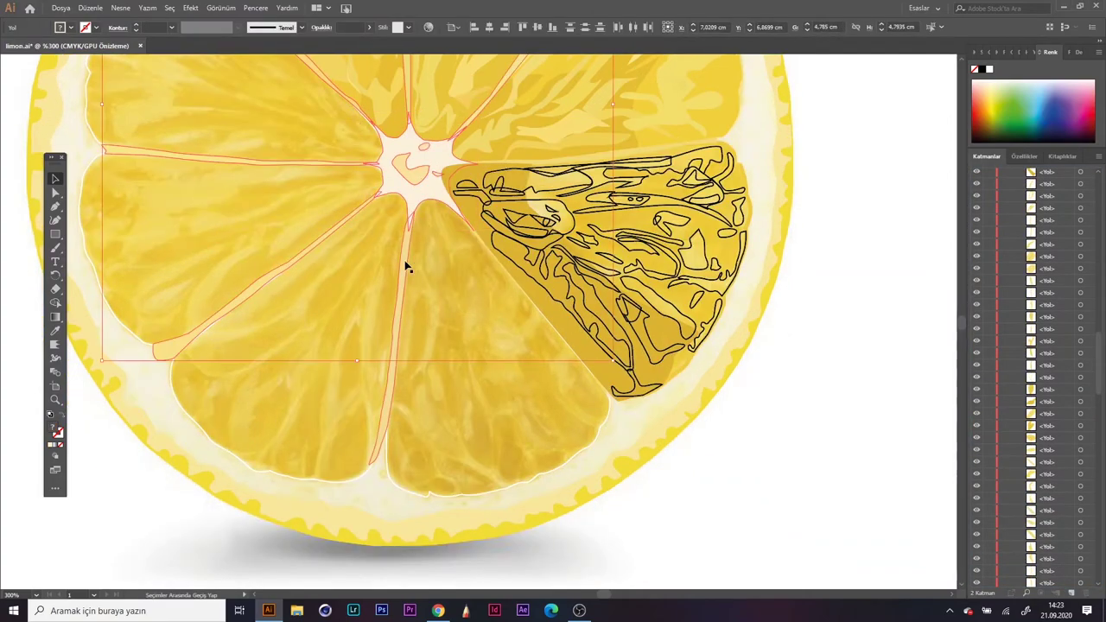
right_click(637, 148)
click(774, 317)
scroll(493, 290, up, 2)
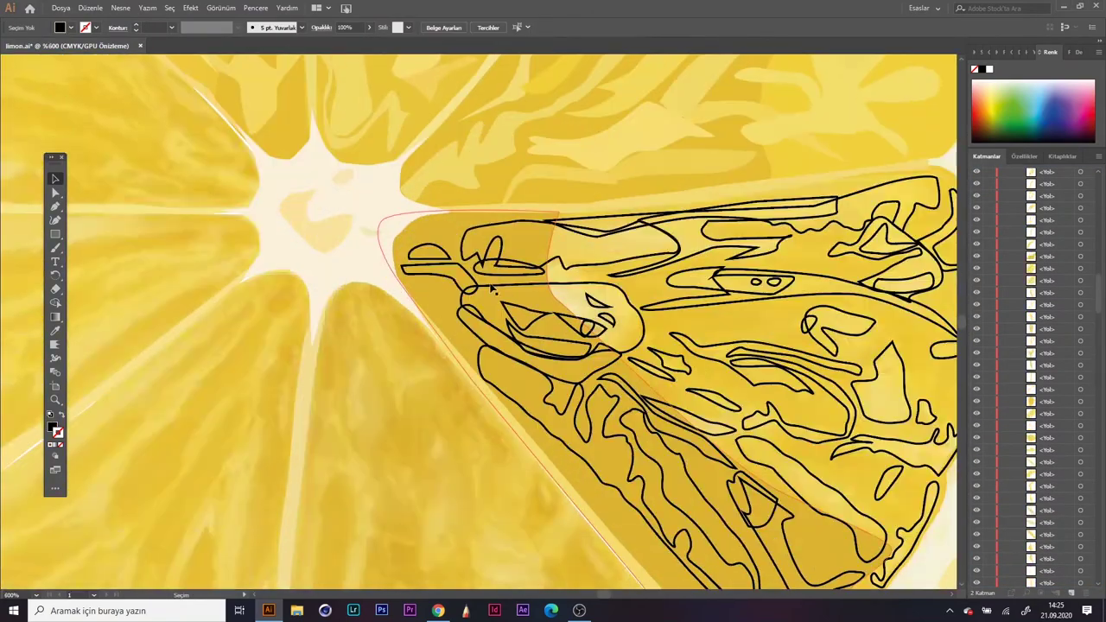
scroll(494, 292, down, 3)
scroll(351, 279, up, 10)
click(350, 280)
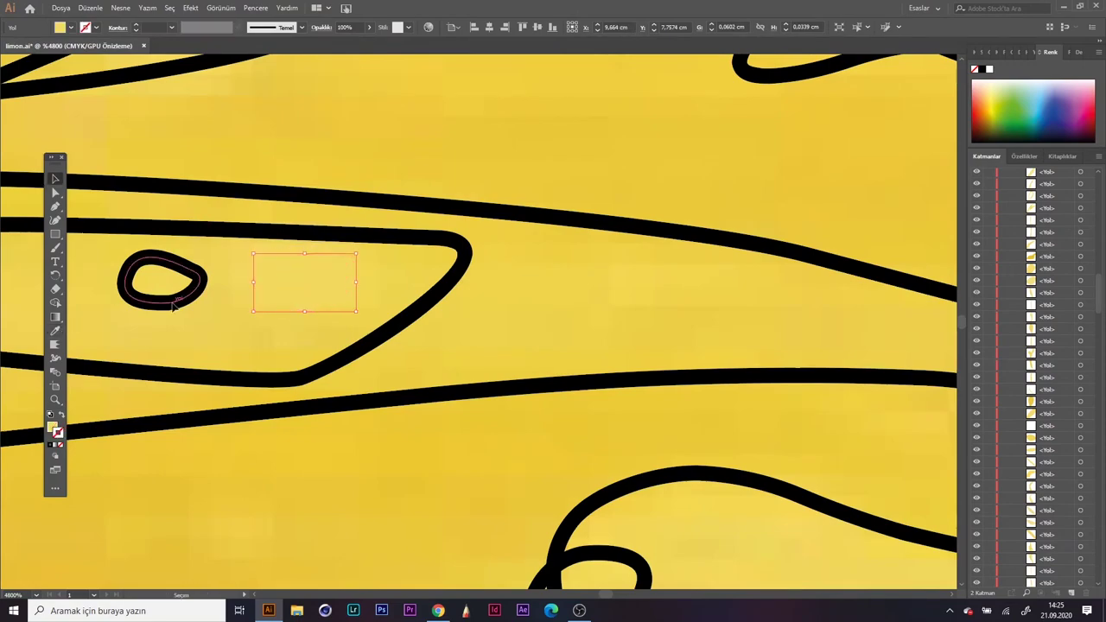
scroll(172, 304, down, 4)
Step: Select the long curved highlight and loop-shaped outline and fill them with pale pulp colour
click(211, 208)
scroll(211, 209, down, 2)
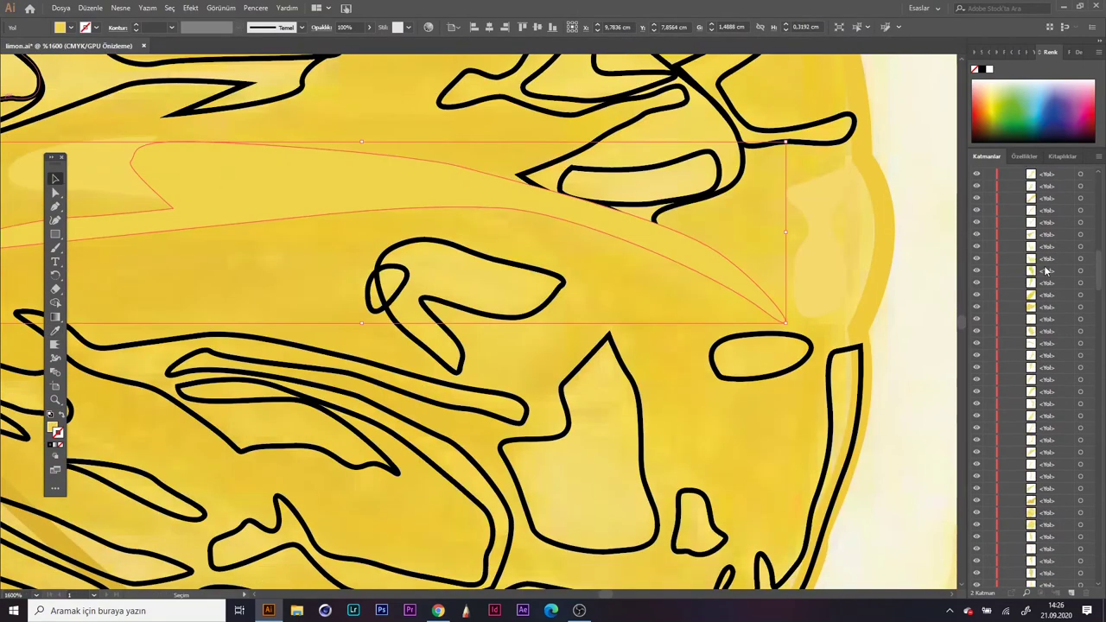
scroll(890, 302, down, 5)
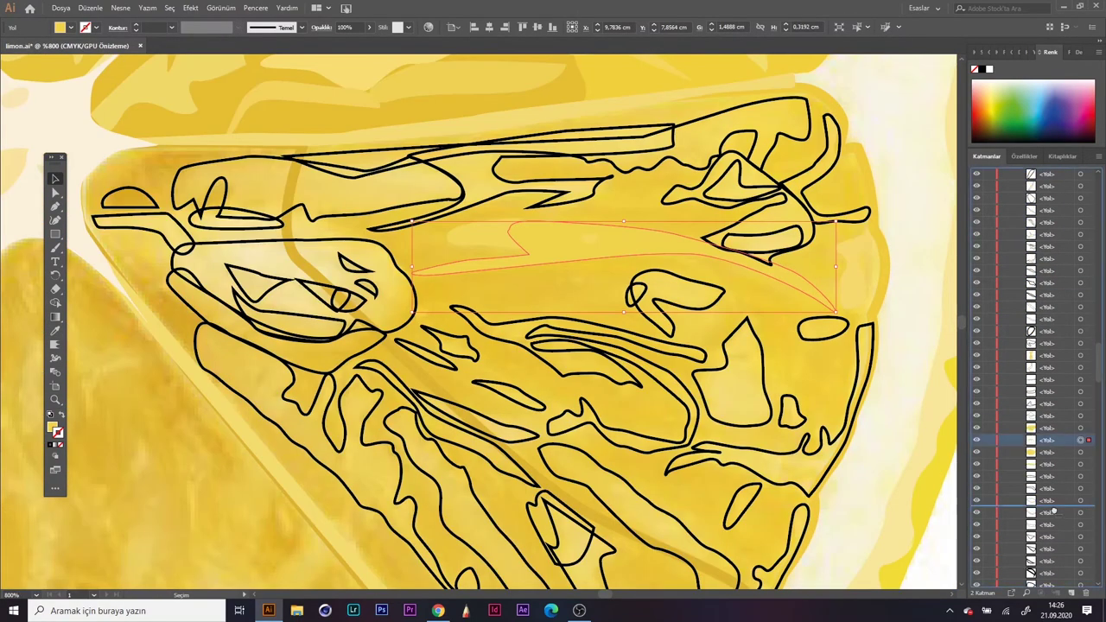
scroll(58, 197, up, 8)
scroll(259, 345, down, 2)
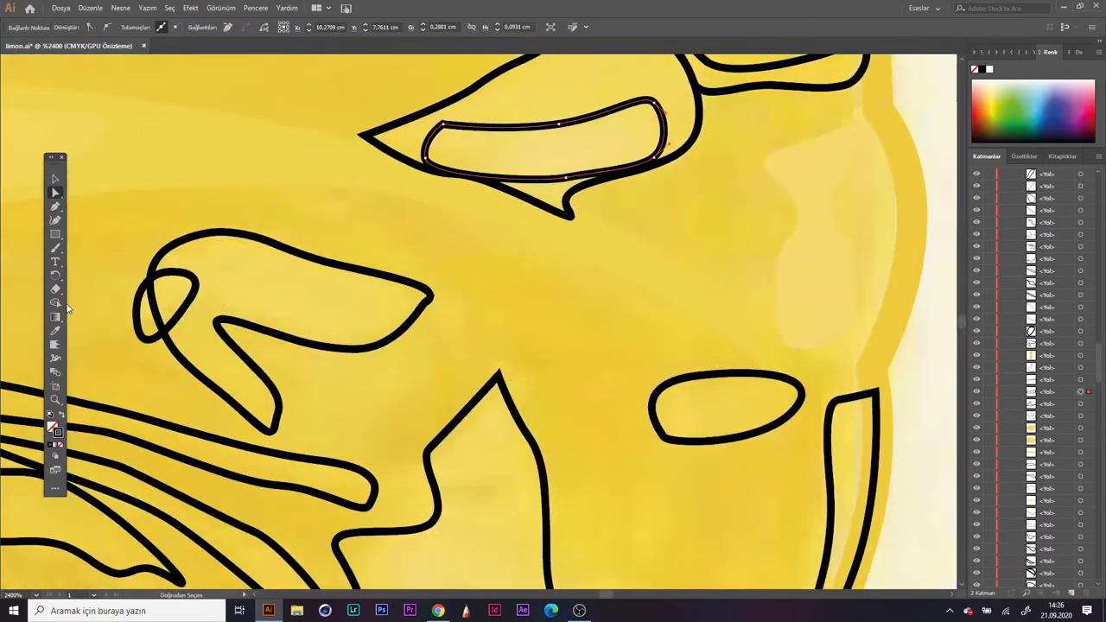
click(699, 413)
click(182, 300)
click(504, 286)
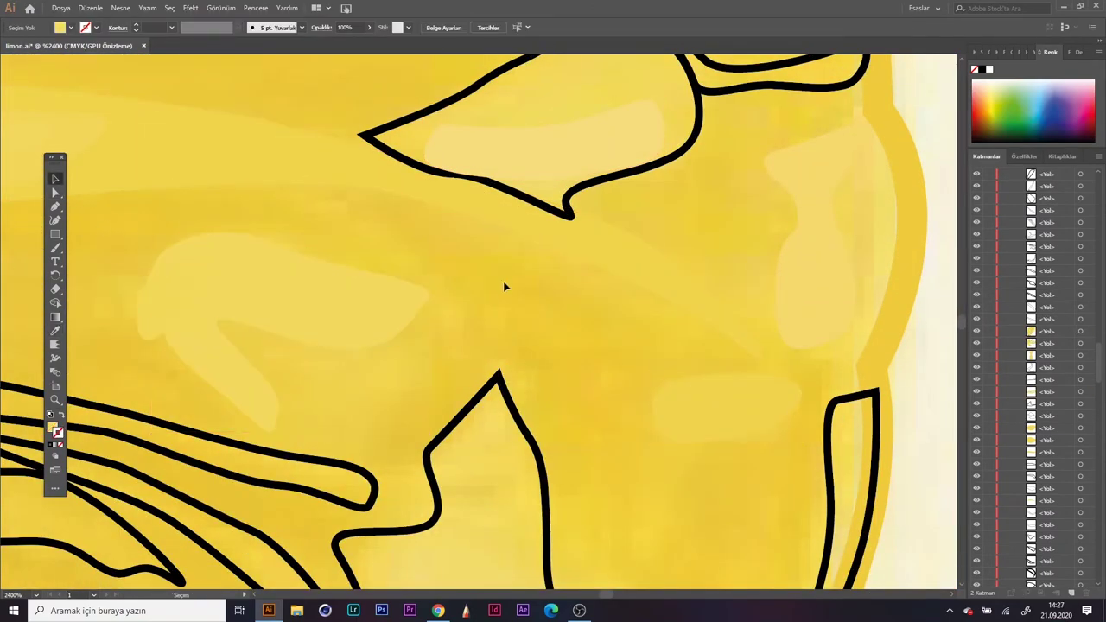
scroll(504, 286, down, 2)
key(i)
Step: Fill the next pulp shape and a long pulp path with light colour sampled from the photo
click(486, 391)
scroll(567, 420, down, 3)
scroll(346, 303, up, 3)
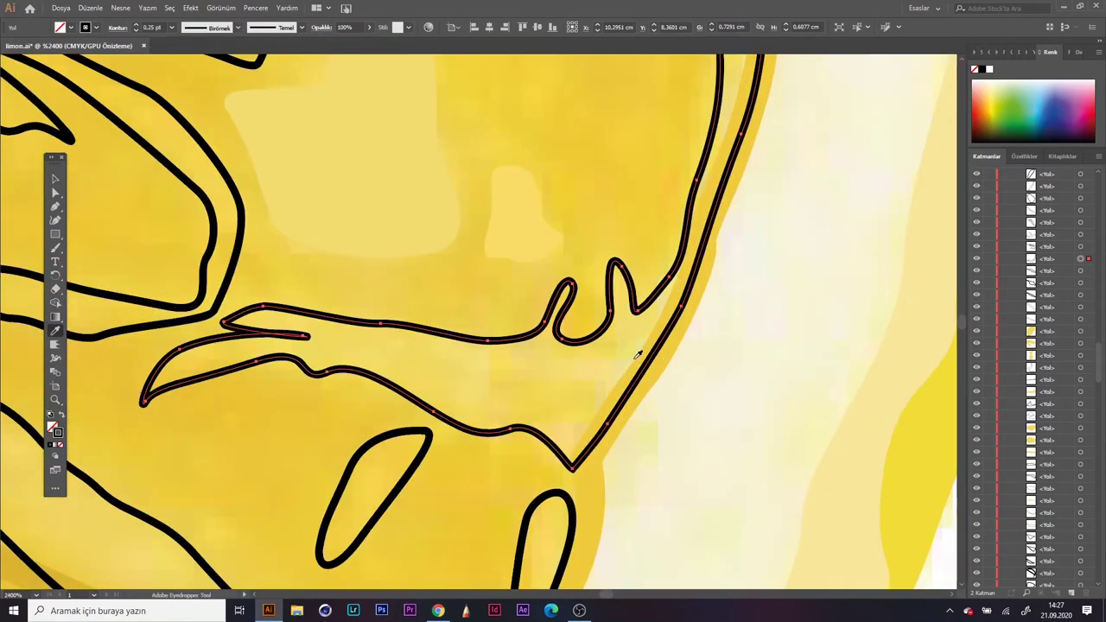
scroll(605, 346, down, 4)
click(554, 346)
scroll(606, 328, up, 4)
click(57, 333)
click(461, 421)
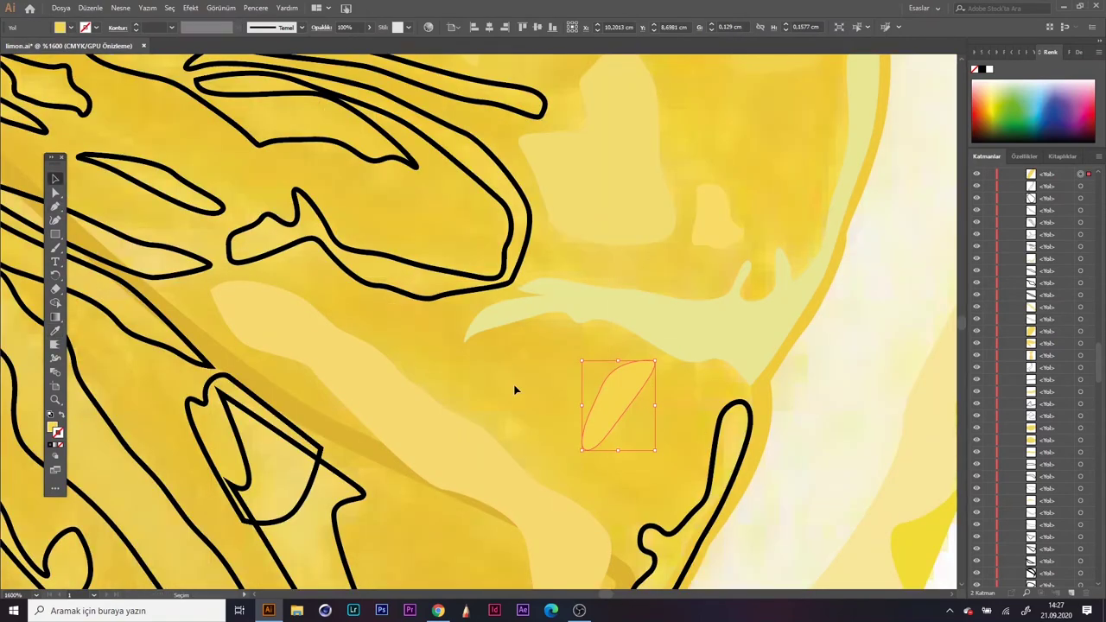
scroll(515, 391, down, 2)
scroll(647, 447, up, 1)
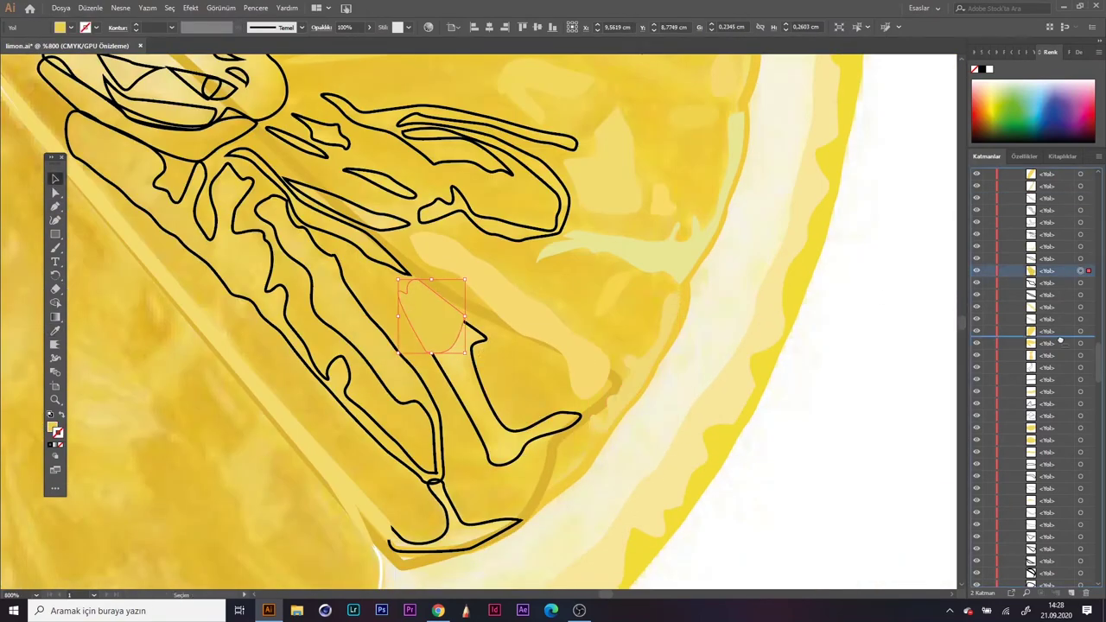
Step: Give the next pulp shape and the bottom pulp shape pale fills sampled from the photo
ctrl+click(519, 389)
click(29, 171)
scroll(865, 405, down, 1)
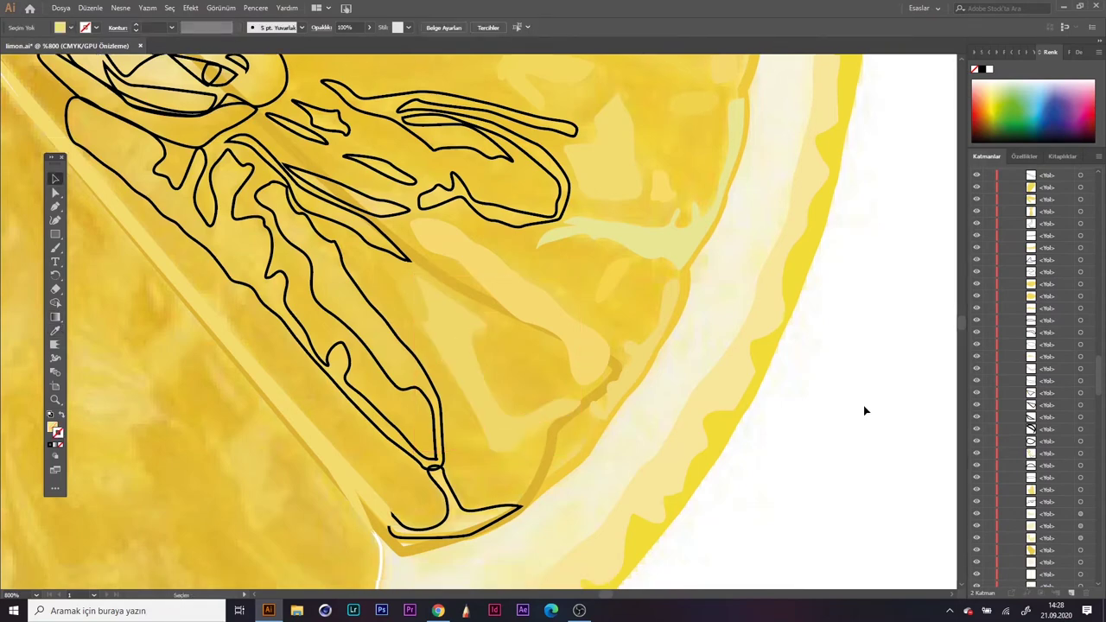
ctrl+click(485, 492)
click(29, 171)
scroll(216, 156, up, 2)
Step: Fill the eye shape with tan shadow colour and its inner and outer paths with cream
ctrl+click(320, 286)
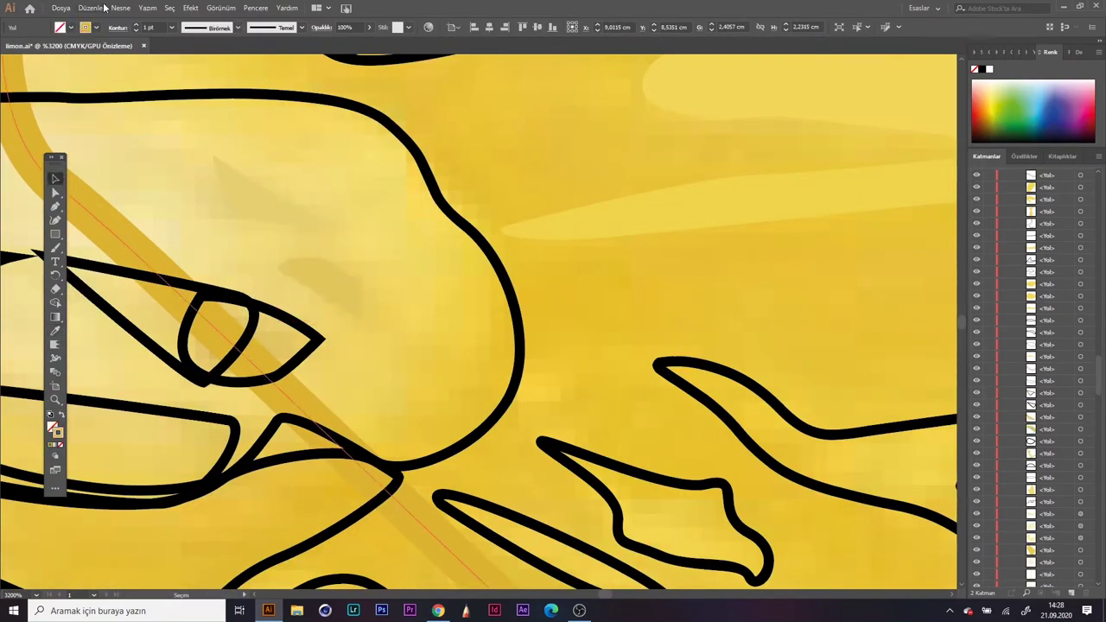
ctrl+click(186, 337)
click(95, 198)
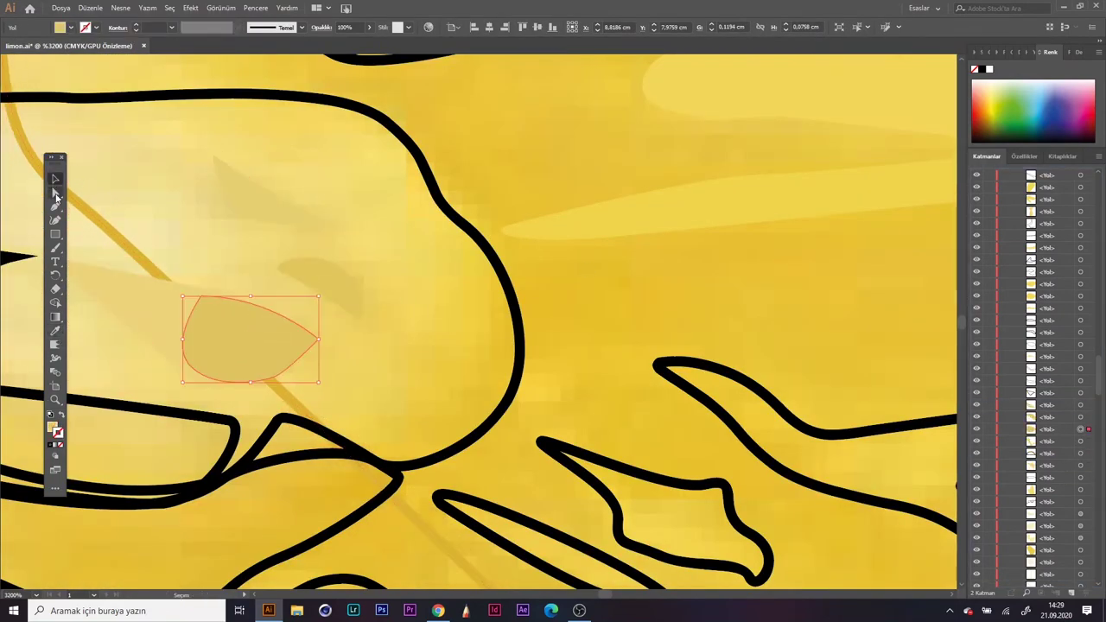
scroll(271, 297, down, 1)
ctrl+click(246, 259)
click(234, 252)
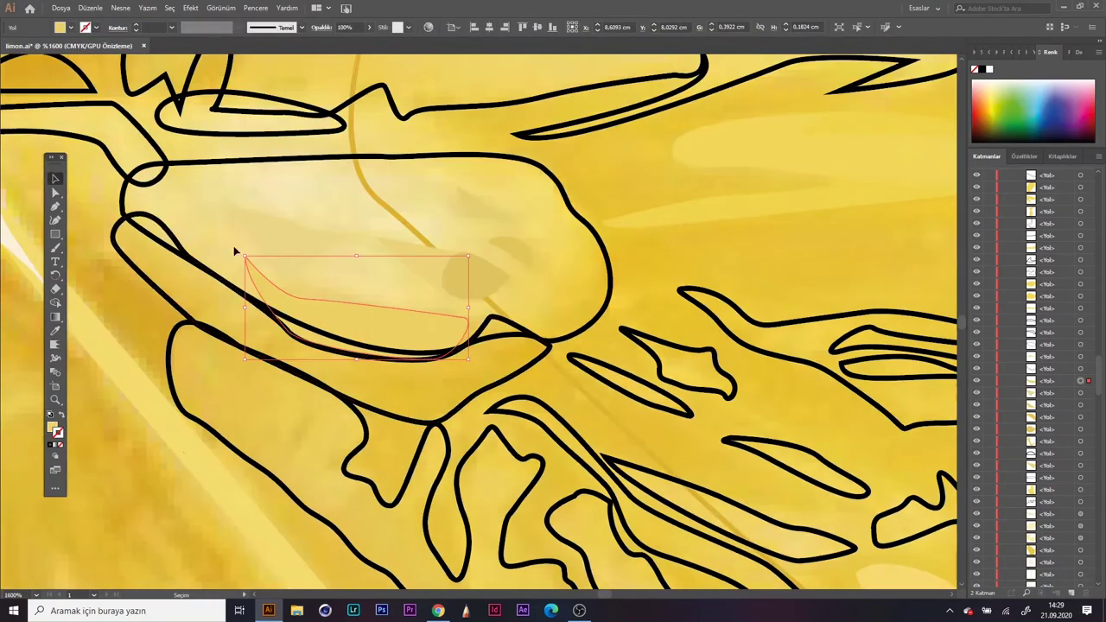
ctrl+click(301, 159)
key(ctrl+z)
click(90, 8)
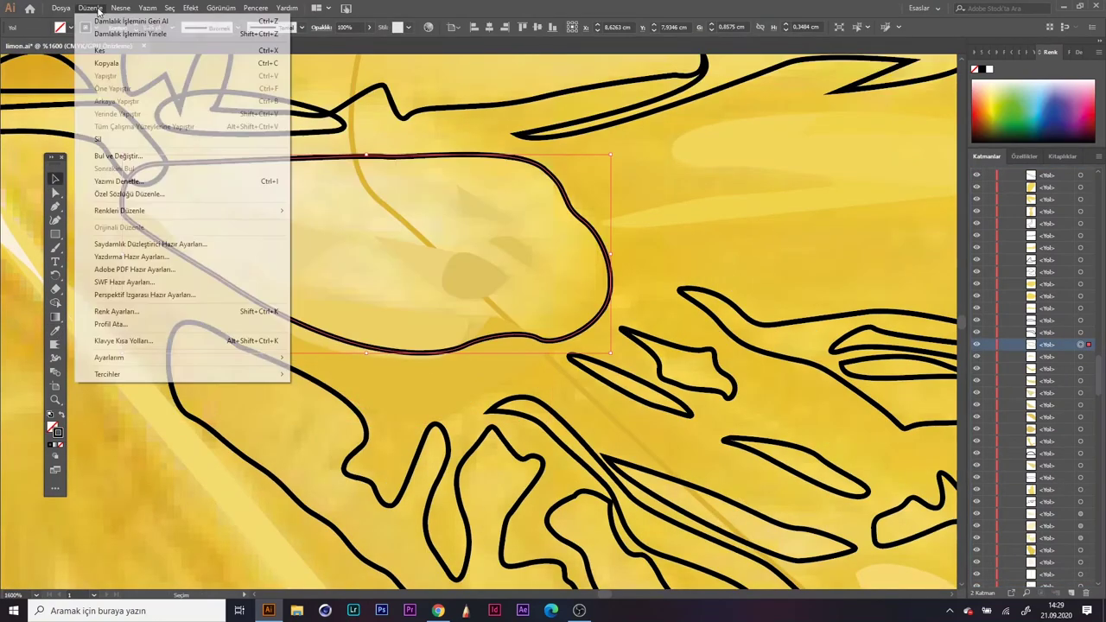
click(129, 33)
Step: Adjust anchor handles to stretch a path into a long thin highlight along the top
scroll(383, 279, up, 2)
key(a)
drag(372, 203, 389, 186)
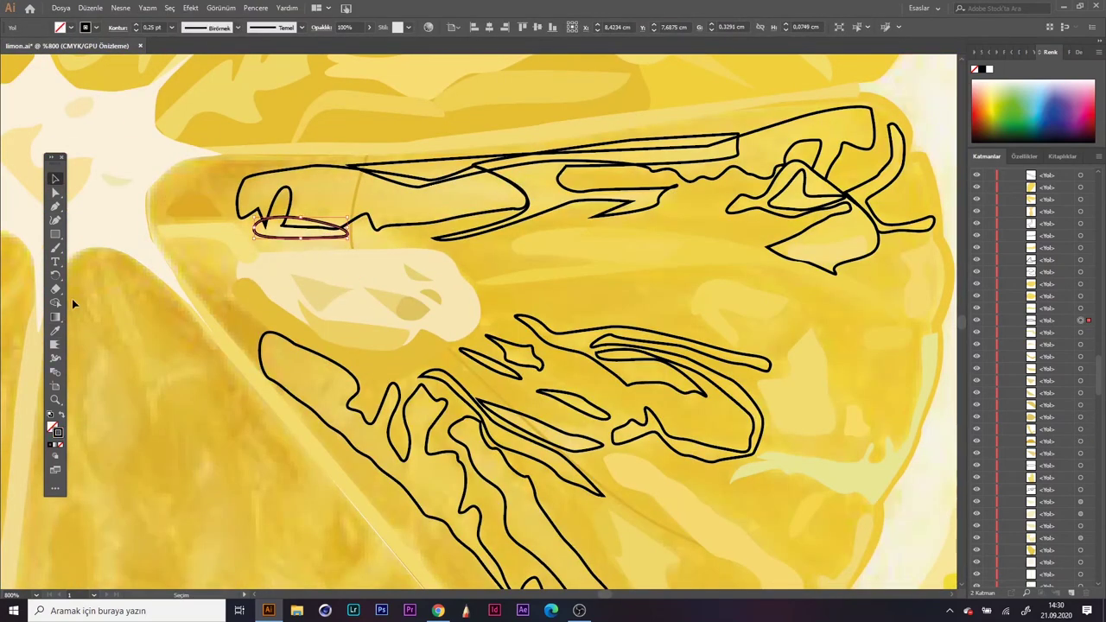
drag(343, 173, 778, 164)
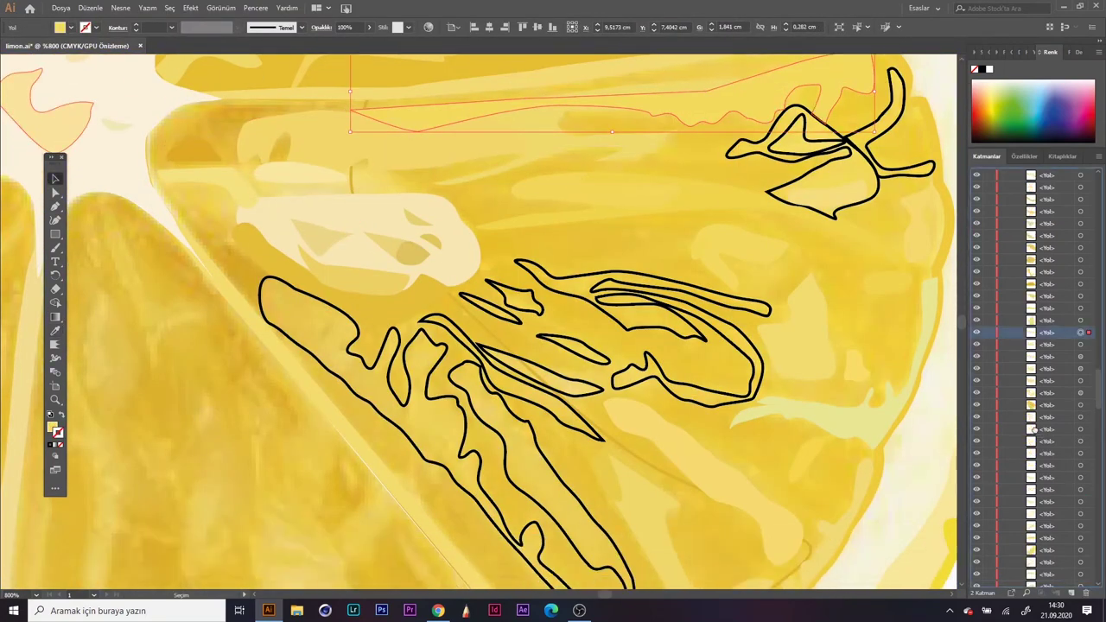
Step: Fill the top-right pulp shape with a pulp colour sampled by eyedropper
click(785, 217)
scroll(785, 217, up, 4)
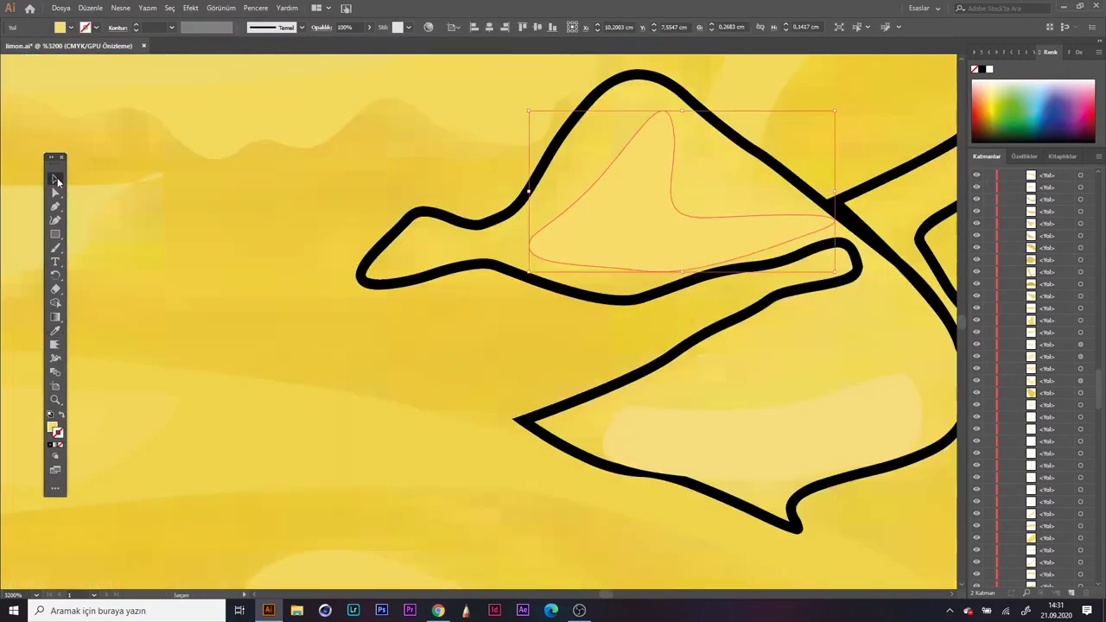
key(i)
click(138, 125)
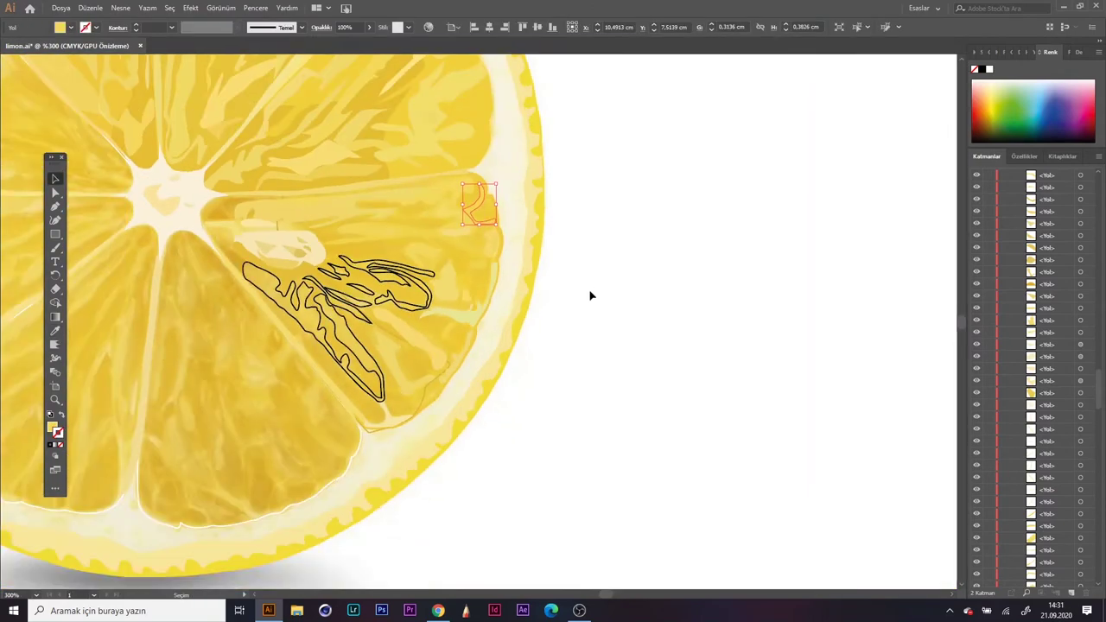
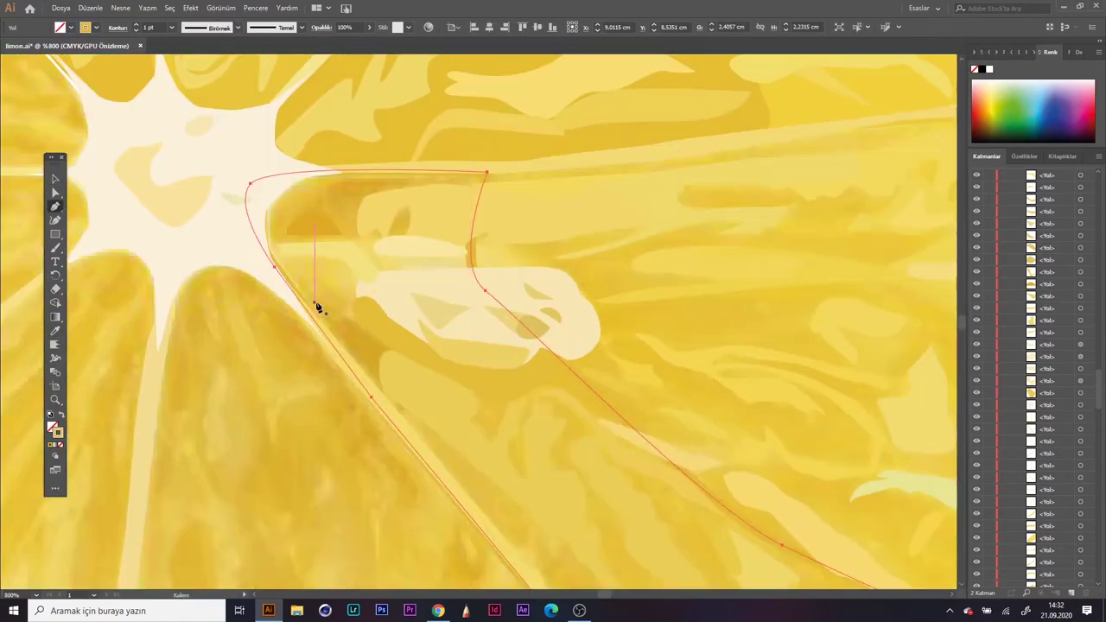
Step: Close the traced shape and eyedrop a darker yellow onto it and the pale strand shape
key(i)
click(340, 210)
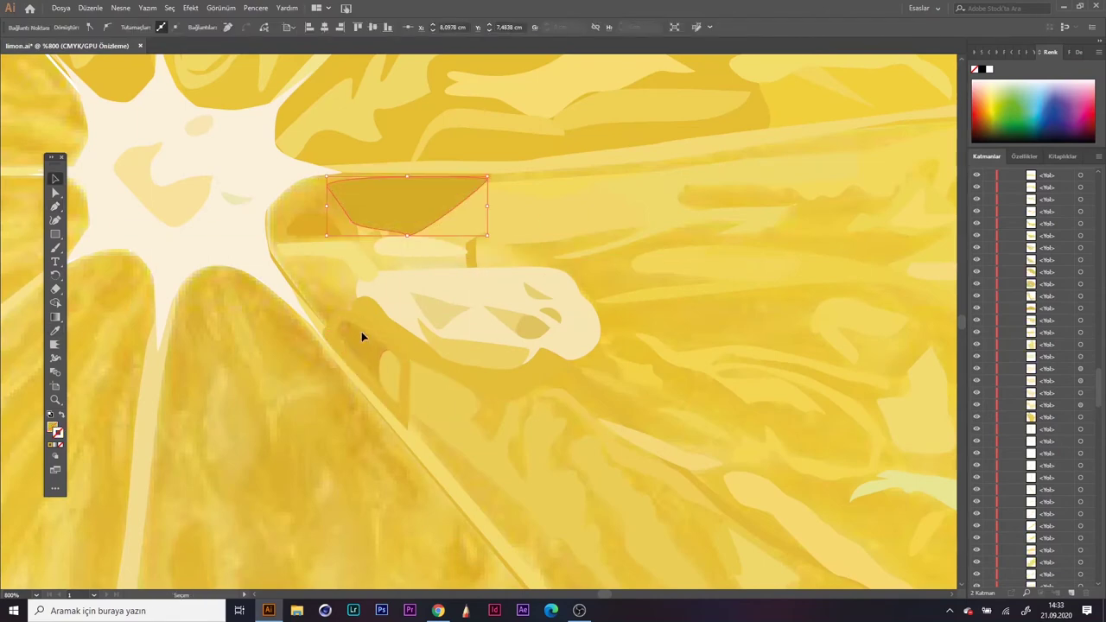
click(361, 333)
key(v)
click(1055, 202)
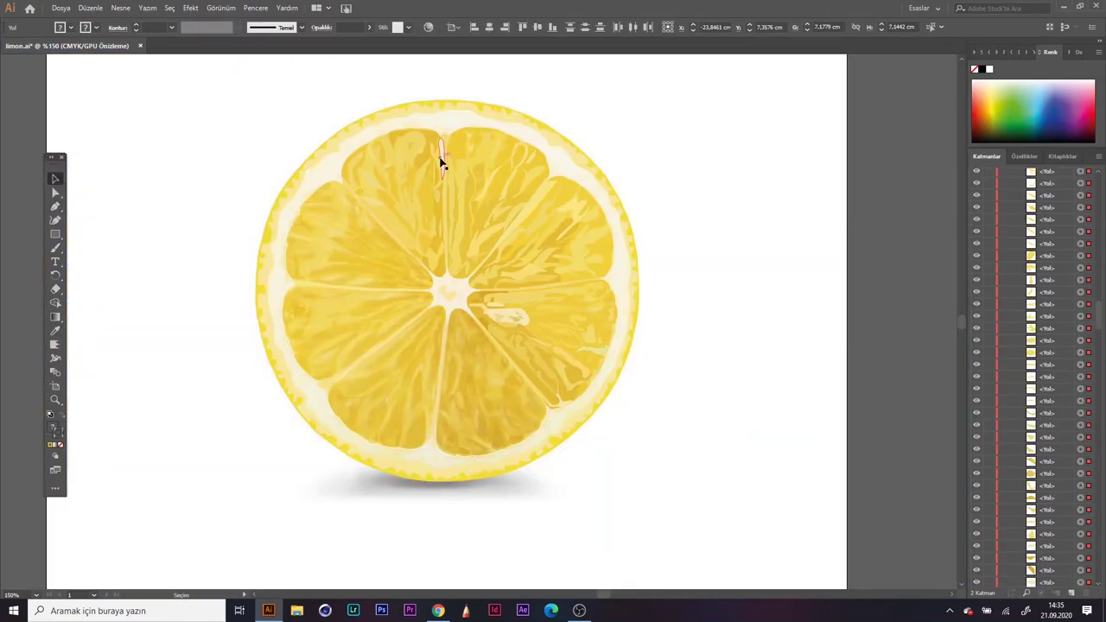
click(711, 158)
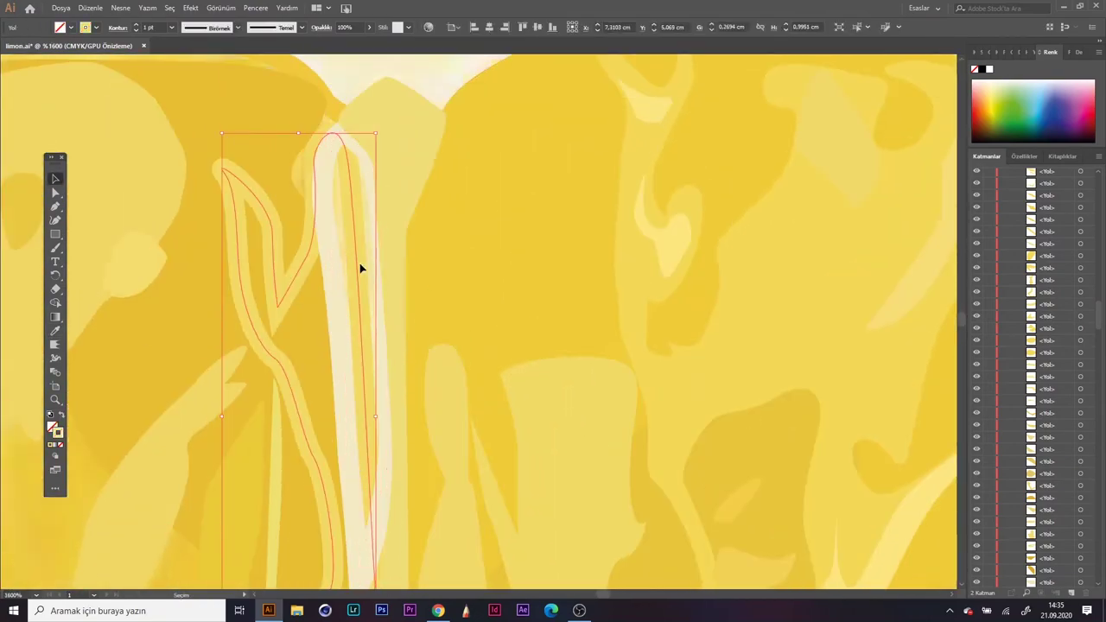
click(347, 213)
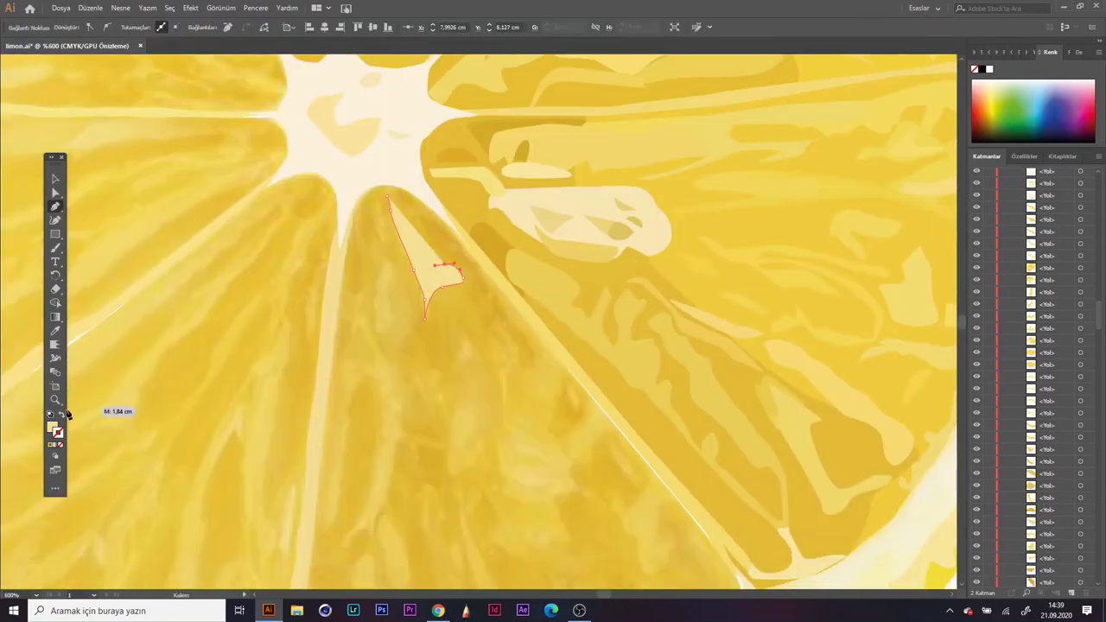
Step: Trace and close pale strand outlines from the segment centre down its left side
drag(381, 259, 395, 274)
scroll(331, 432, down, 5)
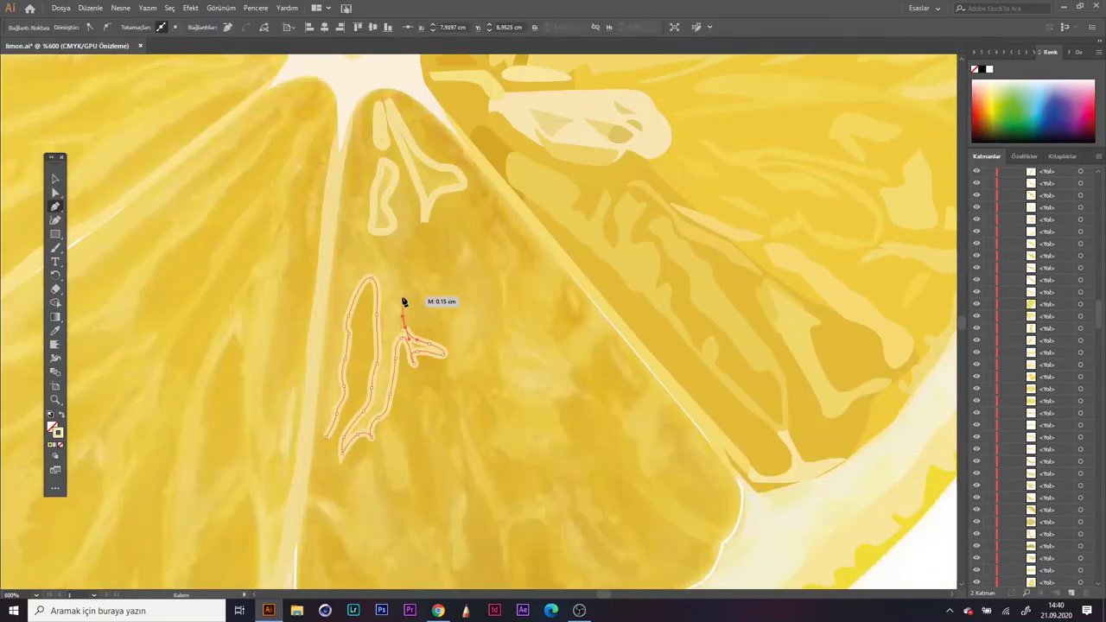
drag(338, 271, 320, 443)
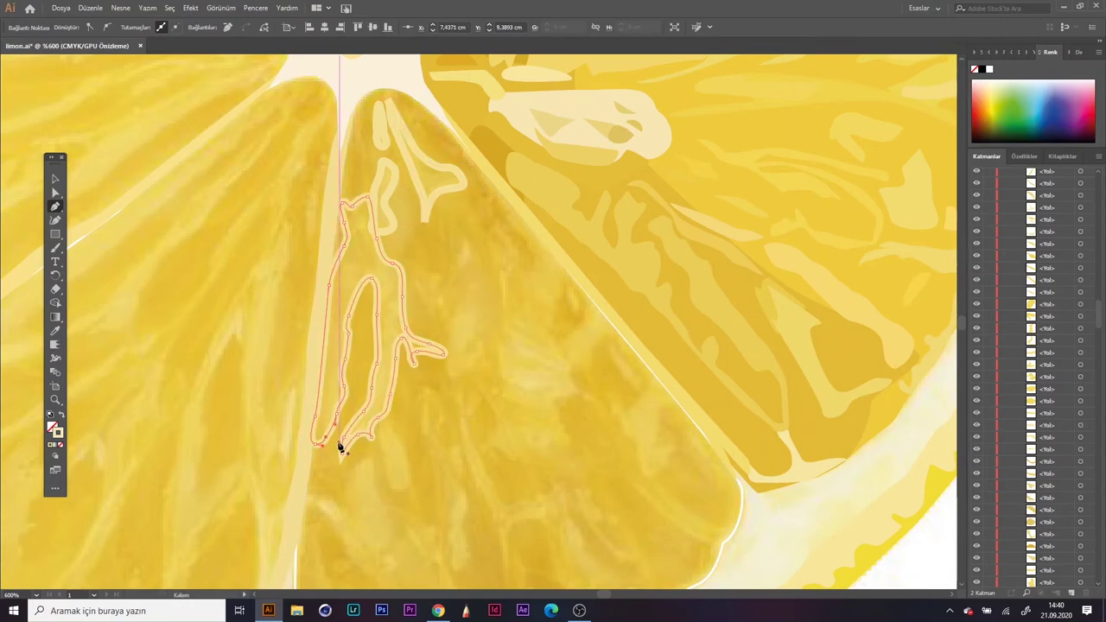
scroll(338, 443, down, 2)
drag(388, 116, 386, 113)
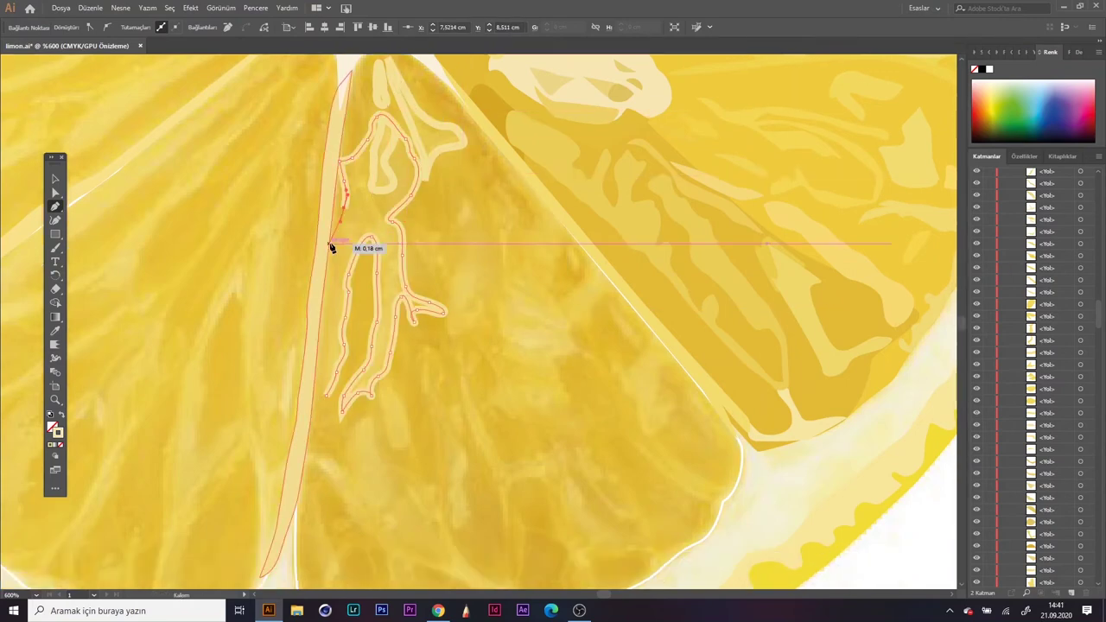
scroll(425, 334, down, 3)
mouse_move(378, 335)
mouse_down()
mouse_move(393, 396)
mouse_move(336, 409)
mouse_up()
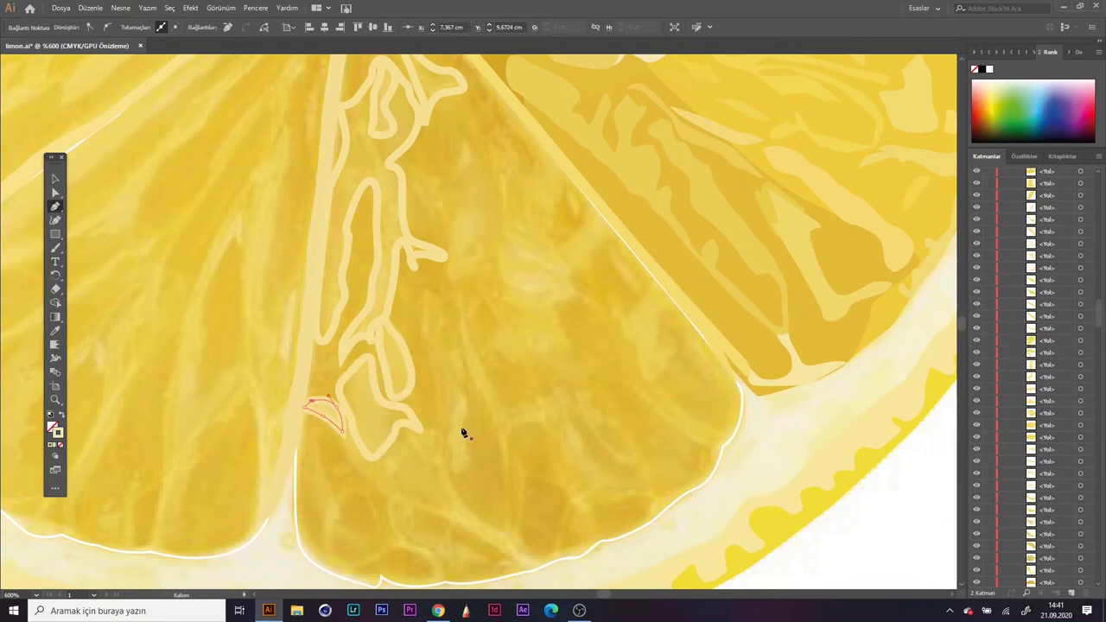
scroll(462, 432, down, 2)
drag(435, 427, 382, 468)
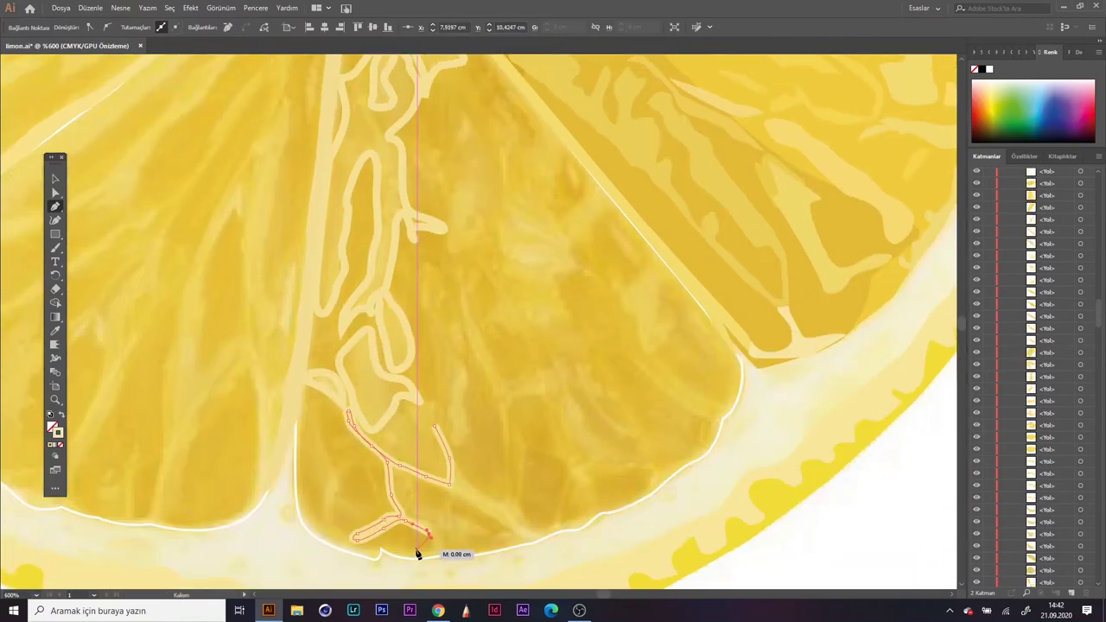
drag(312, 515, 349, 415)
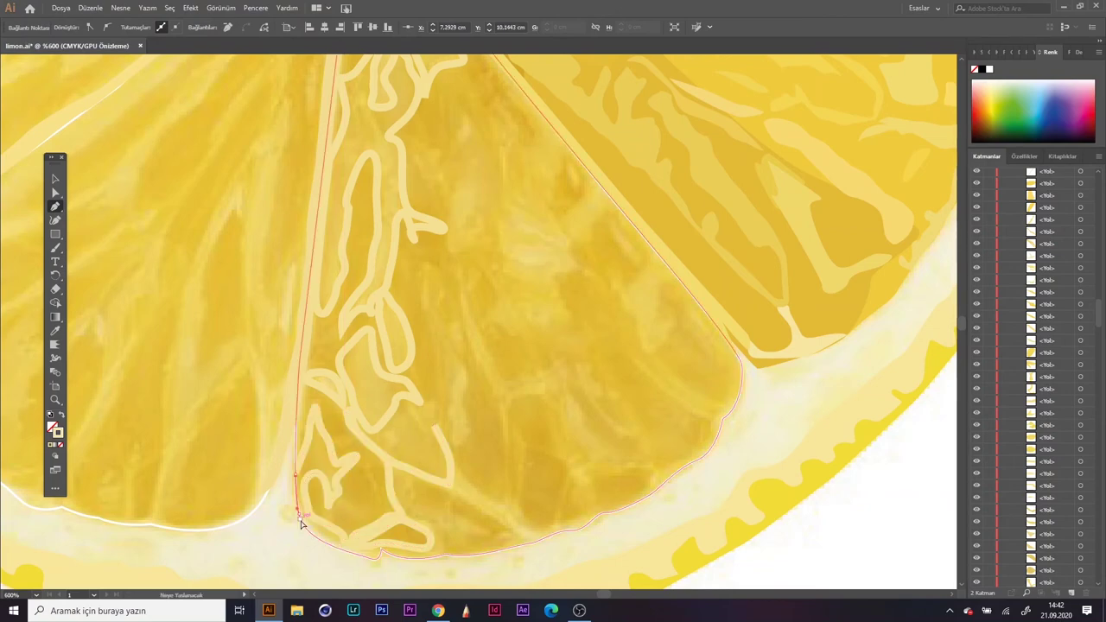
Step: Trace more strand outlines along the segment's bottom, middle and upper edge
mouse_move(373, 558)
mouse_down()
mouse_move(390, 543)
mouse_move(450, 556)
mouse_up()
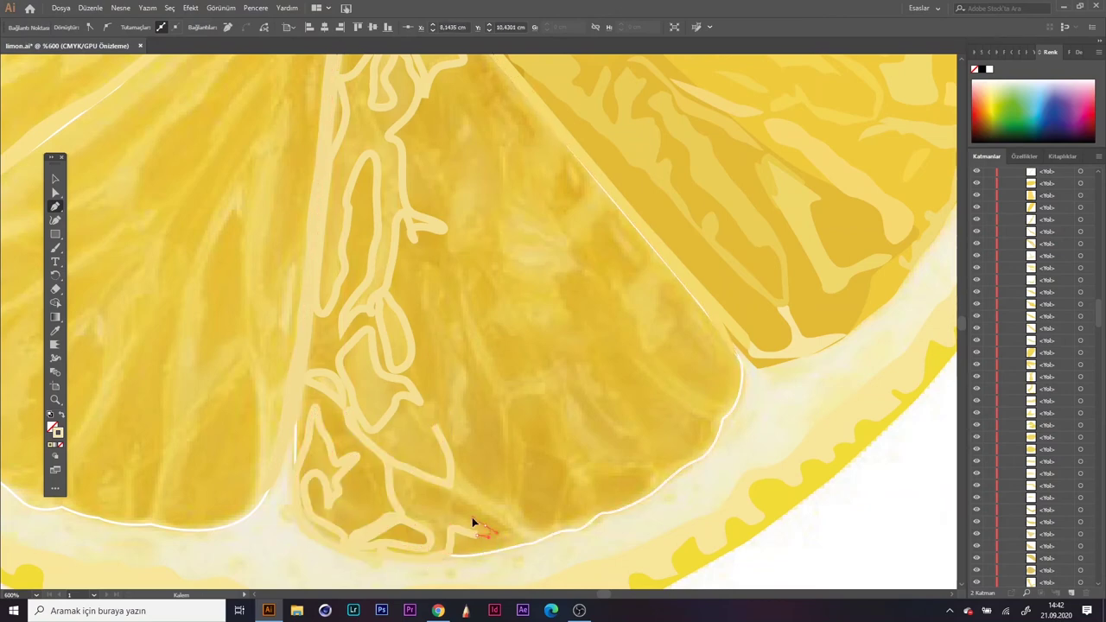
drag(466, 504, 600, 510)
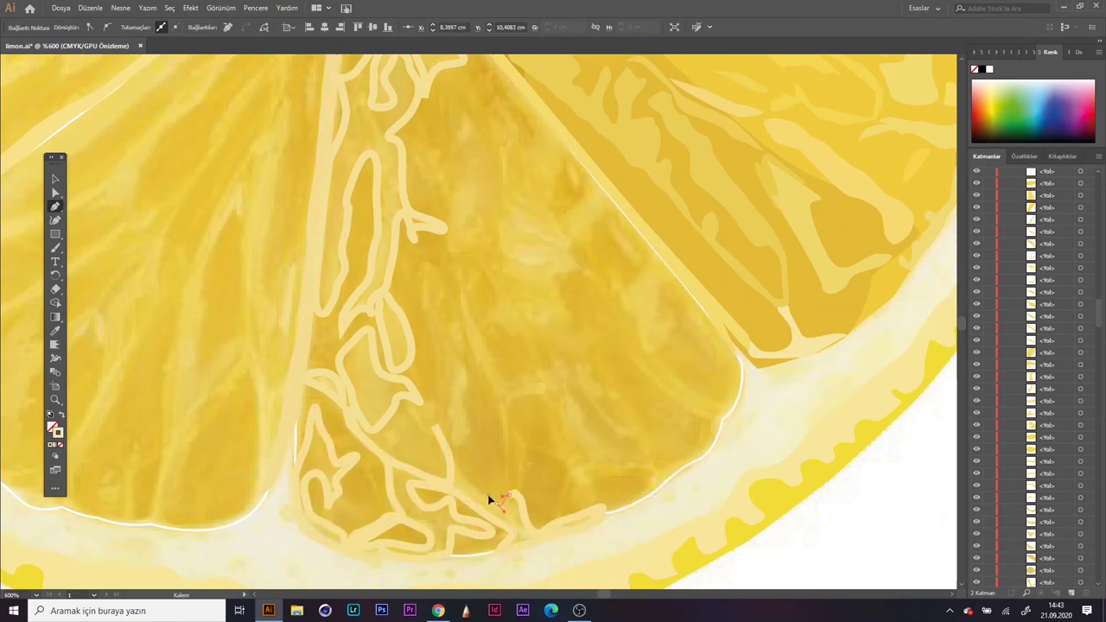
drag(413, 428, 437, 429)
mouse_move(439, 337)
mouse_down()
mouse_move(464, 453)
mouse_move(479, 375)
mouse_move(459, 268)
mouse_move(500, 320)
mouse_up()
scroll(528, 240, up, 2)
key(ctrl+plus)
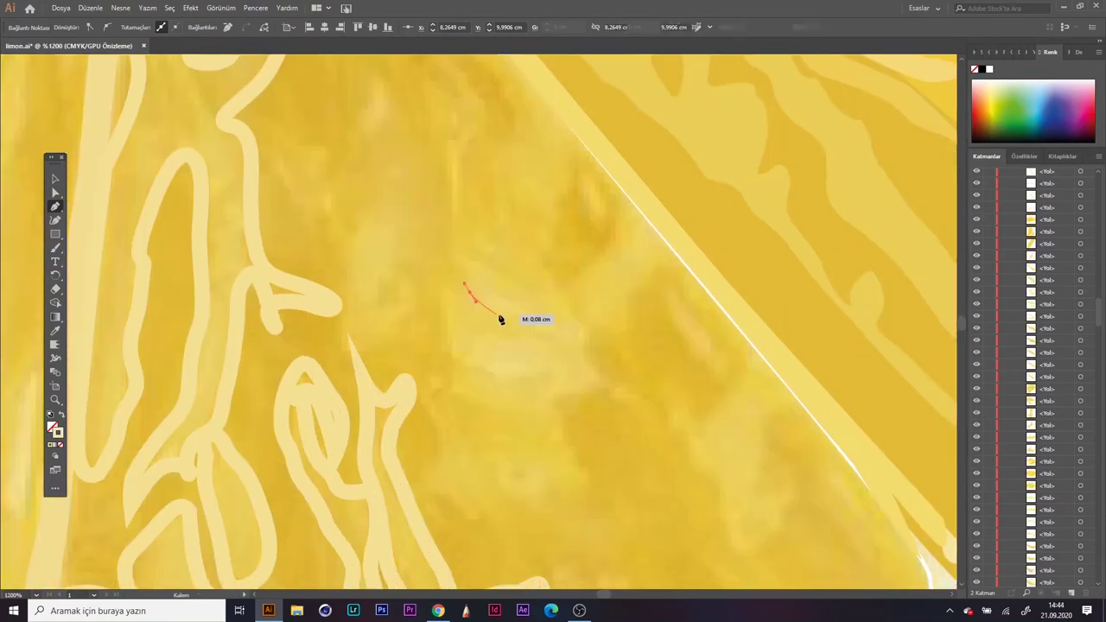
mouse_move(461, 244)
mouse_down()
mouse_move(437, 382)
mouse_move(464, 251)
mouse_up()
key(ctrl+minus)
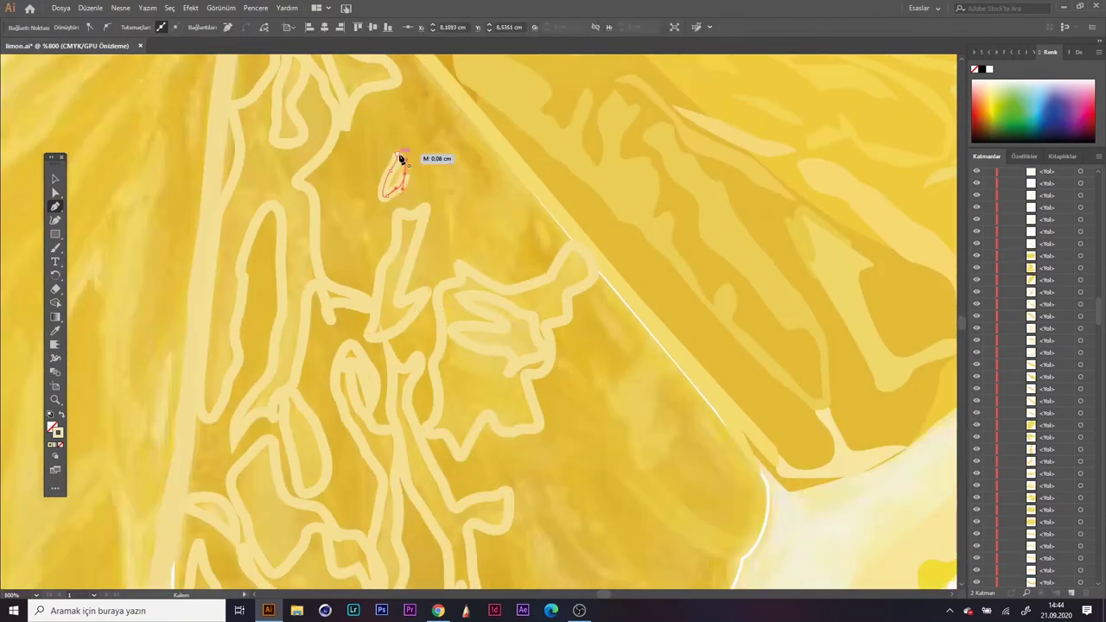
scroll(334, 216, up, 3)
scroll(452, 302, up, 1)
drag(388, 143, 437, 210)
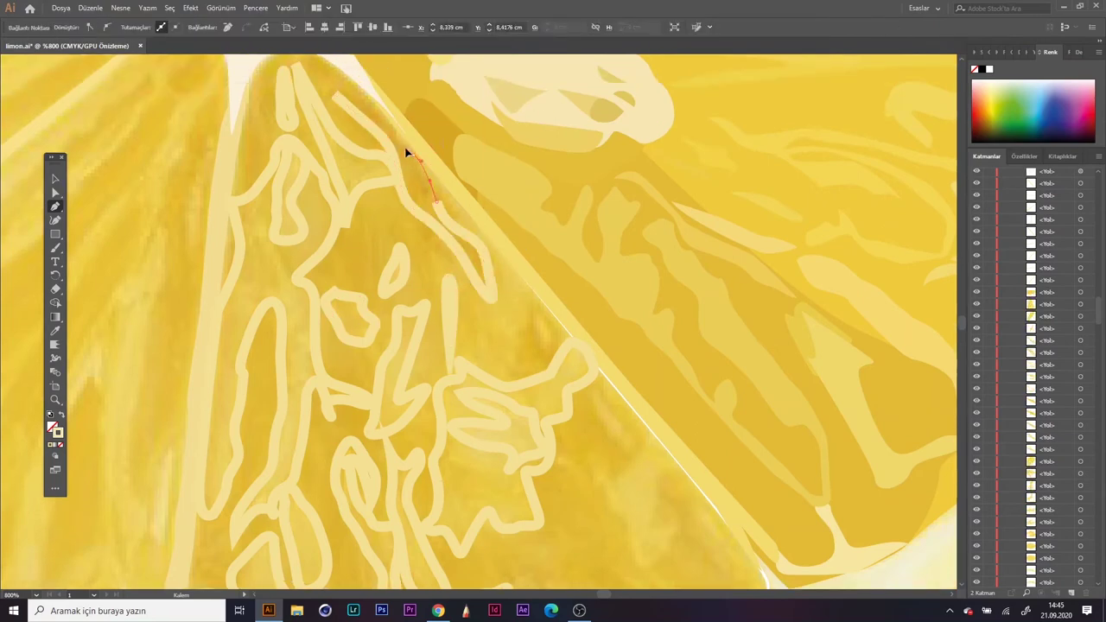
key(ctrl+minus)
key(ctrl+minus)
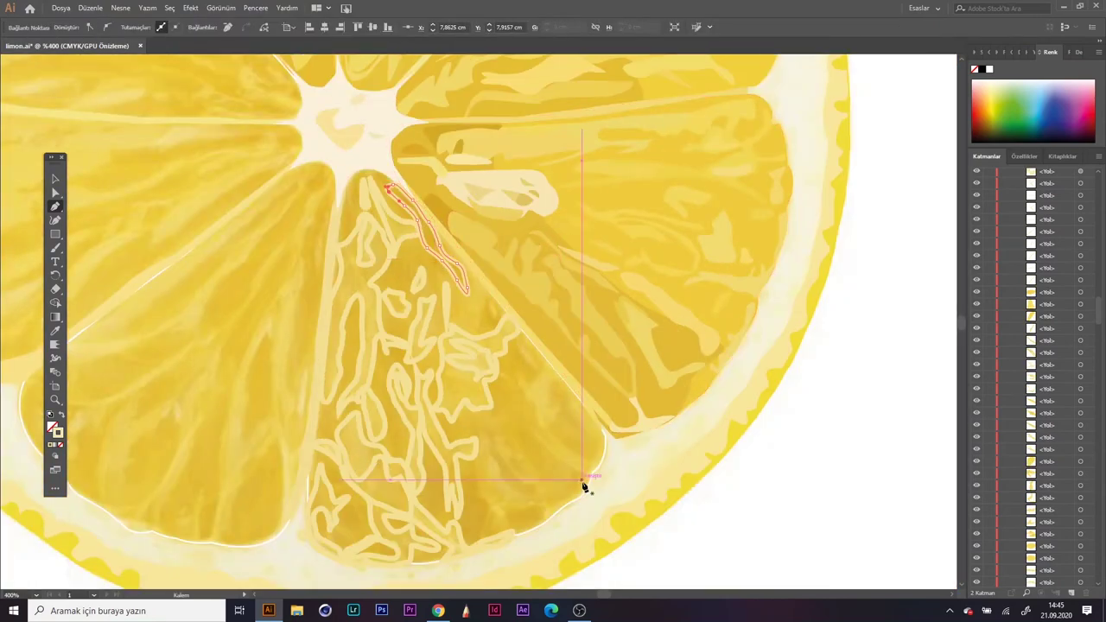
key(ctrl+plus)
key(ctrl+plus)
Step: Trace short strand outlines near the segment's lower right and a looping one by its edge
drag(560, 381, 535, 443)
scroll(536, 372, down, 2)
drag(551, 345, 622, 410)
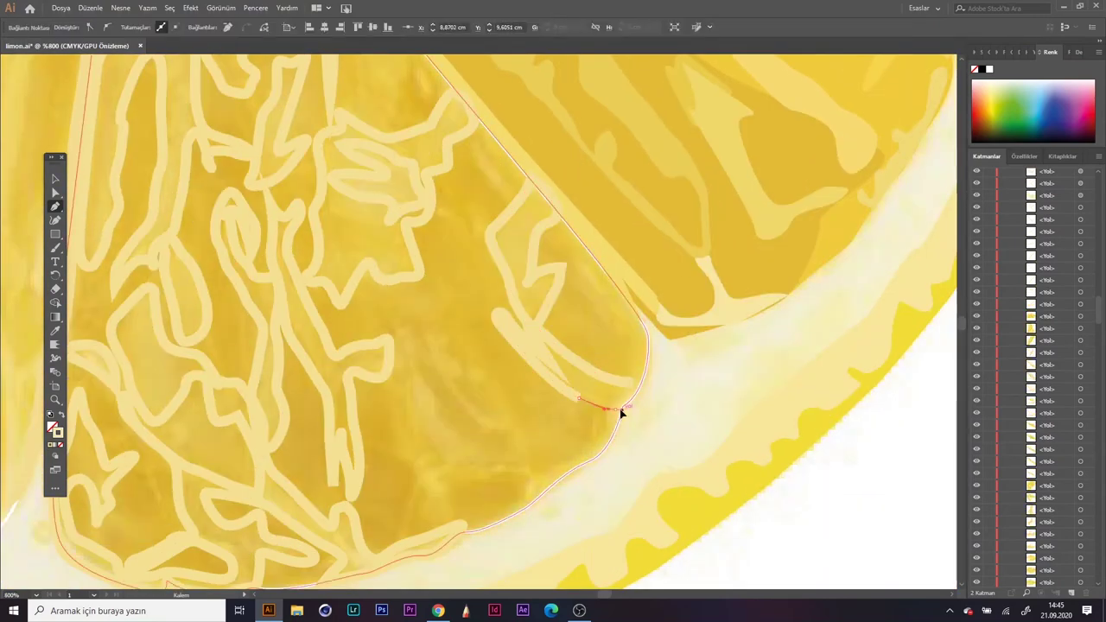
scroll(536, 363, down, 2)
drag(424, 272, 476, 356)
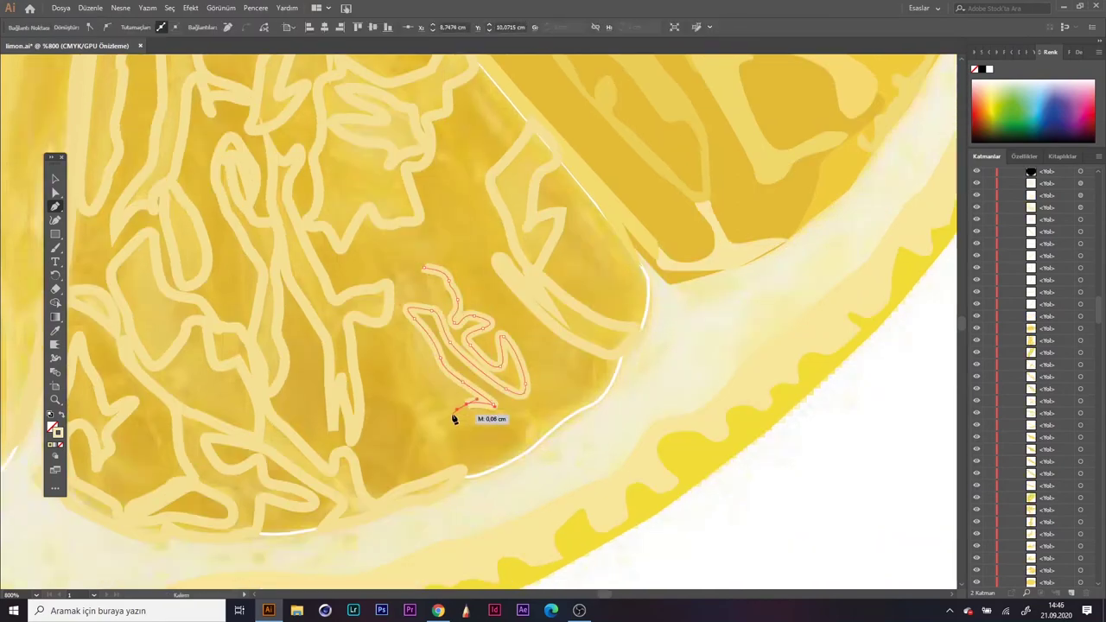
key(ctrl+minus)
key(ctrl+minus)
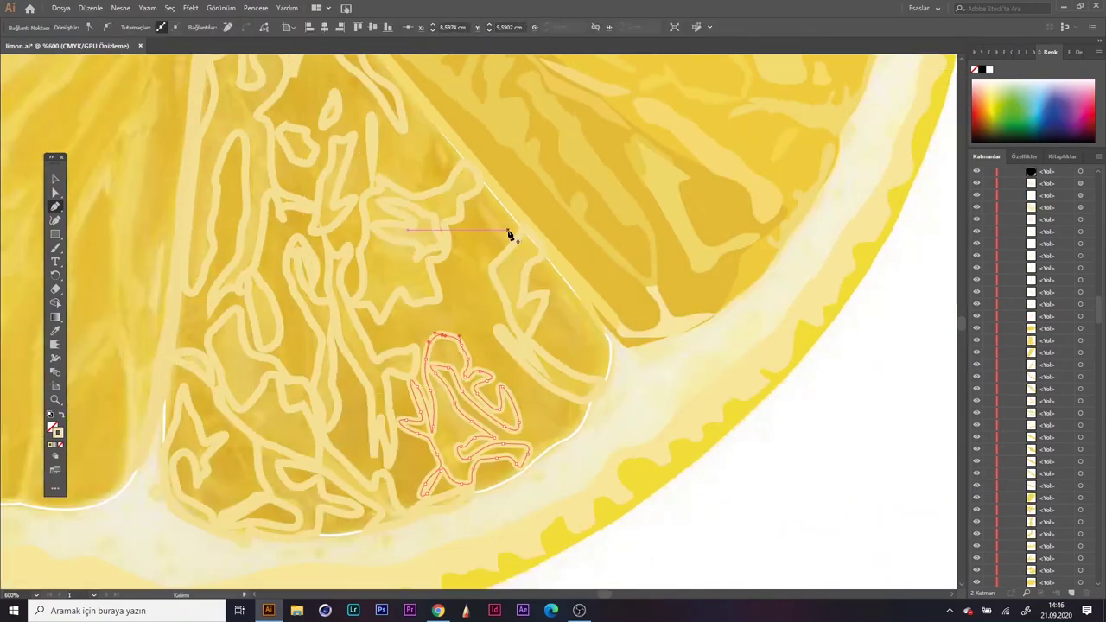
mouse_move(509, 232)
mouse_down()
mouse_move(469, 254)
mouse_move(446, 297)
mouse_up()
key(ctrl+plus)
scroll(445, 297, up, 2)
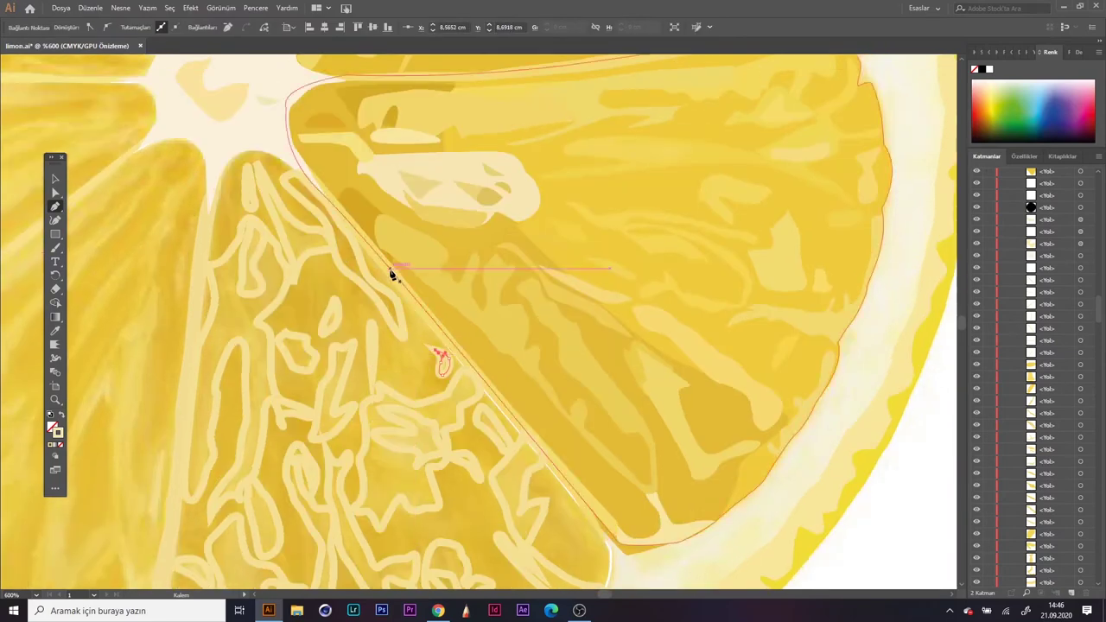
drag(364, 245, 371, 311)
scroll(371, 311, down, 3)
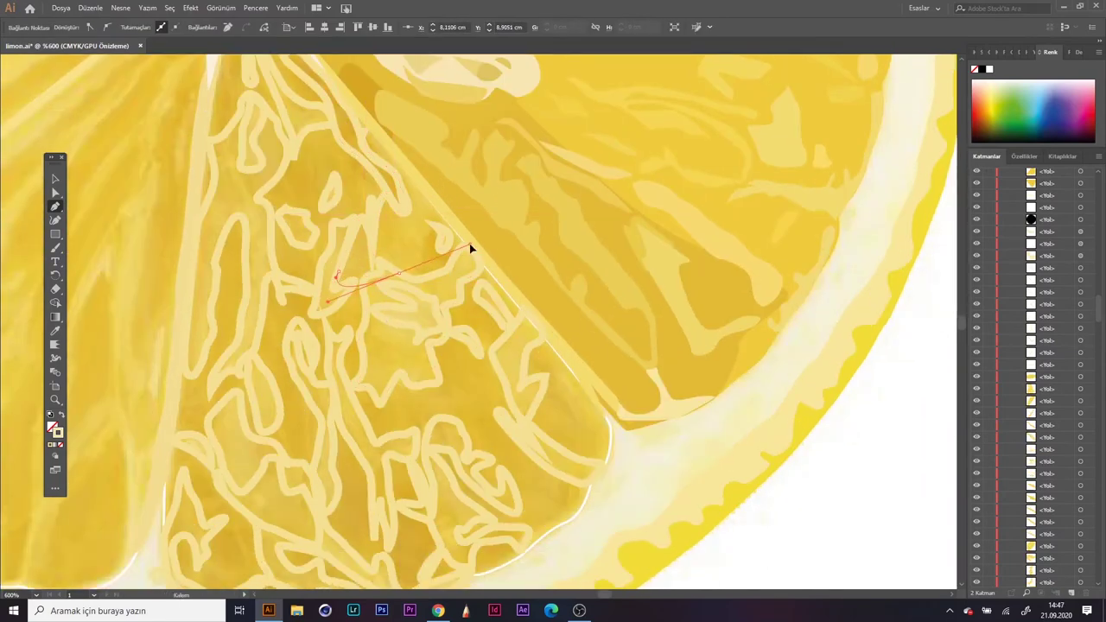
Step: Select the strands at the bottom of the segment and eyedrop a darker yellow onto them
key(v)
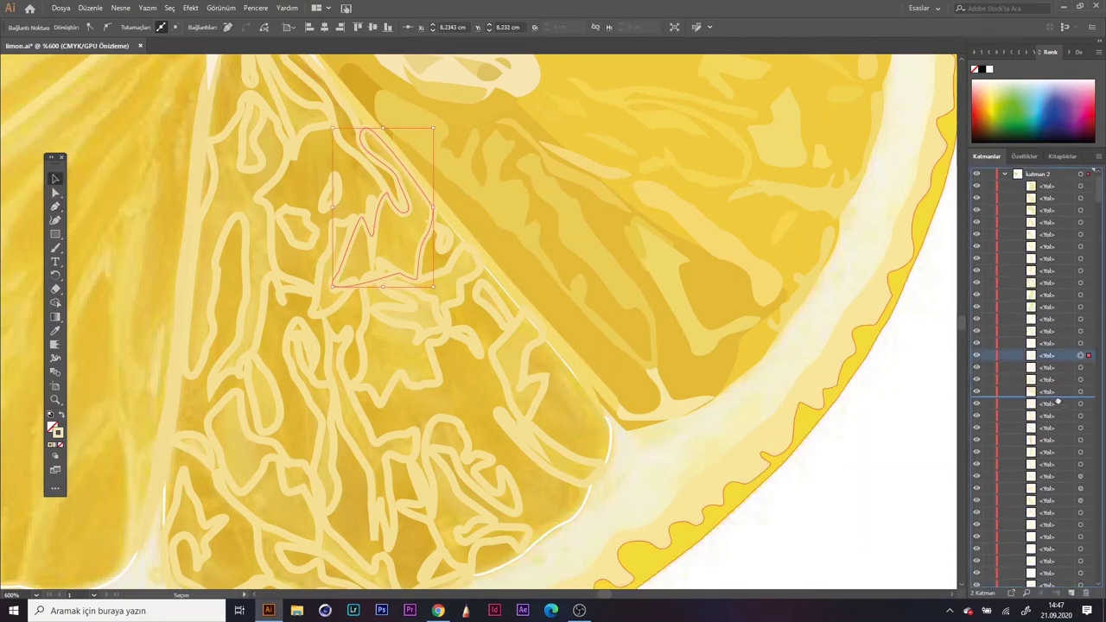
click(1058, 550)
key(ctrl+minus)
key(ctrl+minus)
key(ctrl+minus)
drag(338, 415, 548, 523)
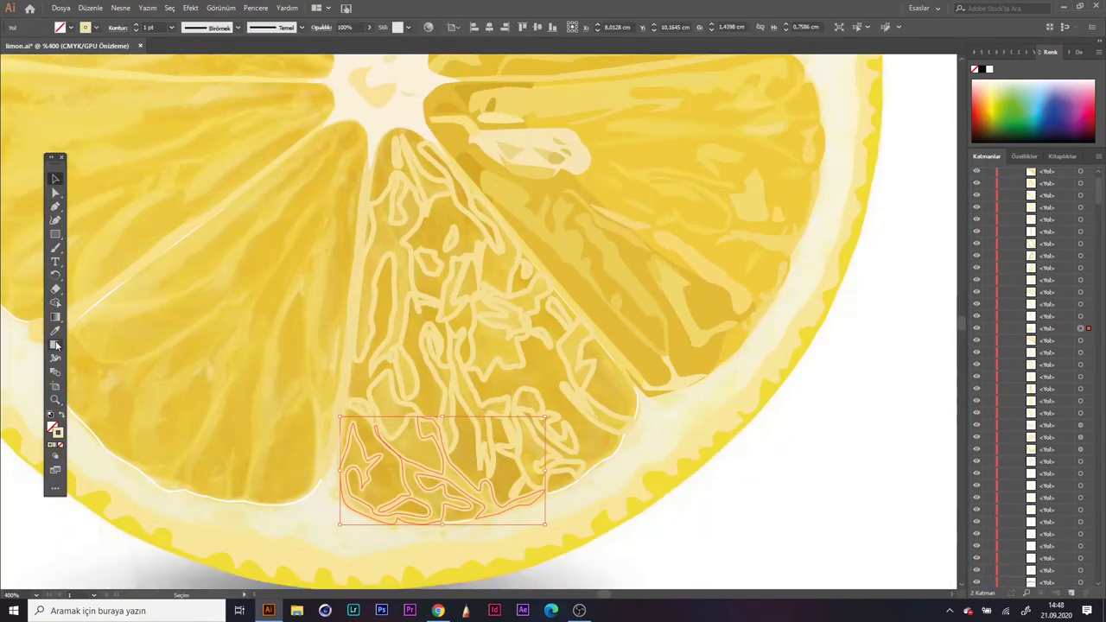
key(i)
click(79, 328)
Step: Give the remaining small strand paths, including the lightning-shaped one, a darker yellow fill
ctrl+click(264, 284)
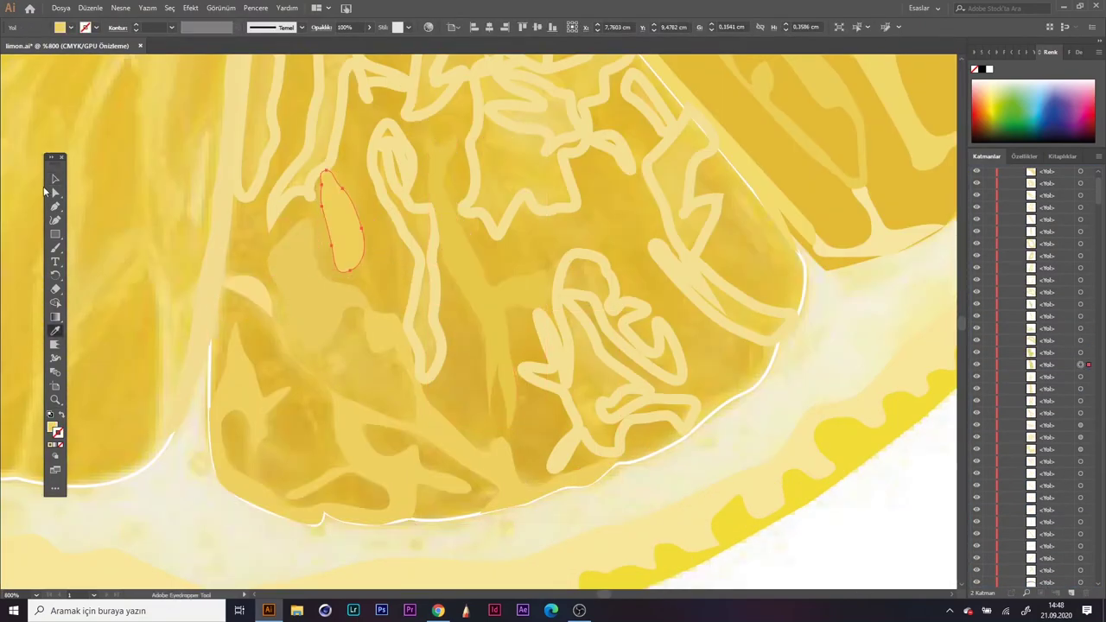
ctrl+click(424, 286)
ctrl+click(596, 363)
key(ctrl+plus)
key(ctrl+plus)
key(ctrl+plus)
key(ctrl+plus)
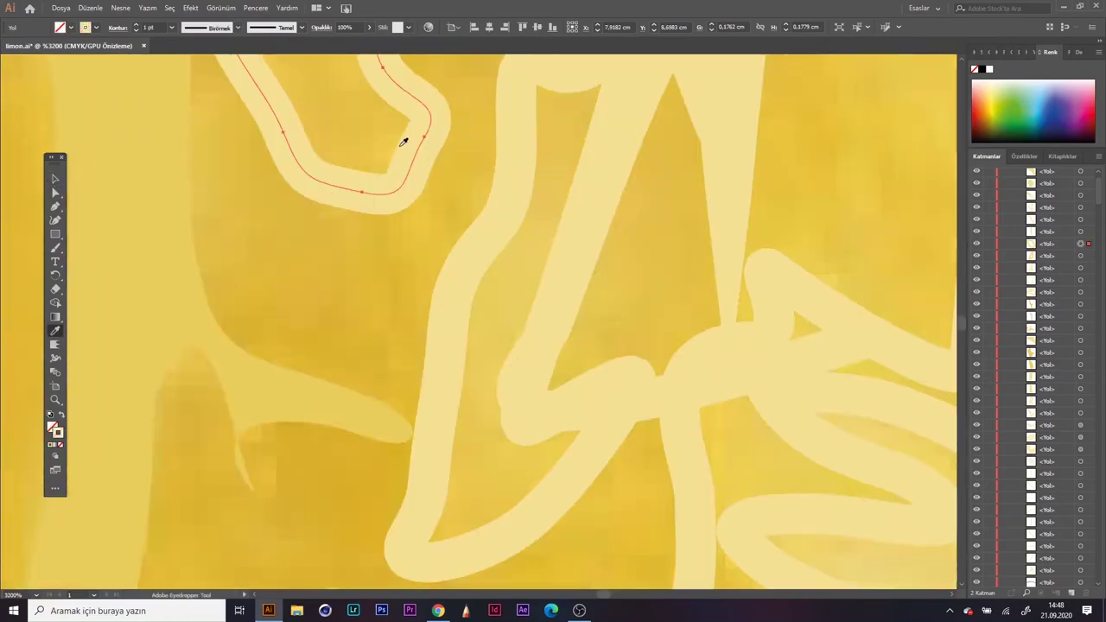
key(ctrl+minus)
key(ctrl+minus)
key(ctrl+minus)
key(ctrl+minus)
click(383, 239)
key(v)
scroll(527, 381, down, 1)
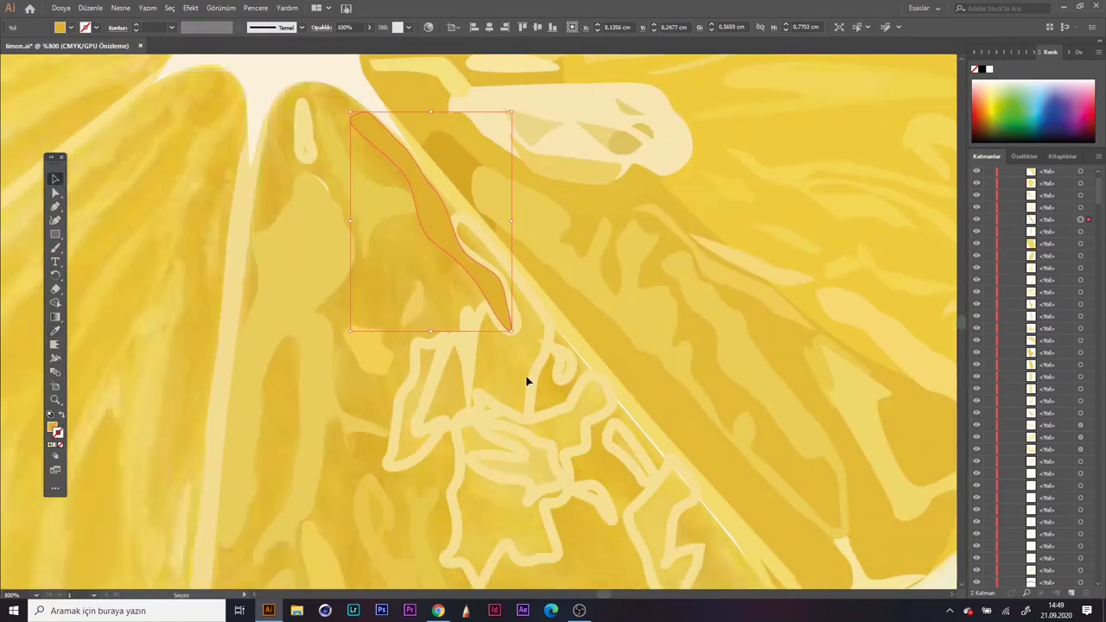
ctrl+click(432, 397)
Step: Select the two thin strand shapes and the central strand, editing their anchor points
click(99, 257)
scroll(457, 279, down, 1)
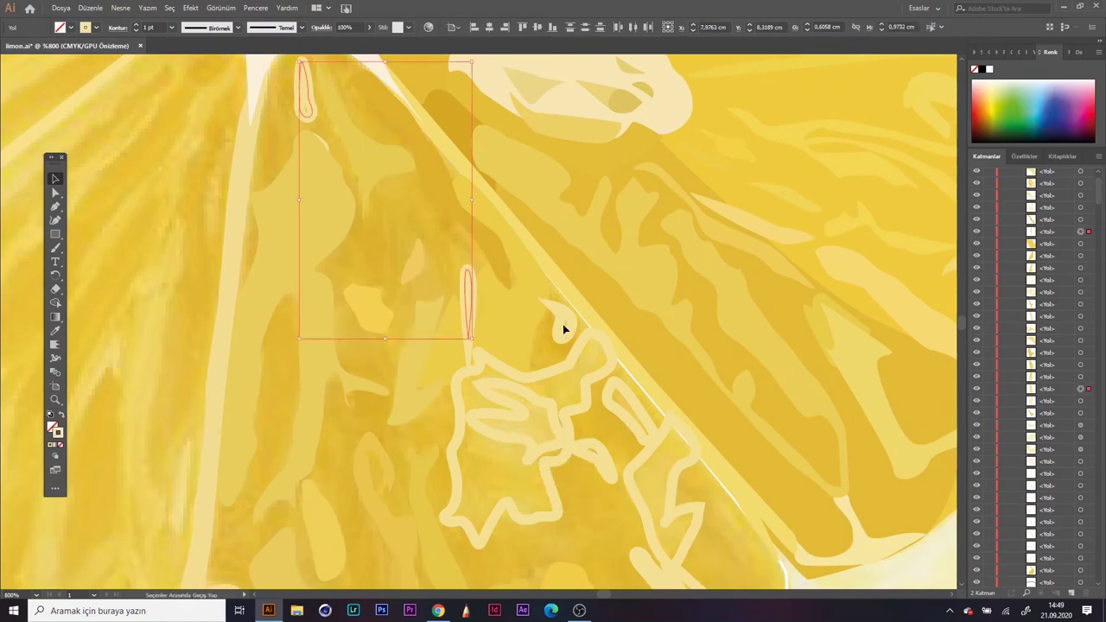
scroll(480, 309, up, 3)
scroll(440, 254, down, 2)
scroll(225, 242, up, 3)
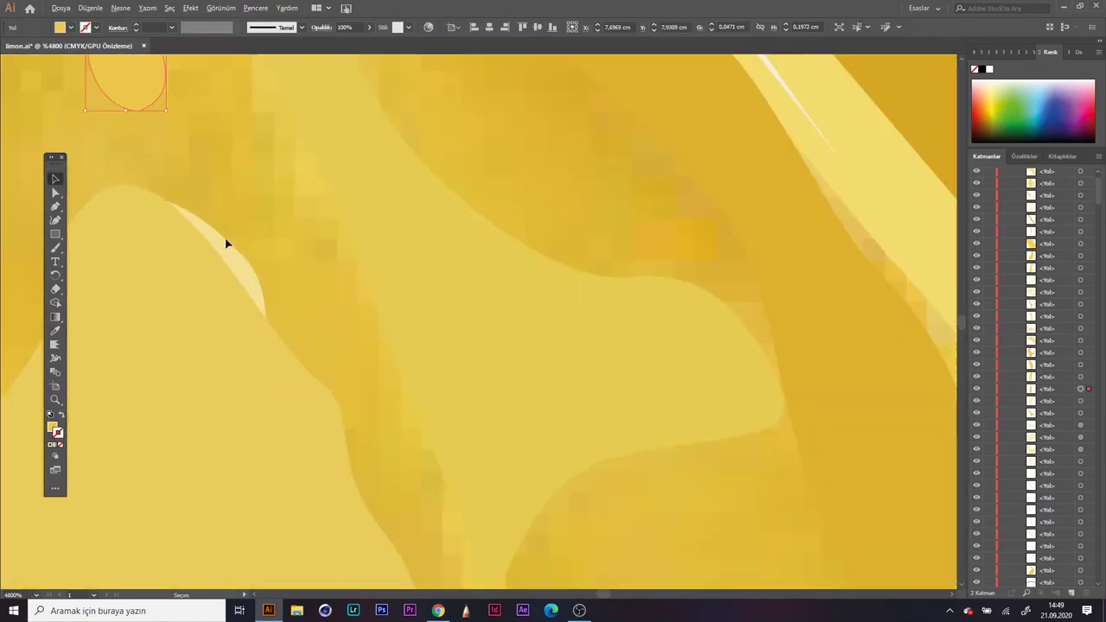
key(a)
scroll(223, 279, down, 3)
key(v)
scroll(158, 363, up, 2)
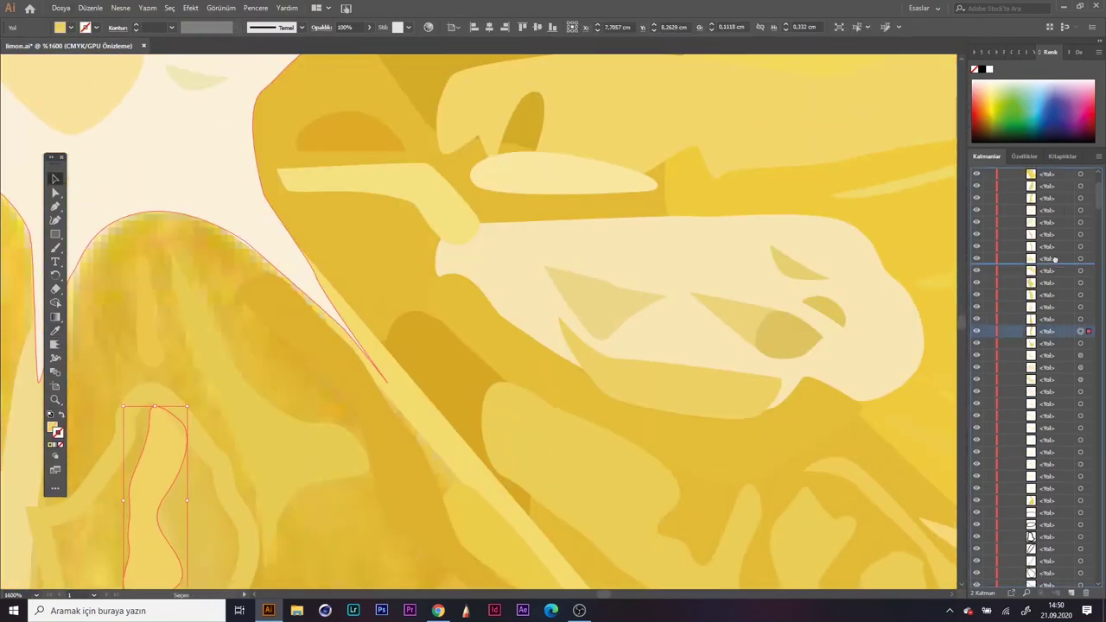
scroll(158, 407, up, 2)
click(61, 416)
scroll(573, 346, down, 2)
Step: Sample a yellow fill for the large, narrow and crescent pulp shapes
click(597, 407)
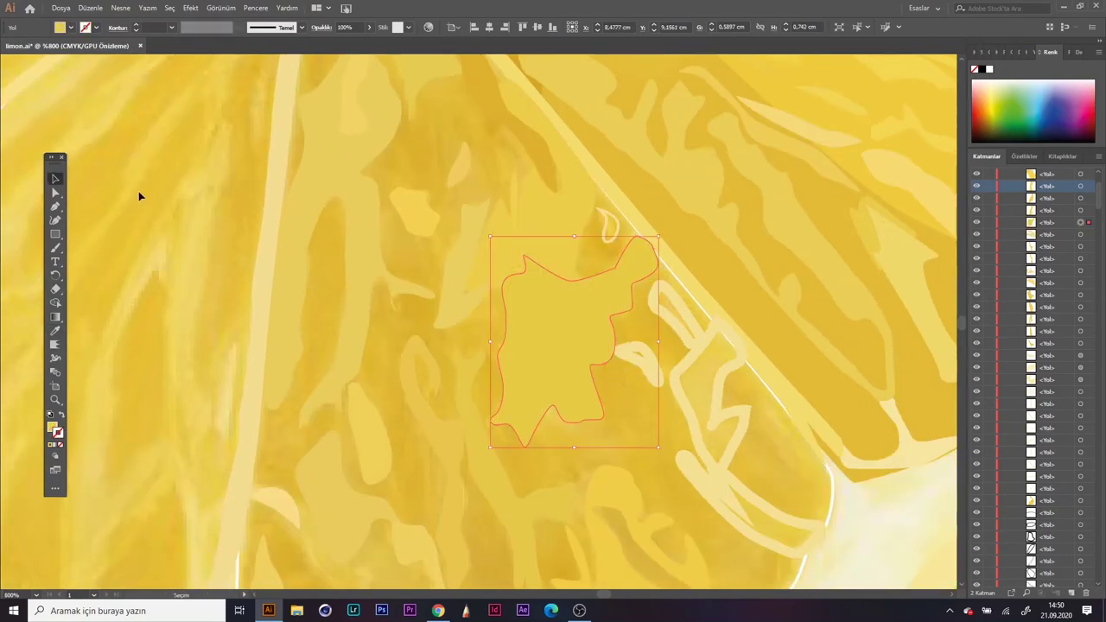
scroll(721, 361, down, 2)
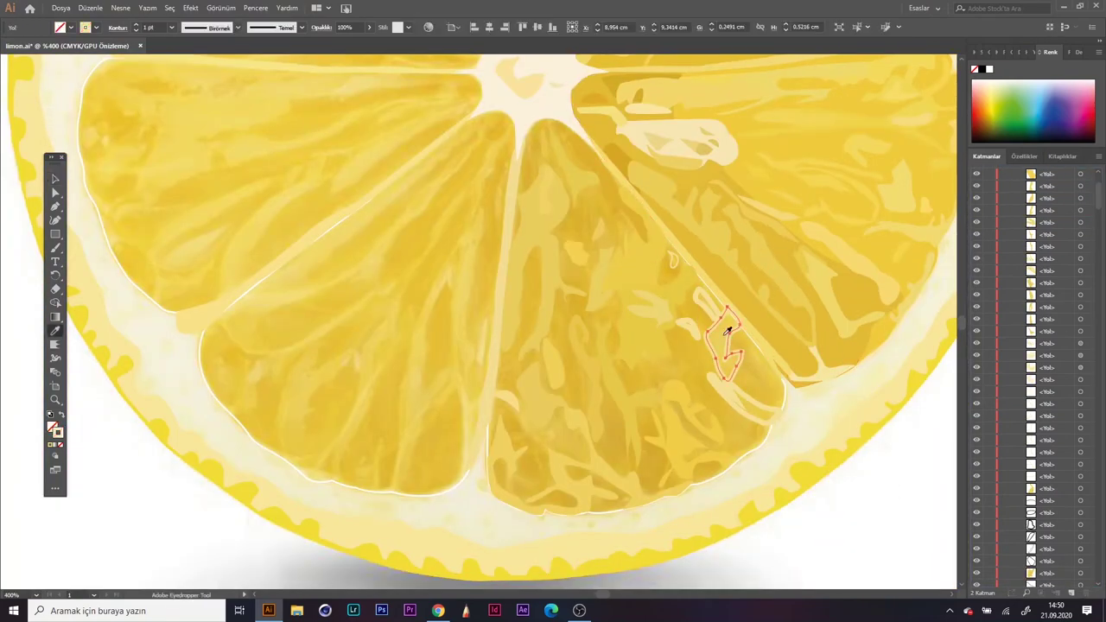
click(675, 372)
scroll(608, 477, up, 3)
click(496, 427)
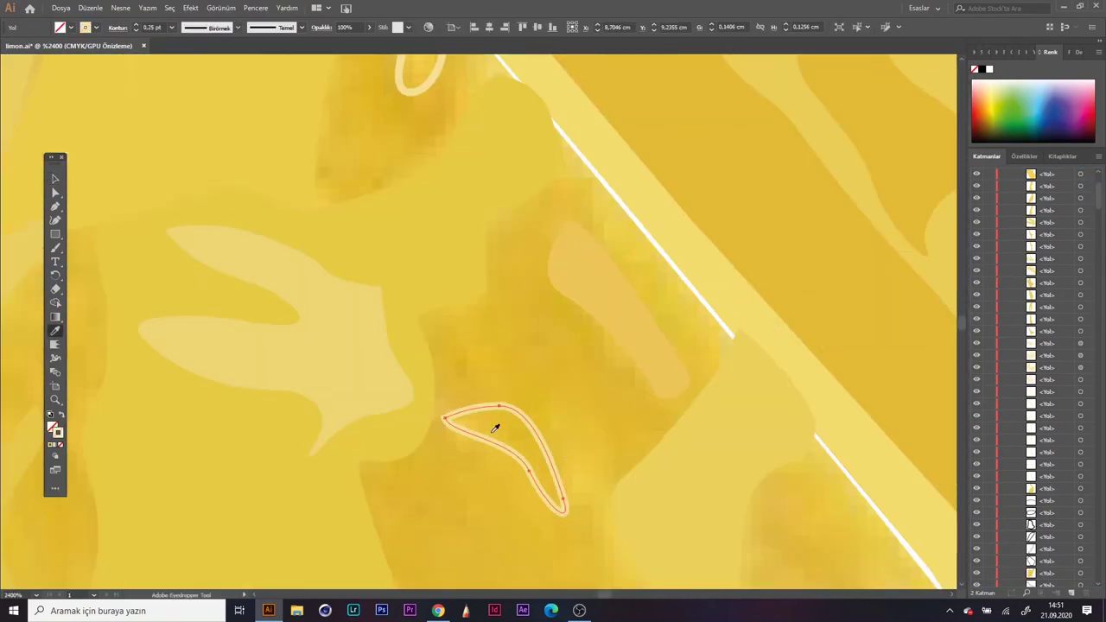
scroll(391, 317, down, 1)
key(i)
scroll(682, 487, down, 4)
scroll(603, 415, down, 2)
key(v)
click(603, 415)
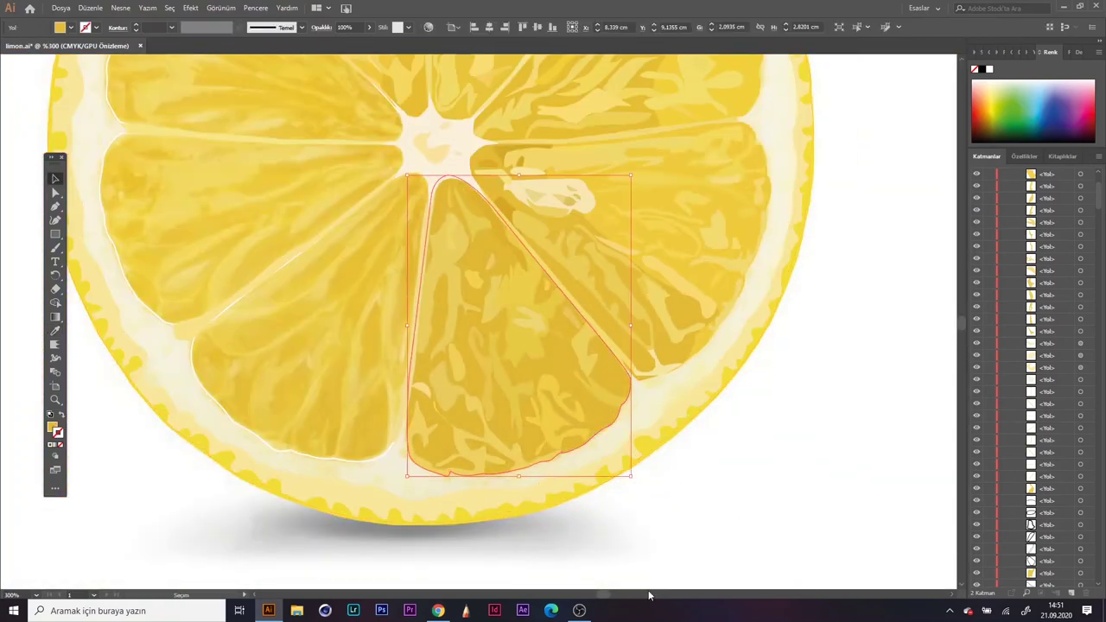
Step: Trace and close a new pulp shape inside the bottom lemon segment
click(230, 413)
click(567, 378)
click(558, 420)
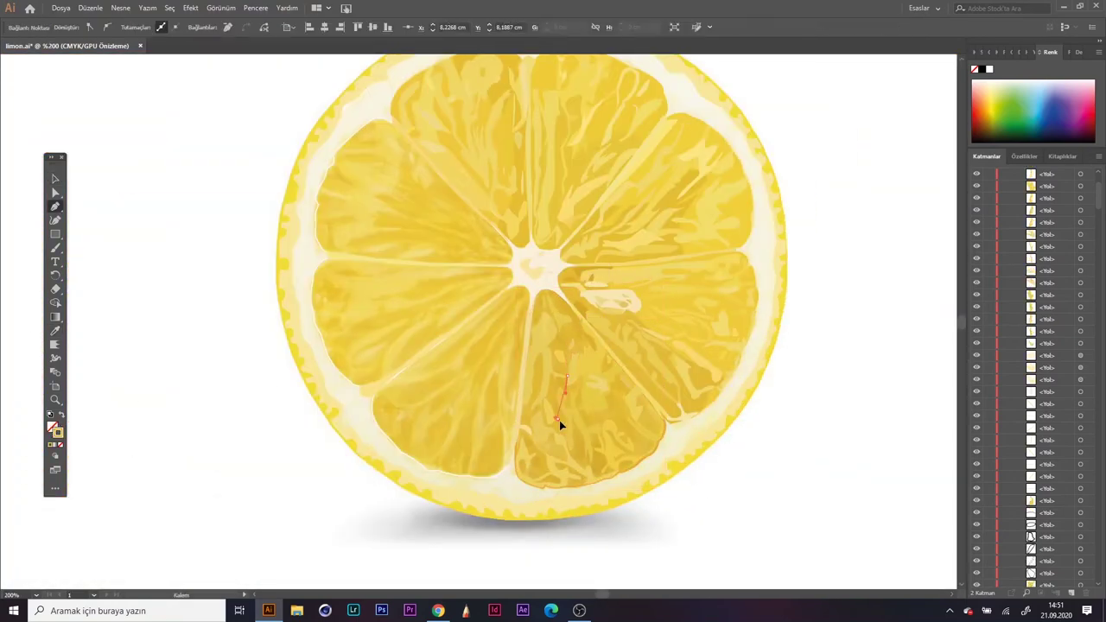
scroll(599, 489, up, 3)
scroll(389, 420, down, 1)
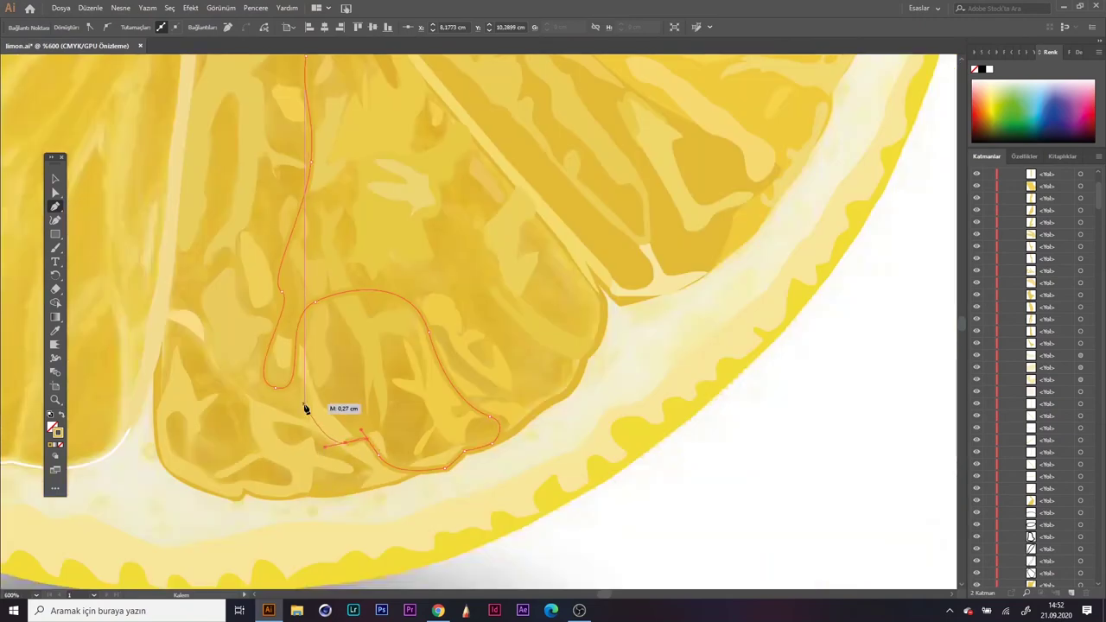
scroll(262, 210, up, 3)
scroll(198, 264, up, 2)
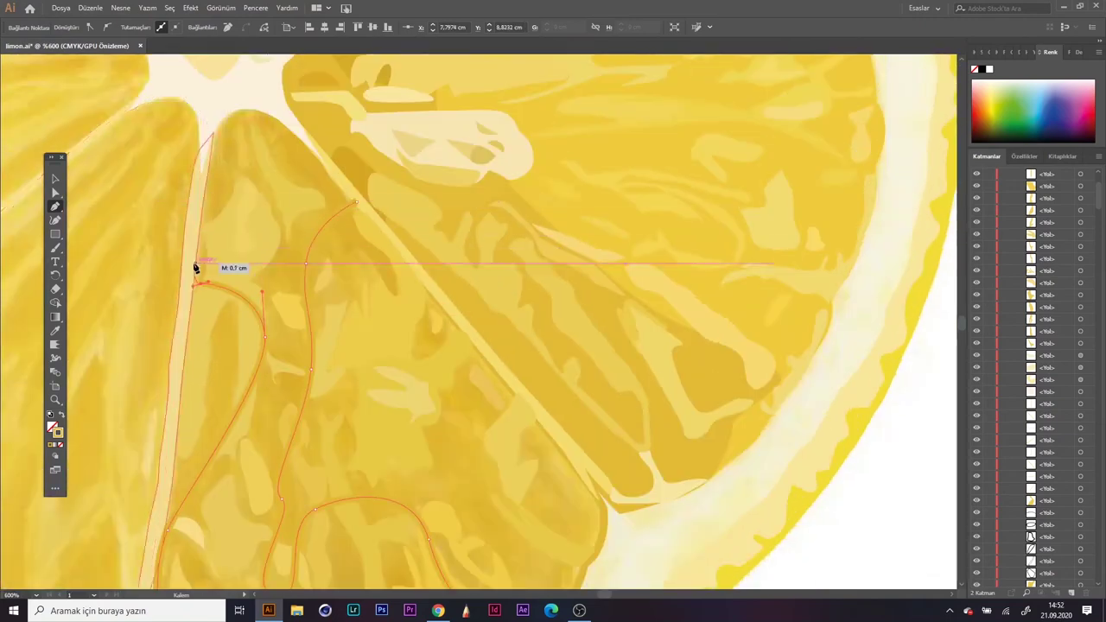
click(294, 122)
scroll(605, 303, down, 2)
Step: Select the bottom segment outline and fill it with a yellow sampled from the artwork
key(v)
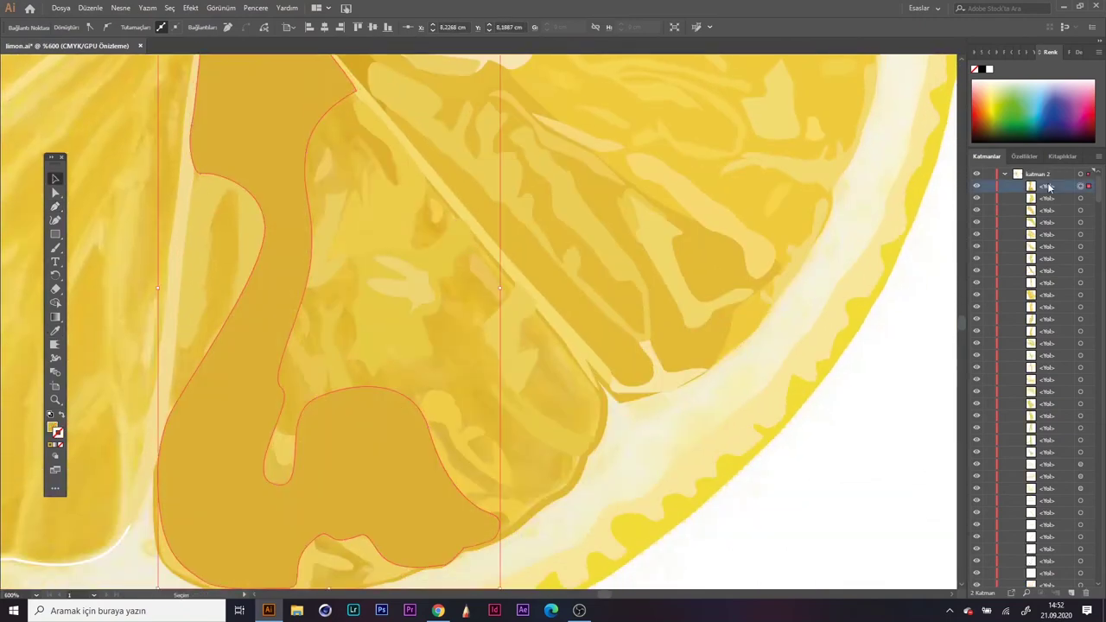
scroll(1049, 187, down, 2)
click(62, 416)
key(ctrl+minus)
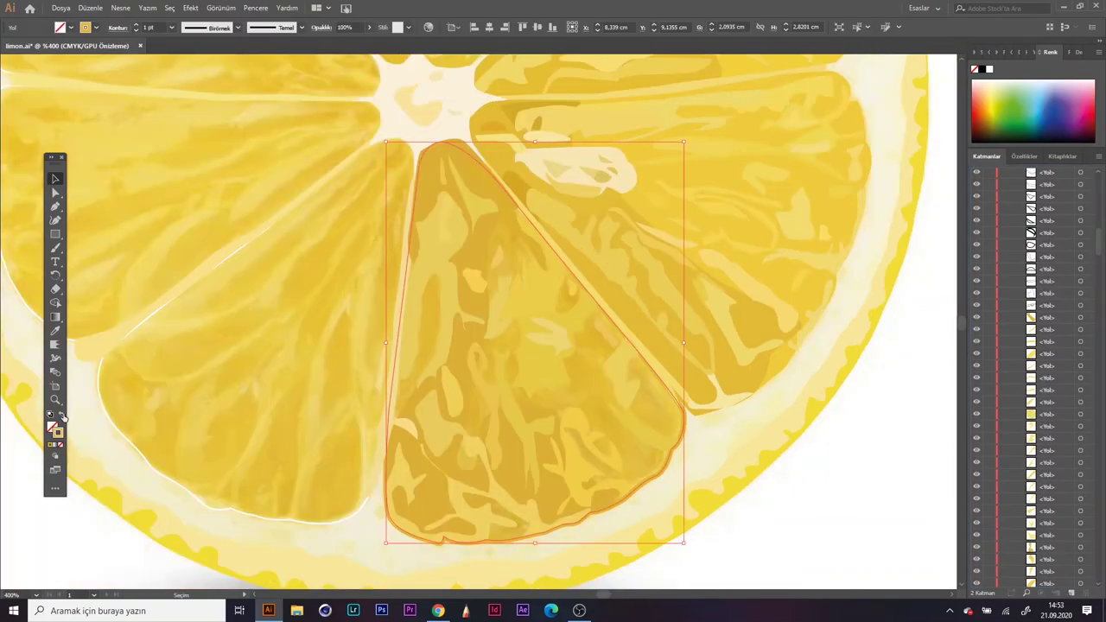
key(ctrl+0)
scroll(801, 400, up, 2)
key(i)
click(617, 420)
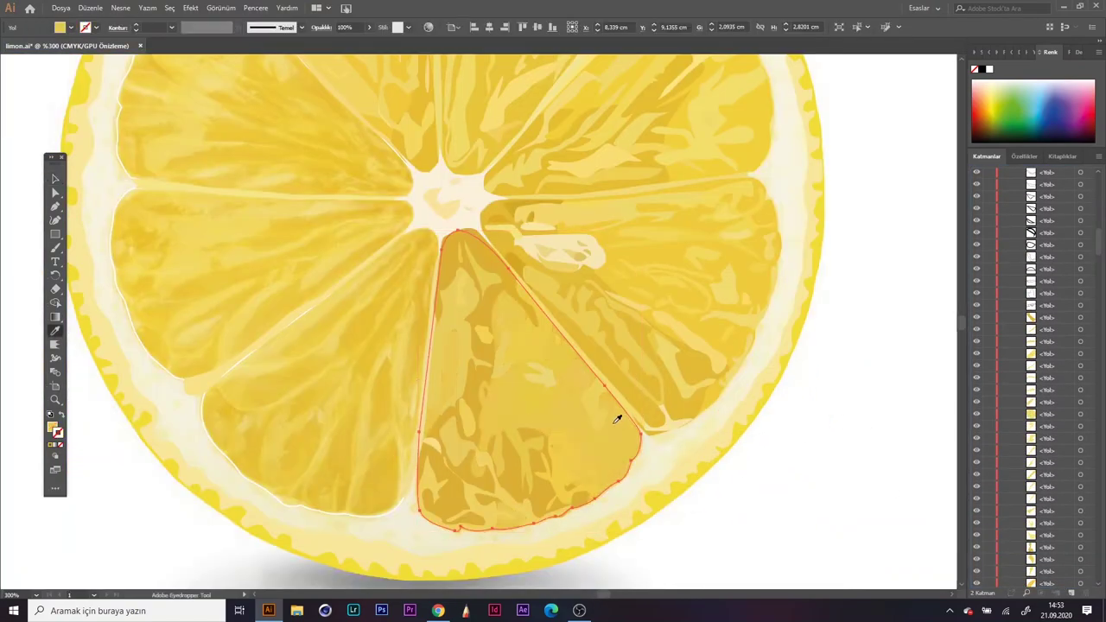
key(v)
click(752, 442)
key(ctrl+0)
scroll(828, 444, down, 2)
Step: Trace a strand path running down from the top of the lower-left segment
scroll(519, 447, up, 3)
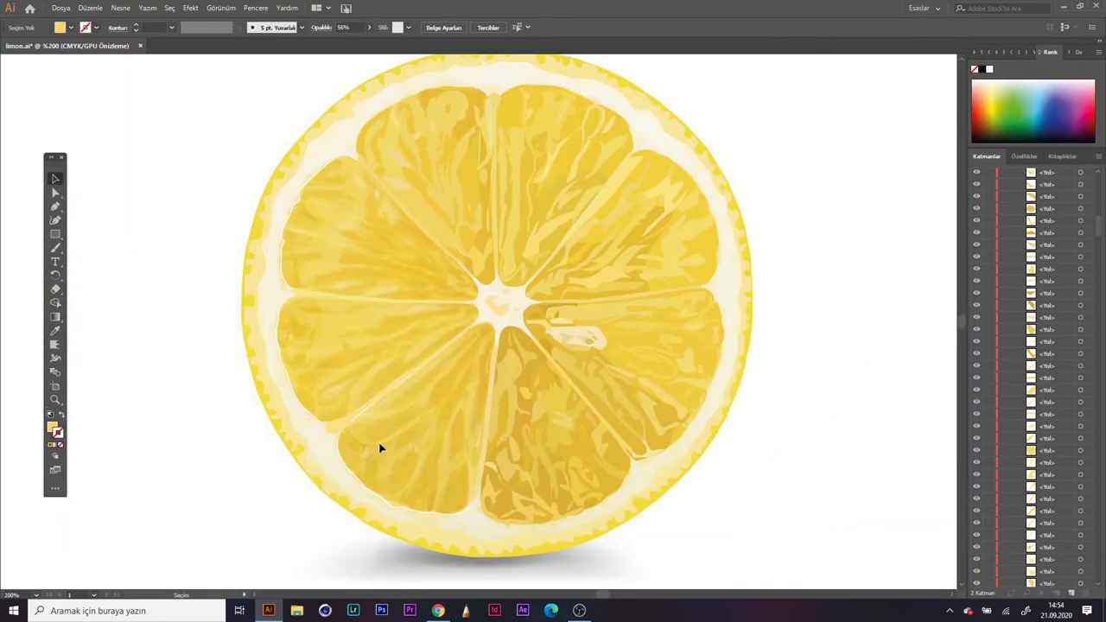
scroll(361, 318, up, 2)
scroll(494, 317, down, 1)
click(501, 251)
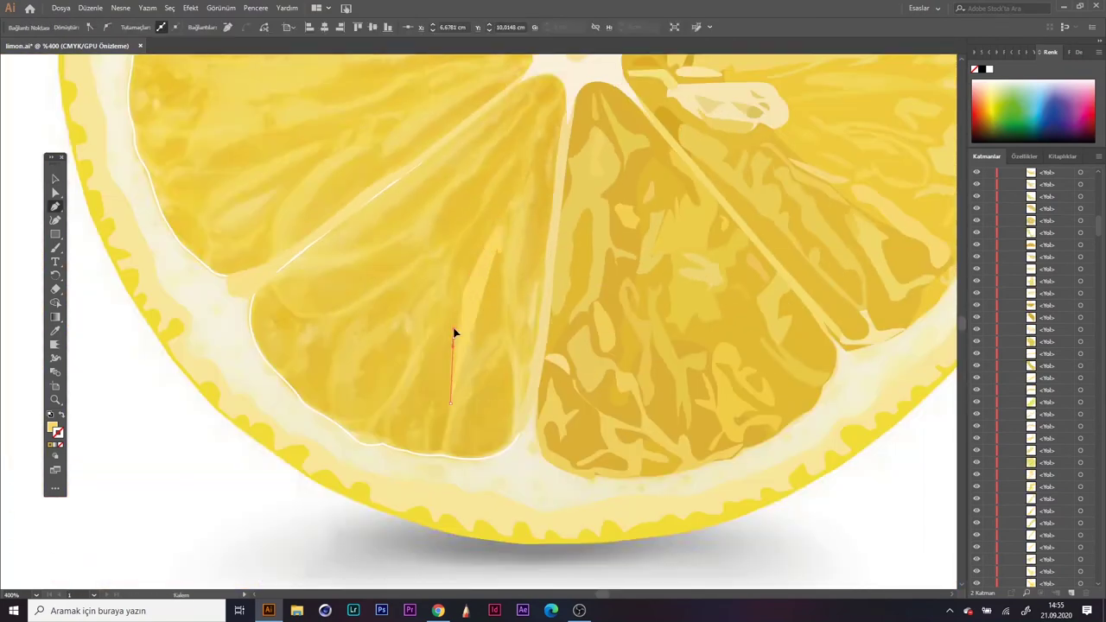
scroll(456, 334, up, 2)
click(444, 420)
scroll(444, 420, down, 2)
click(424, 506)
click(450, 511)
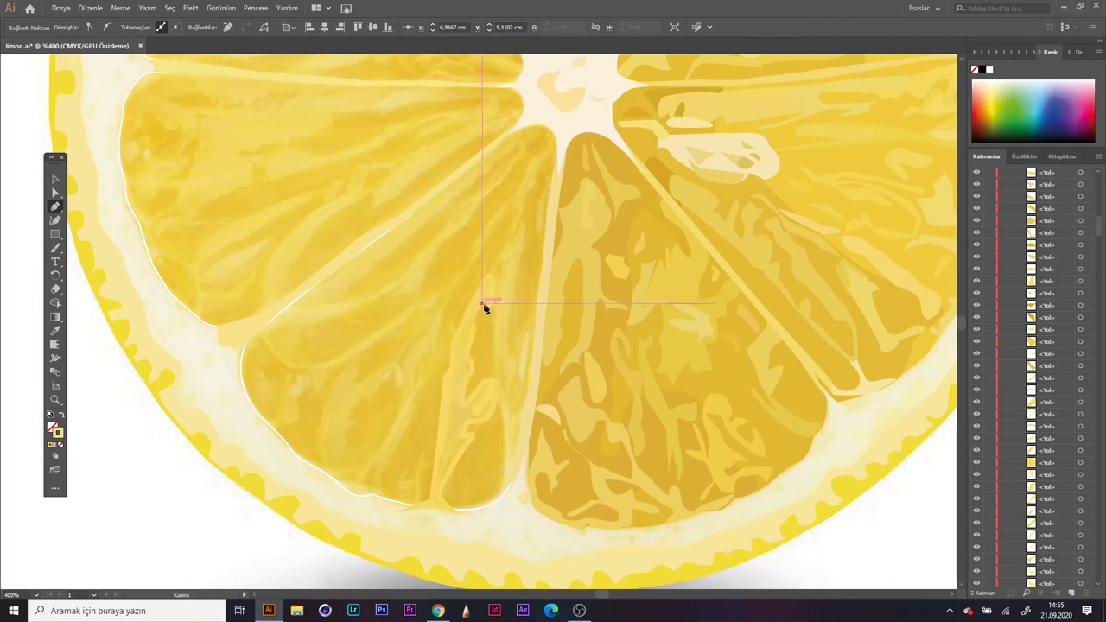
Step: Draw and close three more curved strand paths in the lower-left segment
click(500, 250)
click(516, 368)
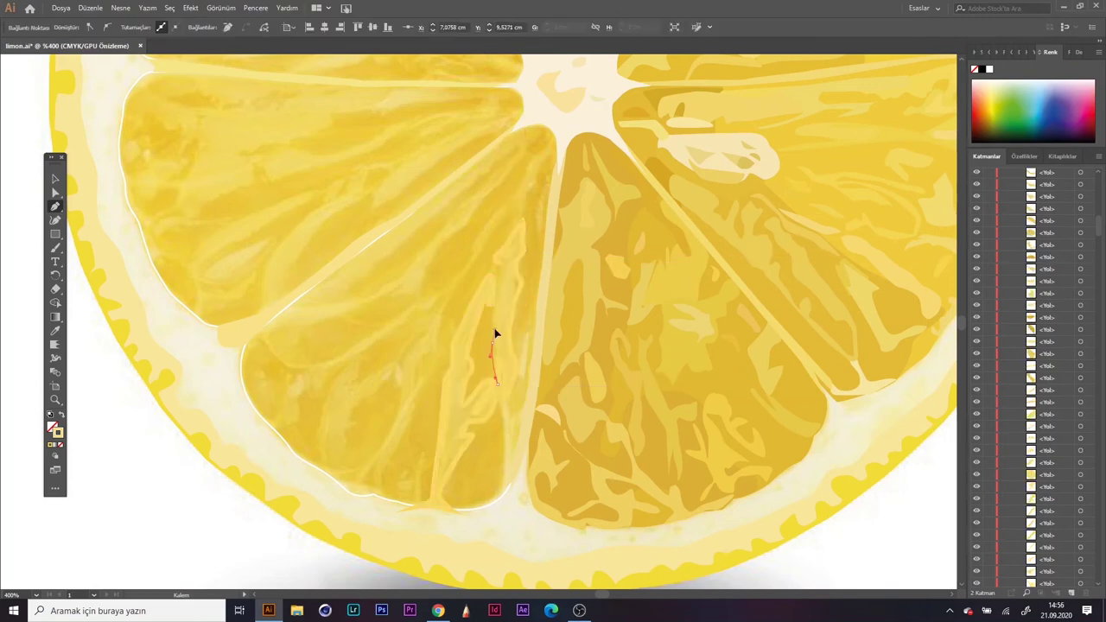
scroll(516, 357, up, 2)
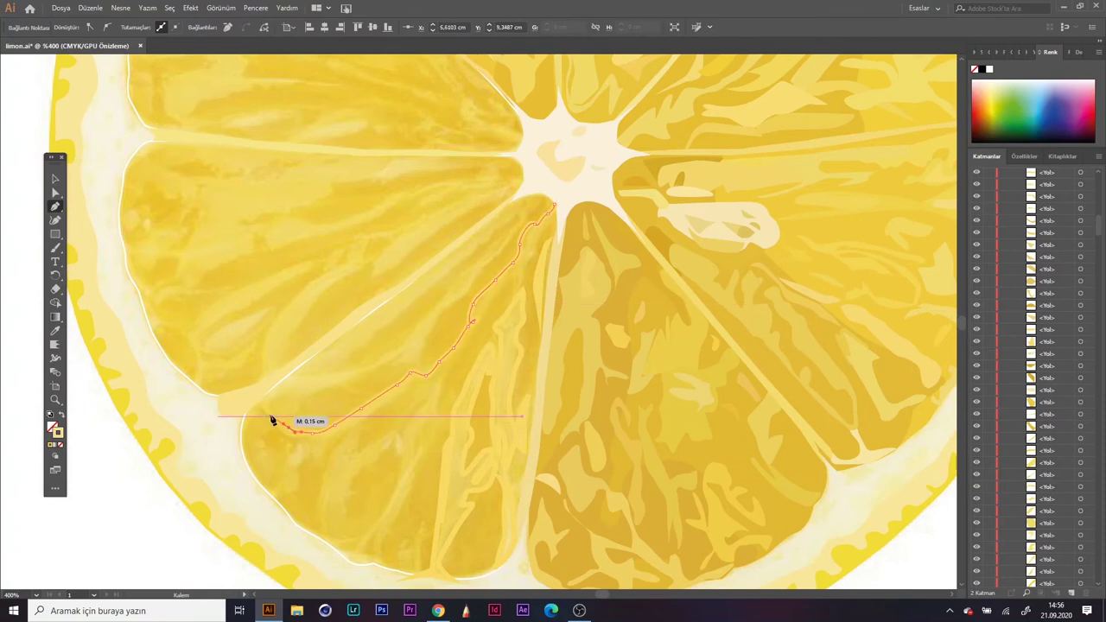
click(560, 208)
drag(425, 450, 441, 435)
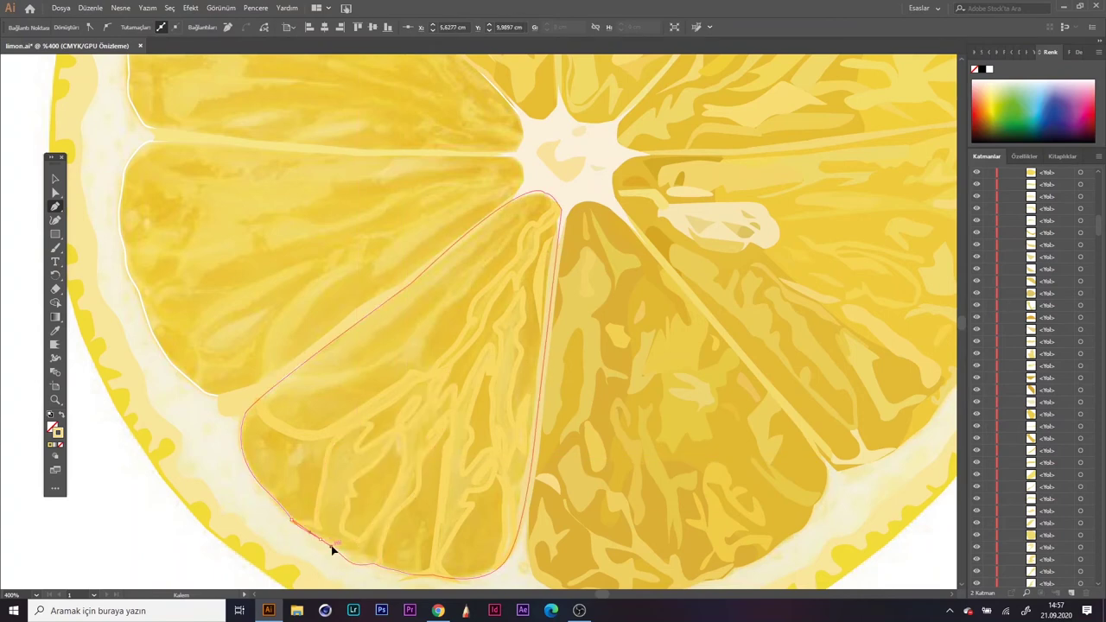
scroll(332, 550, up, 2)
click(413, 543)
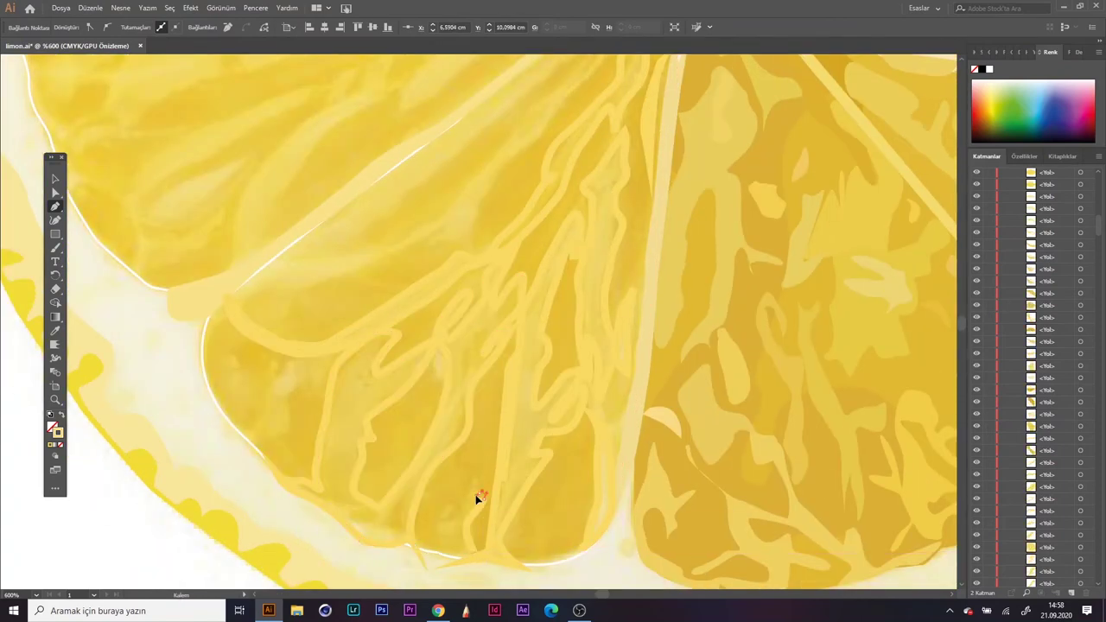
mouse_move(276, 375)
mouse_down()
mouse_move(289, 368)
mouse_move(252, 371)
mouse_up()
click(257, 440)
Step: Close the final strand paths near the segment edge and select the lower-left segment outline
scroll(439, 352, up, 2)
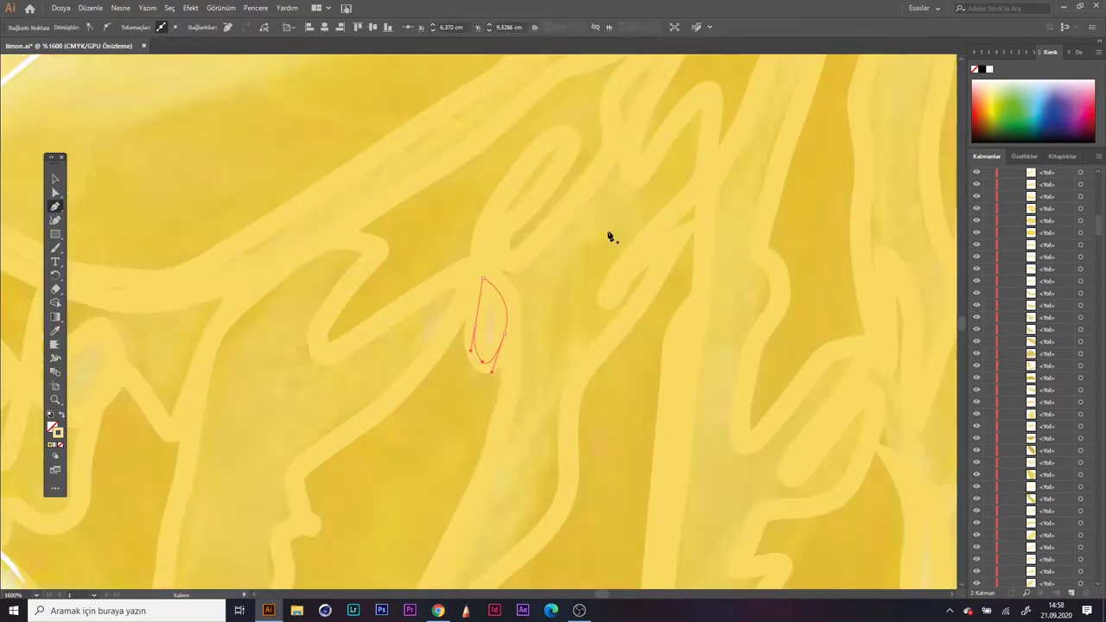
scroll(608, 234, down, 5)
scroll(632, 245, up, 3)
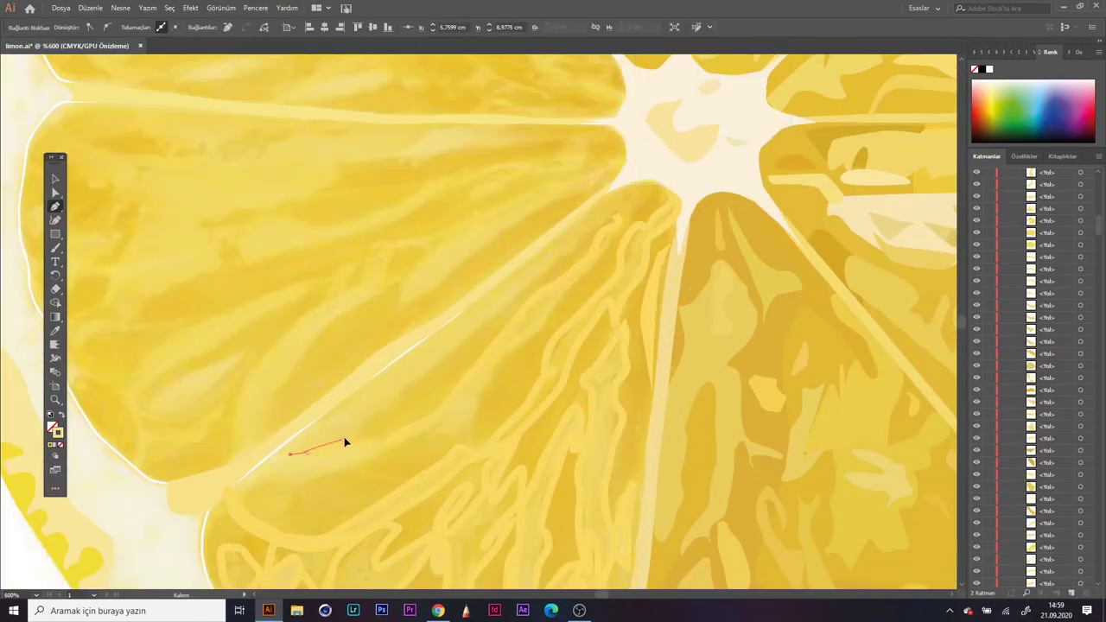
click(320, 432)
drag(298, 493, 334, 481)
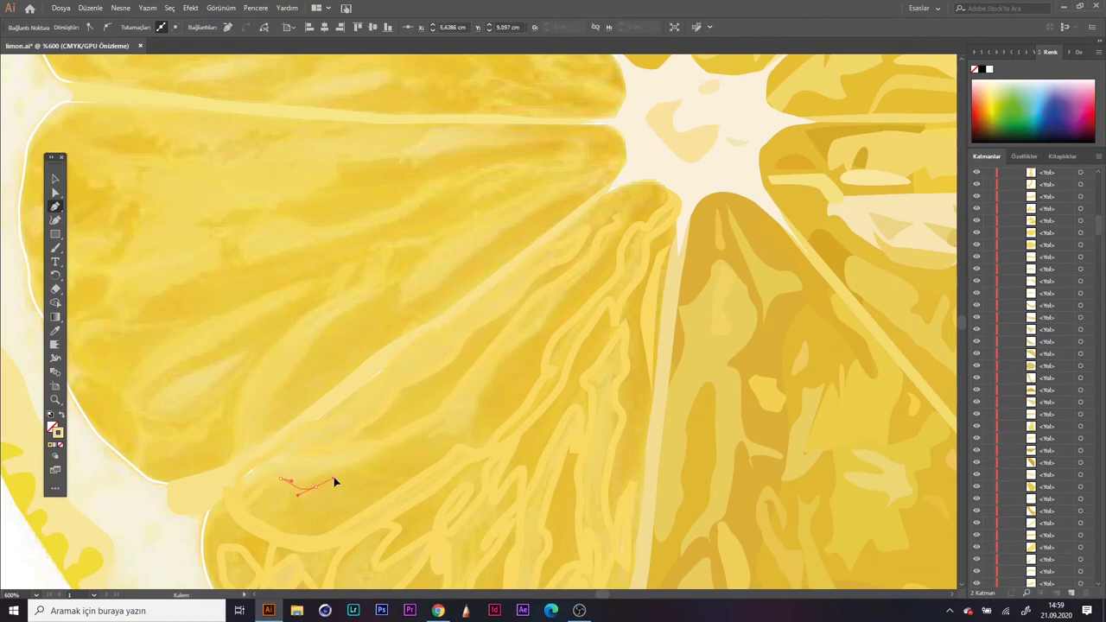
click(626, 208)
scroll(626, 207, up, 1)
scroll(578, 91, down, 2)
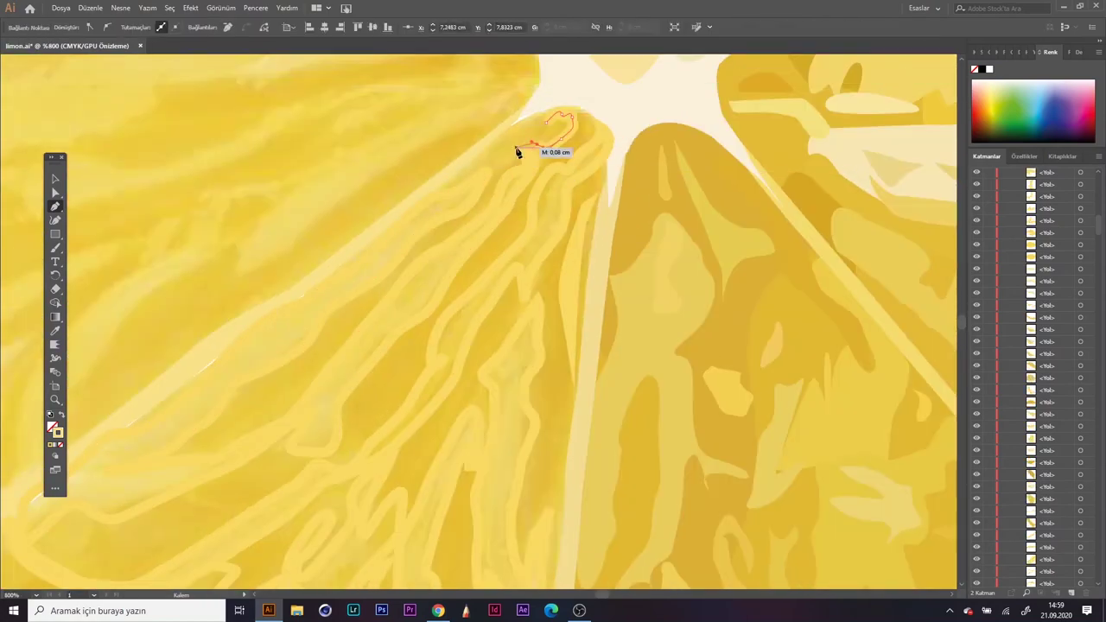
key(v)
scroll(577, 482, down, 2)
scroll(578, 481, down, 1)
click(521, 498)
Step: Fill the lower segment with a sampled yellow and swap its fill and stroke
key(i)
click(514, 374)
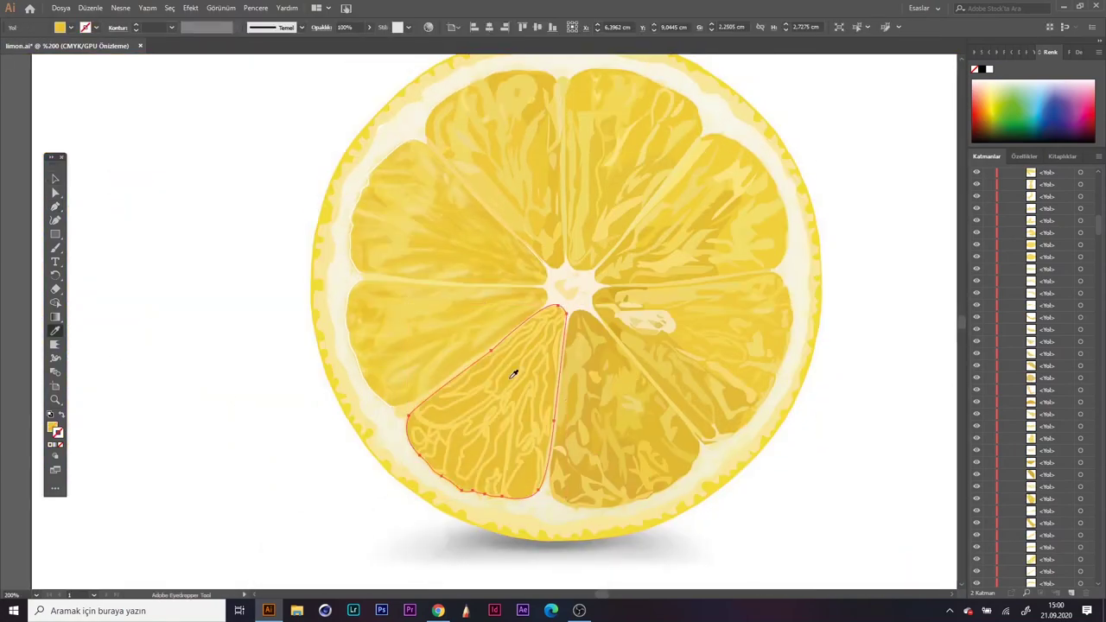
click(61, 418)
click(54, 207)
click(475, 493)
Step: Trace a new closed strand path near the bottom of the segment
click(504, 391)
click(512, 348)
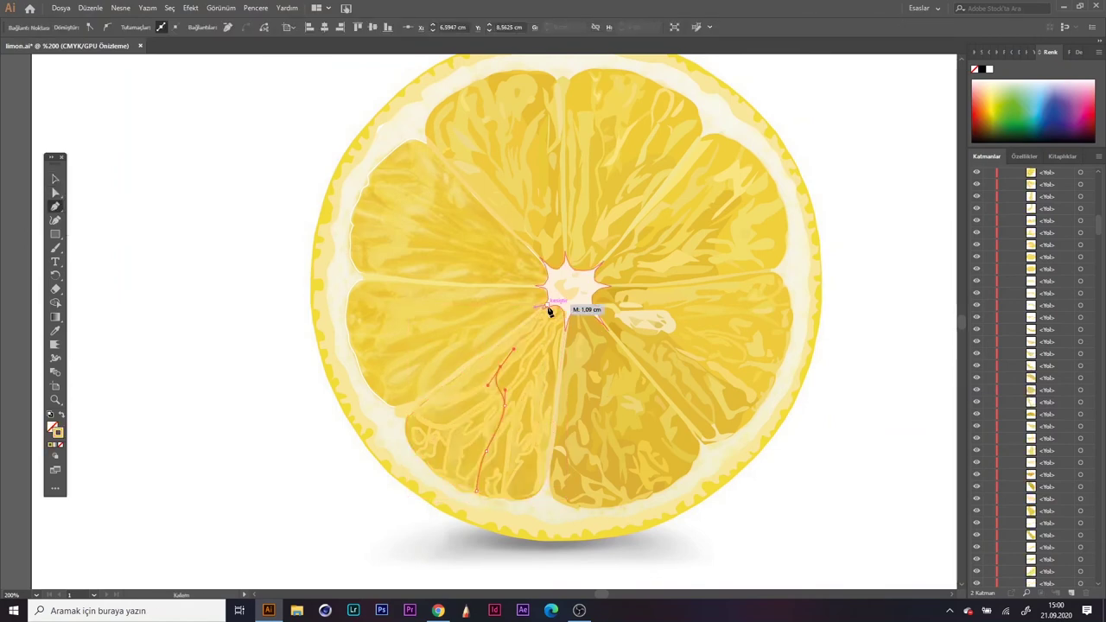
click(521, 501)
scroll(493, 511, up, 3)
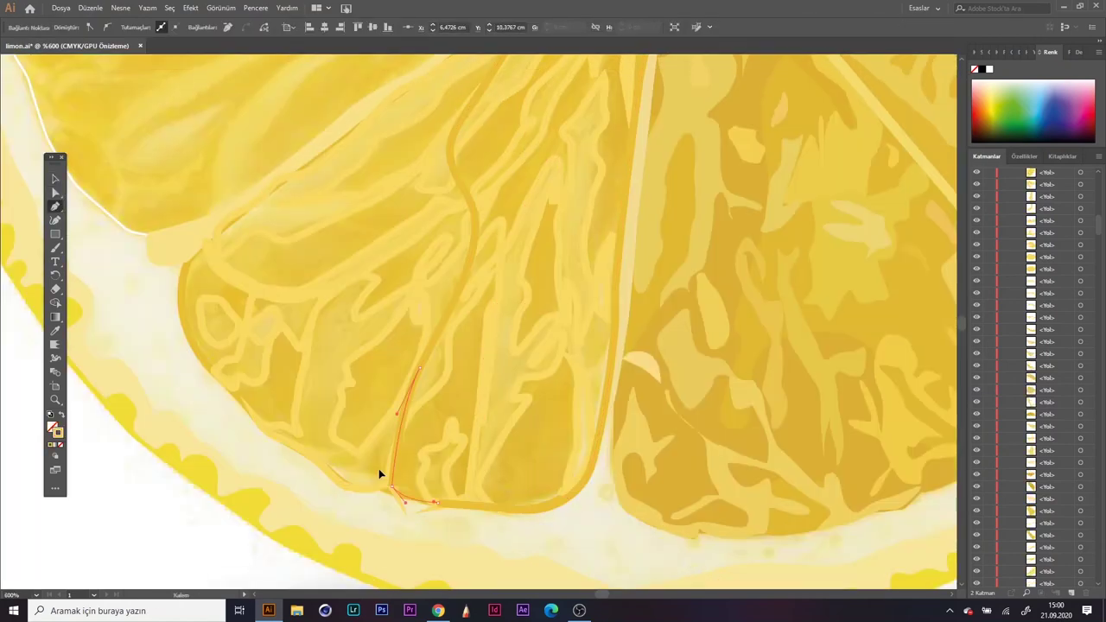
scroll(378, 469, down, 3)
Step: Swap the new path's fill and stroke, then select the lower-left segment shape
key(shift+x)
key(v)
scroll(363, 352, down, 2)
click(364, 353)
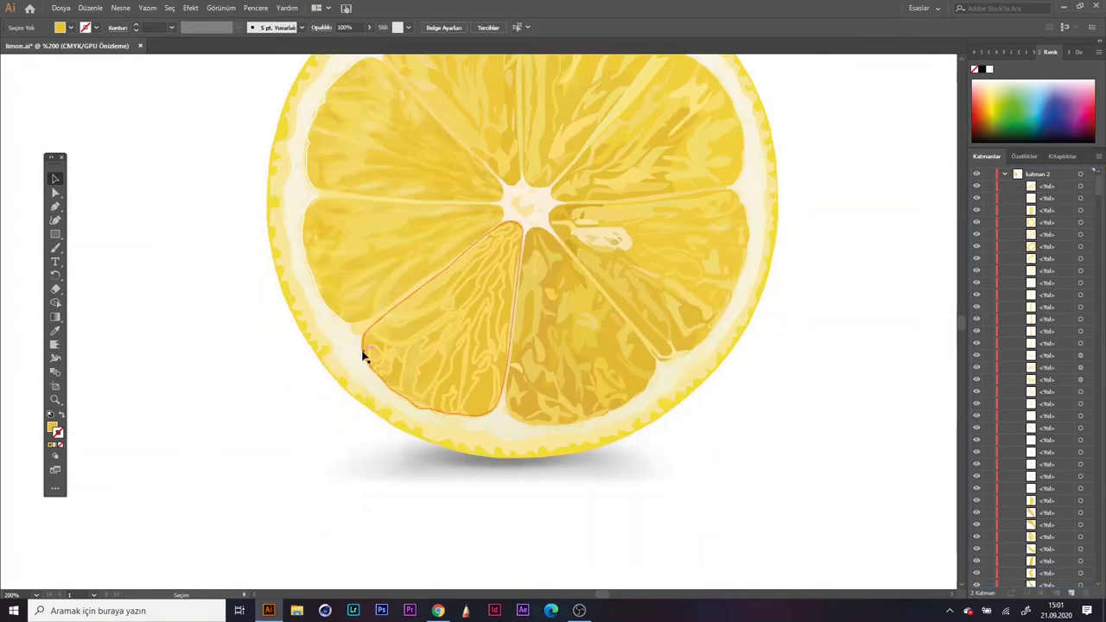
Step: Select the wavy, plume-shaped and small blob pulp paths inside the slice
scroll(416, 322, up, 2)
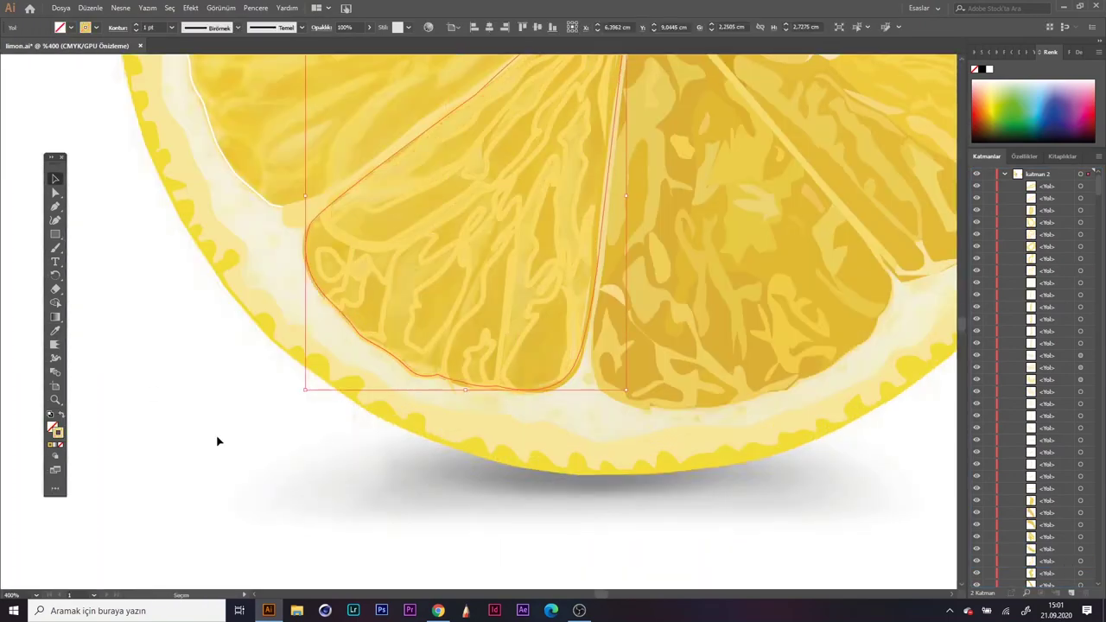
scroll(217, 440, up, 4)
scroll(459, 245, down, 4)
click(459, 245)
scroll(459, 246, up, 5)
scroll(457, 109, up, 3)
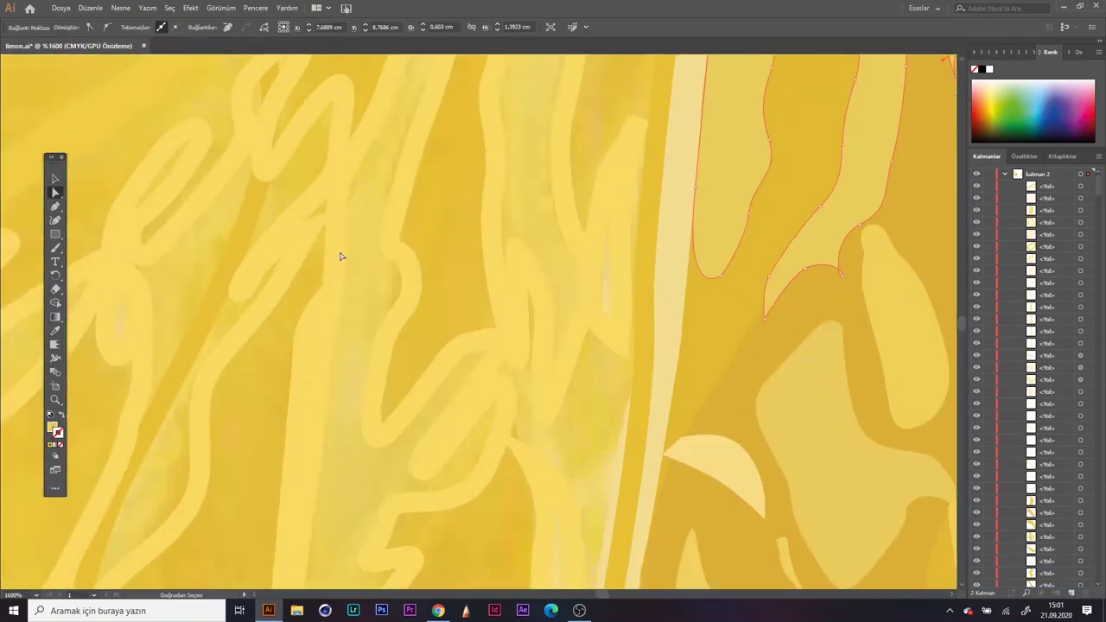
scroll(341, 252, down, 4)
click(167, 310)
scroll(274, 413, down, 2)
click(274, 414)
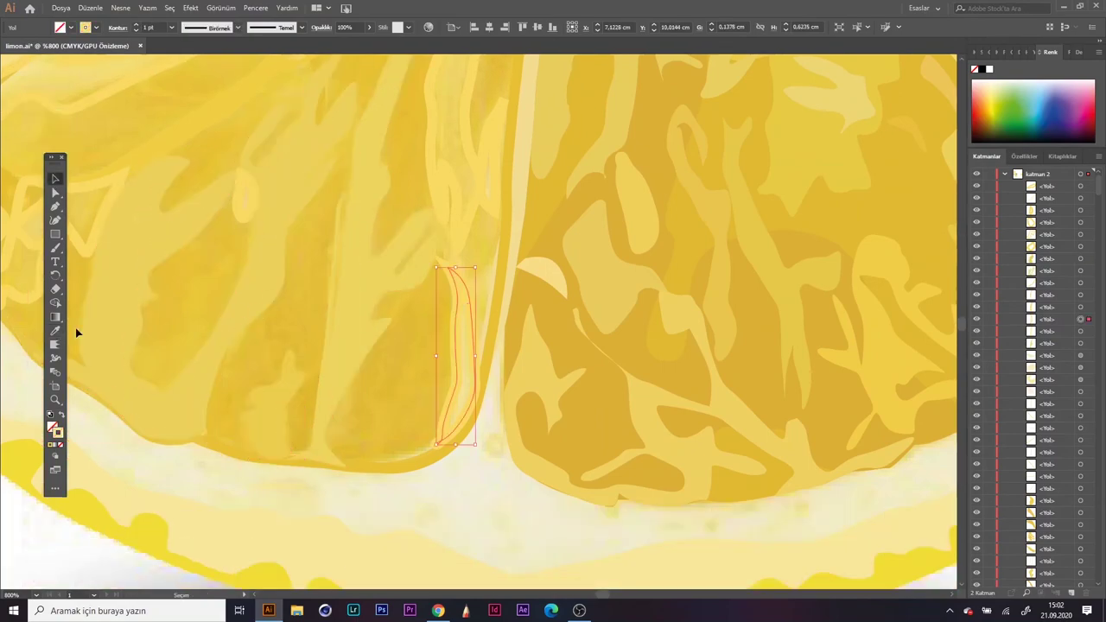
Step: Select further plume-shaped and small pulp paths to recolour
scroll(389, 320, down, 2)
click(55, 179)
scroll(371, 291, up, 3)
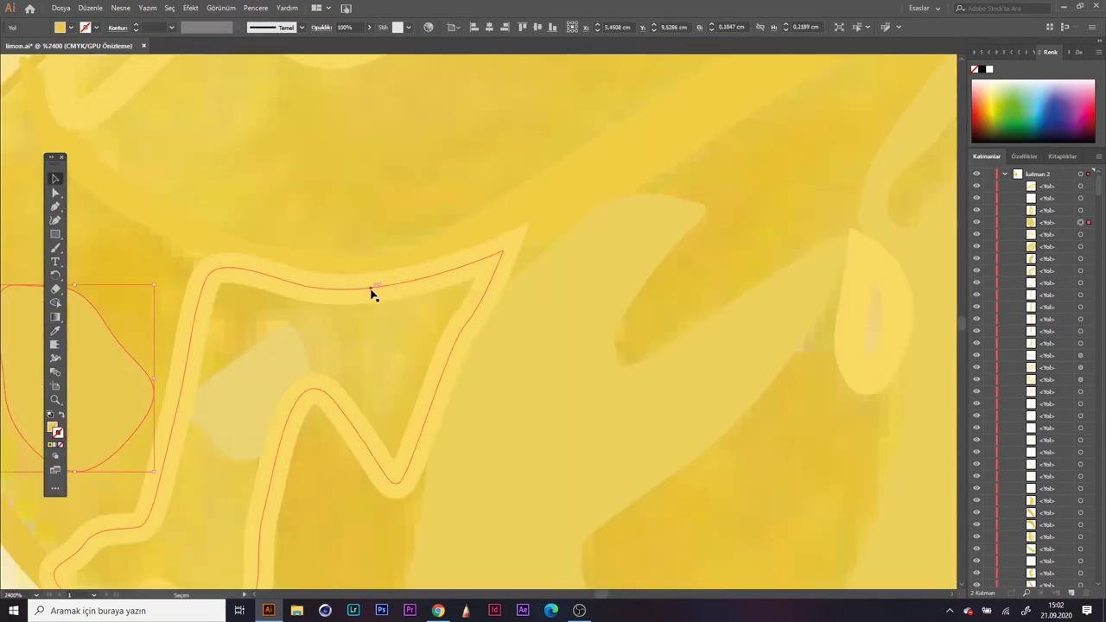
scroll(370, 291, down, 3)
click(531, 282)
scroll(531, 282, up, 5)
click(311, 212)
scroll(786, 239, down, 5)
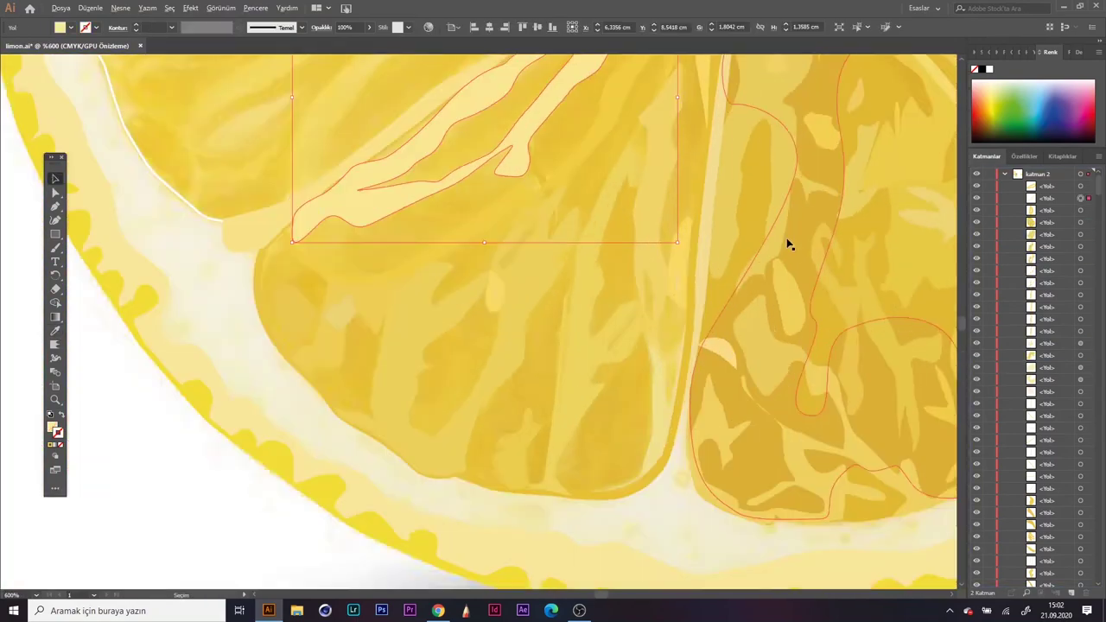
Step: Sample a yellow with the Eyedropper and reselect the lower lemon segment shape
key(i)
scroll(457, 107, up, 5)
scroll(456, 107, down, 5)
key(v)
scroll(507, 291, down, 1)
click(497, 294)
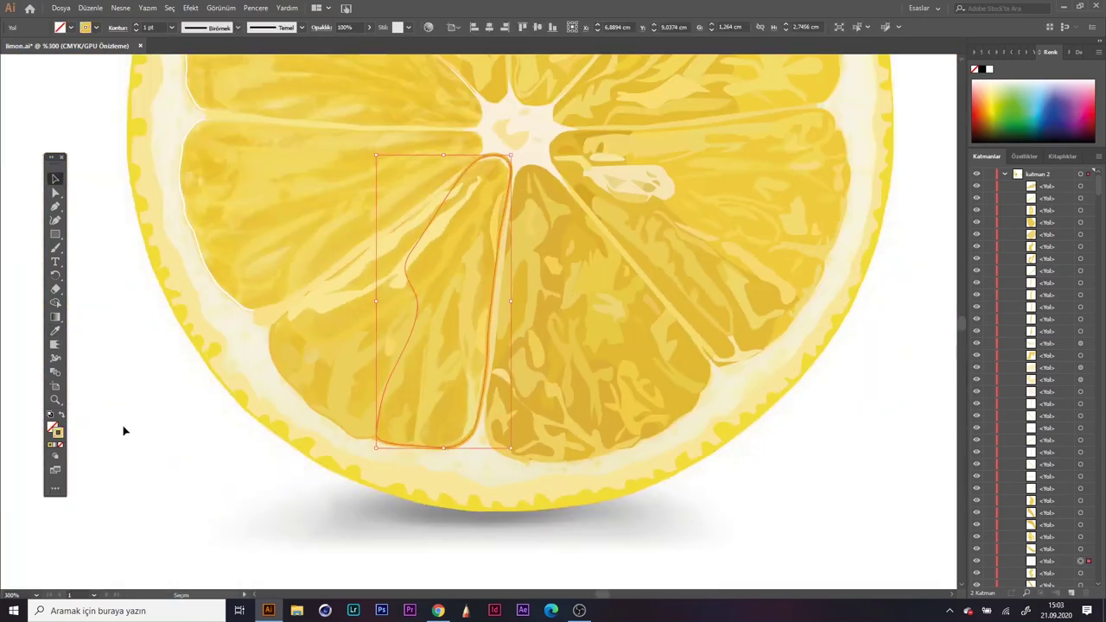
scroll(744, 338, down, 2)
Step: Deselect everything to check the whole lemon, then select a small detail shape
click(744, 338)
scroll(748, 383, down, 2)
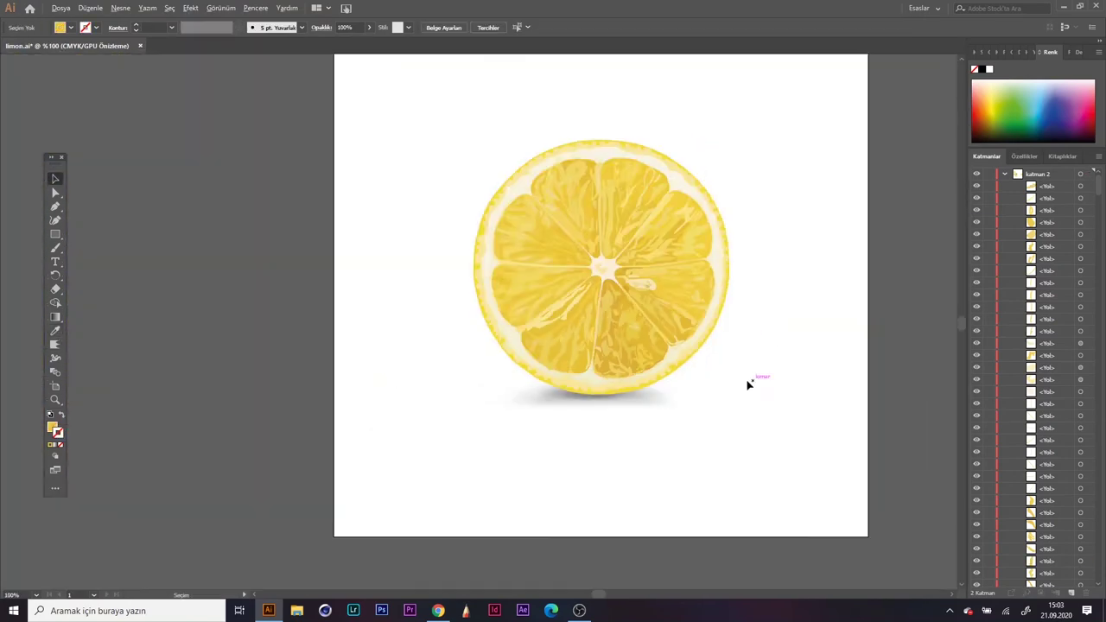
scroll(781, 292, up, 5)
click(411, 302)
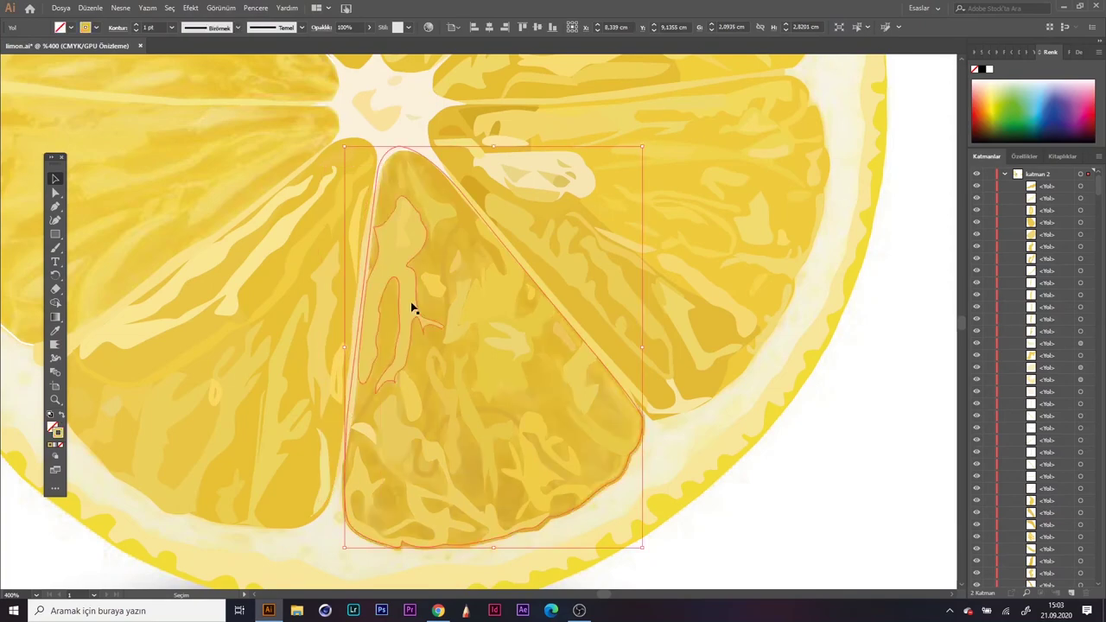
scroll(411, 301, up, 5)
scroll(452, 249, down, 5)
Step: Sample a matching yellow onto the detail shape and swap its fill and stroke
key(i)
scroll(469, 297, down, 2)
scroll(314, 217, up, 5)
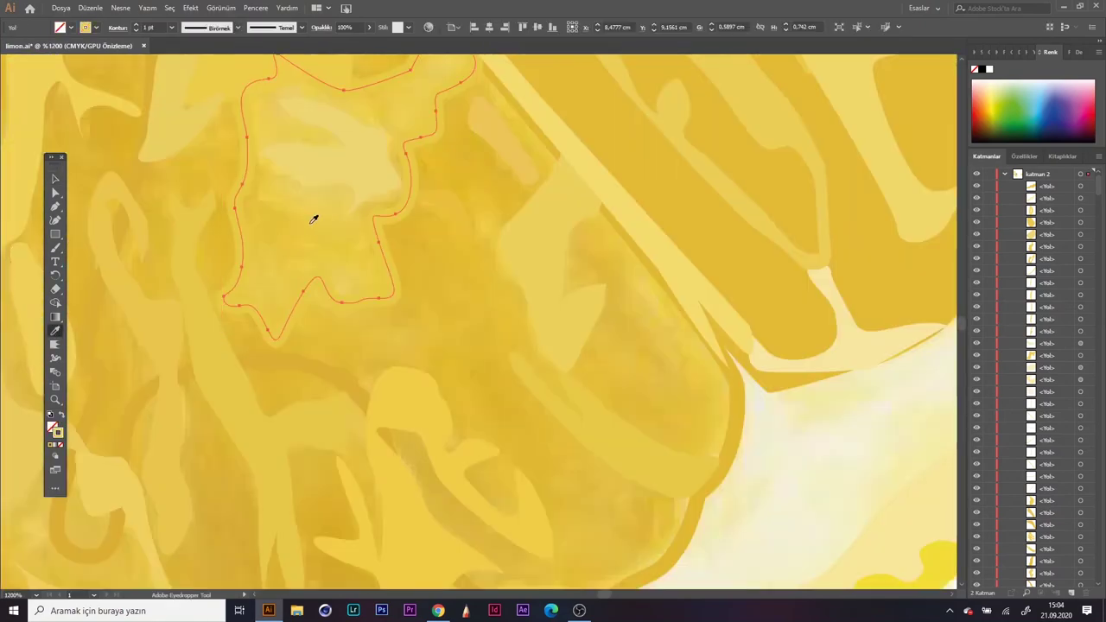
scroll(86, 378, down, 4)
key(shift+x)
scroll(608, 598, up, 5)
scroll(608, 598, down, 5)
Step: Select the thin detail shape and then the lower lemon segment shape
key(v)
click(538, 420)
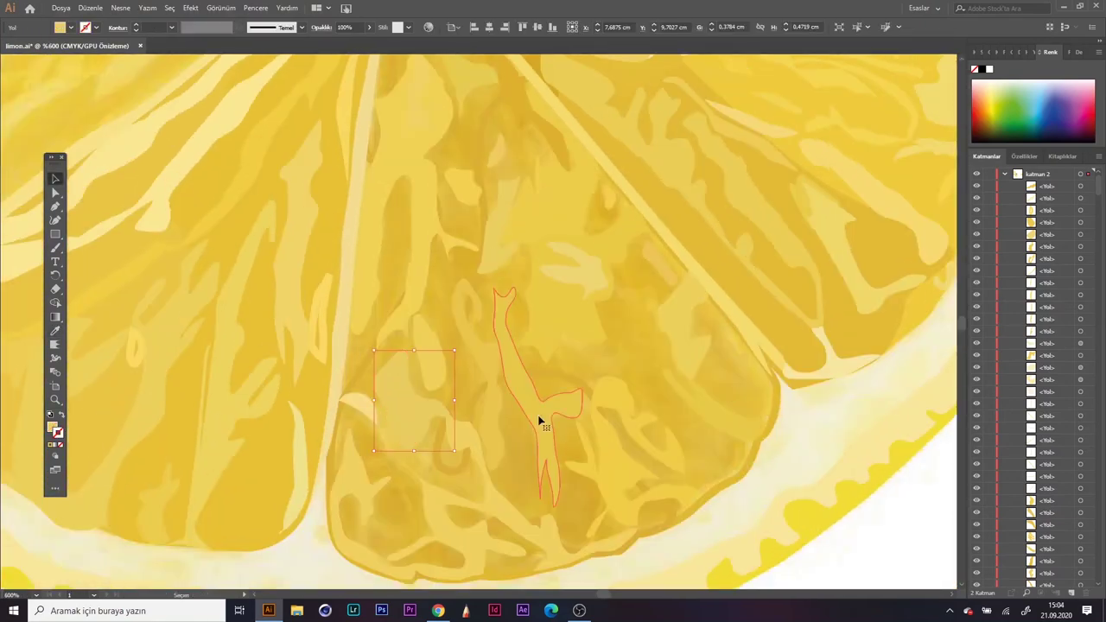
scroll(585, 235, up, 5)
scroll(585, 234, down, 4)
scroll(741, 550, down, 3)
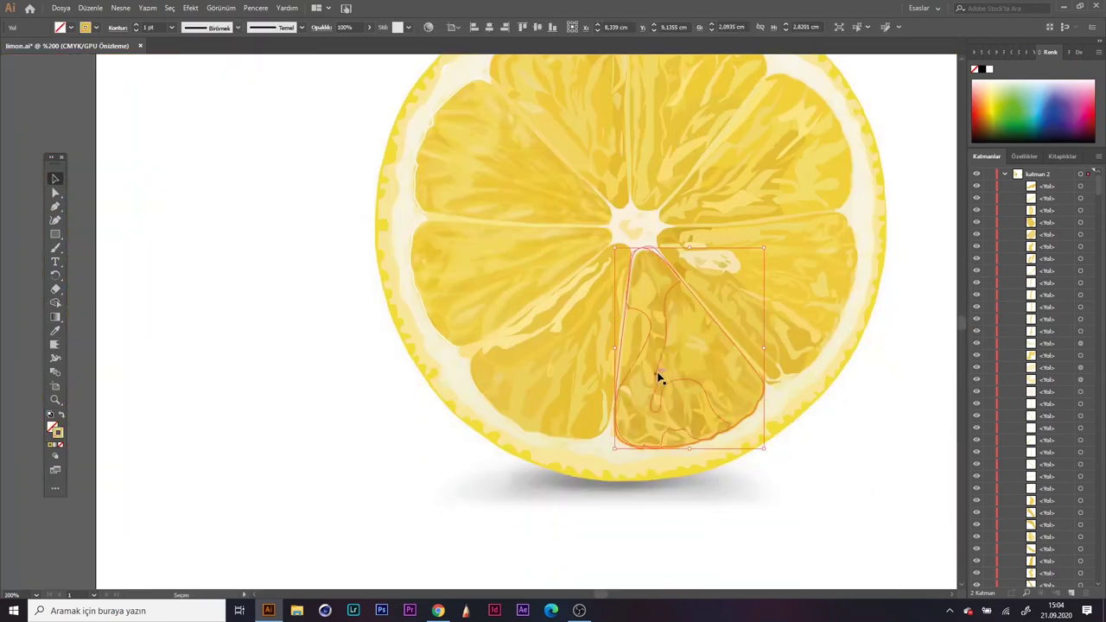
click(553, 406)
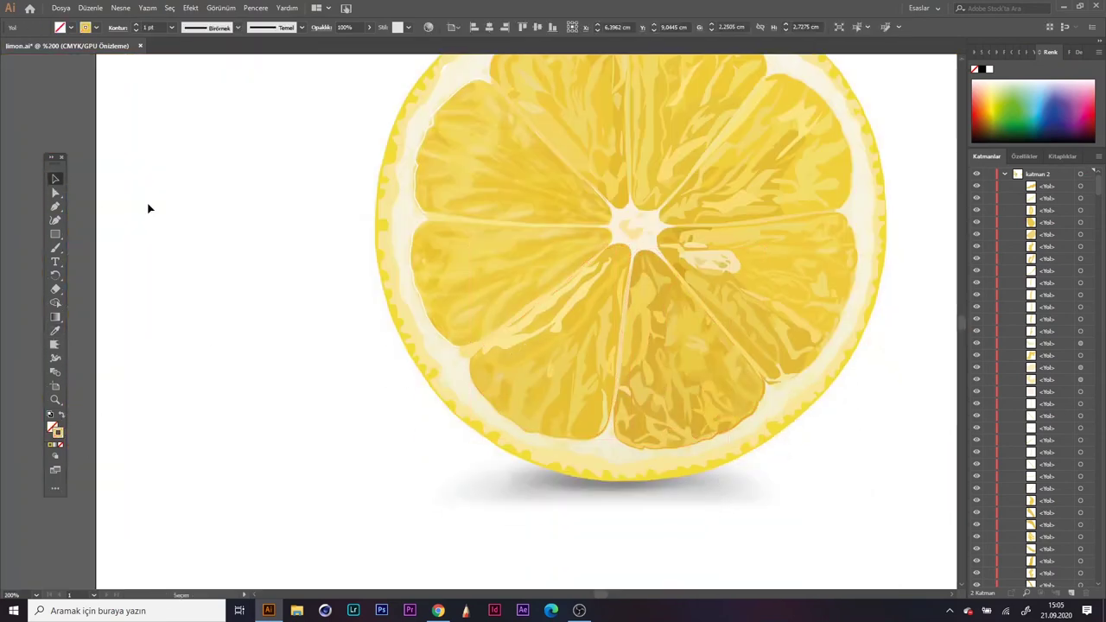
key(n)
scroll(264, 308, up, 1)
Step: Draw several freehand strands across the left segment, including one near its inner tip
scroll(583, 299, up, 2)
drag(506, 340, 478, 364)
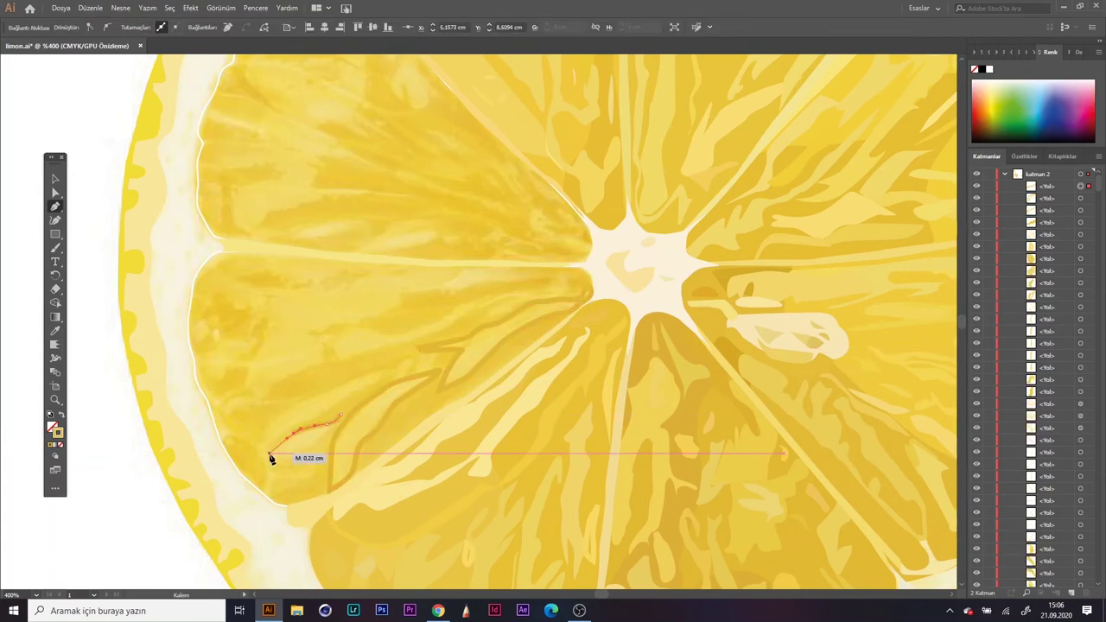
drag(259, 451, 265, 484)
drag(319, 455, 325, 447)
drag(294, 427, 277, 445)
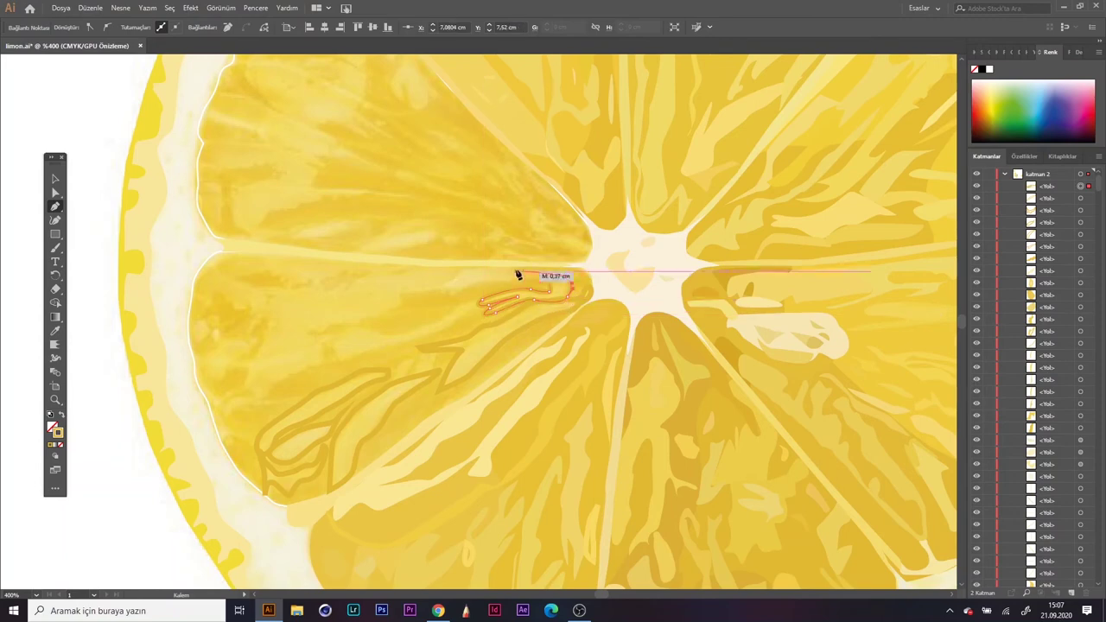
mouse_move(394, 291)
mouse_down()
mouse_move(515, 276)
mouse_move(377, 337)
mouse_up()
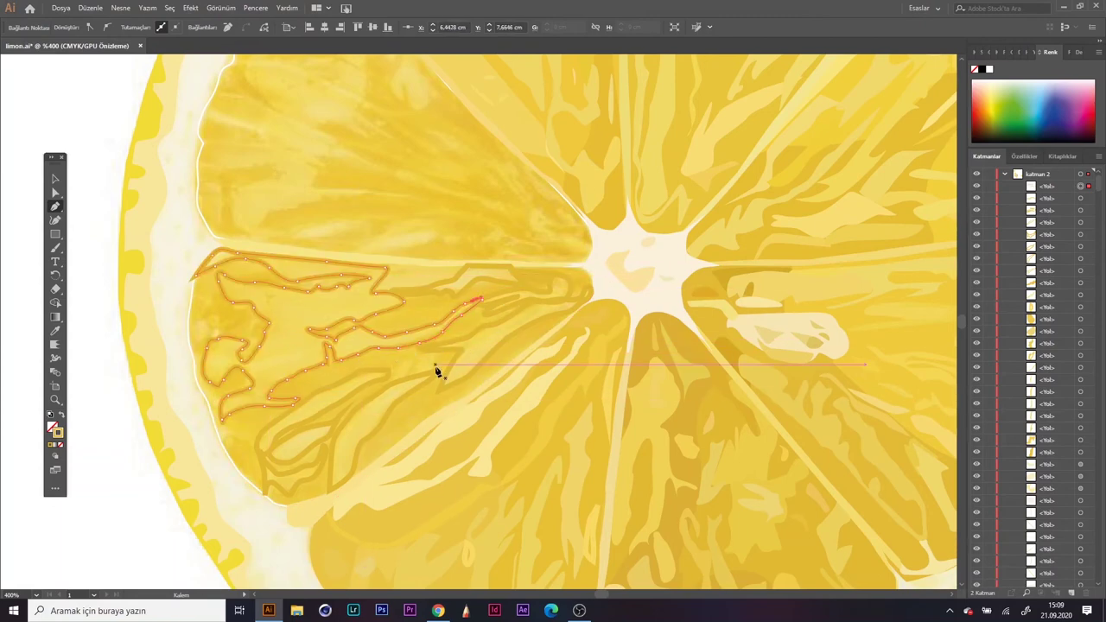
drag(436, 370, 391, 379)
Step: Undo a stray squiggle, add strands along the top edge and rind, and outline the segment
scroll(599, 369, up, 1)
key(ctrl+z)
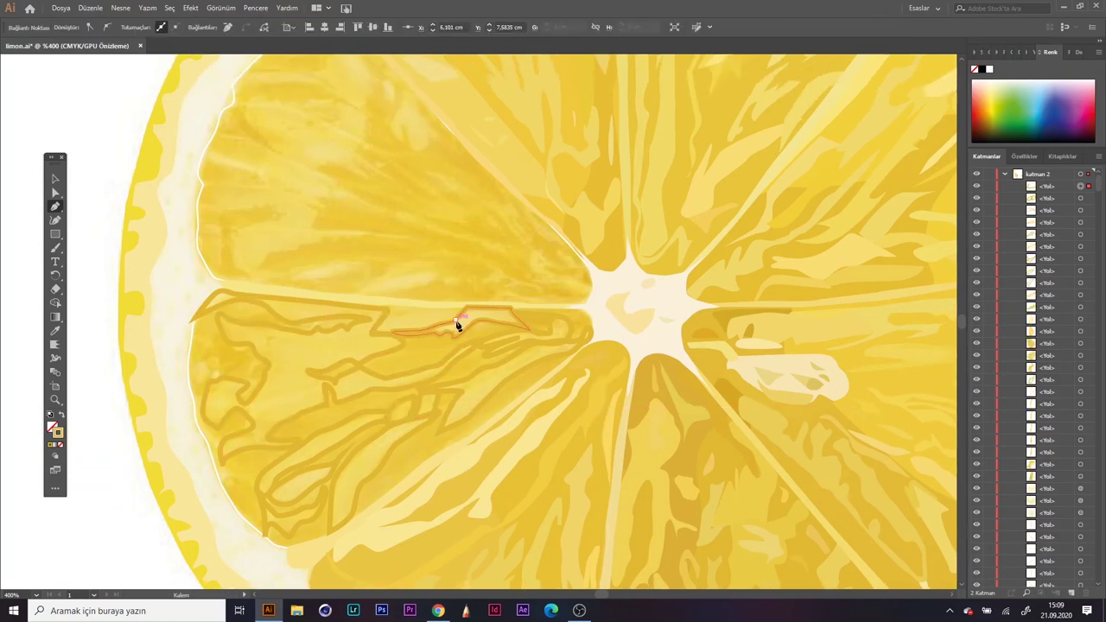
drag(458, 325, 394, 331)
scroll(217, 290, down, 2)
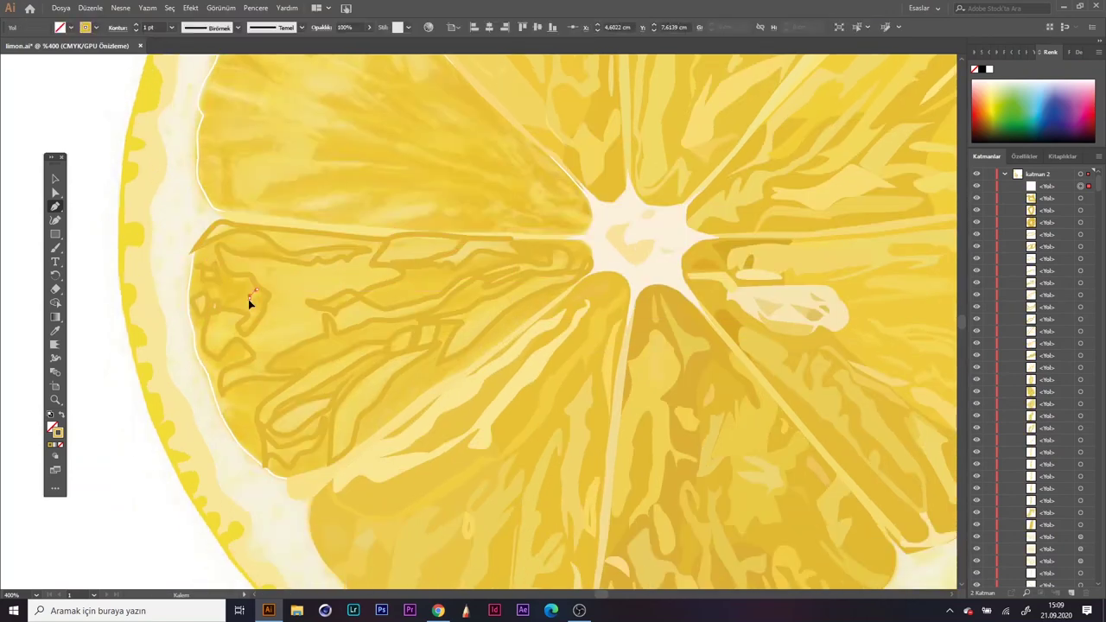
drag(249, 293, 256, 318)
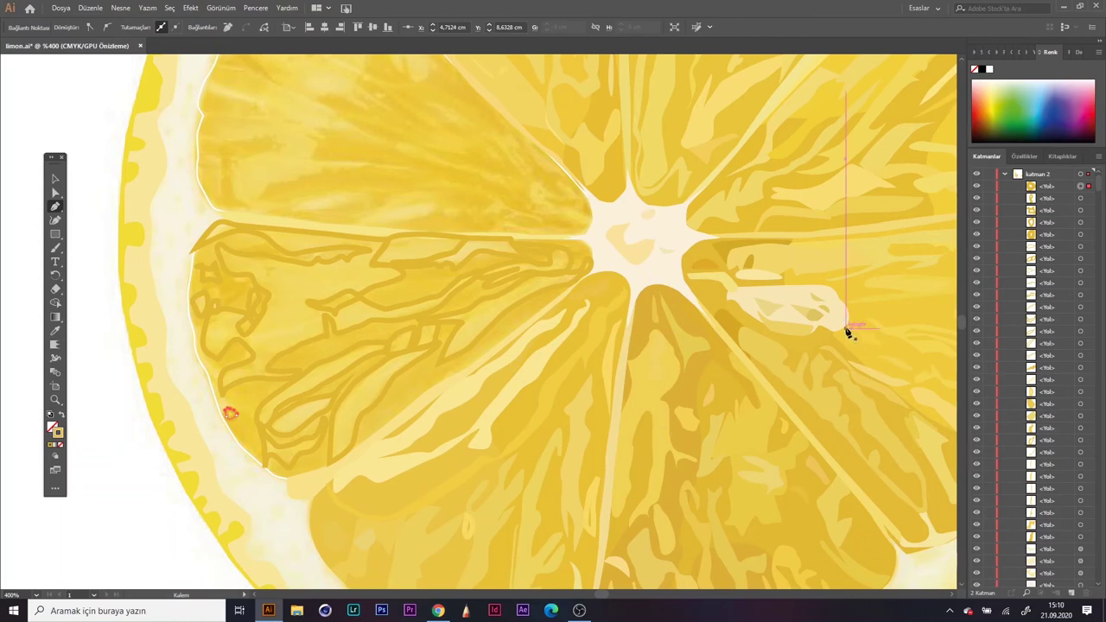
scroll(847, 332, up, 1)
drag(200, 262, 255, 389)
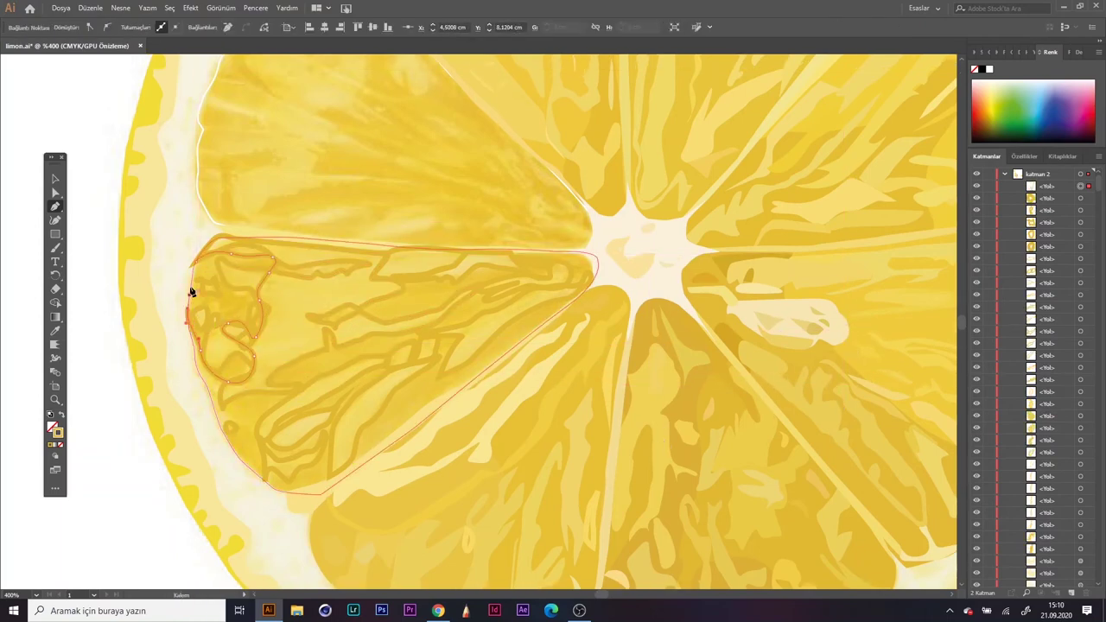
Step: Give the thin strand along the segment's top edge a sampled yellow fill
click(55, 179)
click(484, 259)
scroll(484, 264, up, 3)
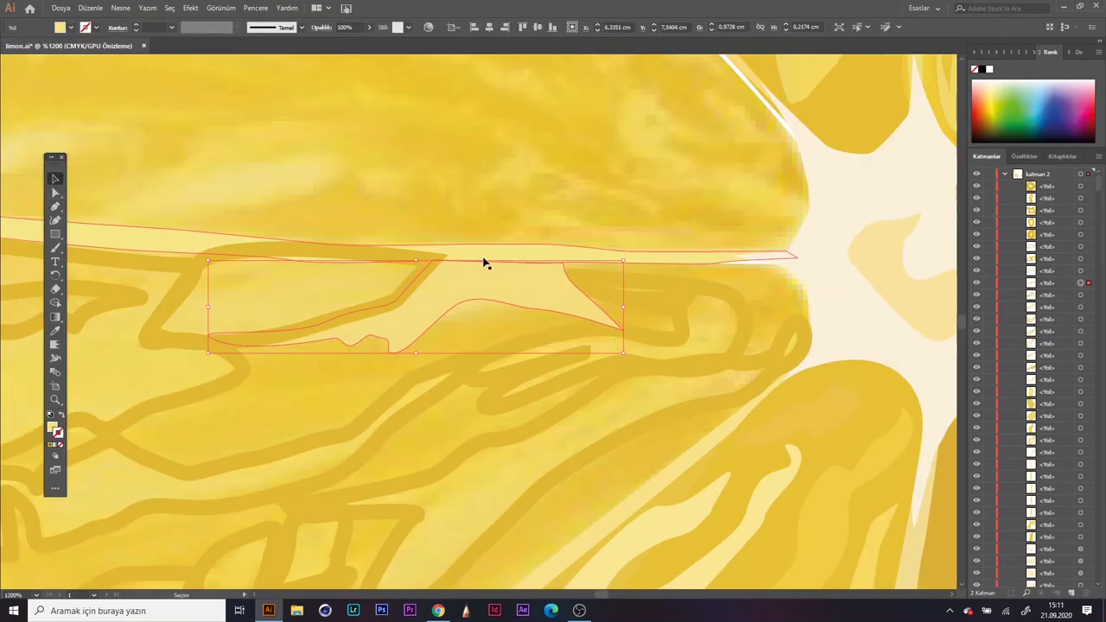
scroll(484, 264, down, 3)
key(ctrl+z)
click(56, 330)
scroll(358, 311, up, 4)
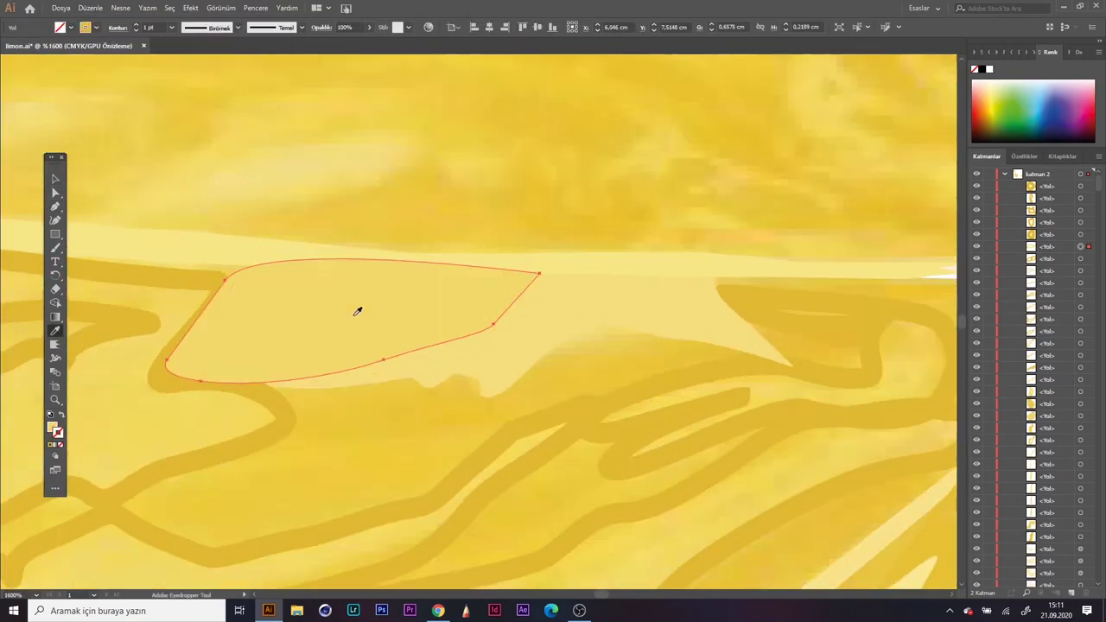
scroll(358, 311, down, 4)
Step: Recolour the small leaf-like shape near the rind with a sampled yellow
click(346, 383)
key(v)
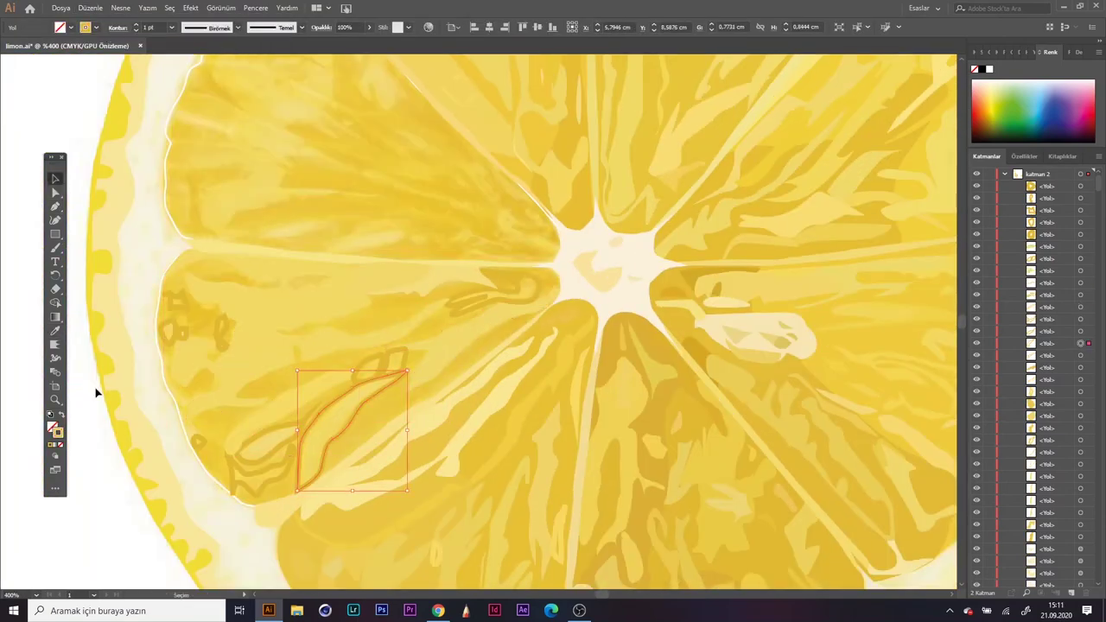
click(55, 330)
ctrl+click(533, 288)
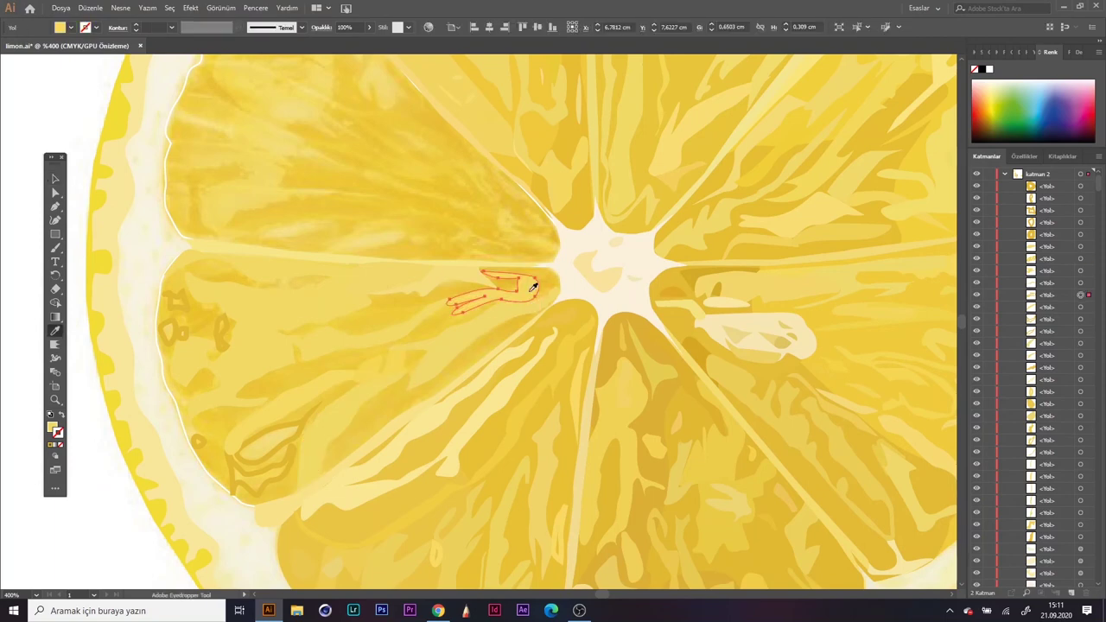
click(275, 430)
scroll(197, 286, up, 1)
scroll(197, 285, down, 1)
key(v)
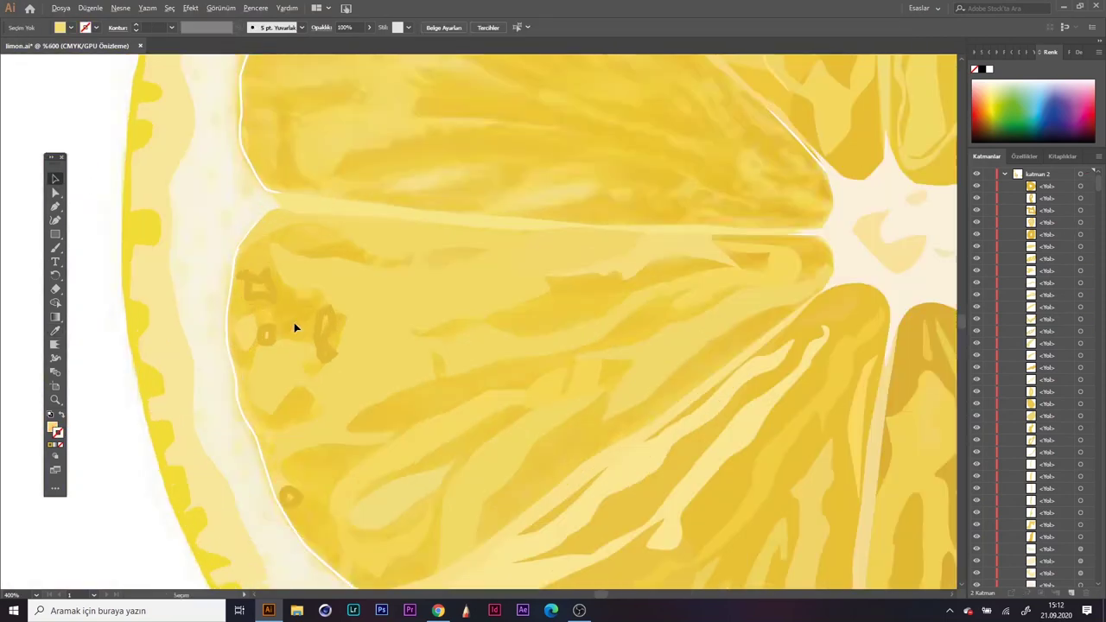
scroll(294, 326, up, 2)
Step: Select the small blobs near the rind and the left lemon segment, zooming to inspect them
key(a)
click(175, 221)
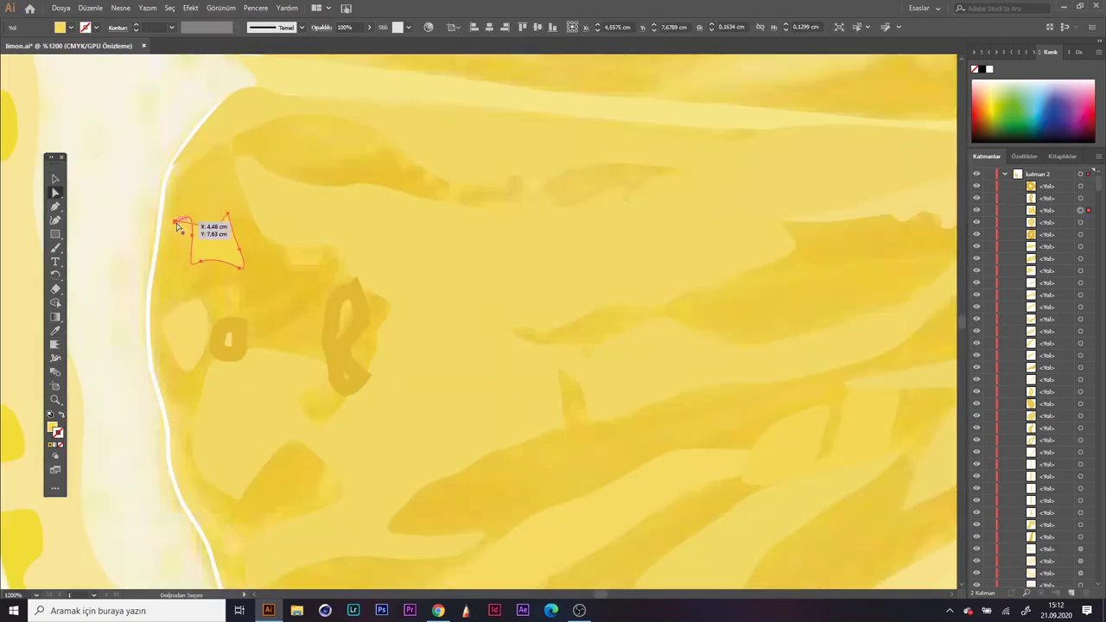
click(349, 308)
key(ctrl+plus)
key(ctrl+minus)
key(ctrl+minus)
key(ctrl+minus)
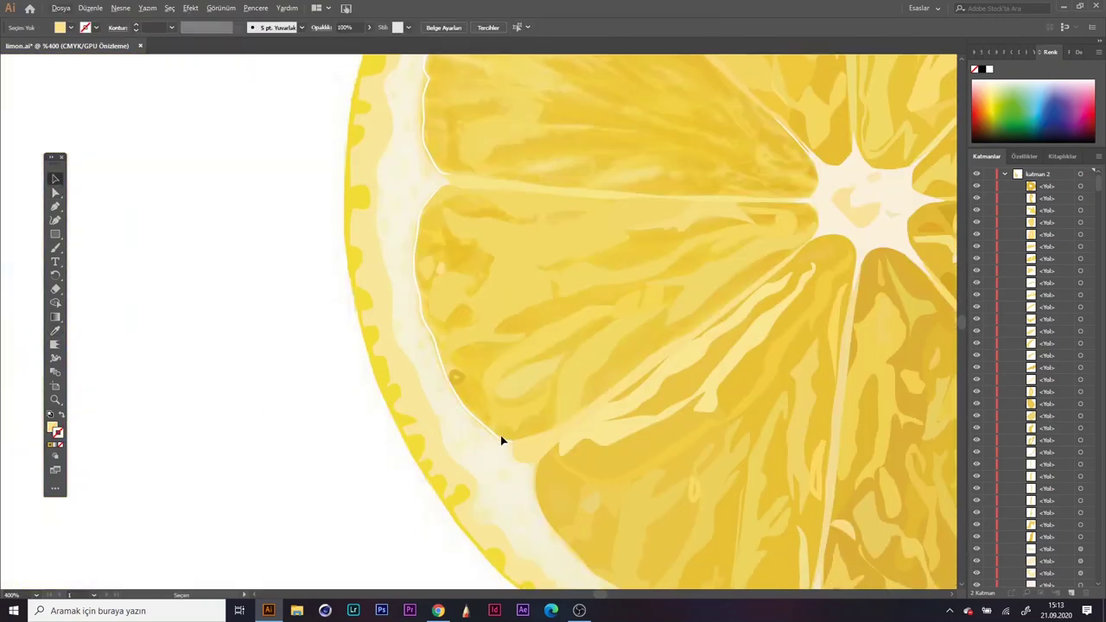
key(v)
click(632, 244)
click(132, 177)
key(ctrl+0)
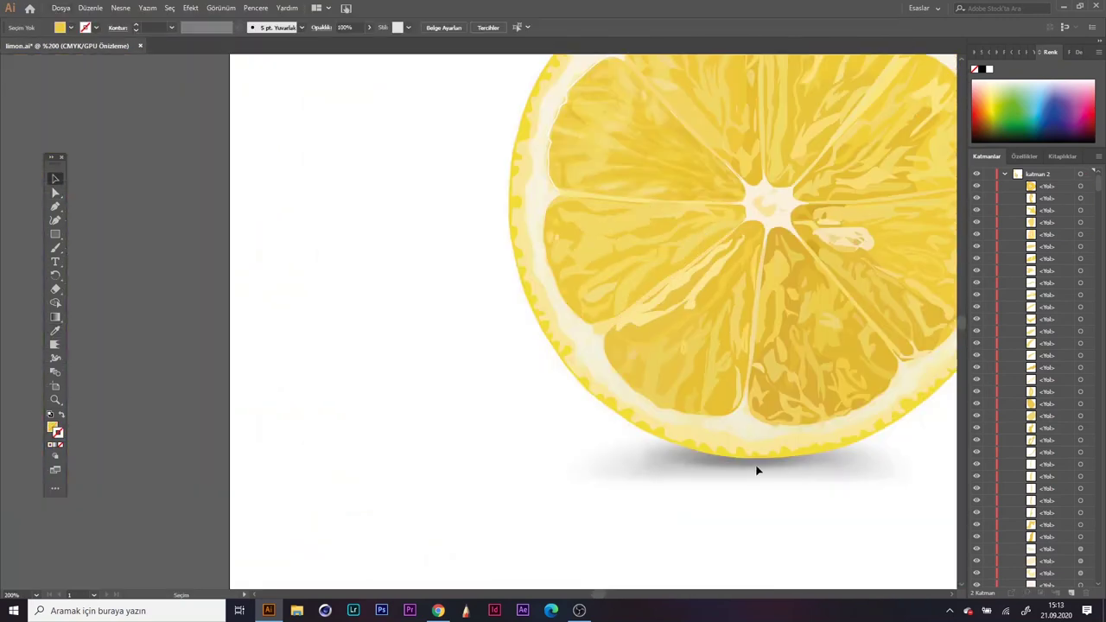
scroll(455, 324, up, 5)
Step: Trace a curved outline along the segment's top edge to the centre, filled orange-yellow
key(p)
scroll(516, 304, down, 2)
drag(460, 365, 484, 327)
key(ctrl+z)
drag(437, 259, 410, 253)
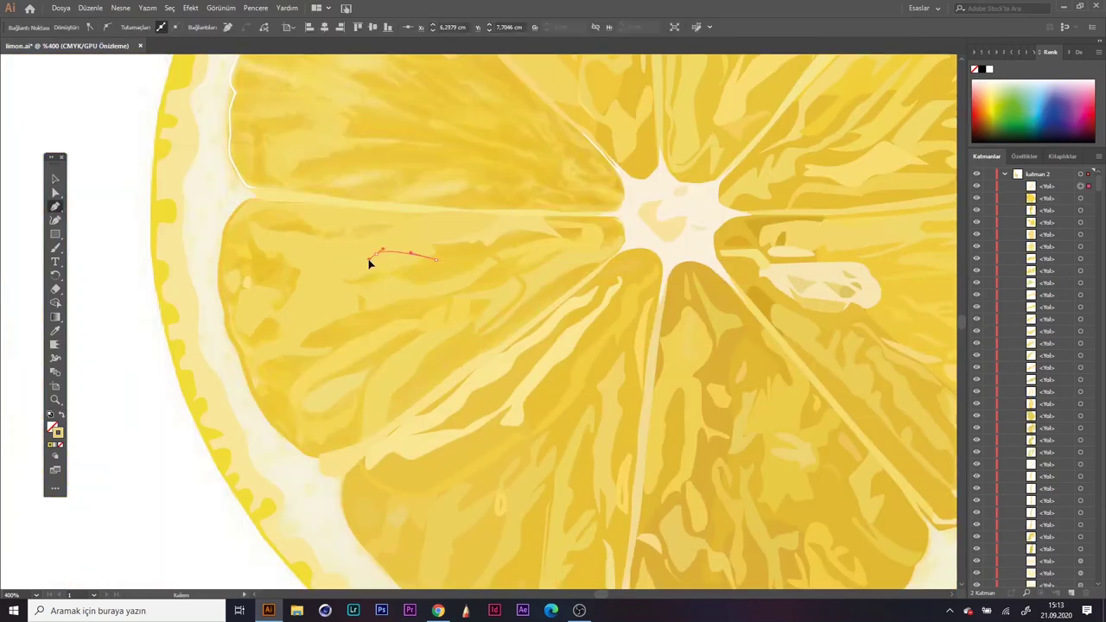
click(246, 205)
click(623, 216)
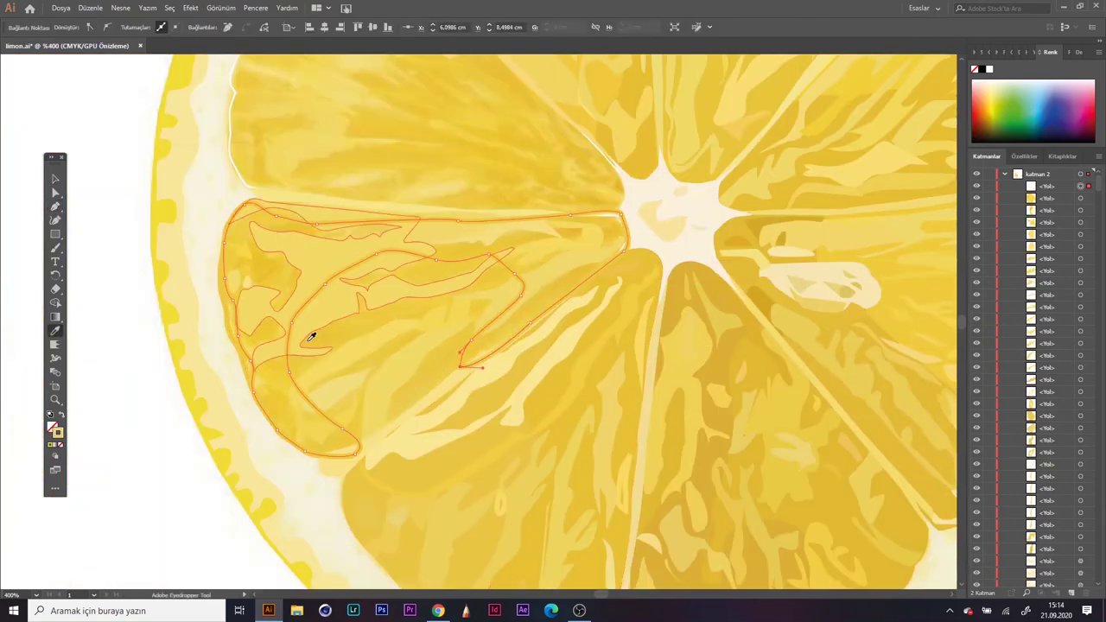
click(311, 337)
key(v)
click(121, 346)
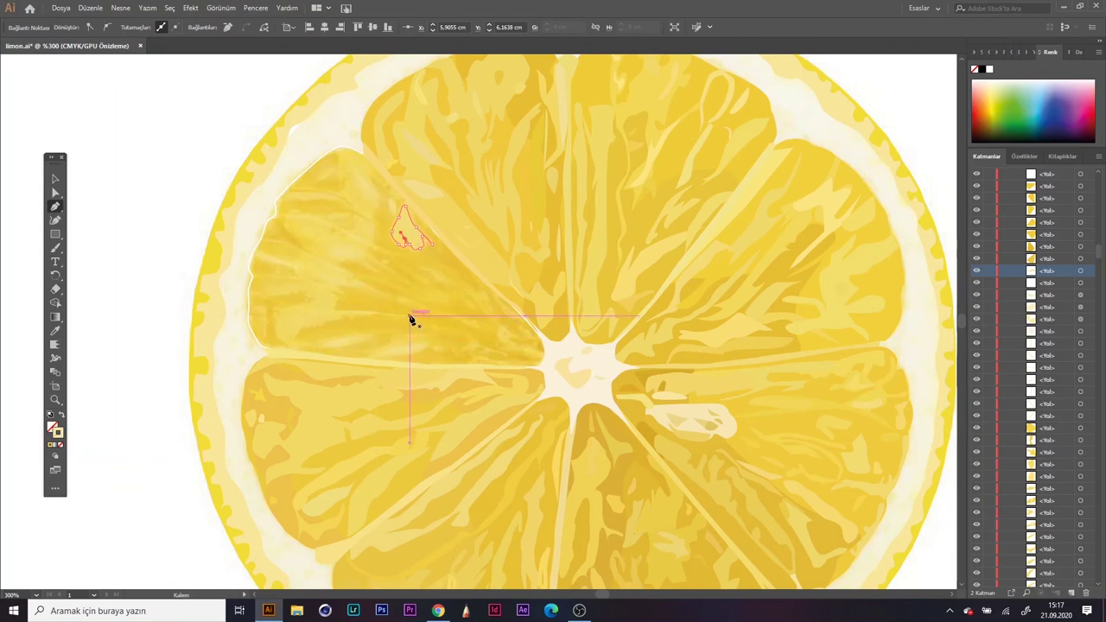
Step: Trace a large closed zigzag strand, a small curved strand and an edge strand
click(411, 320)
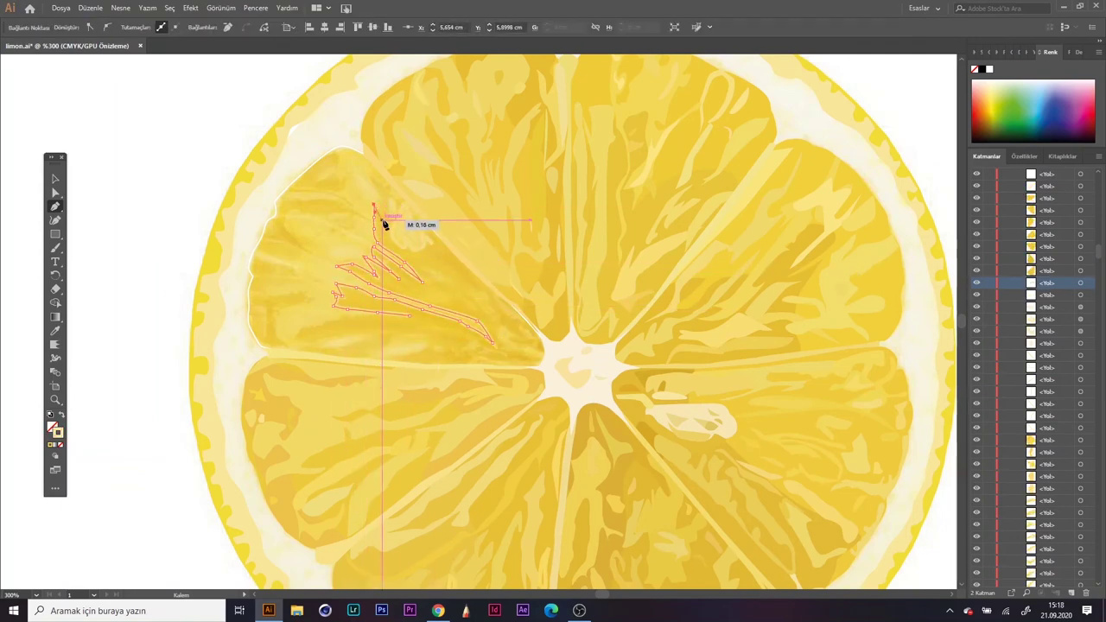
click(320, 176)
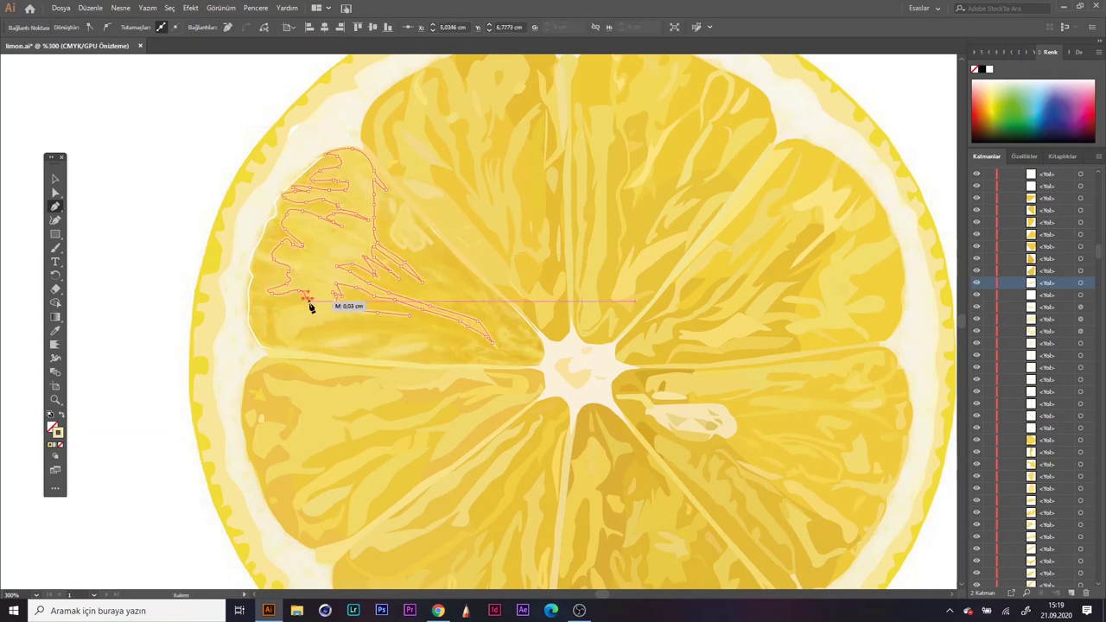
click(415, 351)
drag(388, 329, 361, 335)
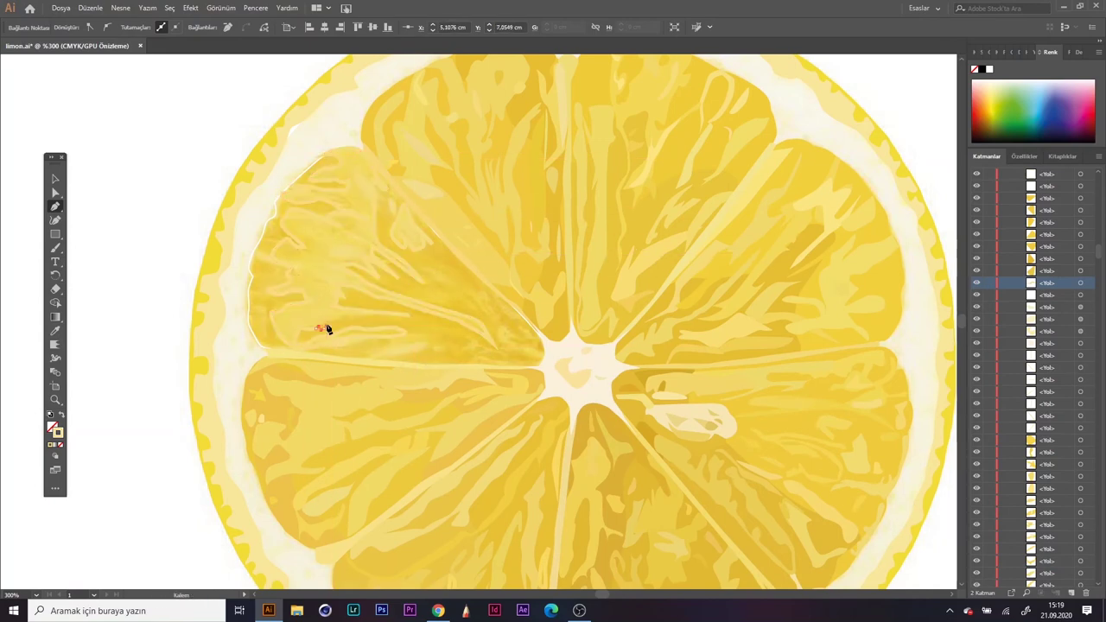
alt+scroll(467, 307, up, 3)
click(444, 259)
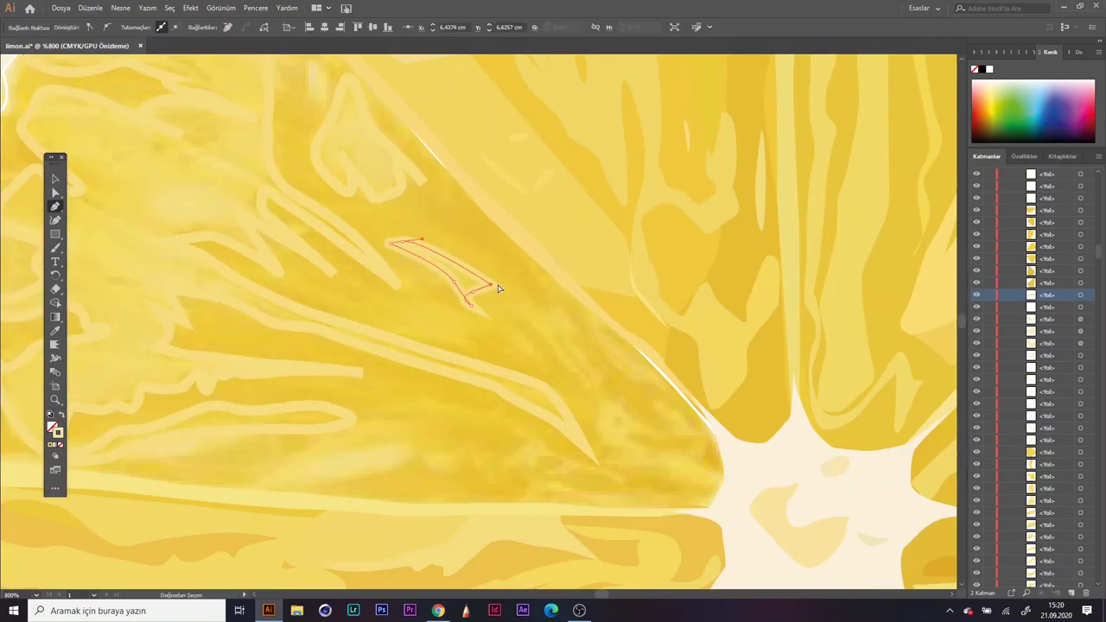
alt+scroll(504, 363, down, 3)
alt+scroll(521, 353, up, 3)
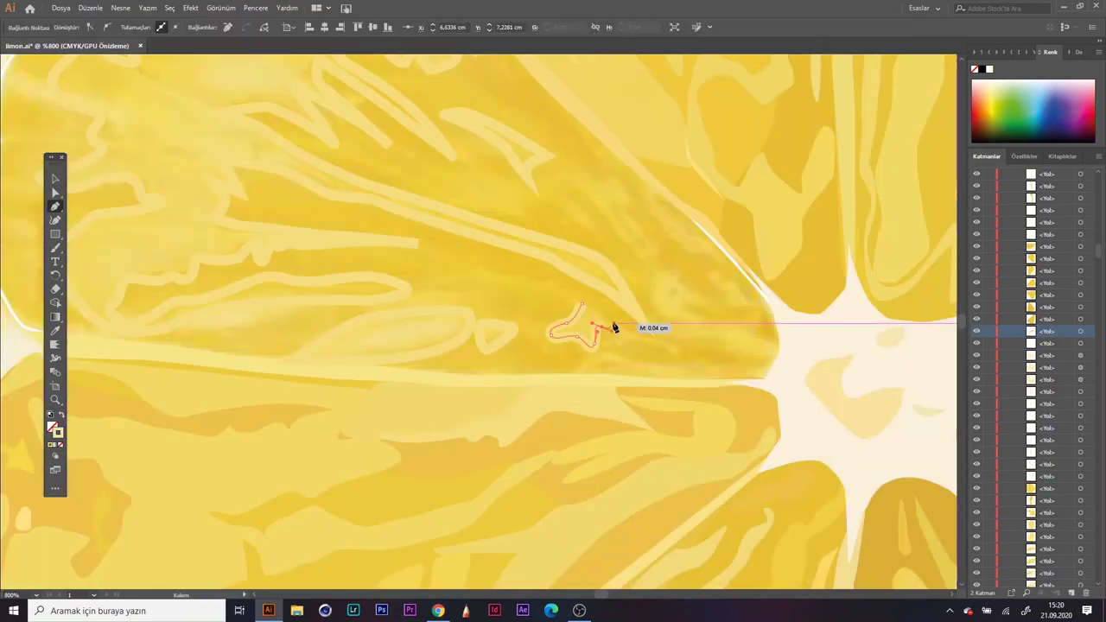
click(657, 326)
click(772, 357)
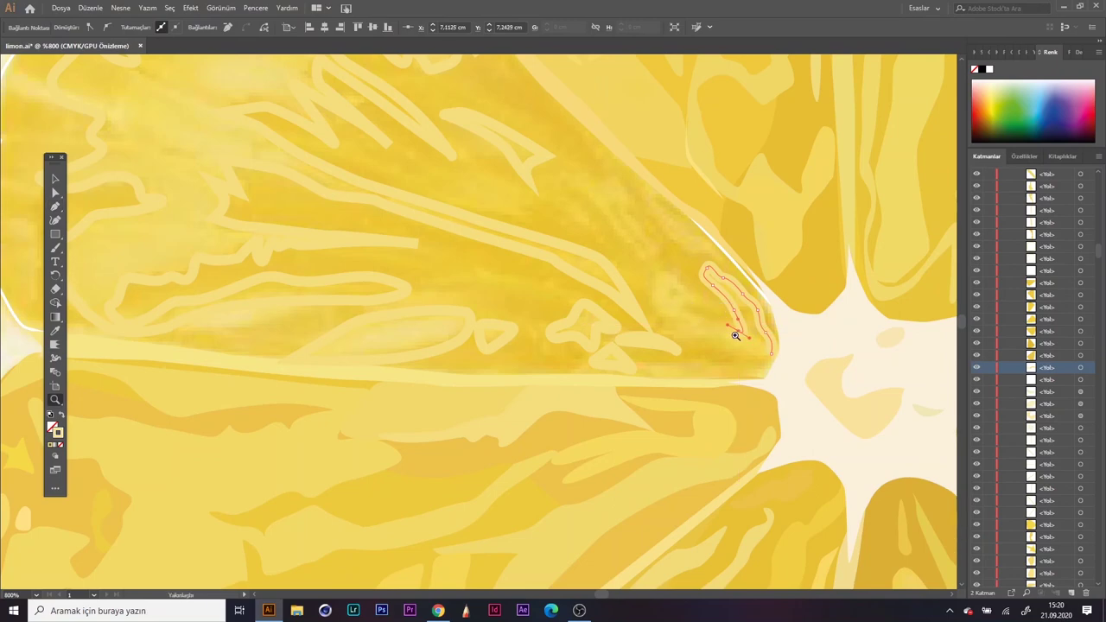
click(769, 374)
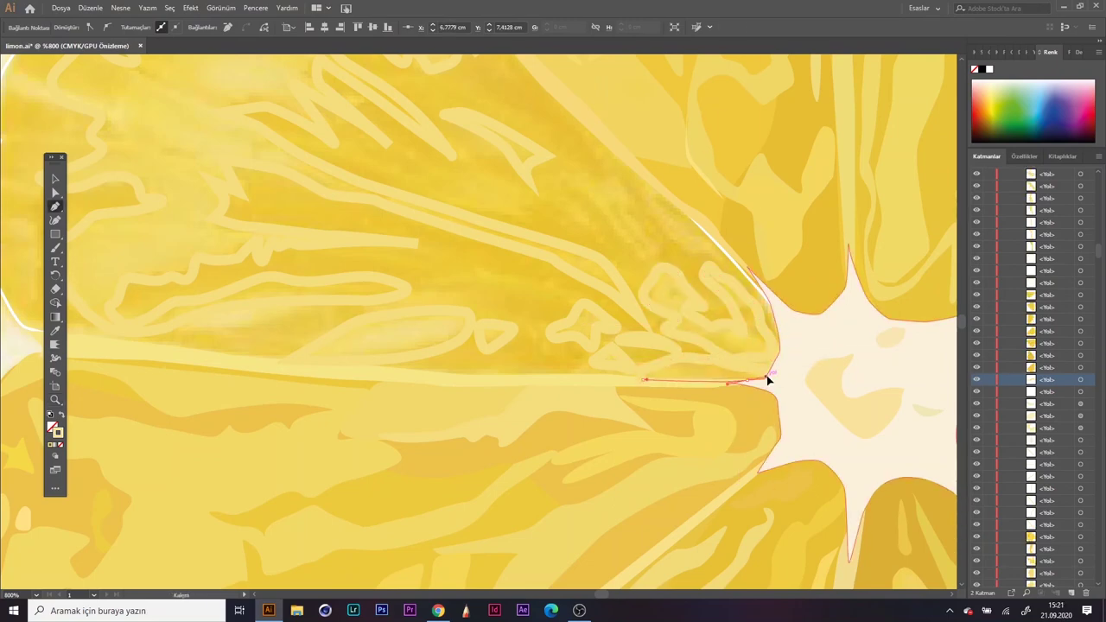
Step: Trace a closed strand near the segment centre and two more strands across it
scroll(610, 321, up, 2)
click(631, 307)
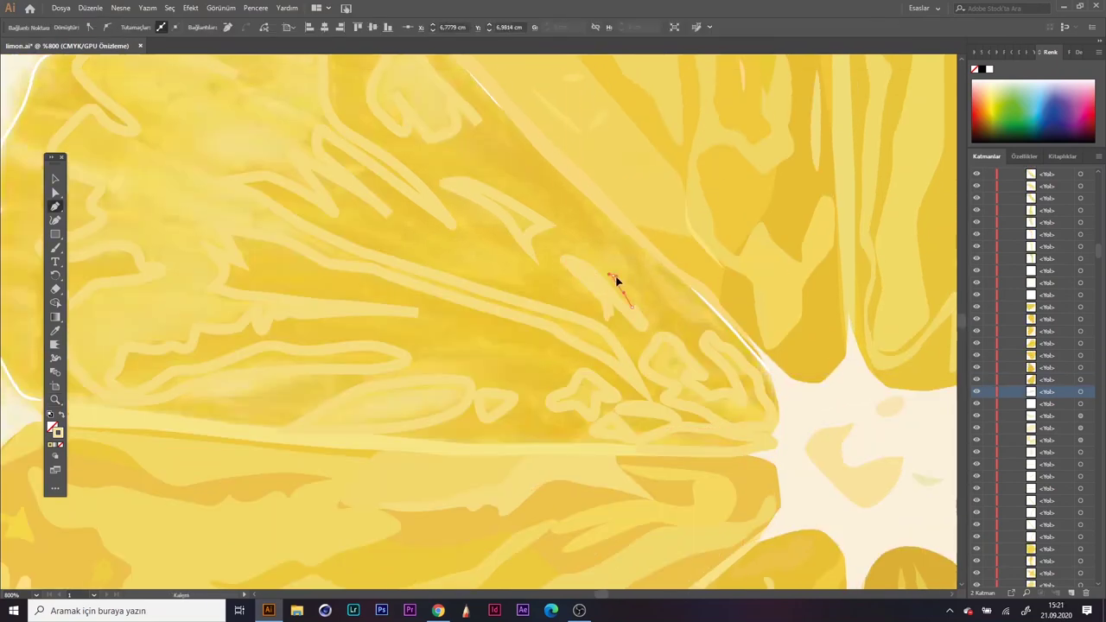
click(540, 247)
scroll(662, 269, down, 2)
click(422, 286)
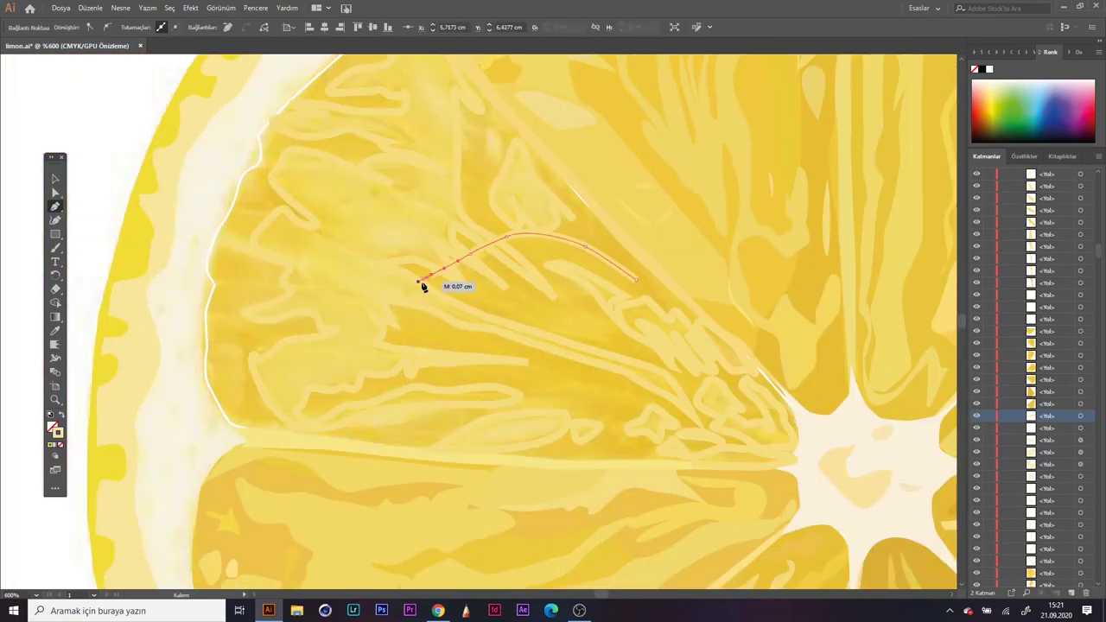
click(529, 389)
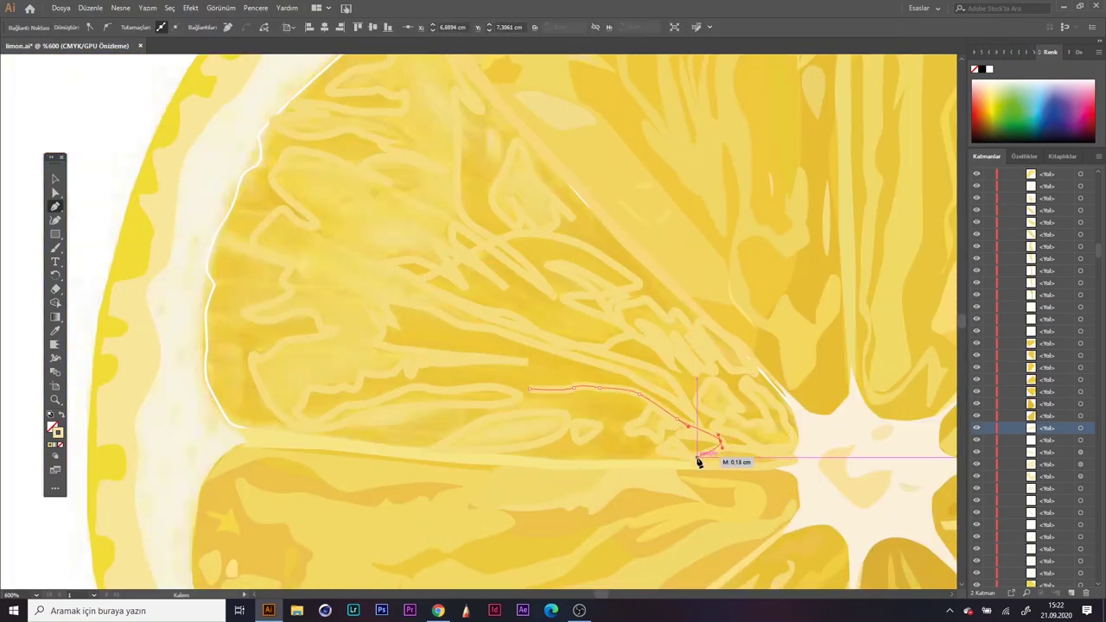
click(423, 403)
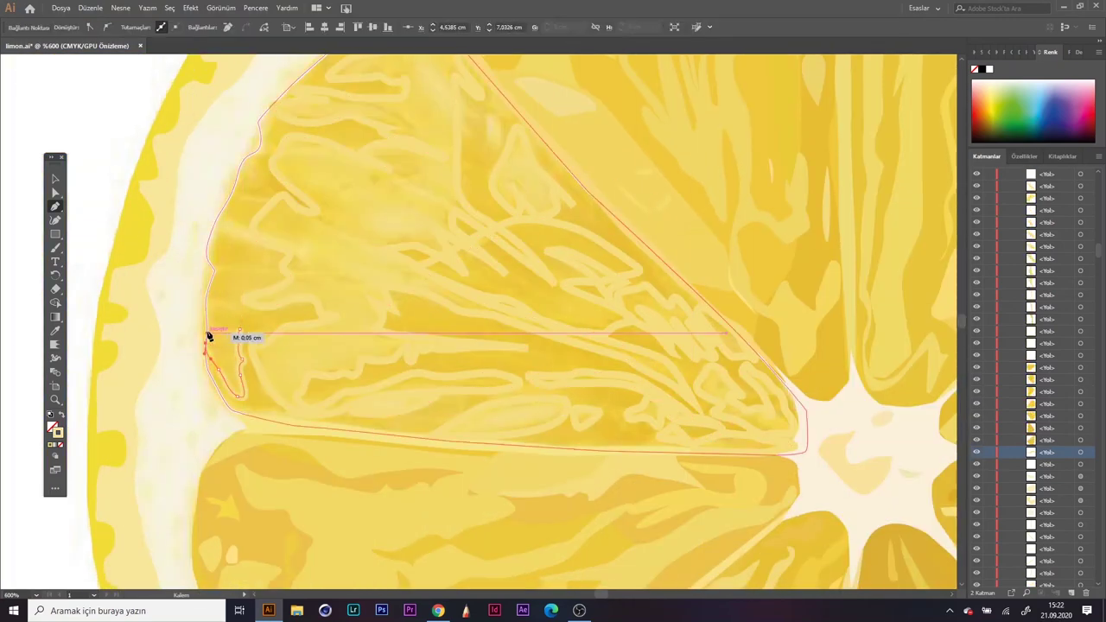
Step: Trace a curved strand starting from the left segment edge
click(208, 334)
click(242, 335)
scroll(242, 336, up, 1)
click(306, 329)
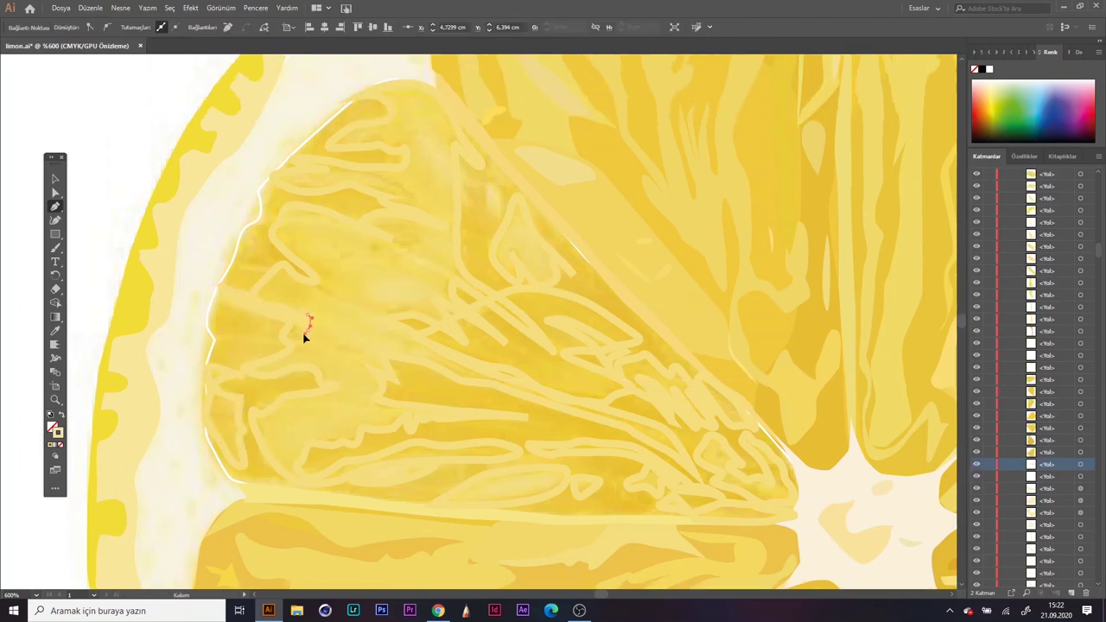
click(418, 283)
click(366, 298)
click(420, 123)
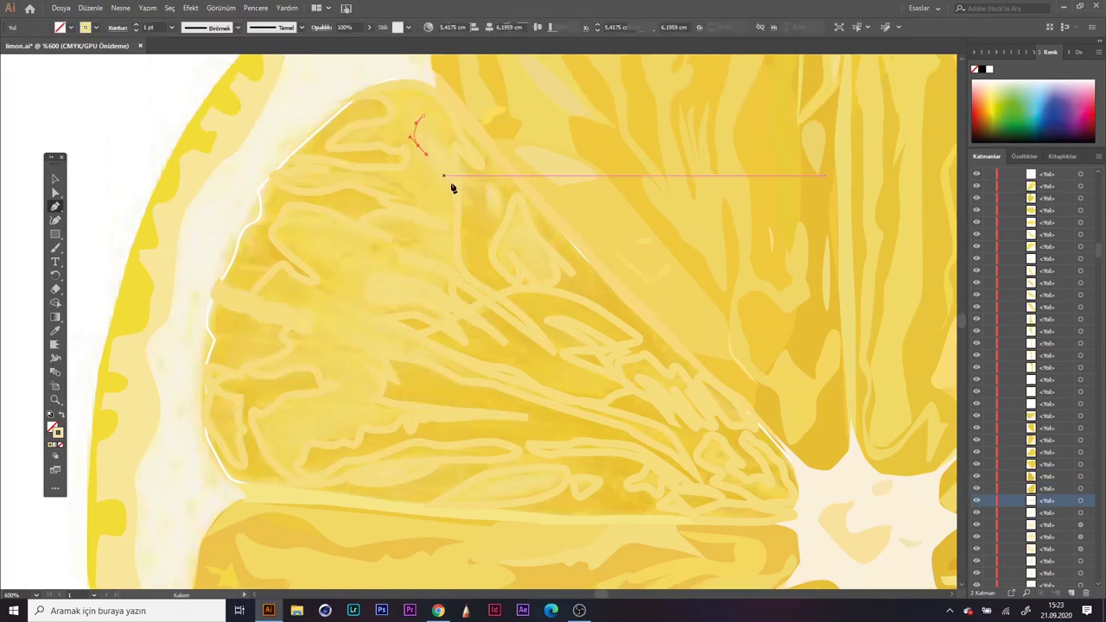
Step: Close a small strand shape in the upper part and trace another strand inward from the left edge
click(496, 217)
click(297, 215)
click(328, 210)
click(261, 219)
click(262, 264)
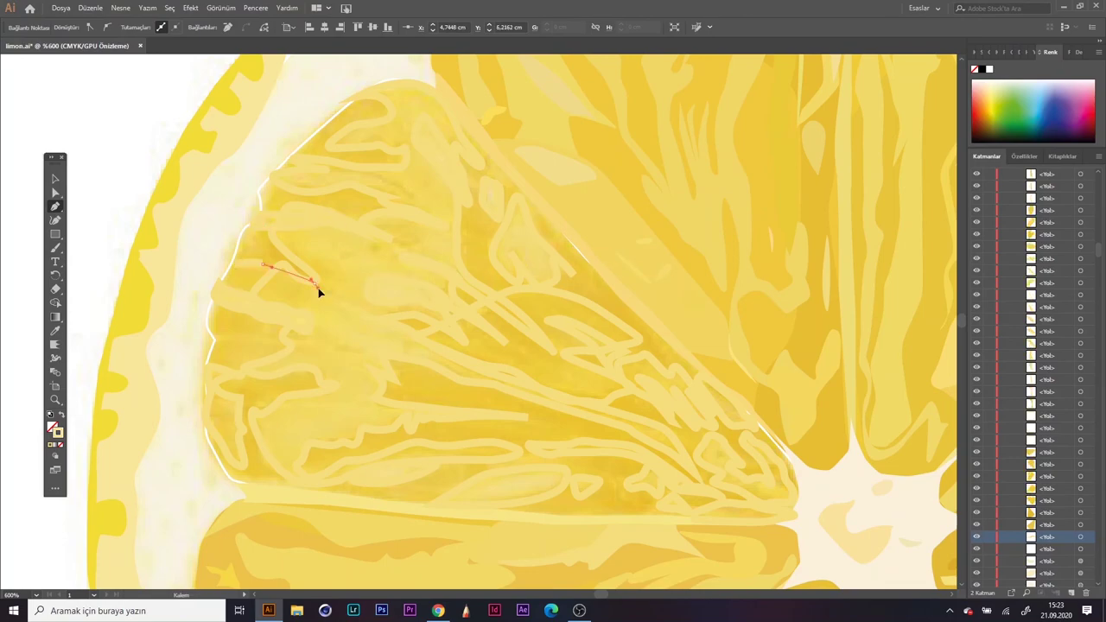
click(251, 273)
click(213, 334)
click(307, 341)
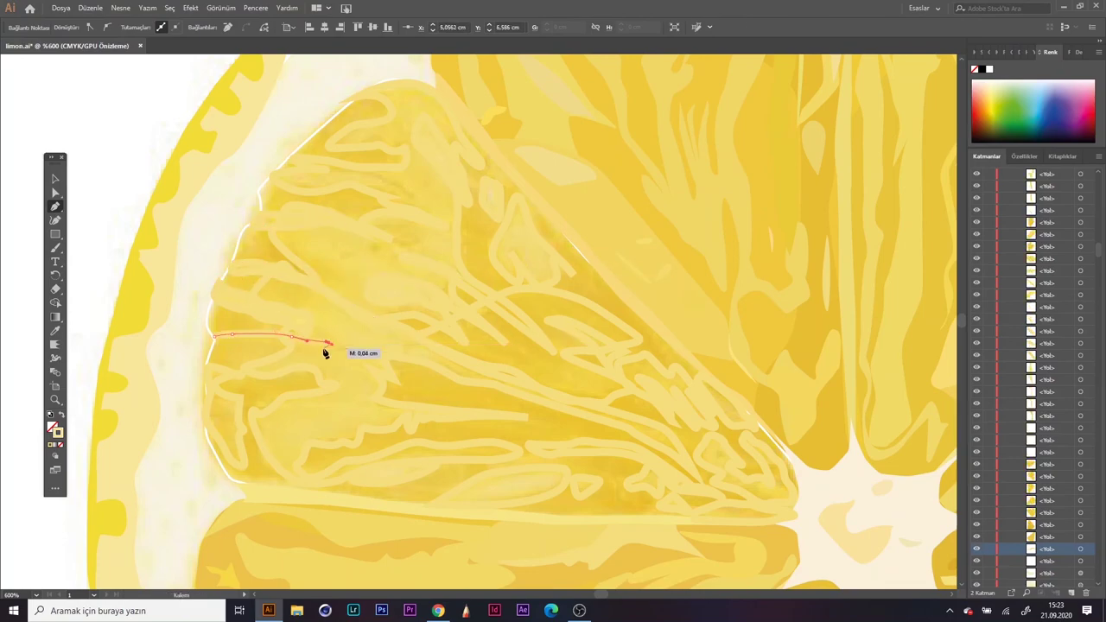
scroll(160, 235, down, 3)
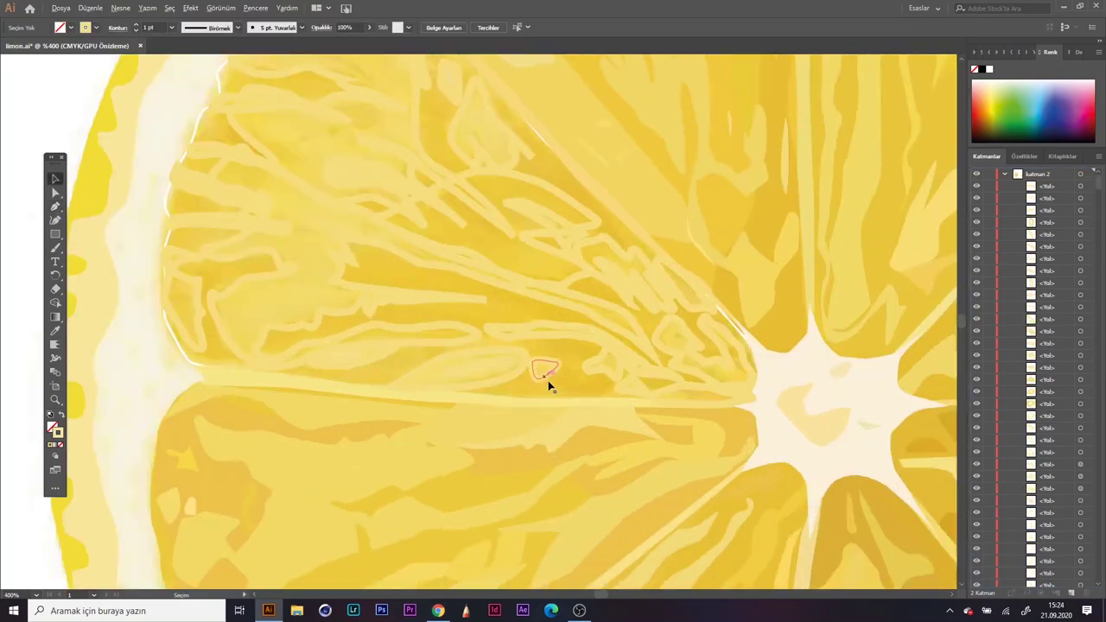
Step: Select two of the newly traced strand shapes and try the Eyedropper on them
click(548, 380)
scroll(548, 380, up, 5)
scroll(262, 339, down, 5)
click(185, 316)
scroll(219, 317, up, 5)
key(i)
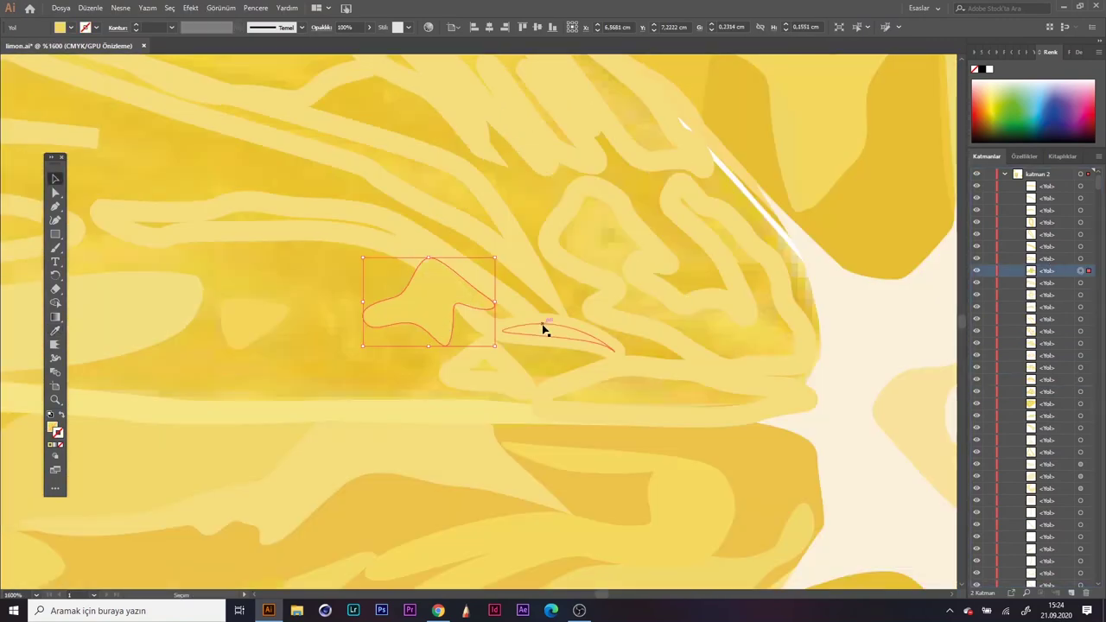
scroll(545, 329, up, 3)
scroll(81, 341, up, 3)
key(i)
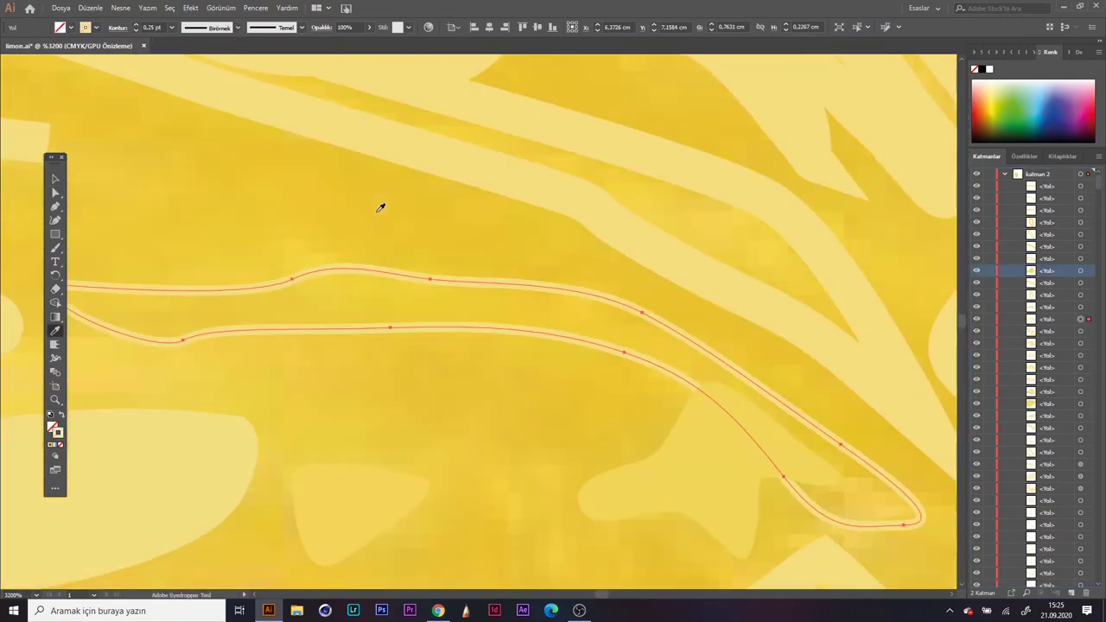
scroll(479, 425, down, 3)
scroll(706, 425, up, 3)
key(v)
Step: Fill the small triangular strand and a neighbouring strand with yellow sampled from the photo
click(635, 402)
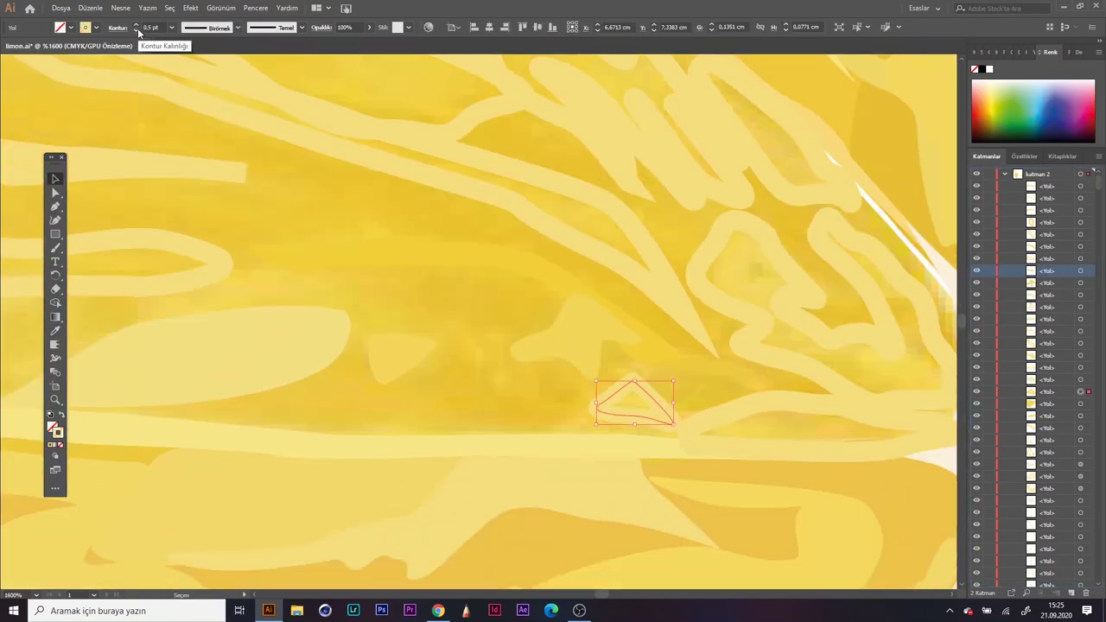
scroll(679, 363, down, 5)
click(679, 363)
scroll(657, 365, up, 3)
key(i)
scroll(666, 327, up, 3)
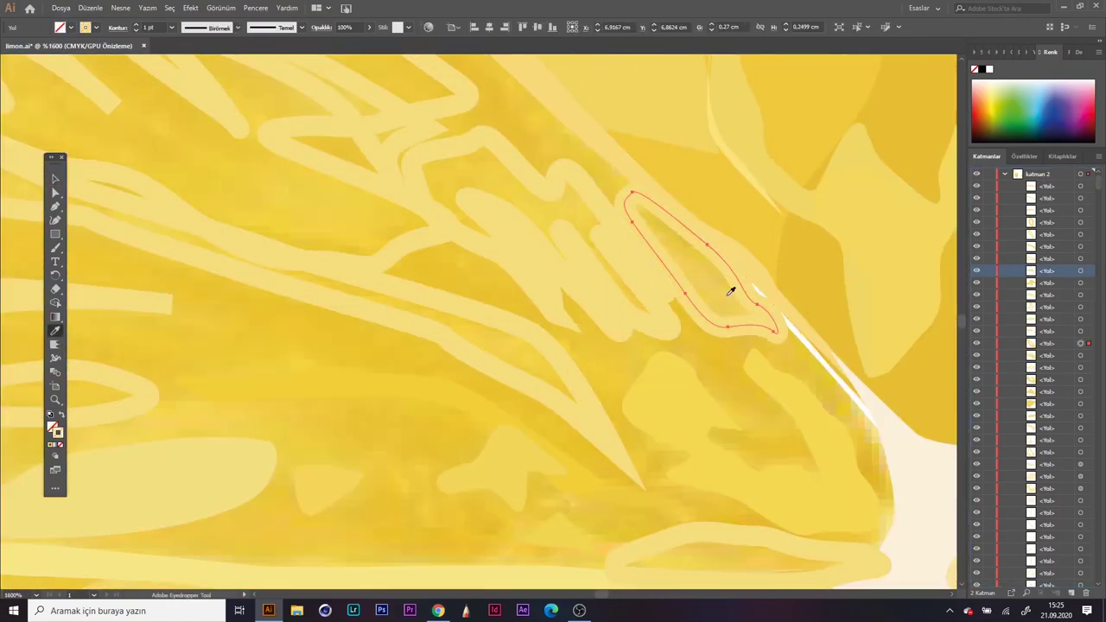
click(543, 202)
scroll(543, 203, down, 3)
scroll(485, 259, up, 4)
scroll(438, 232, down, 2)
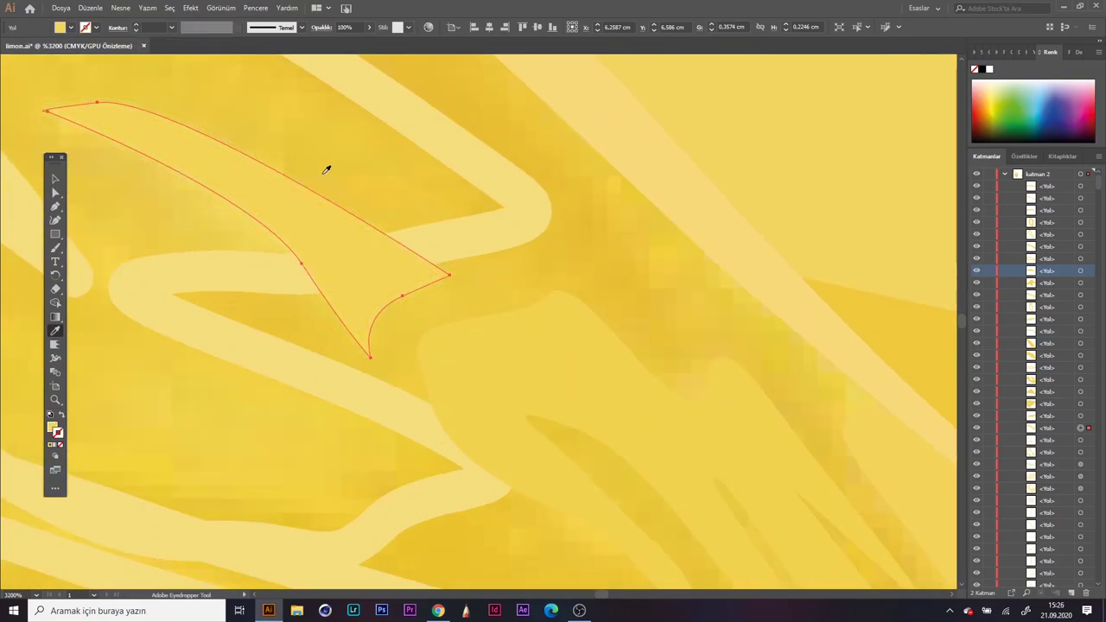
scroll(249, 251, down, 3)
scroll(248, 144, up, 3)
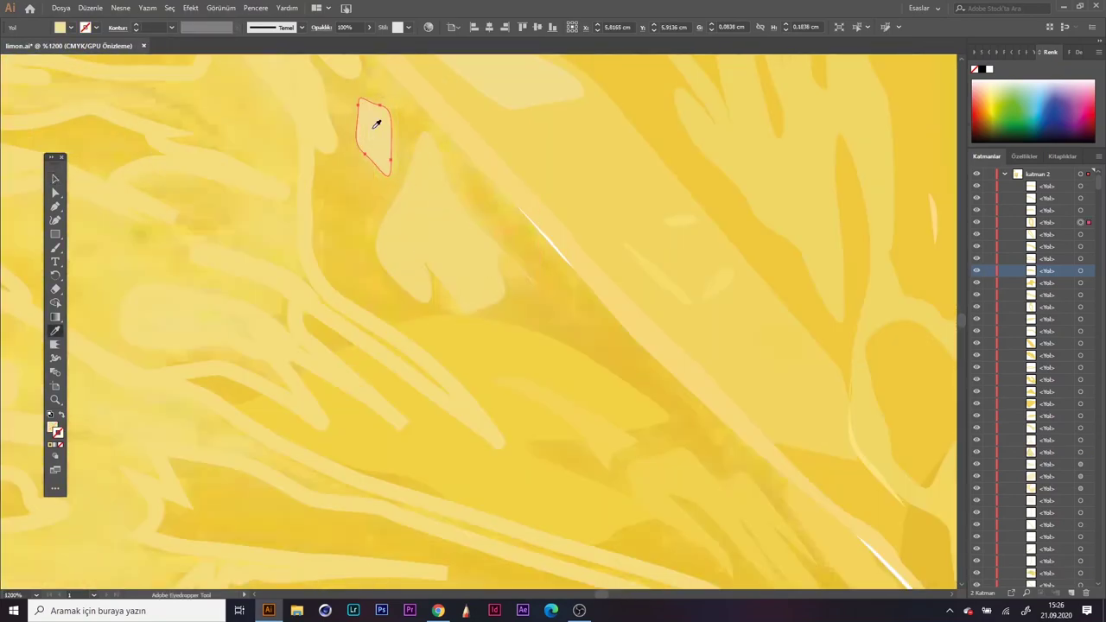
scroll(370, 114, down, 3)
scroll(198, 308, up, 3)
Step: Select several strand shapes at the rind edge, then deselect and zoom to inspect
click(207, 193)
mouse_move(208, 193)
mouse_down()
mouse_move(146, 420)
mouse_move(268, 279)
mouse_up()
scroll(146, 420, down, 2)
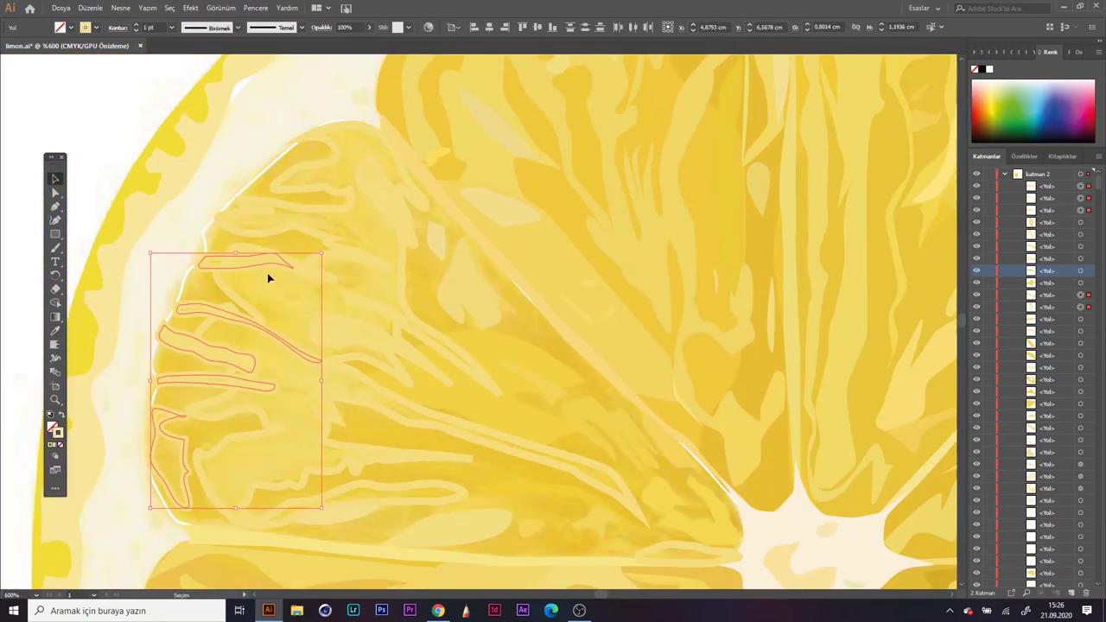
click(272, 96)
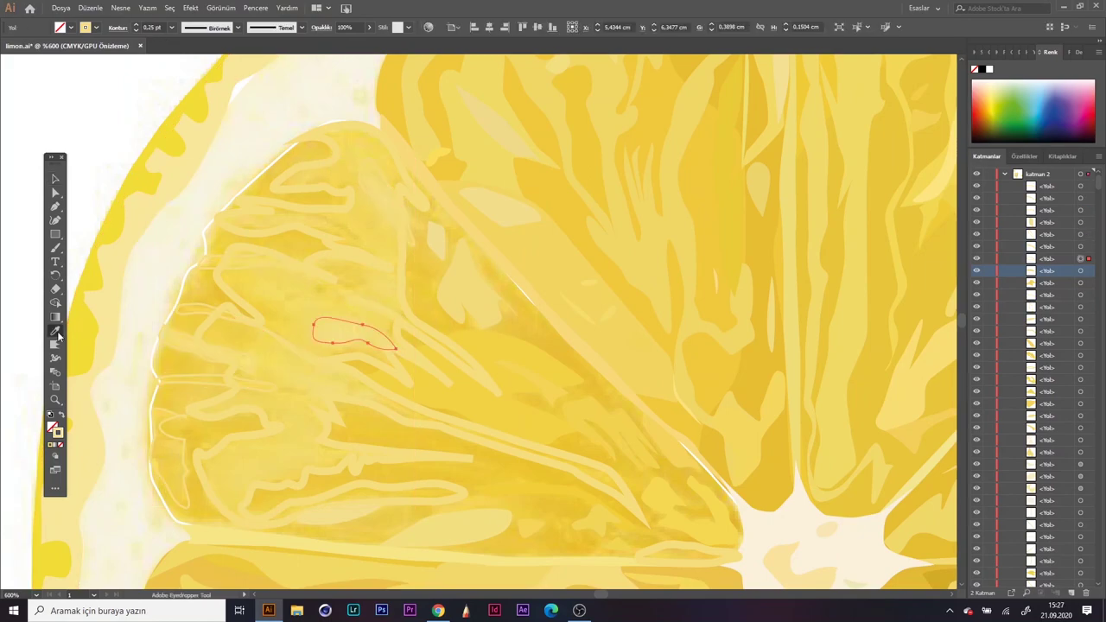
key(v)
key(ctrl+plus)
key(ctrl+plus)
key(ctrl+plus)
key(v)
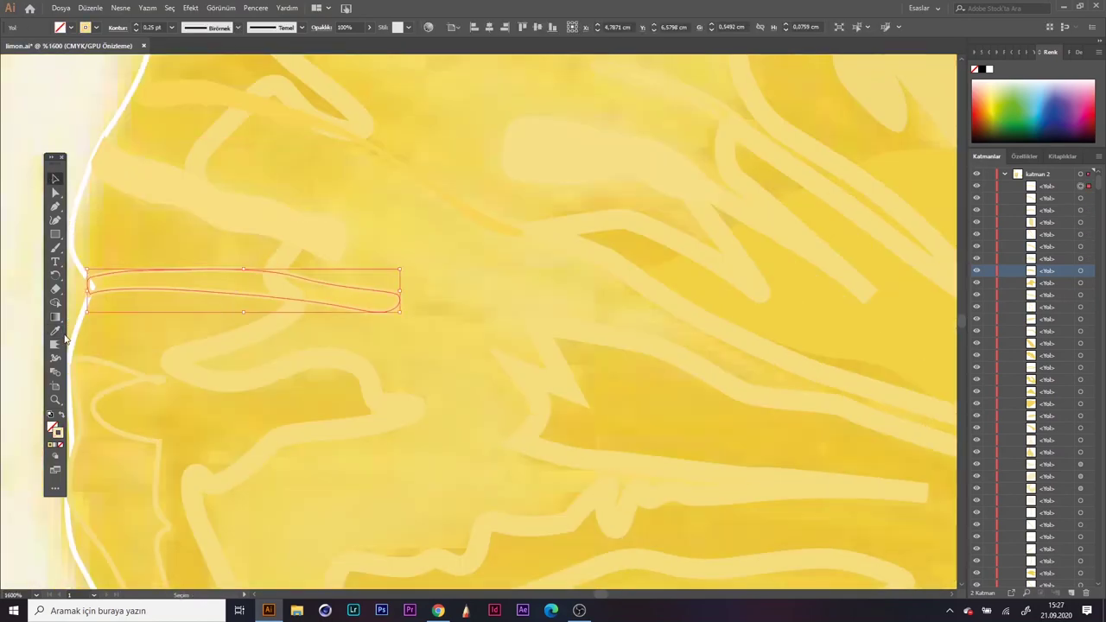
key(ctrl+minus)
key(ctrl+minus)
Step: Give another lemon segment shape a sampled yellow, then deselect and zoom back out
key(a)
click(277, 420)
key(ctrl+plus)
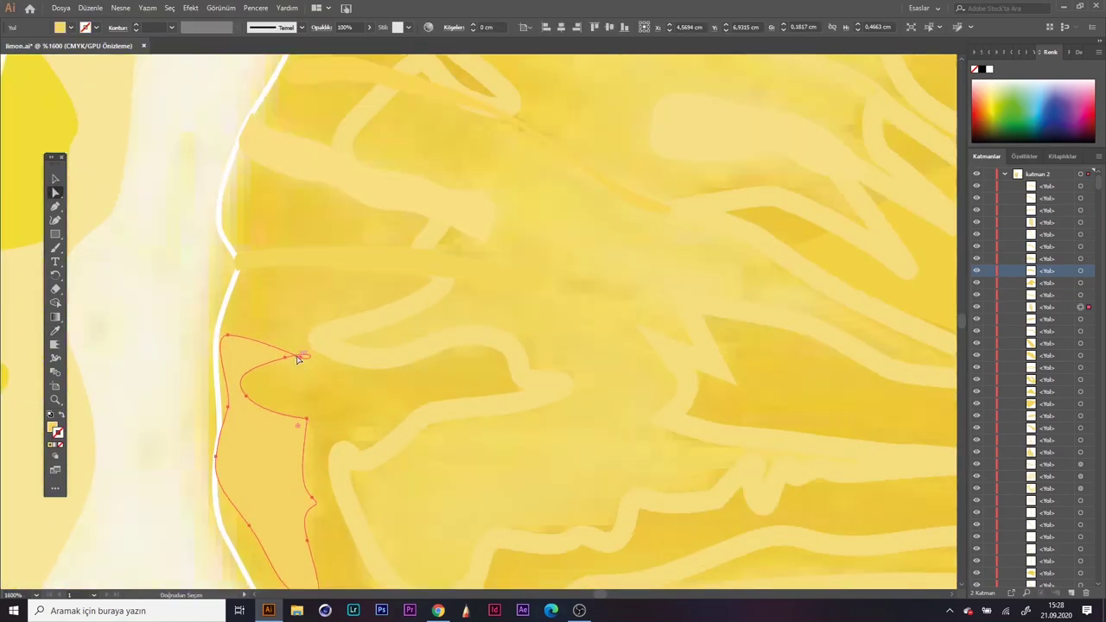
key(ctrl+minus)
click(580, 395)
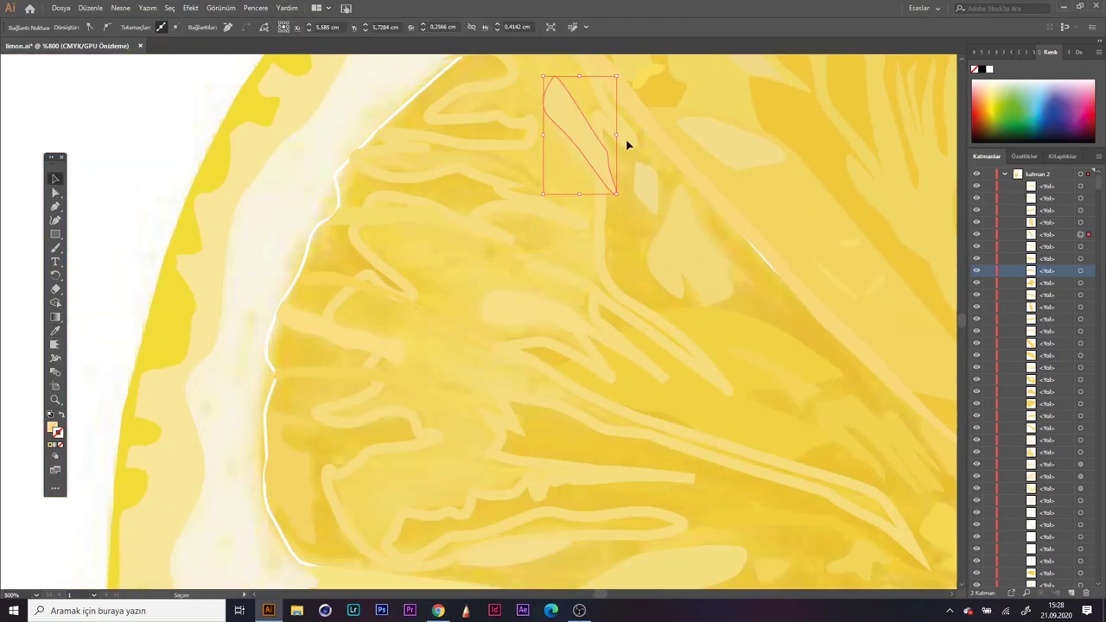
key(i)
key(v)
key(ctrl+shift+a)
key(ctrl+0)
key(ctrl+plus)
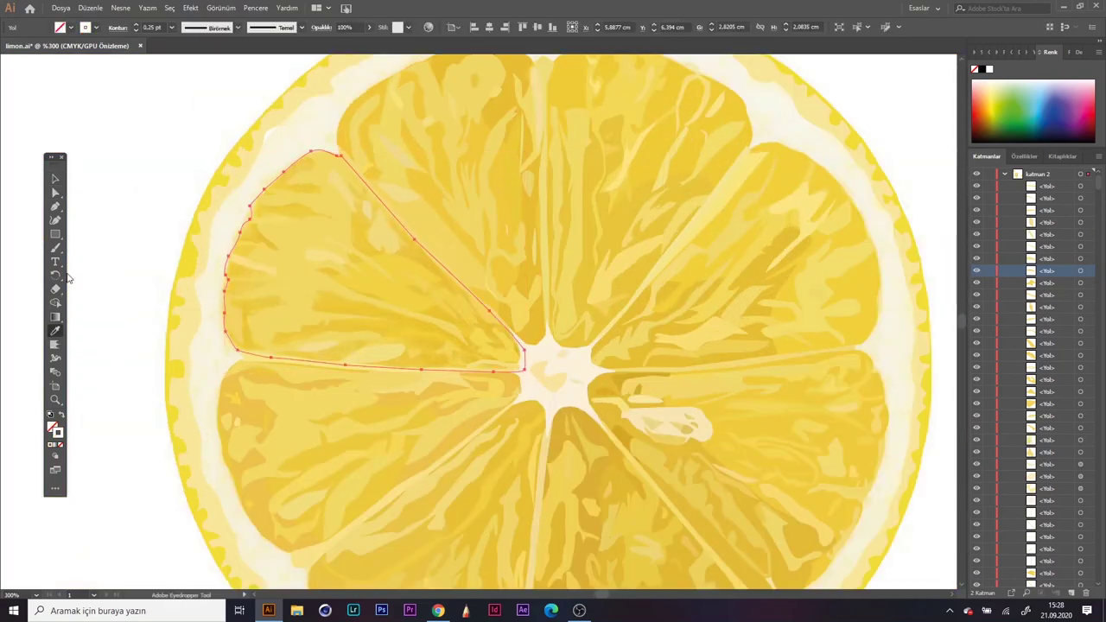
Step: Trace a closed outline from the lemon centre around the upper-left segment and fill it with that segment's sampled yellow
click(55, 207)
click(519, 371)
click(345, 180)
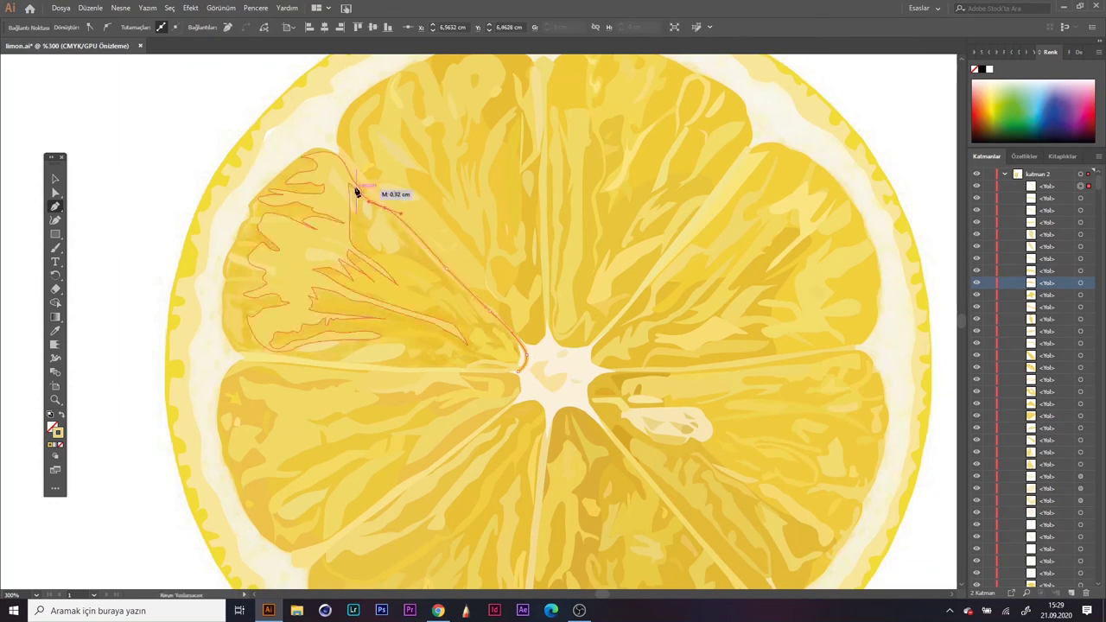
click(331, 247)
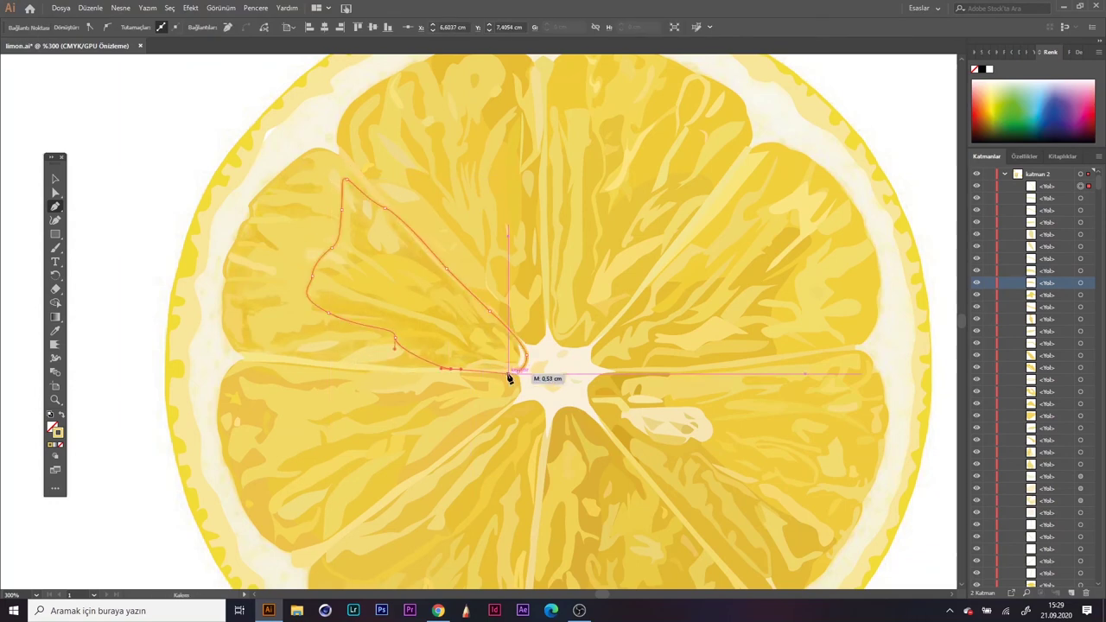
click(464, 319)
scroll(433, 324, down, 2)
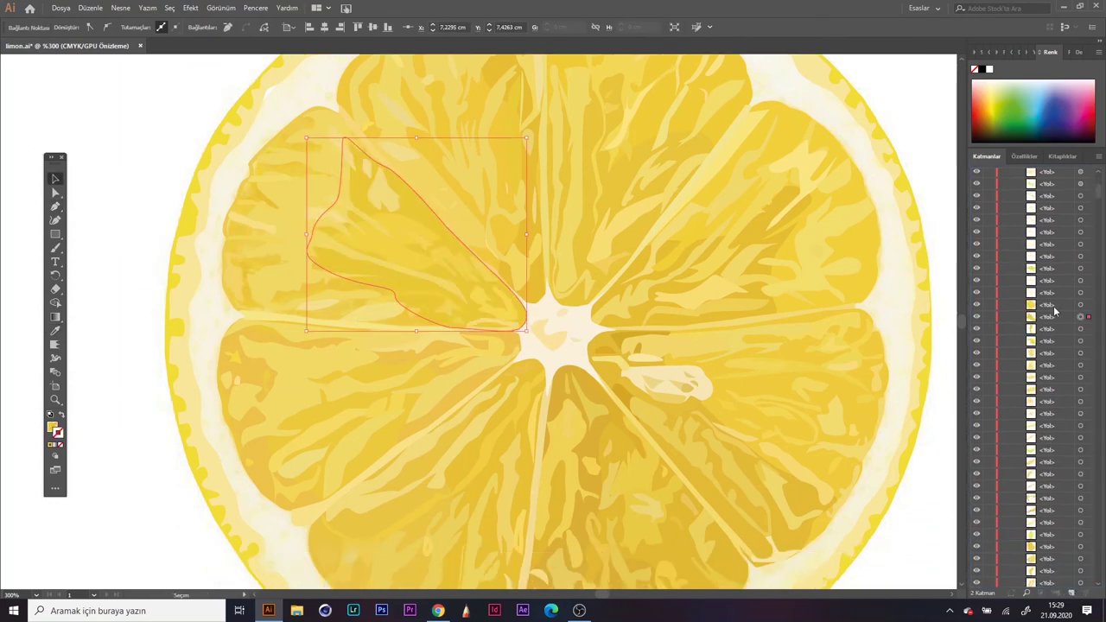
key(v)
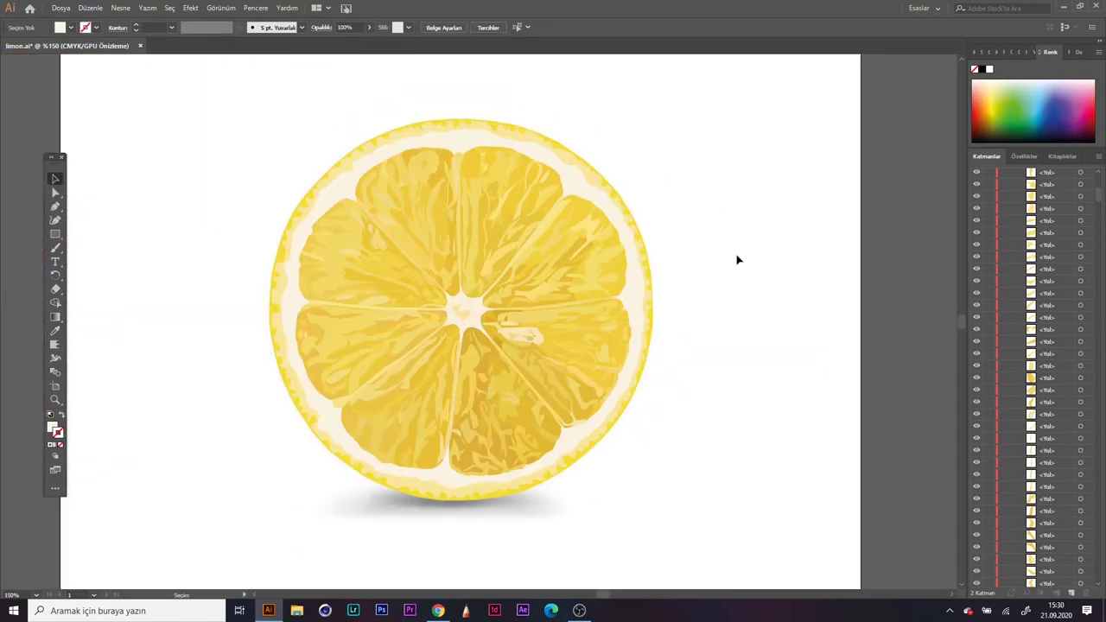
Step: Confirm the yellow fill for the background square behind the lemon slice
scroll(841, 510, down, 1)
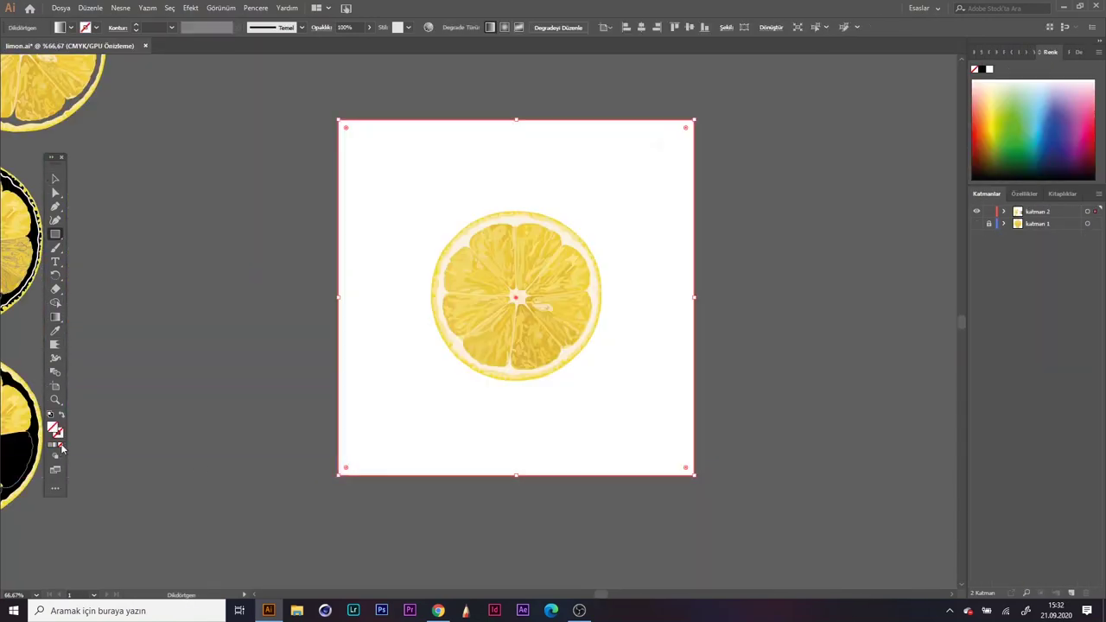
key(Return)
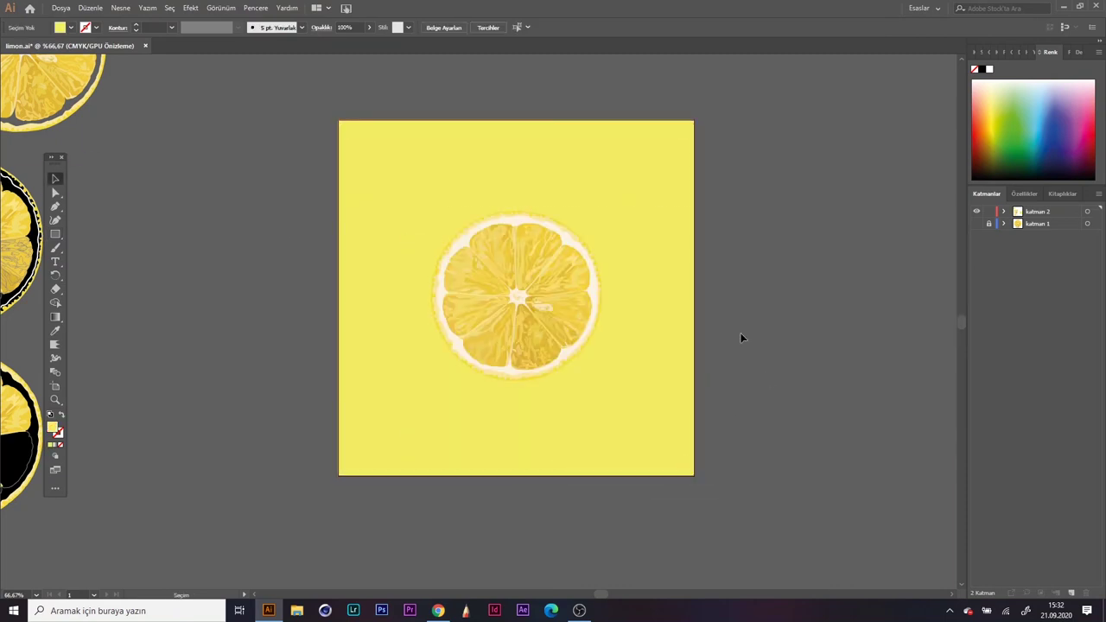